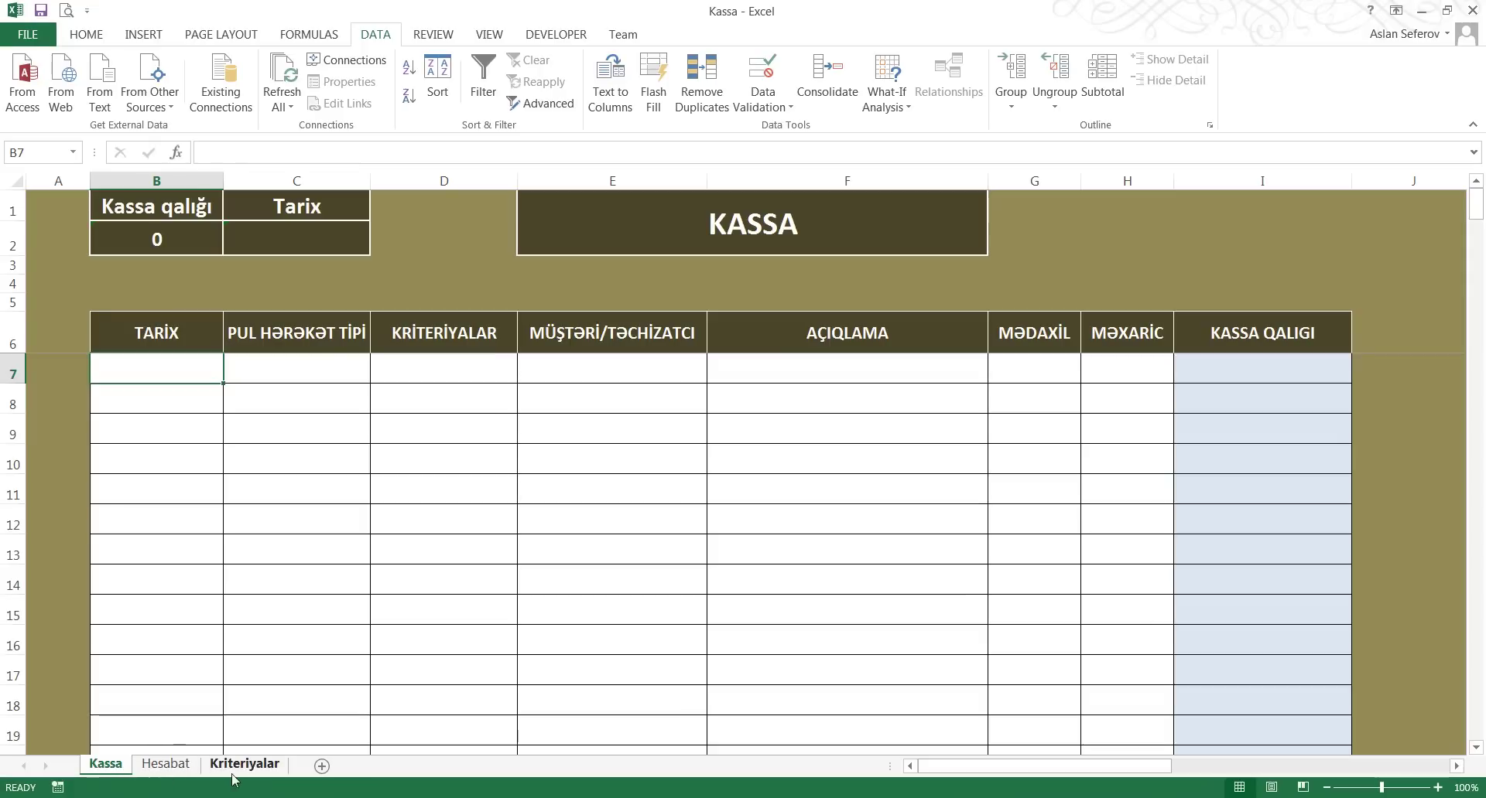
Look over the Hesabat and Kriteriyalar sheets, then select Kassa's first date cell B7
click(165, 765)
click(232, 765)
click(165, 764)
click(103, 764)
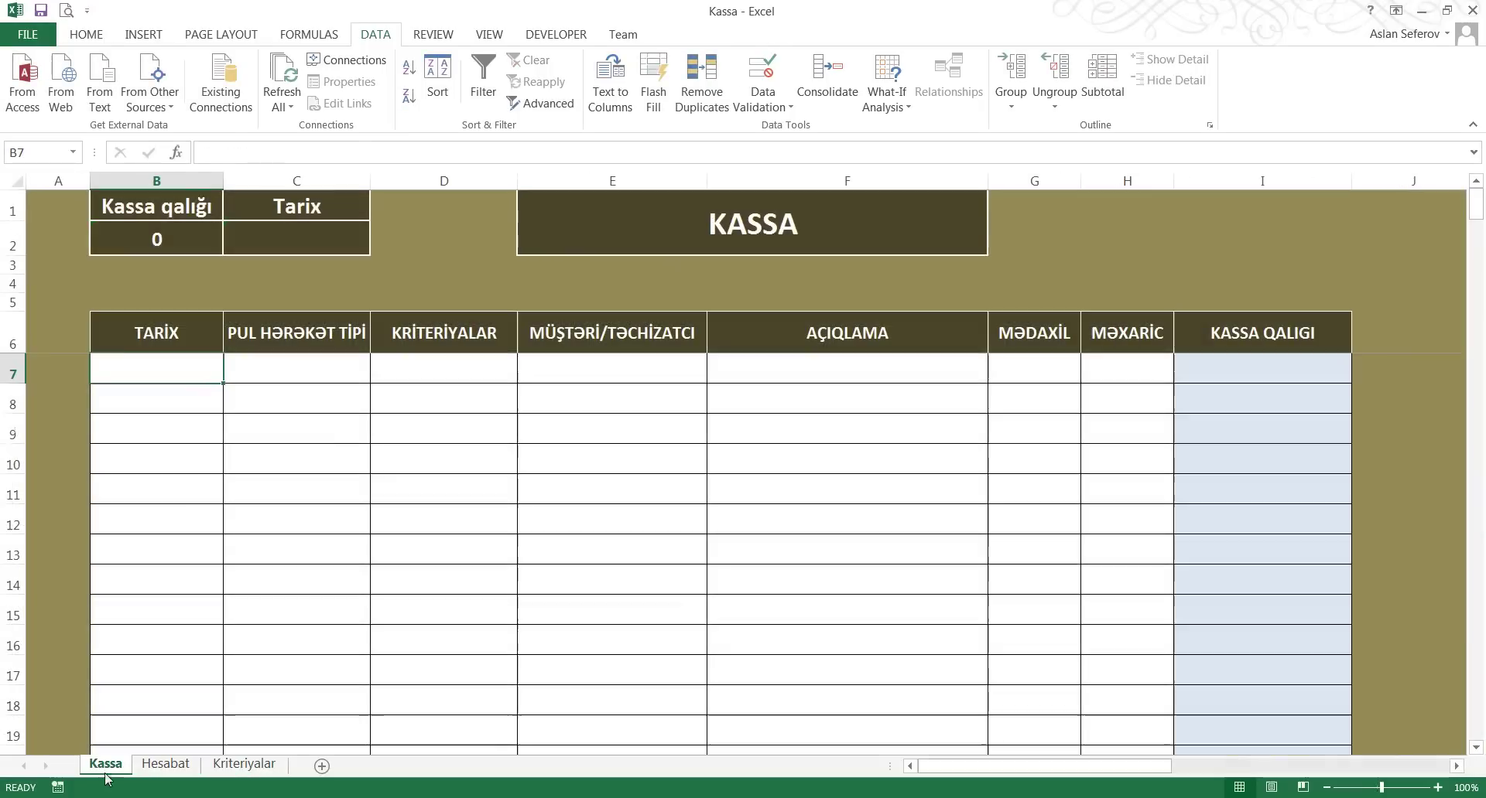
click(160, 402)
click(177, 370)
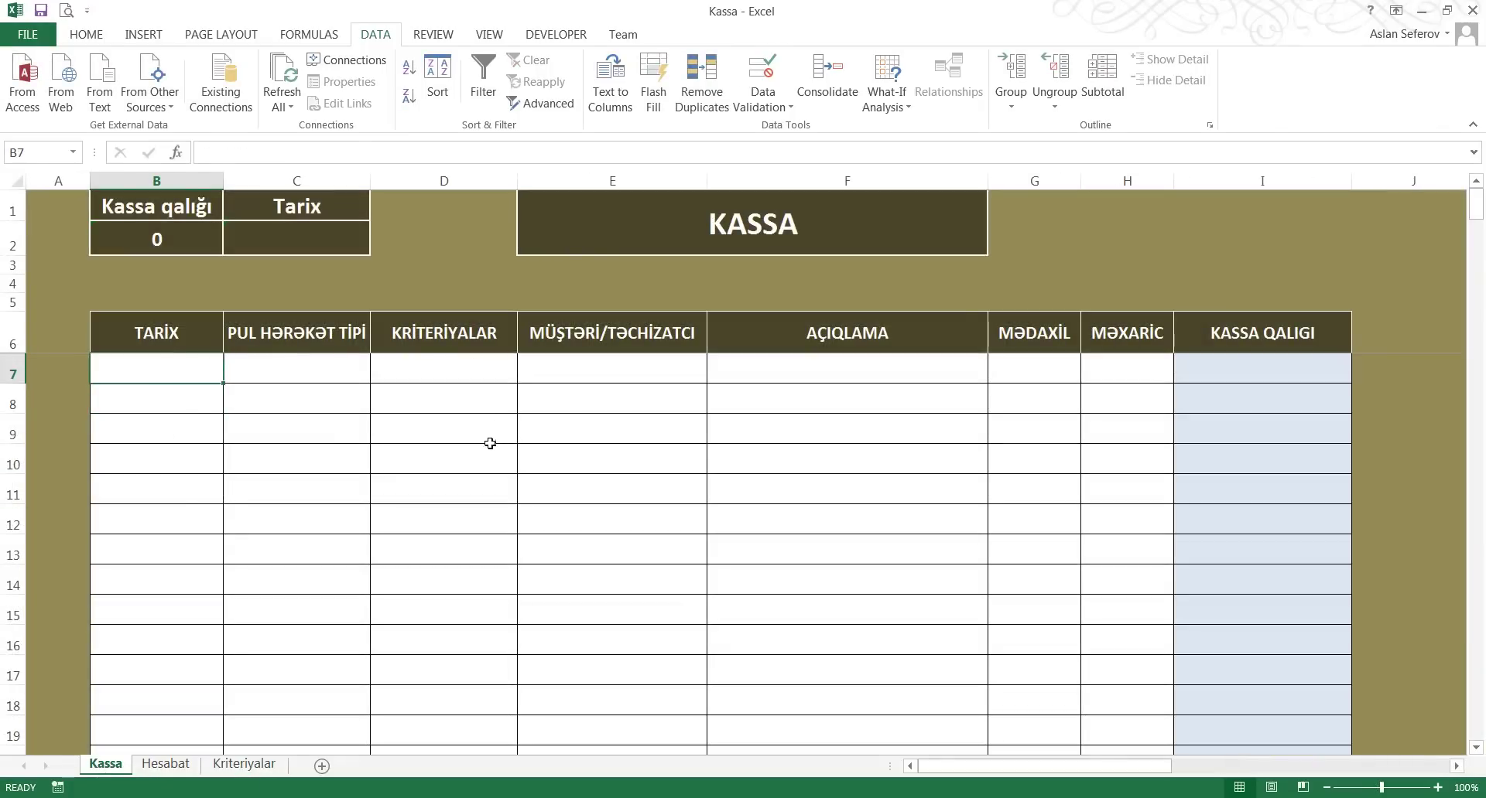
Inspect the Hesabat report and the Kriteriyalar category rows, then return to Kassa
click(168, 764)
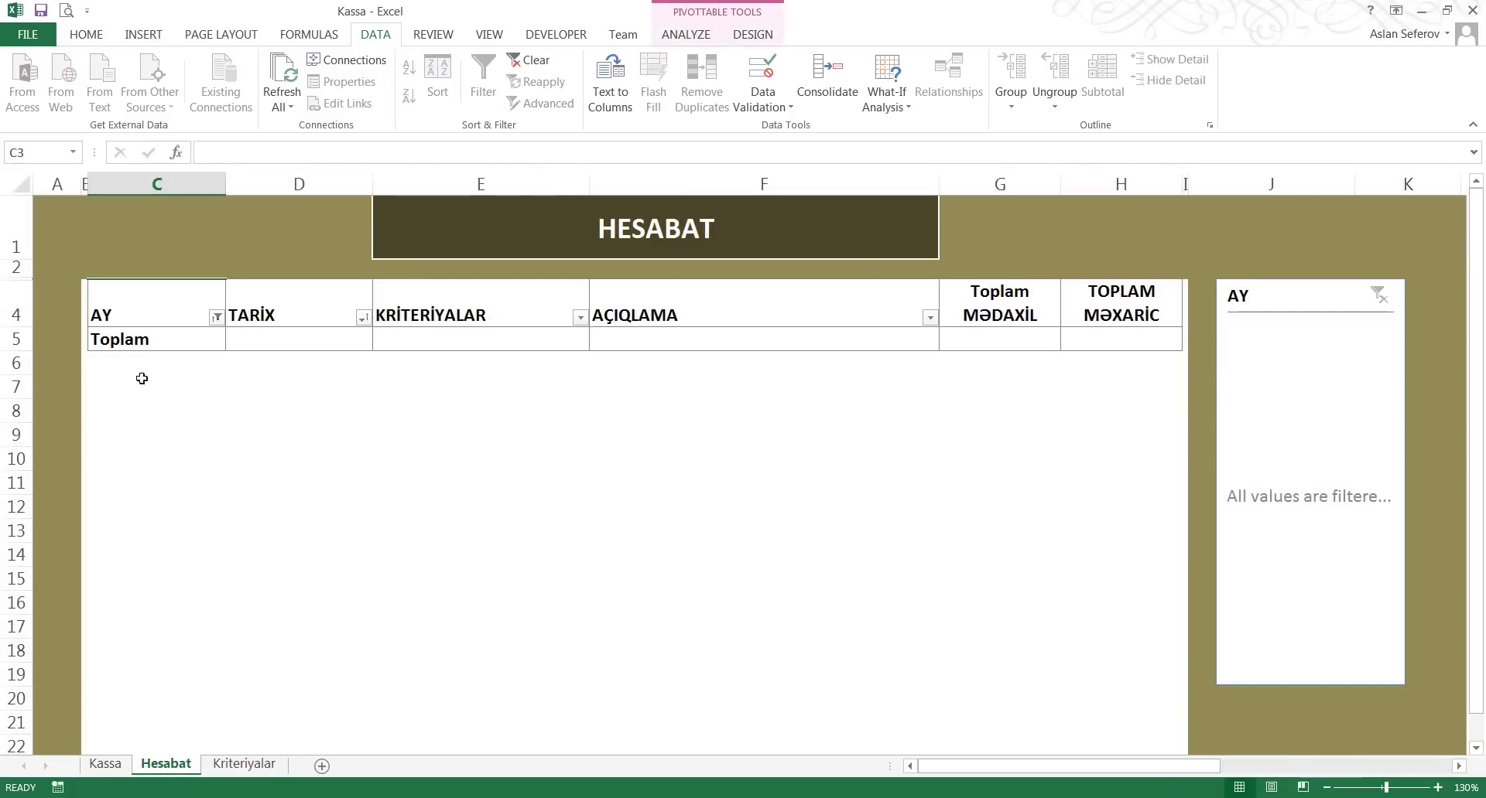
click(232, 340)
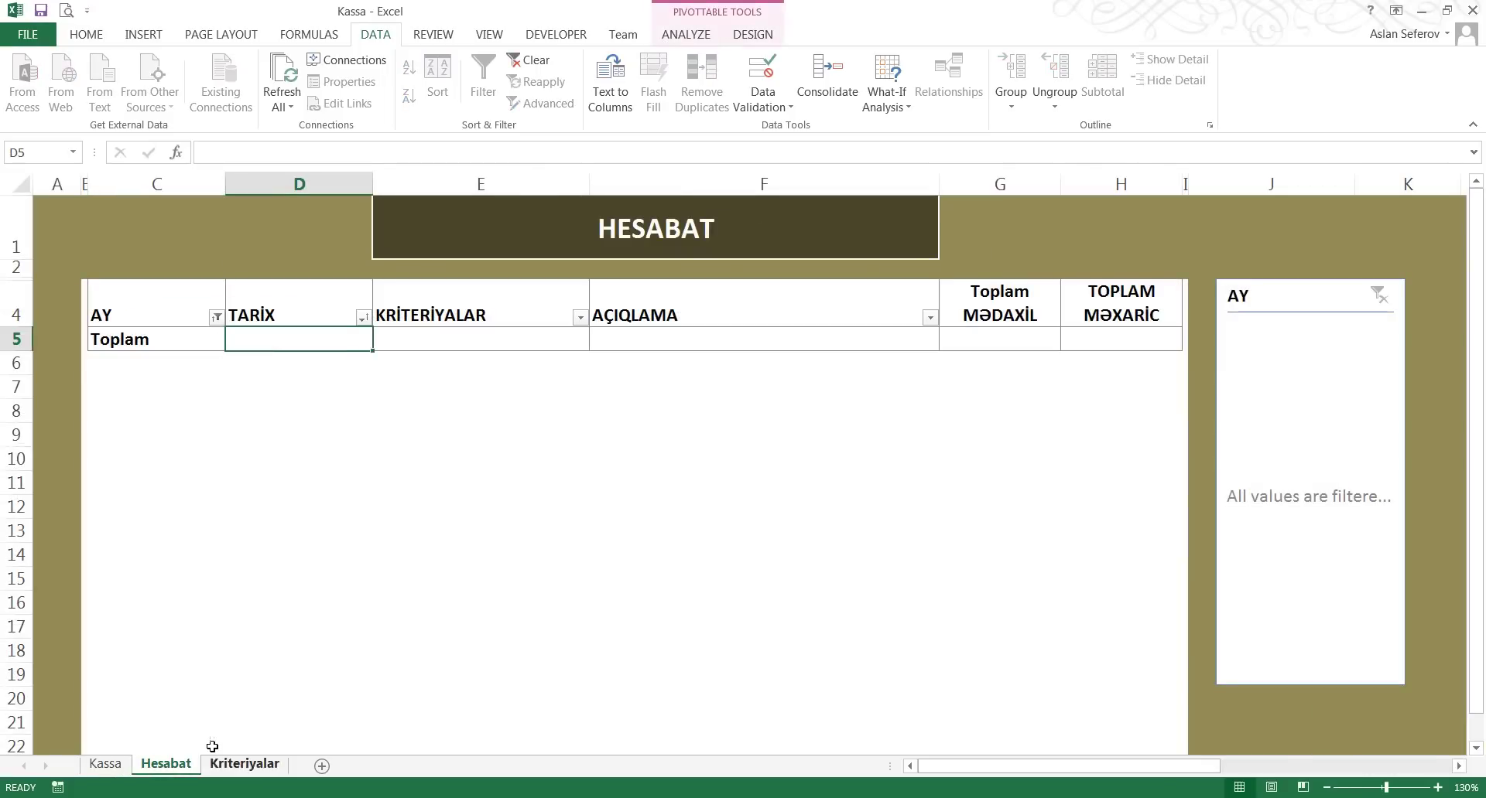
click(232, 760)
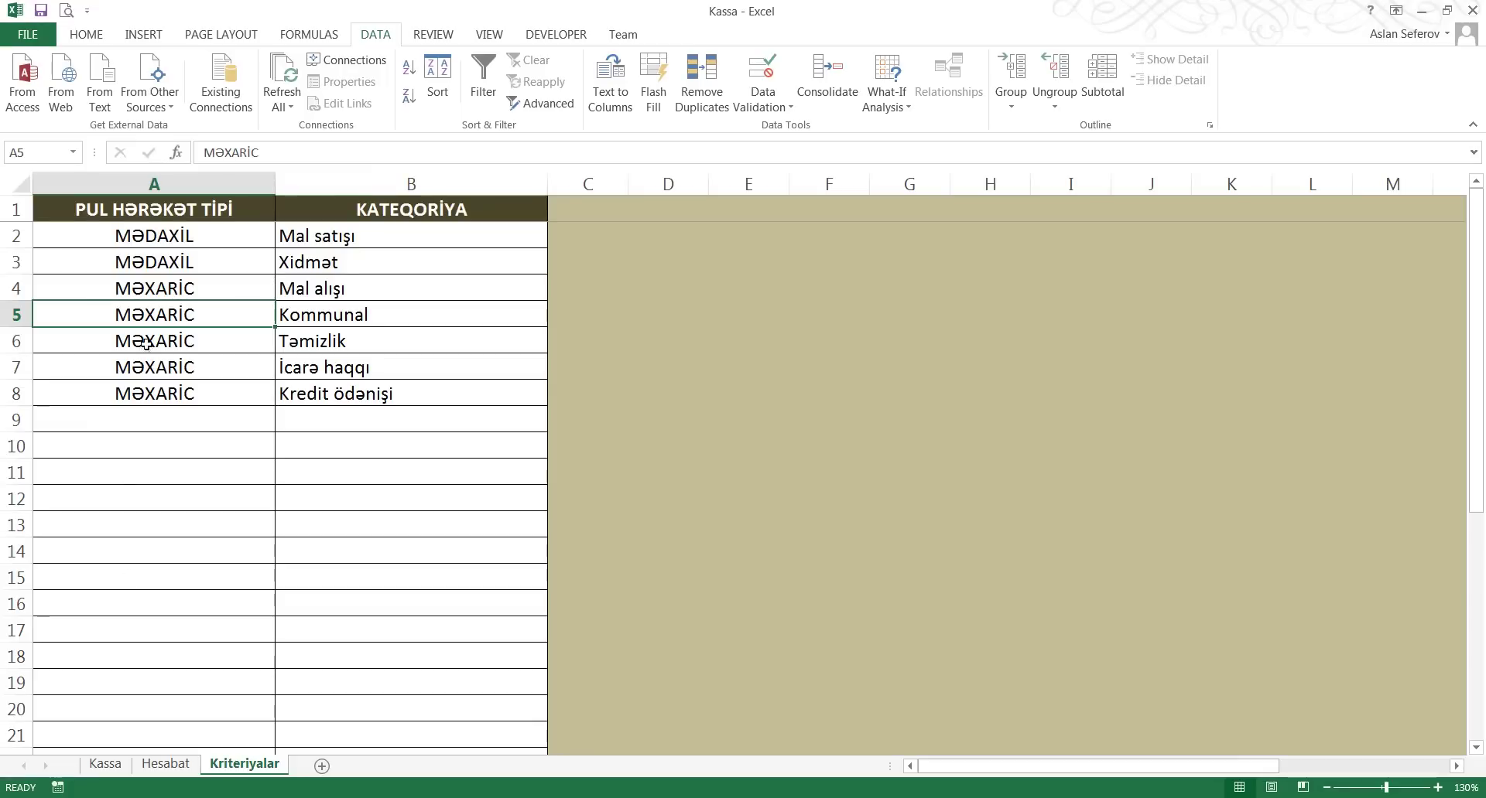
drag(211, 397, 340, 395)
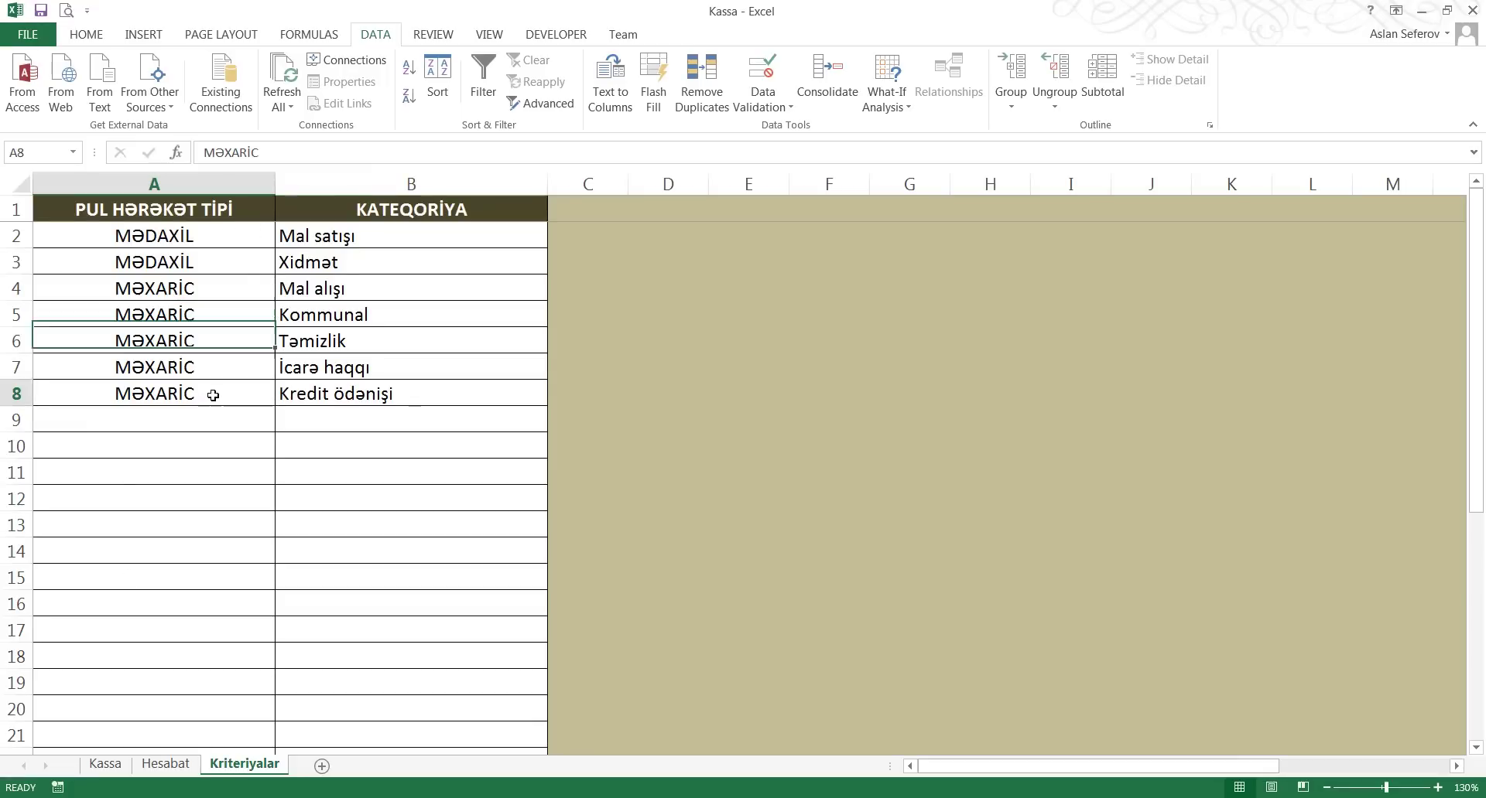
drag(225, 468, 325, 434)
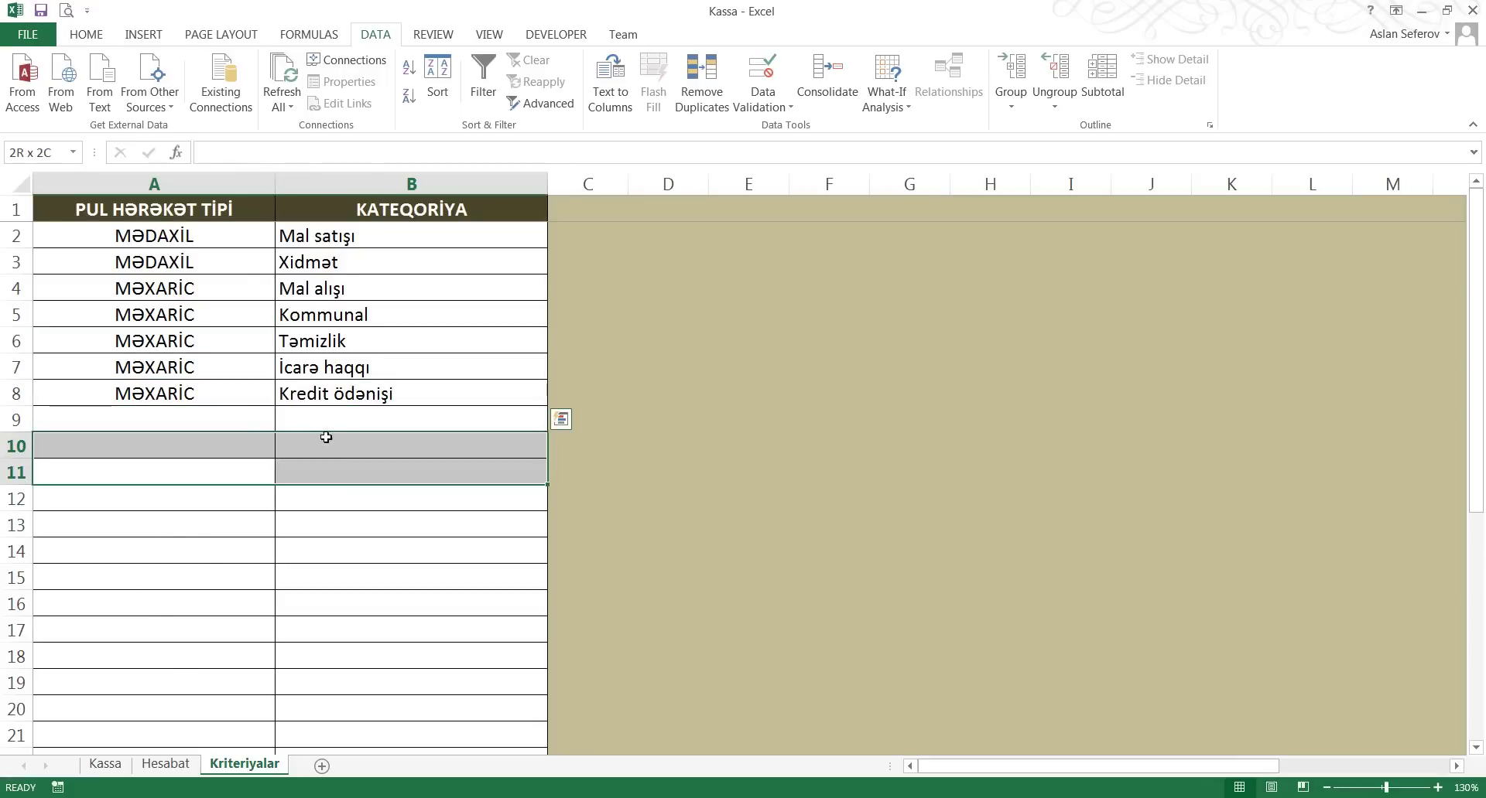
drag(155, 420, 332, 418)
click(105, 764)
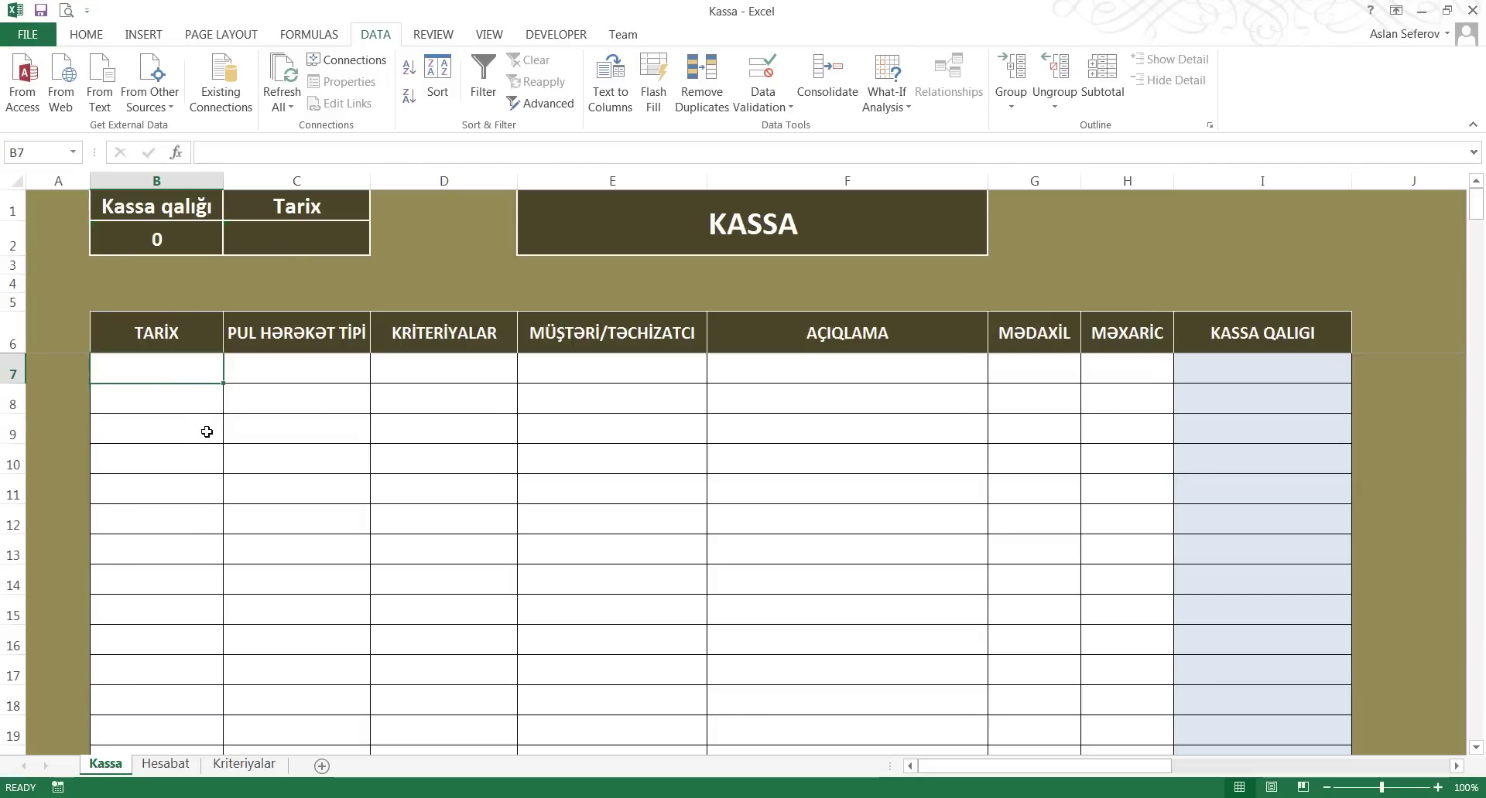
Fill row 7 with date 01.10.2016, movement type MƏDAXİL and category Mal satışı
text(01)
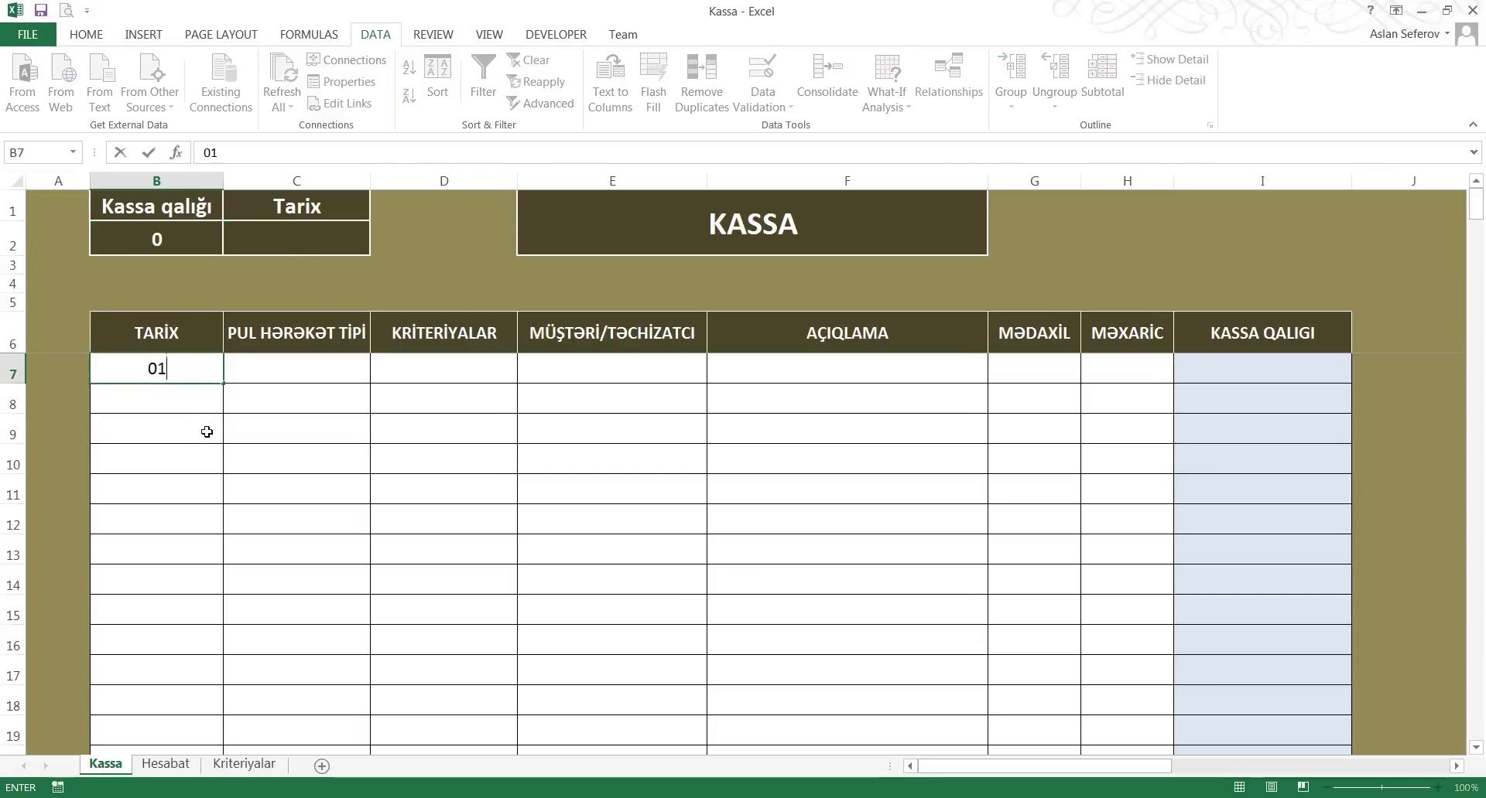
text(.10.2016)
key(Tab)
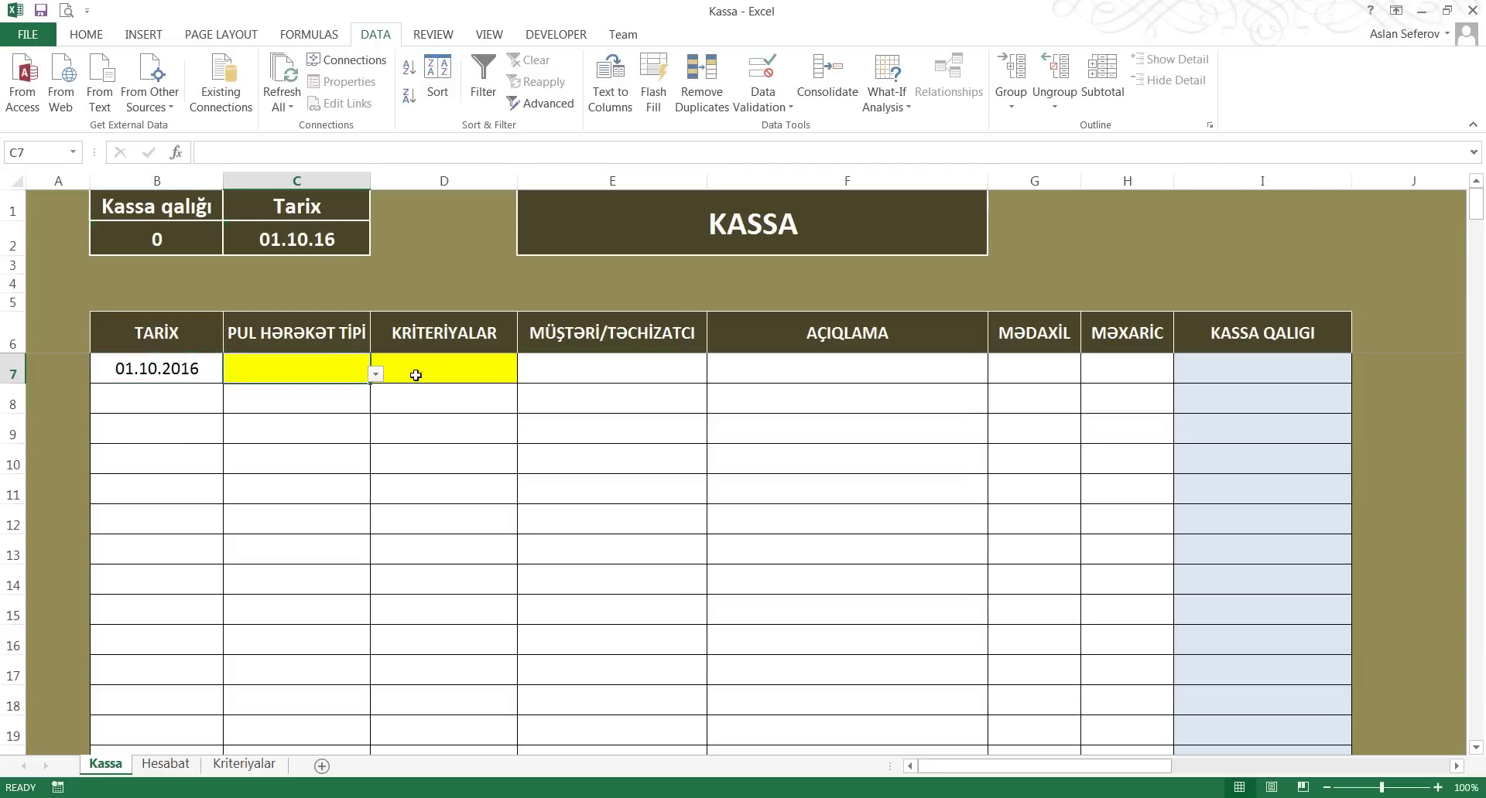
click(375, 374)
click(303, 393)
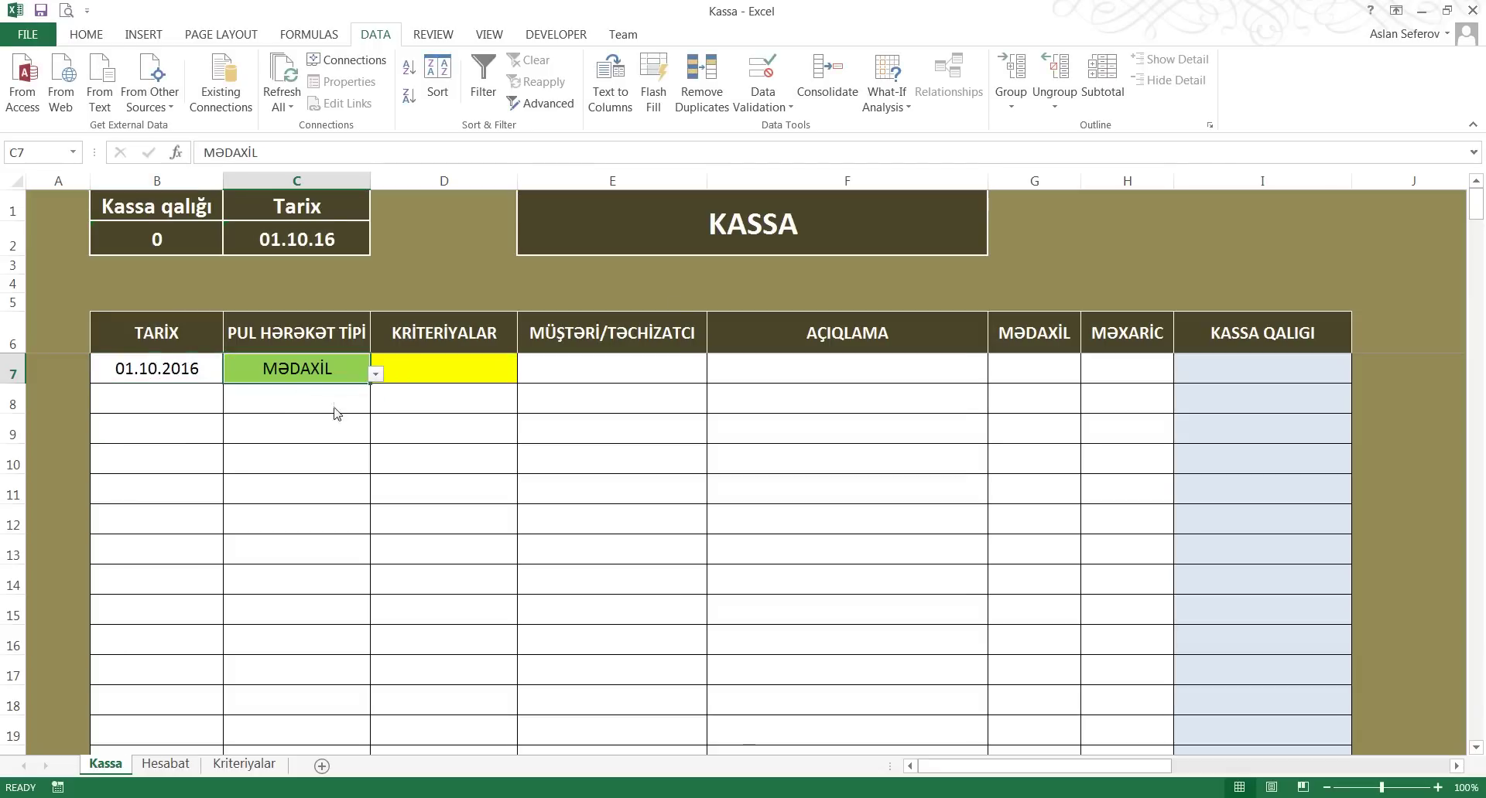
click(460, 375)
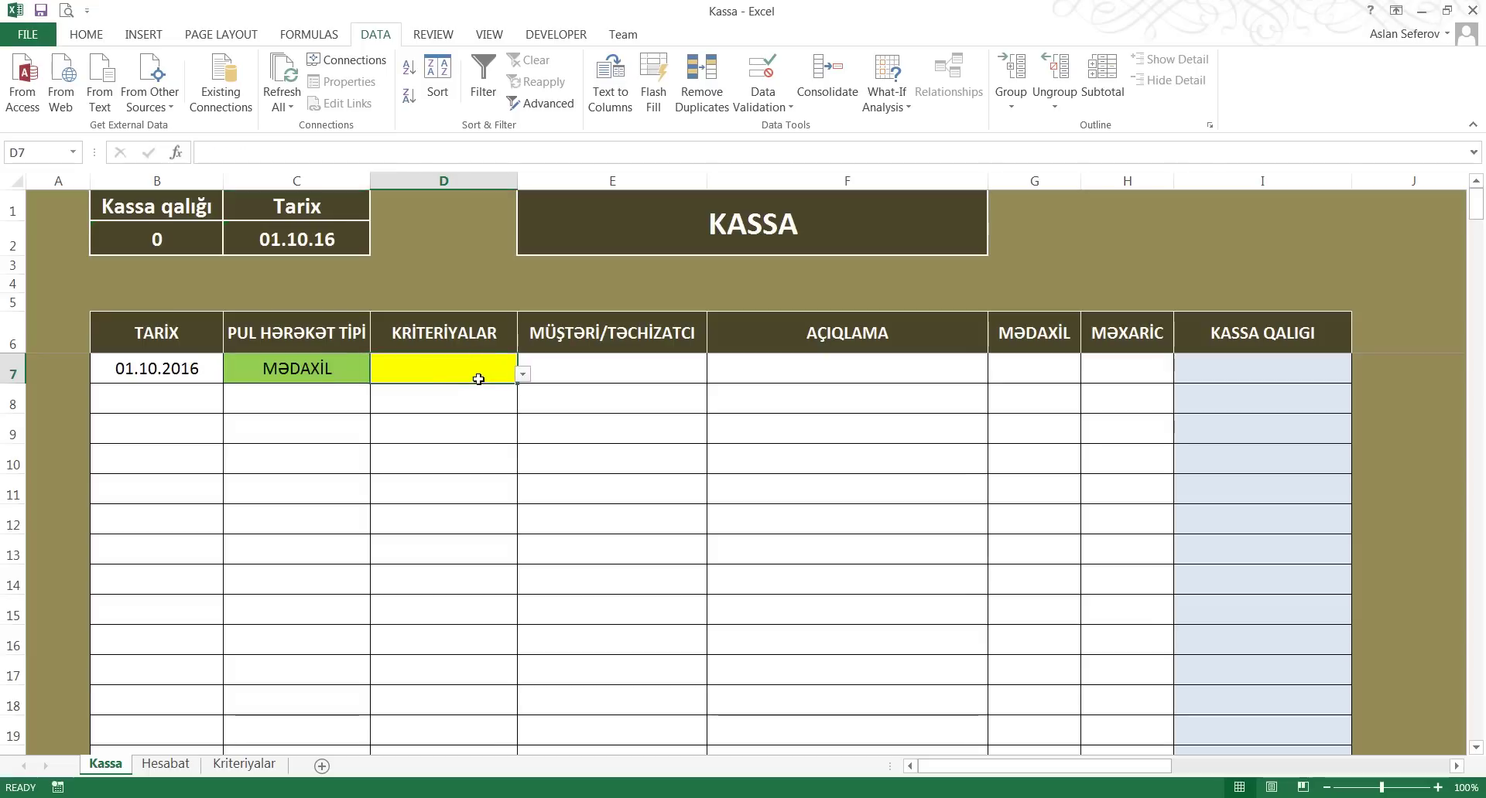
click(523, 373)
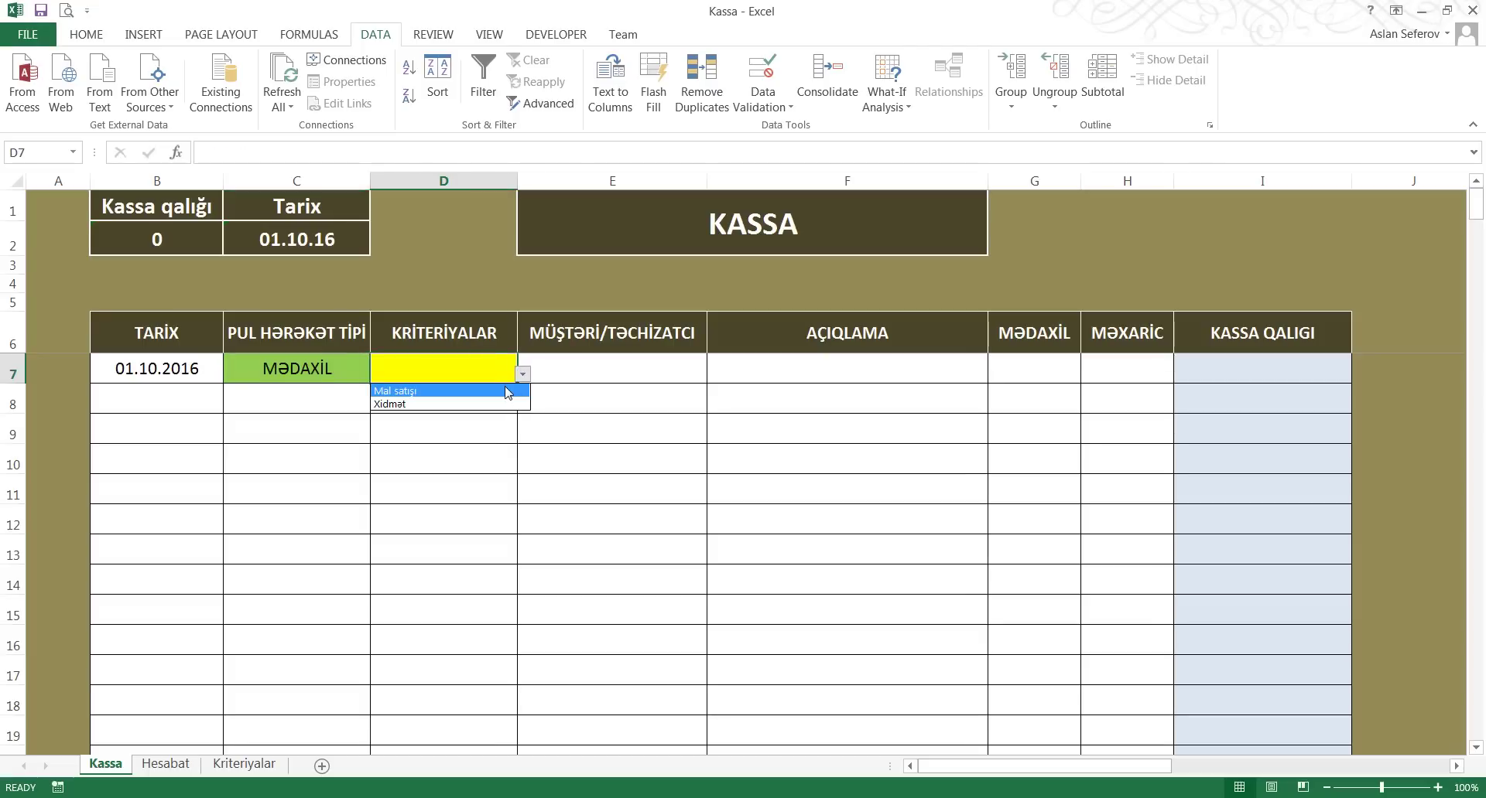
click(507, 391)
click(621, 371)
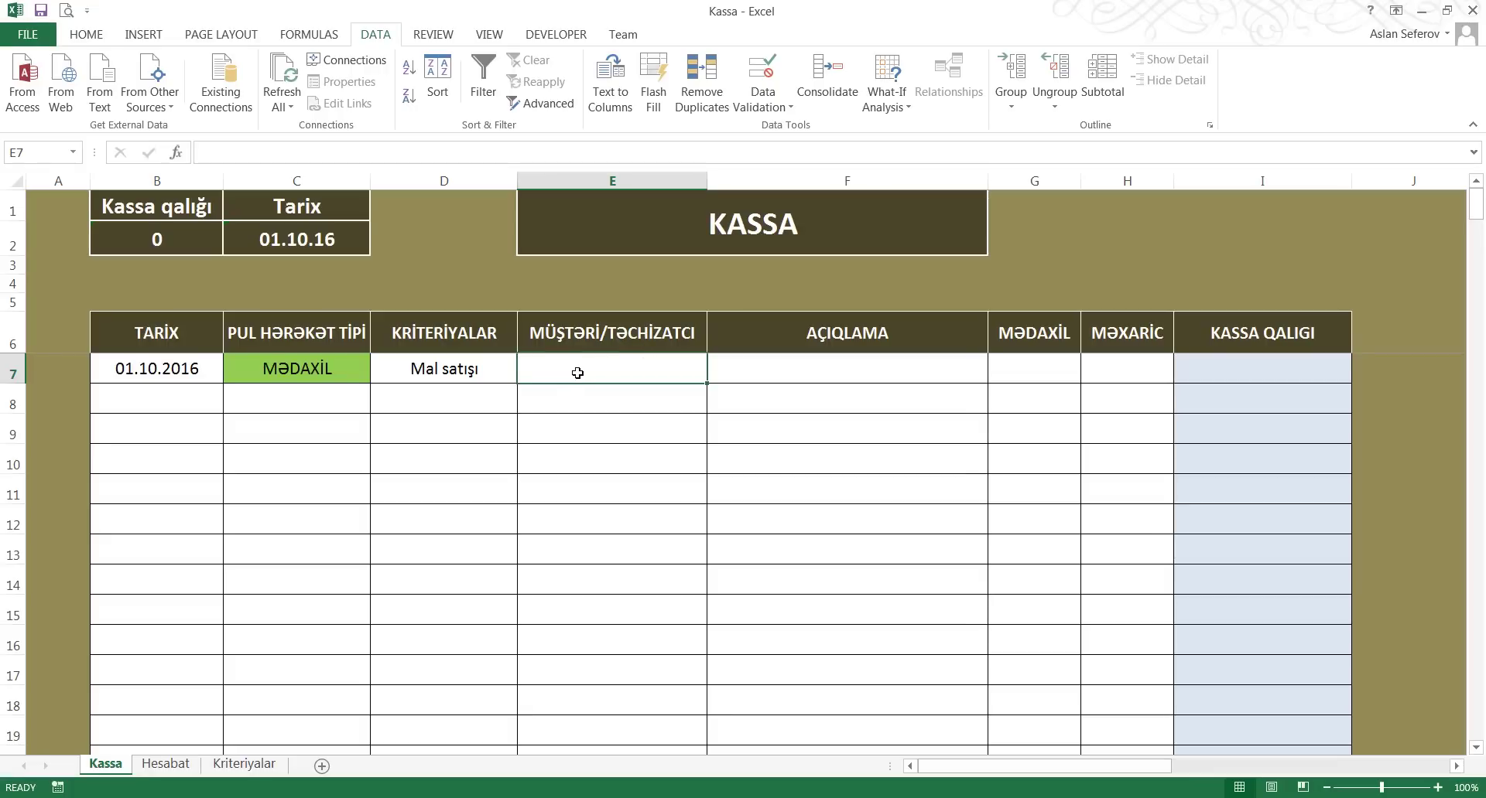
Enter the customer's name in E7
text(Asimnan)
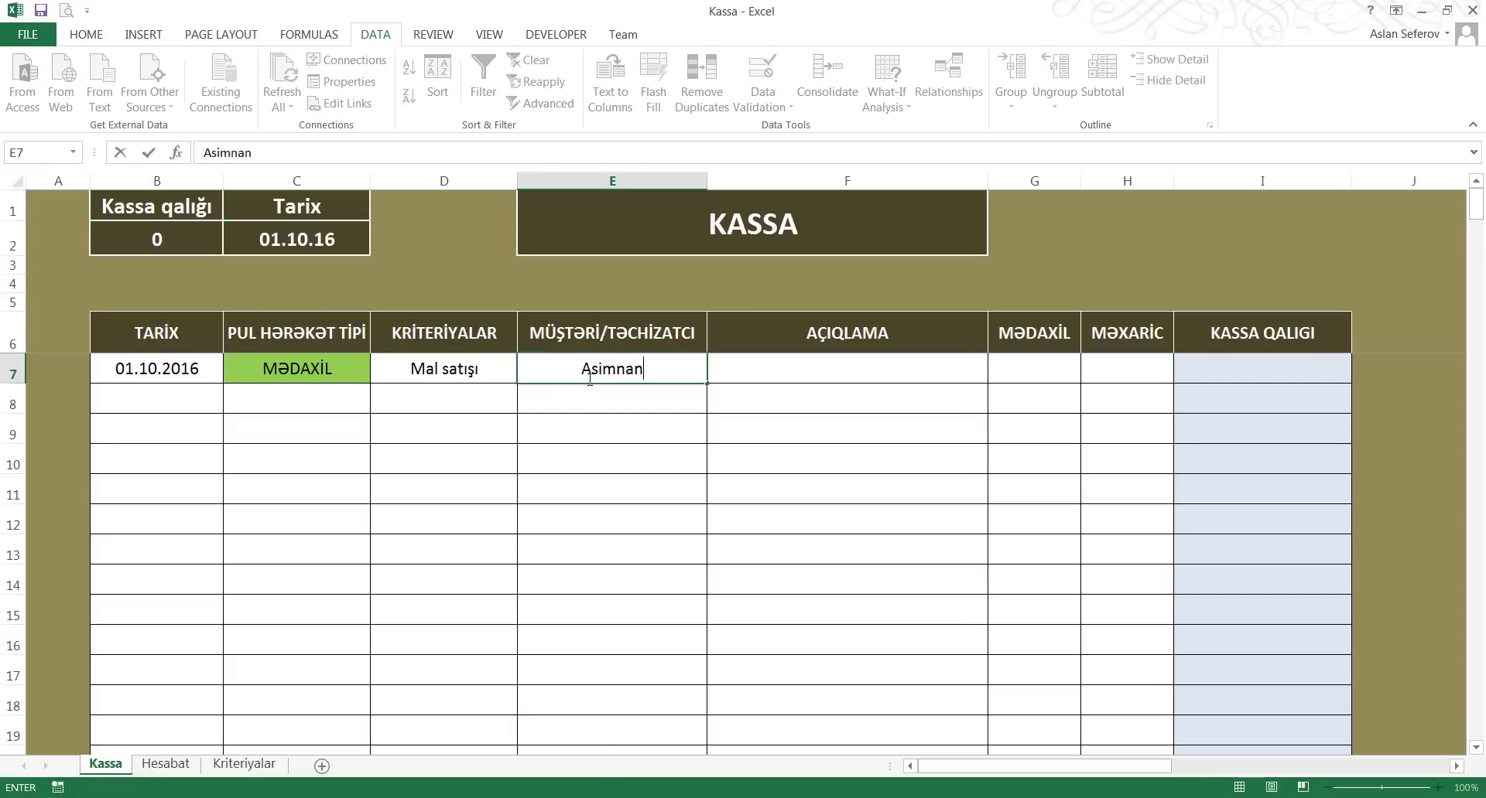
key(BackSpace)
text(an)
key(Tab)
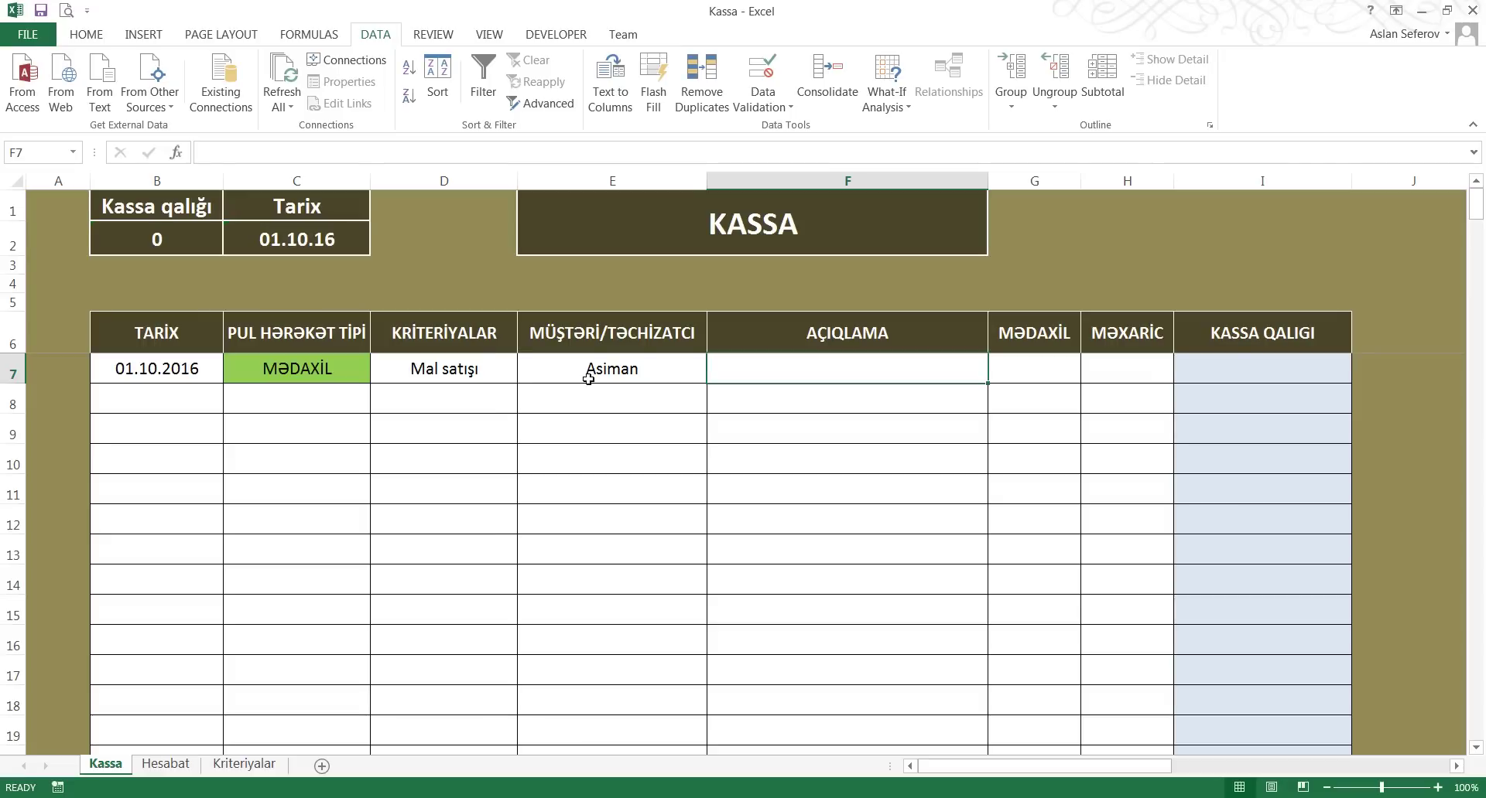
Enter the F7 description '10 ədəd televizor satışı', correcting alışı to satışı
text(10 ə)
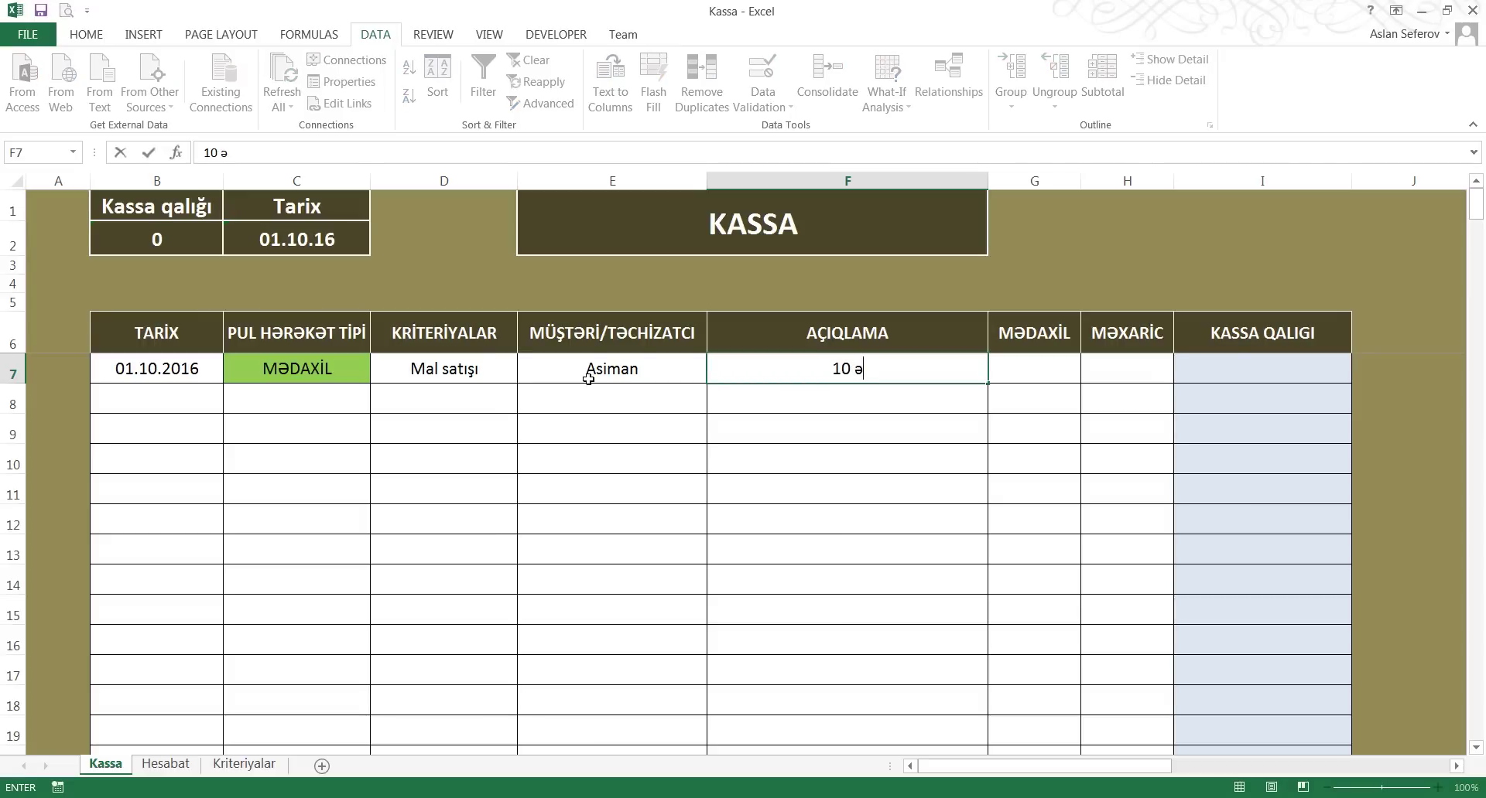
text(dəd tele)
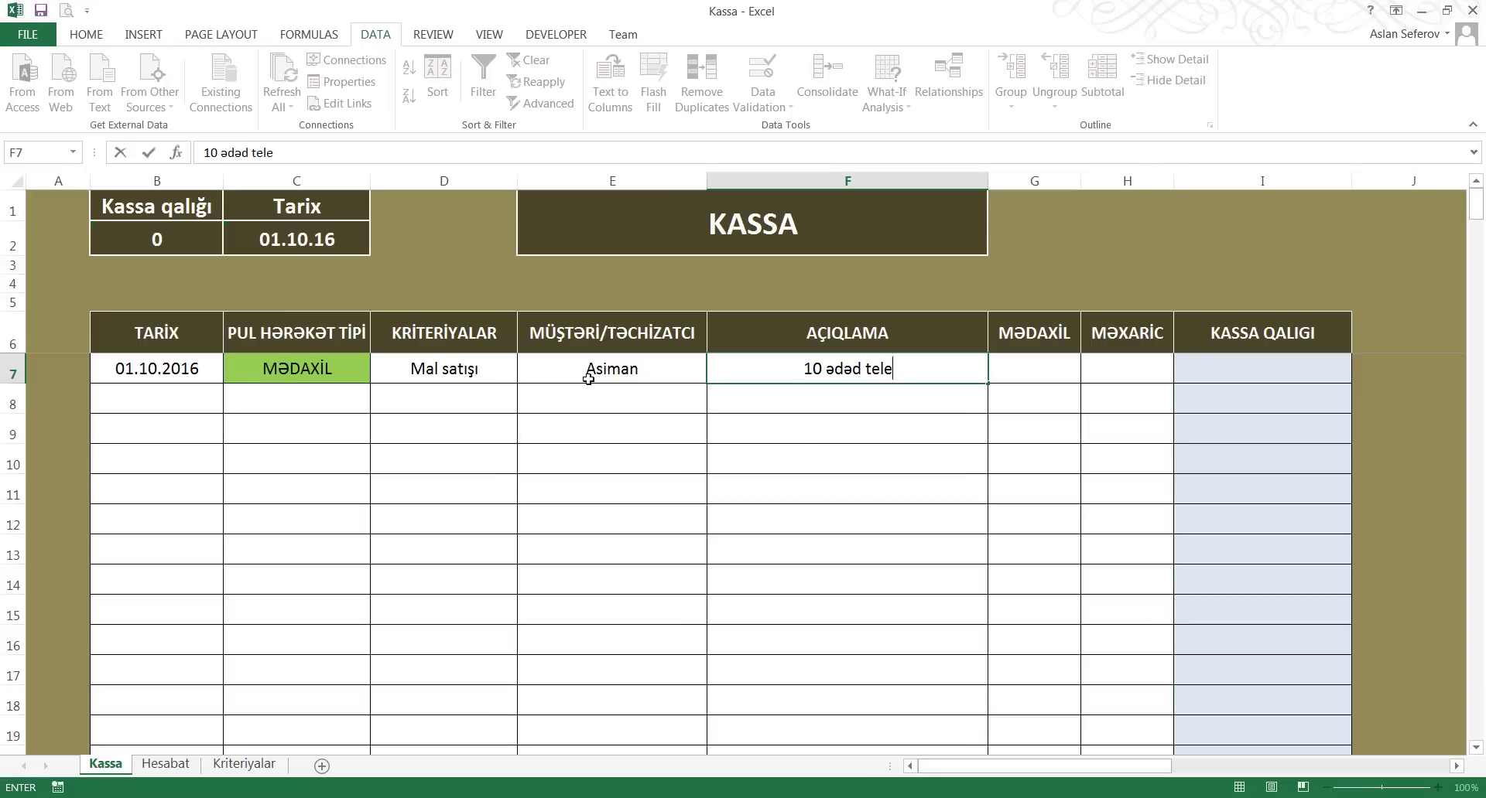
text(vizor al)
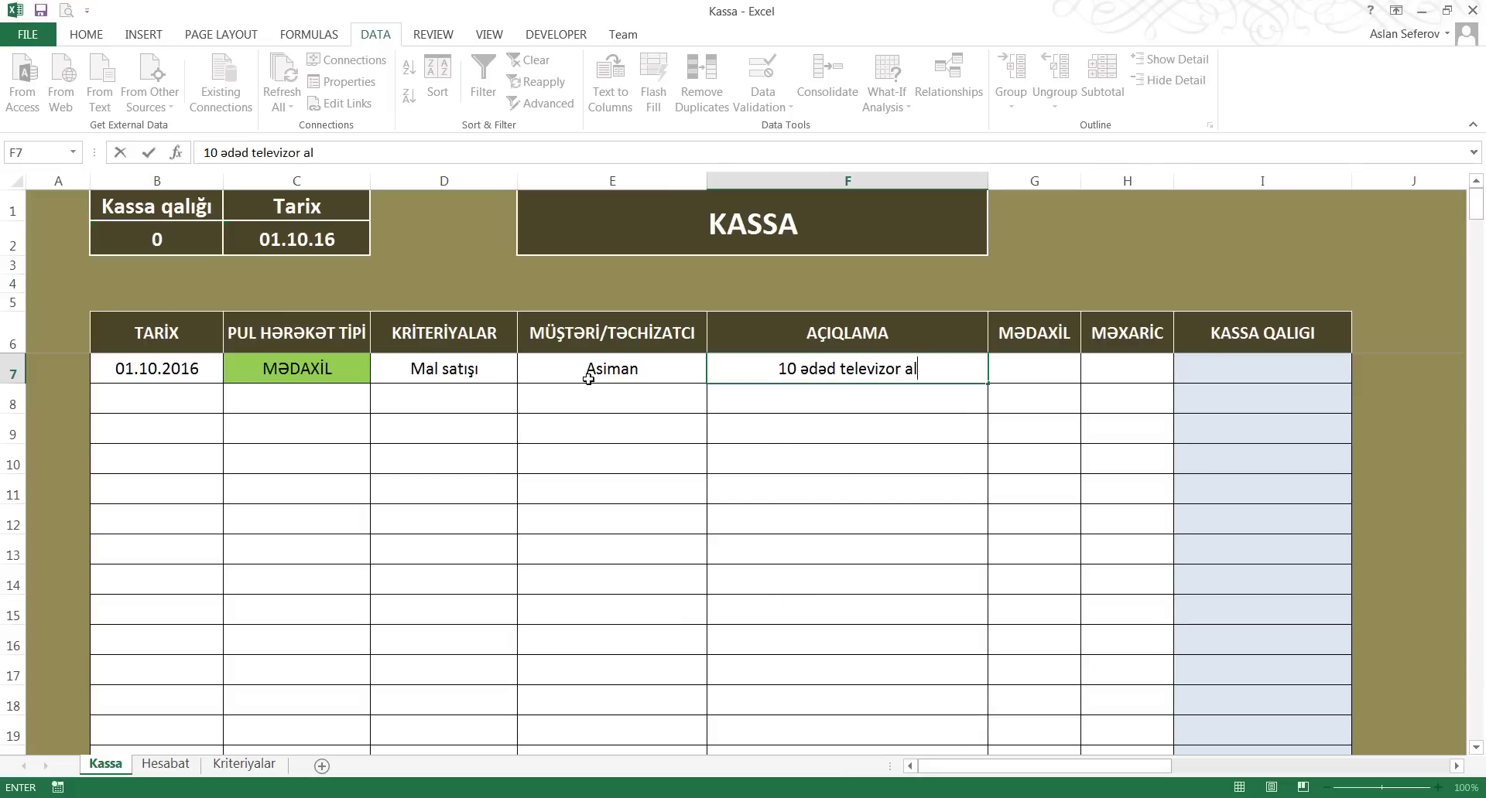
text(ə)
key(BackSpace)
text(ışı)
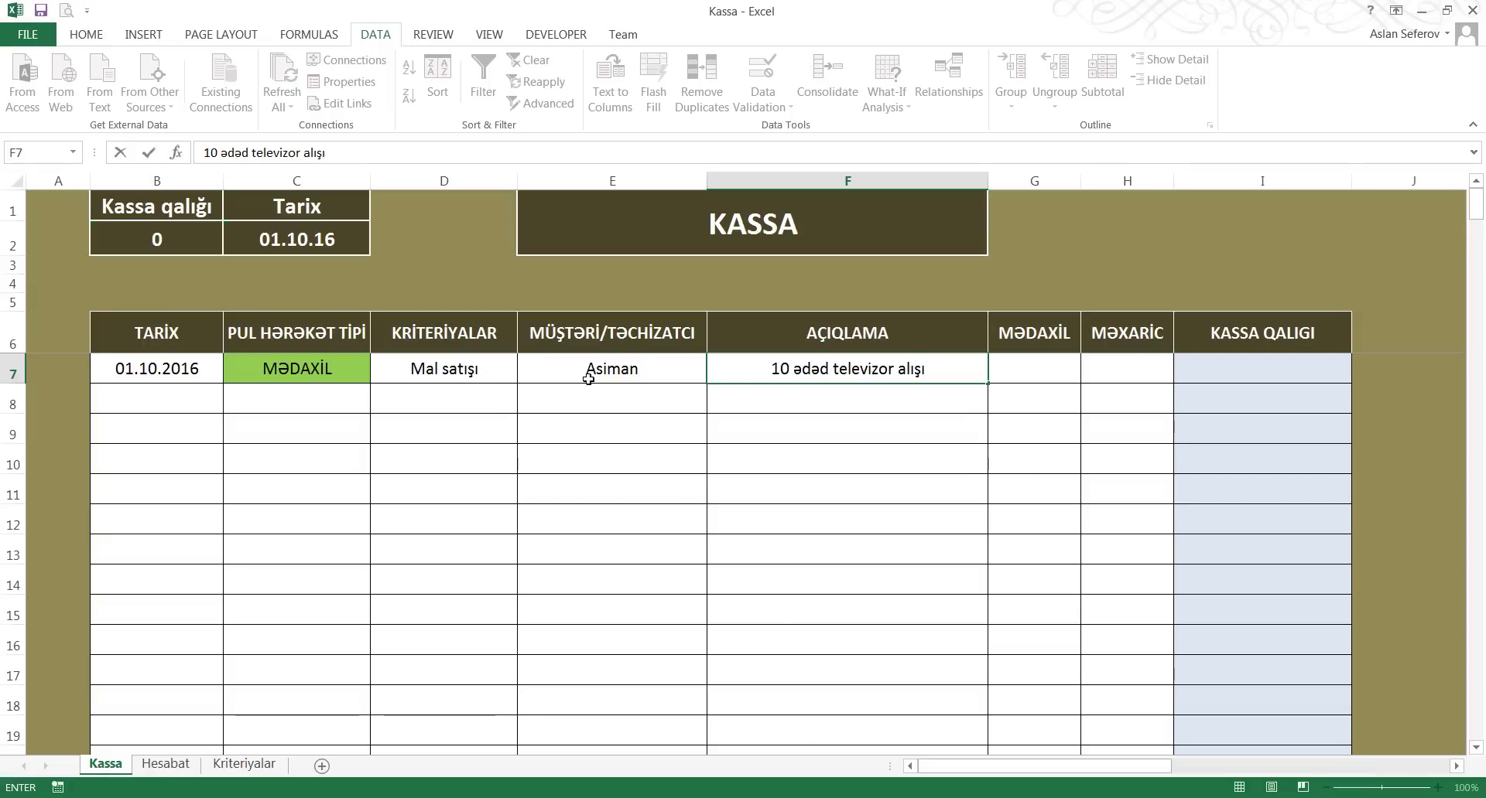
key(Return)
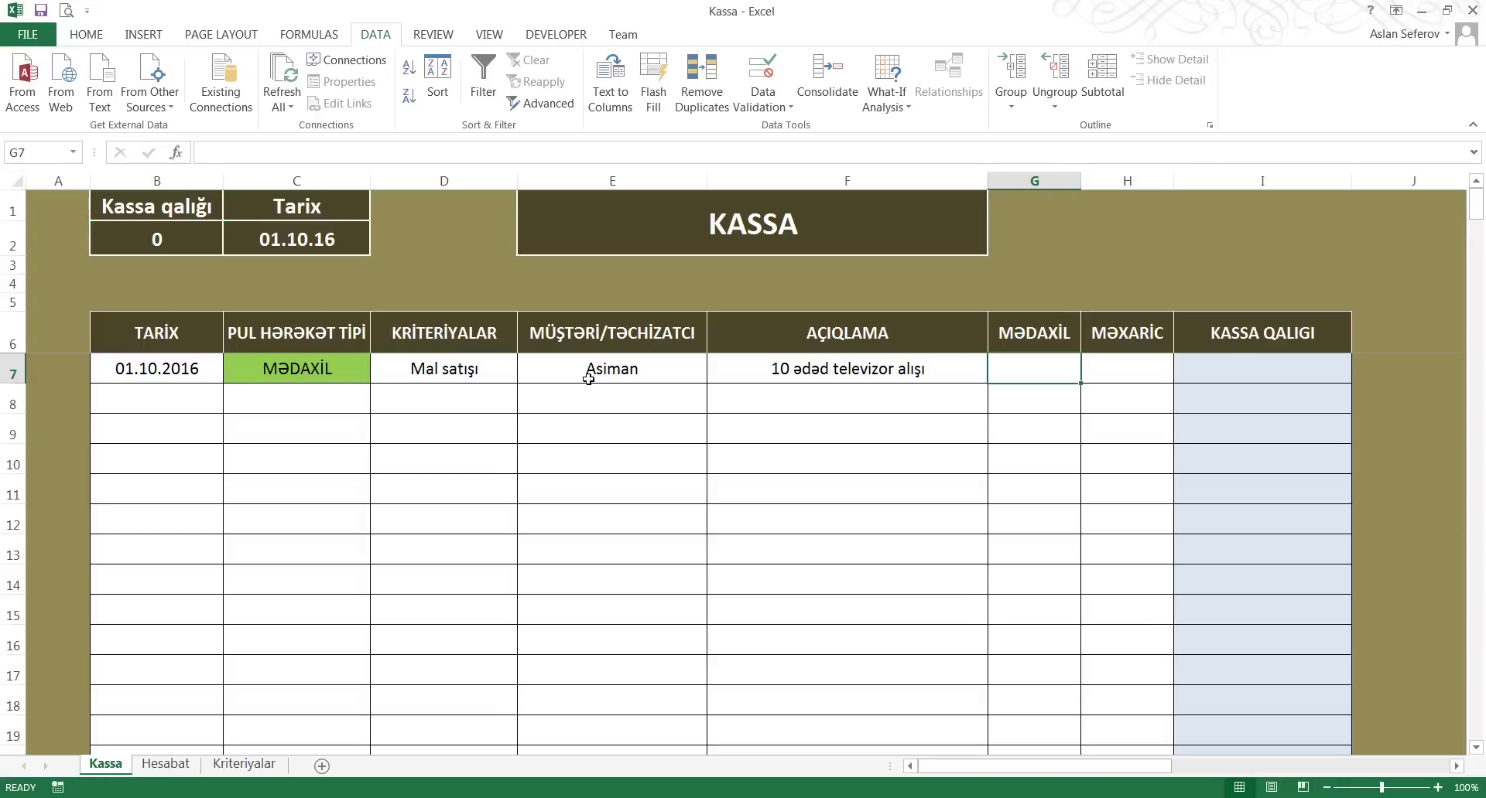
click(919, 370)
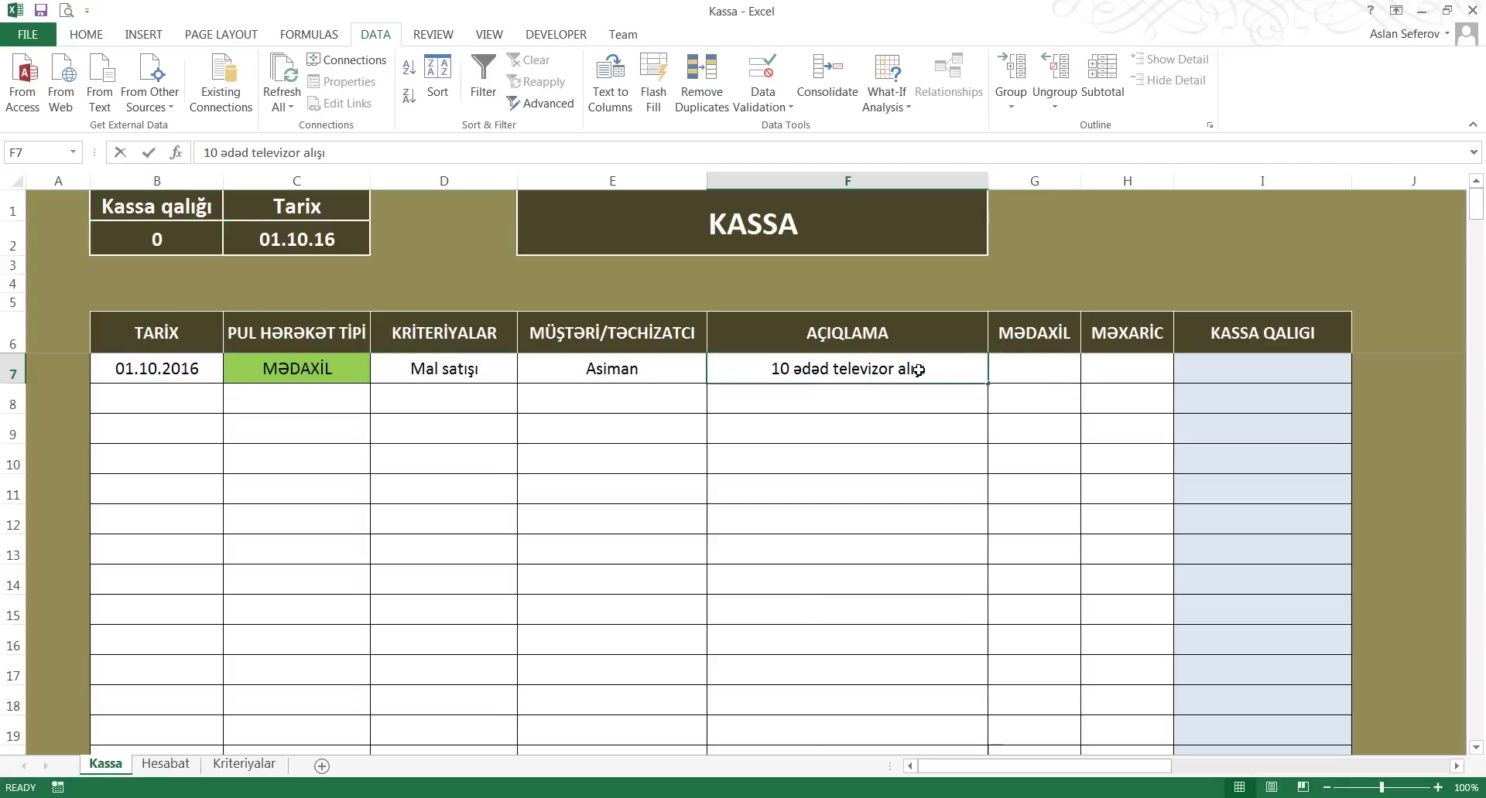
double_click(919, 370)
text(satı)
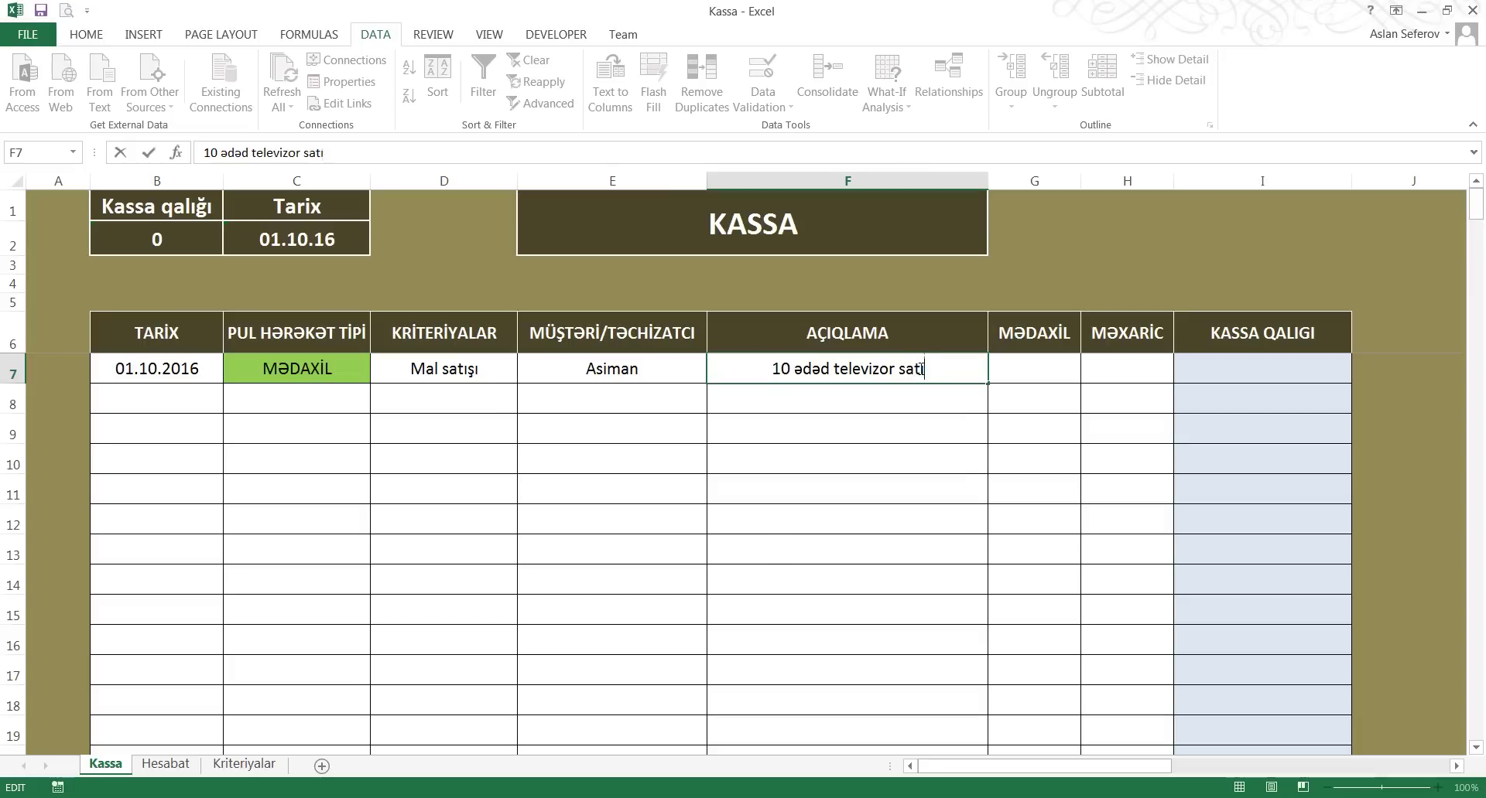
text(şı)
key(Return)
Enter 3000 as the MƏDAXİL income in G7
key(Up)
key(Right)
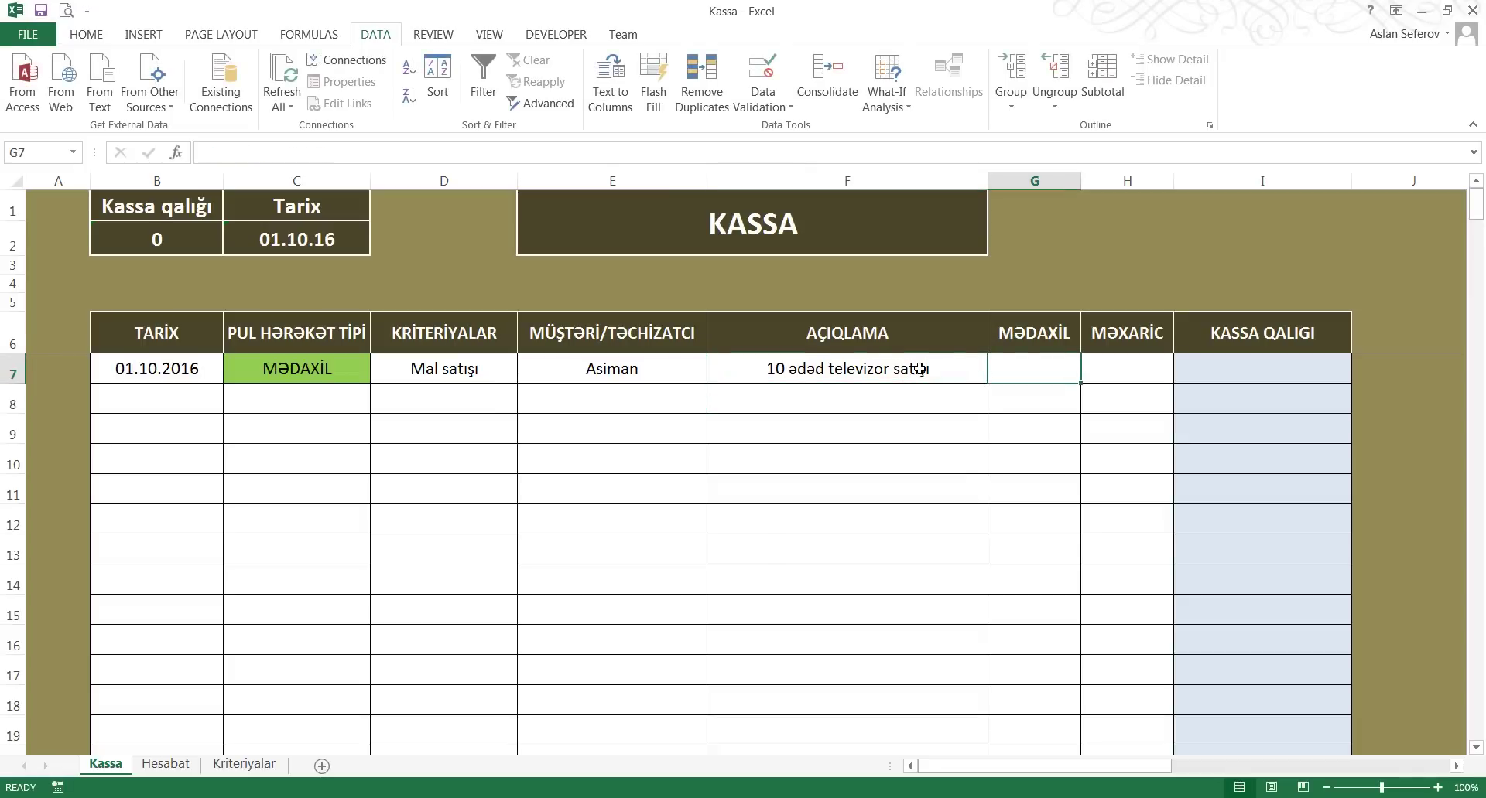
text(3000)
key(Return)
key(Return)
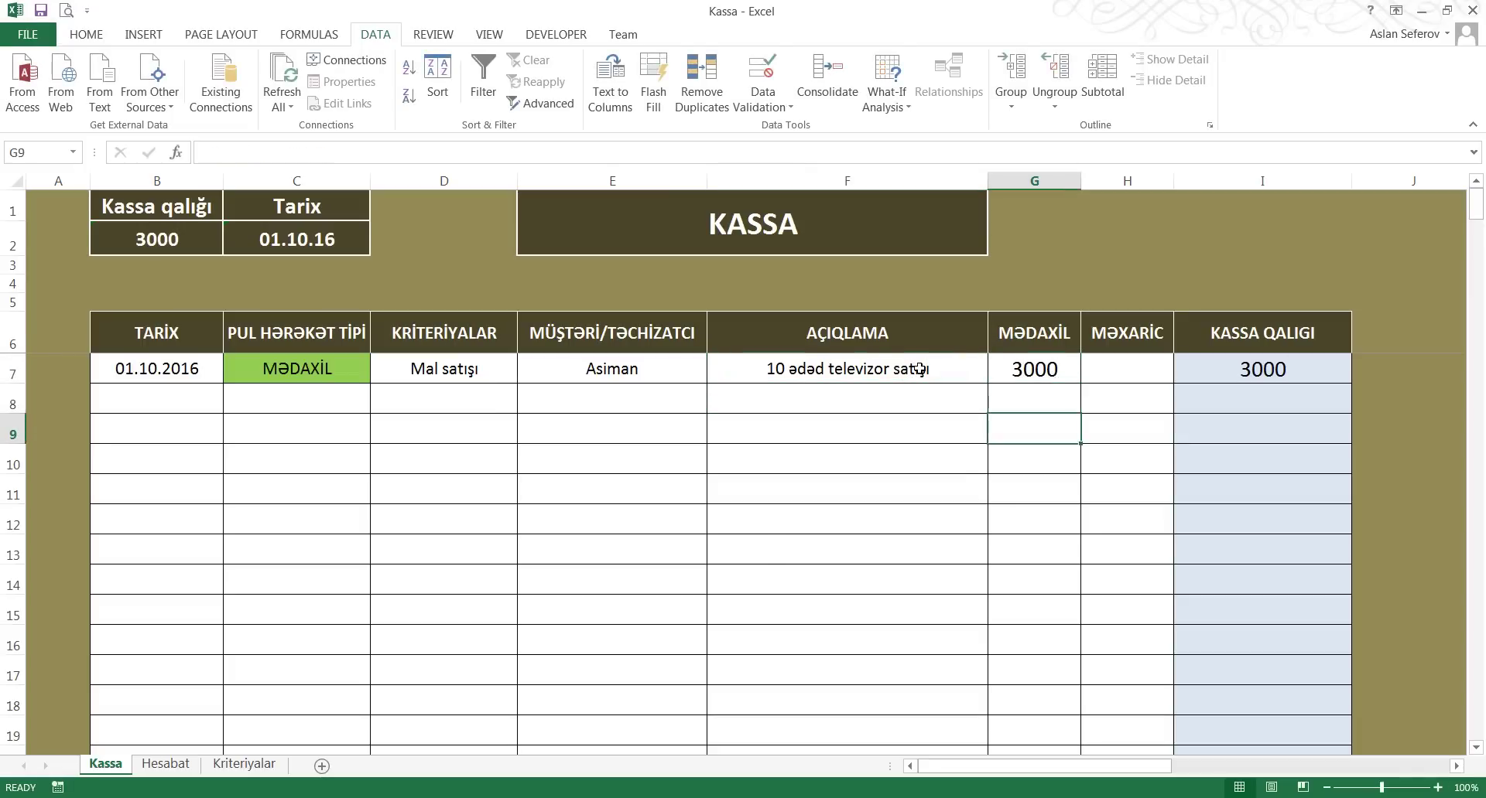
key(Up)
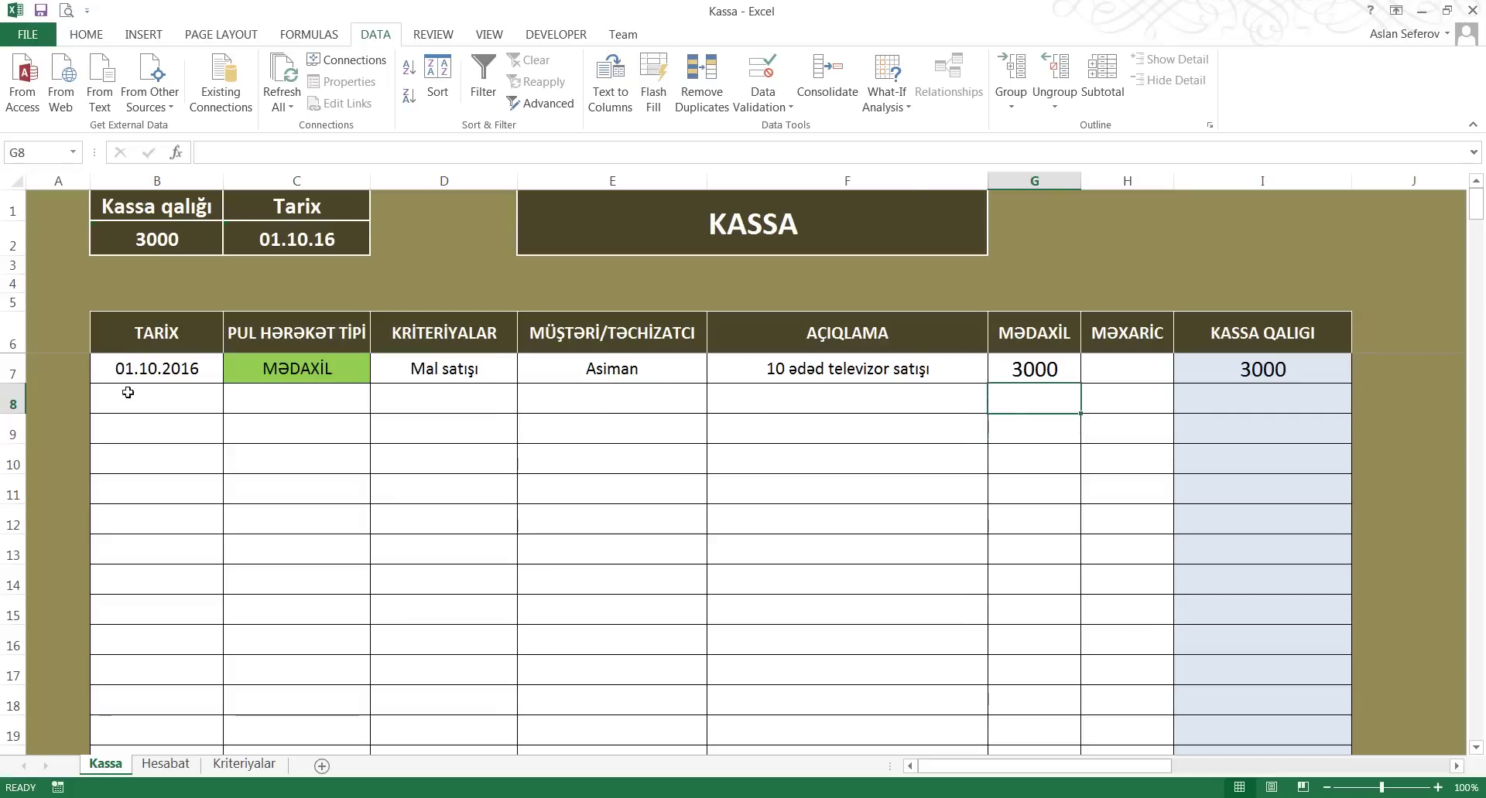
Date row 8 as 01.10.2016 and set its movement type to MƏXARİC
click(130, 394)
text(01.1)
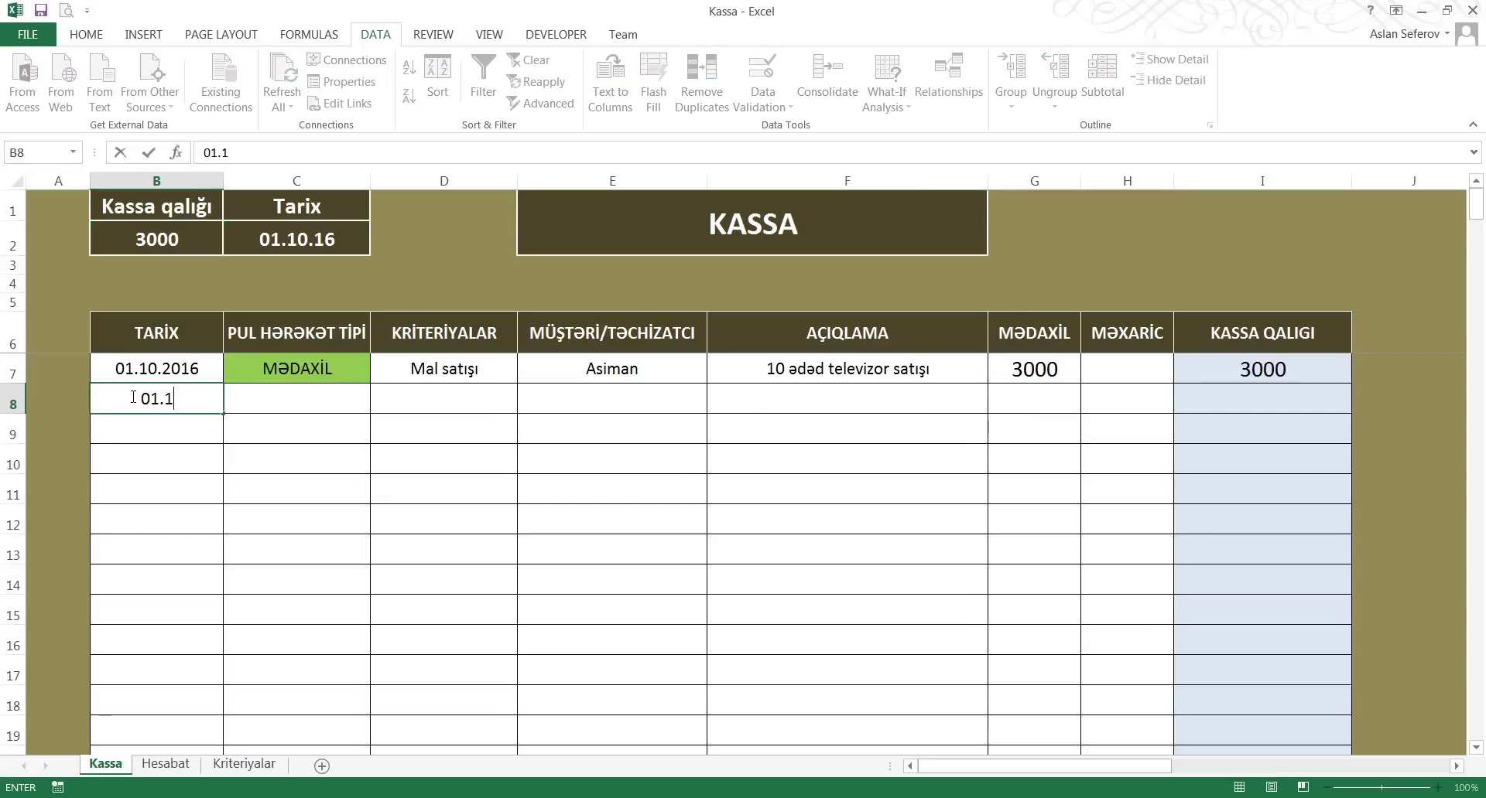
text(0.20)
text(16)
key(Tab)
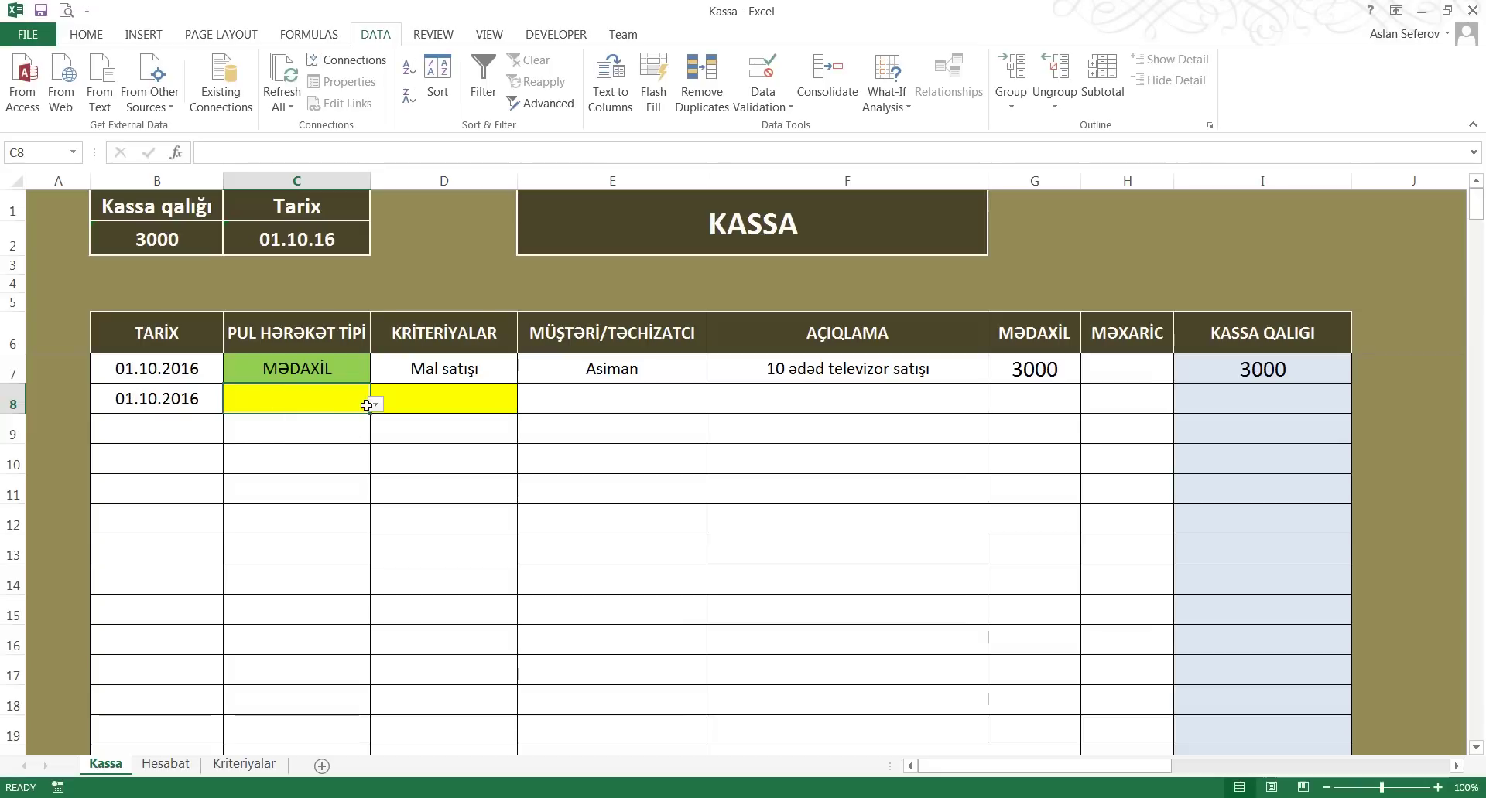
click(374, 404)
click(349, 432)
Set row 8's criterion to Təmizlik
click(453, 403)
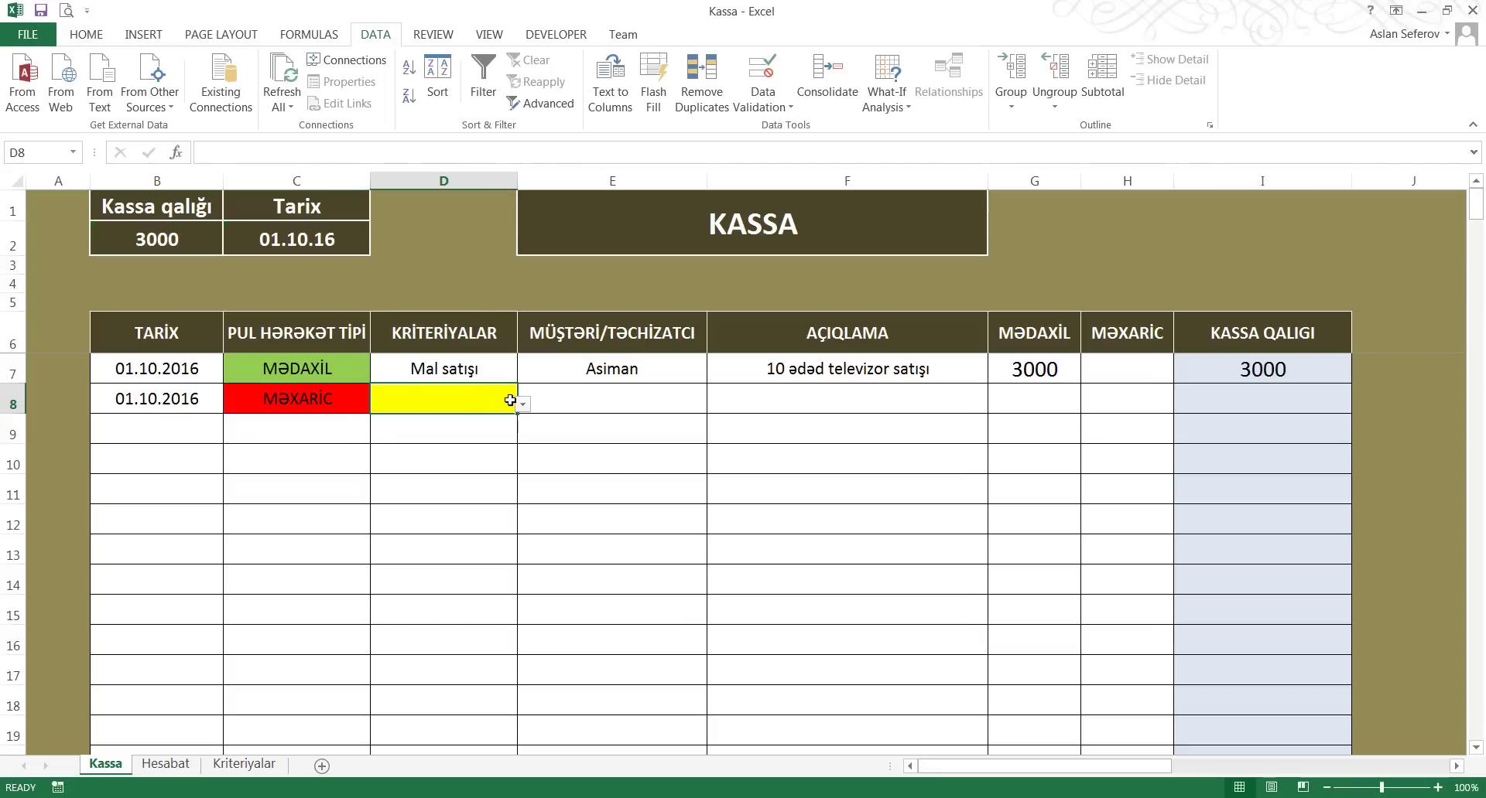
click(523, 403)
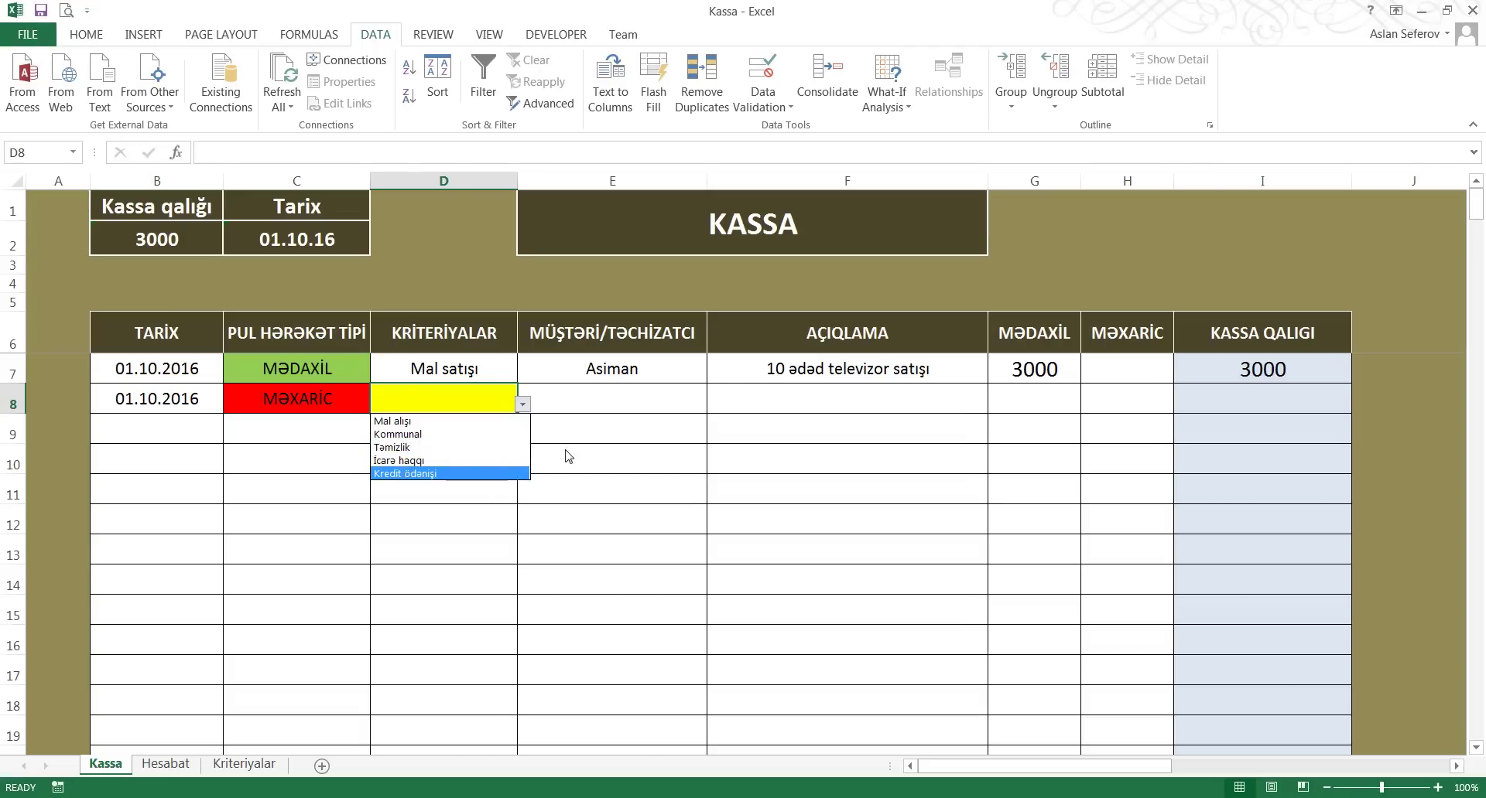
key(Escape)
click(522, 406)
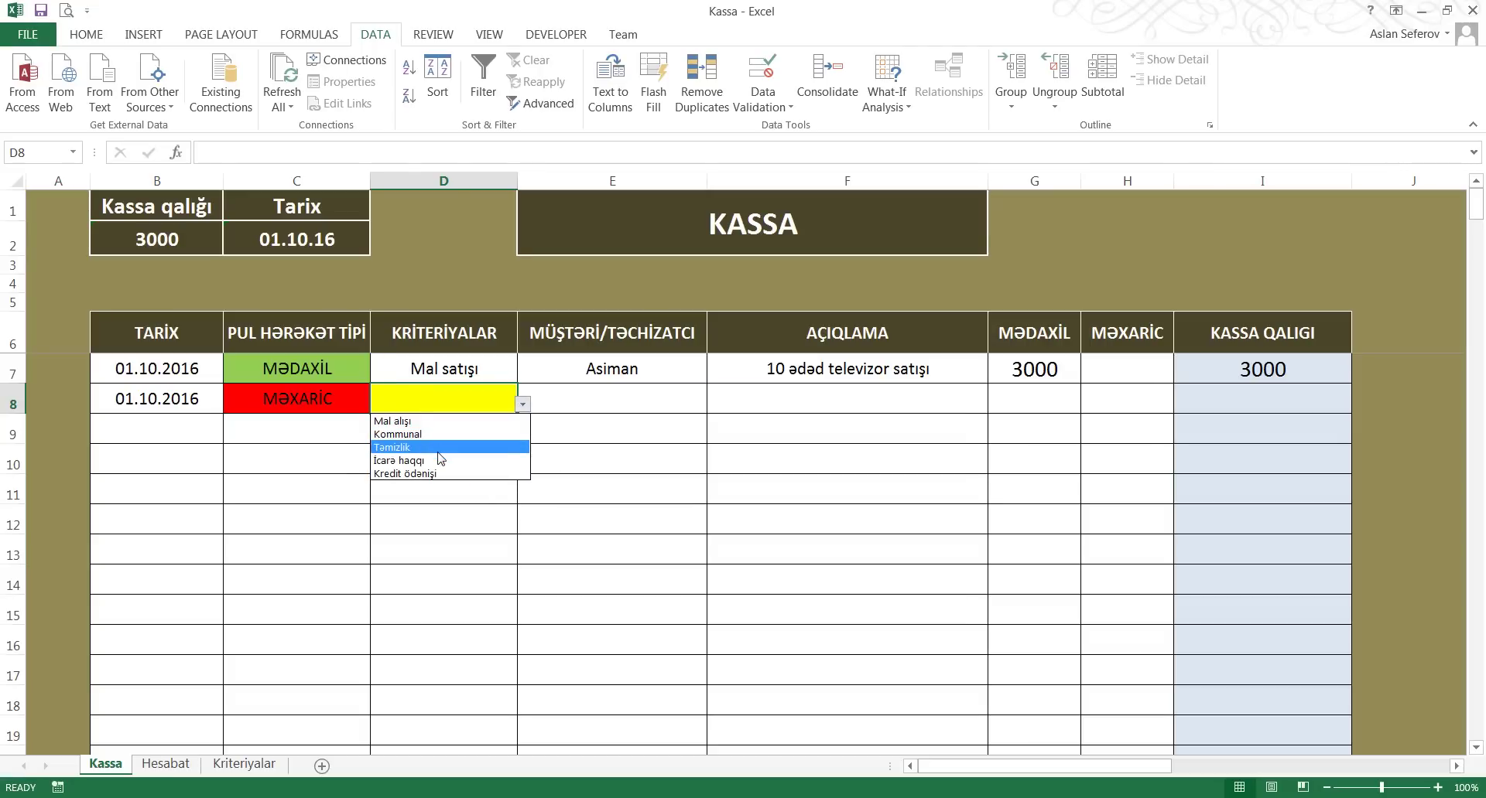
click(438, 451)
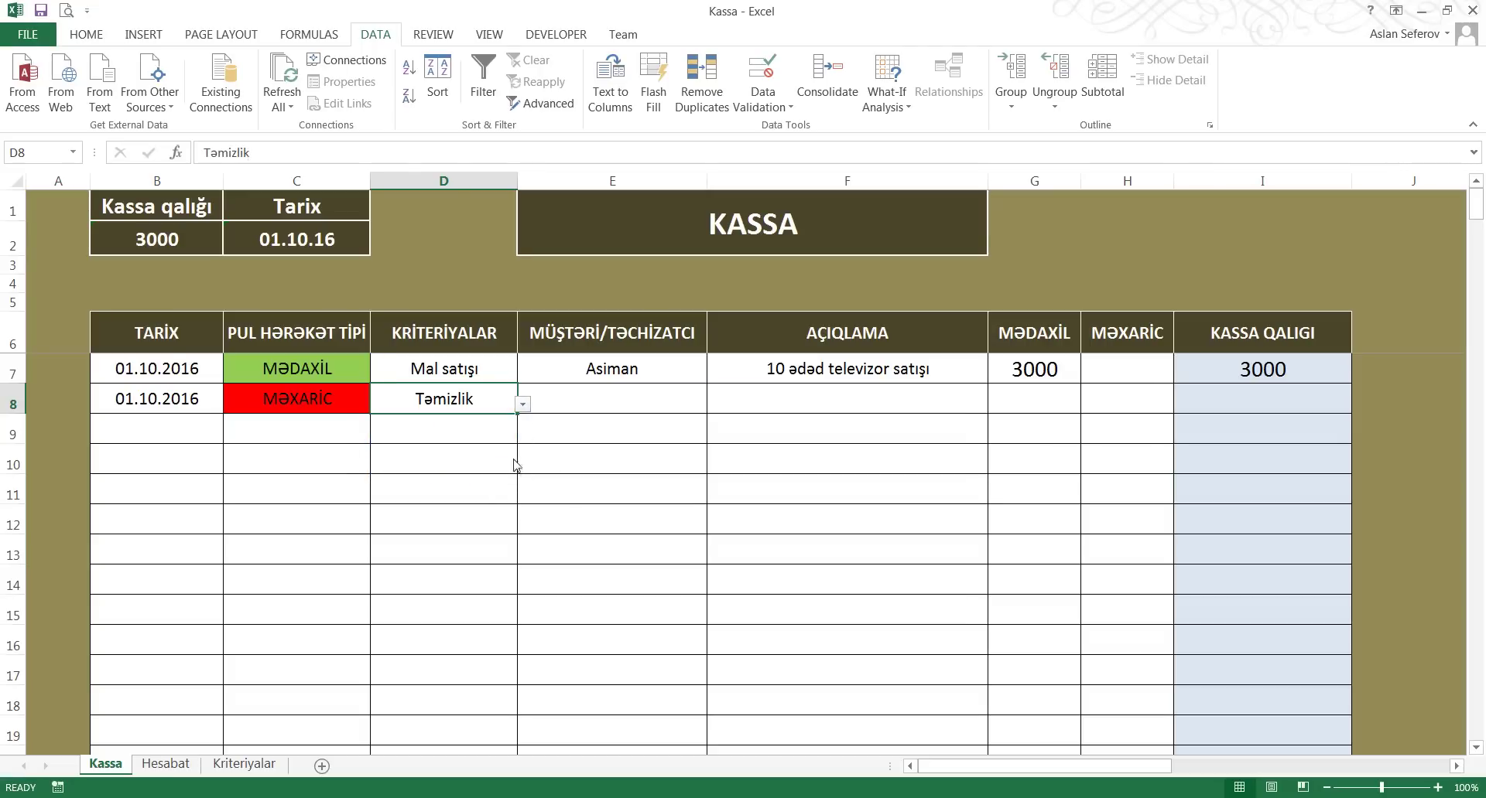
click(547, 403)
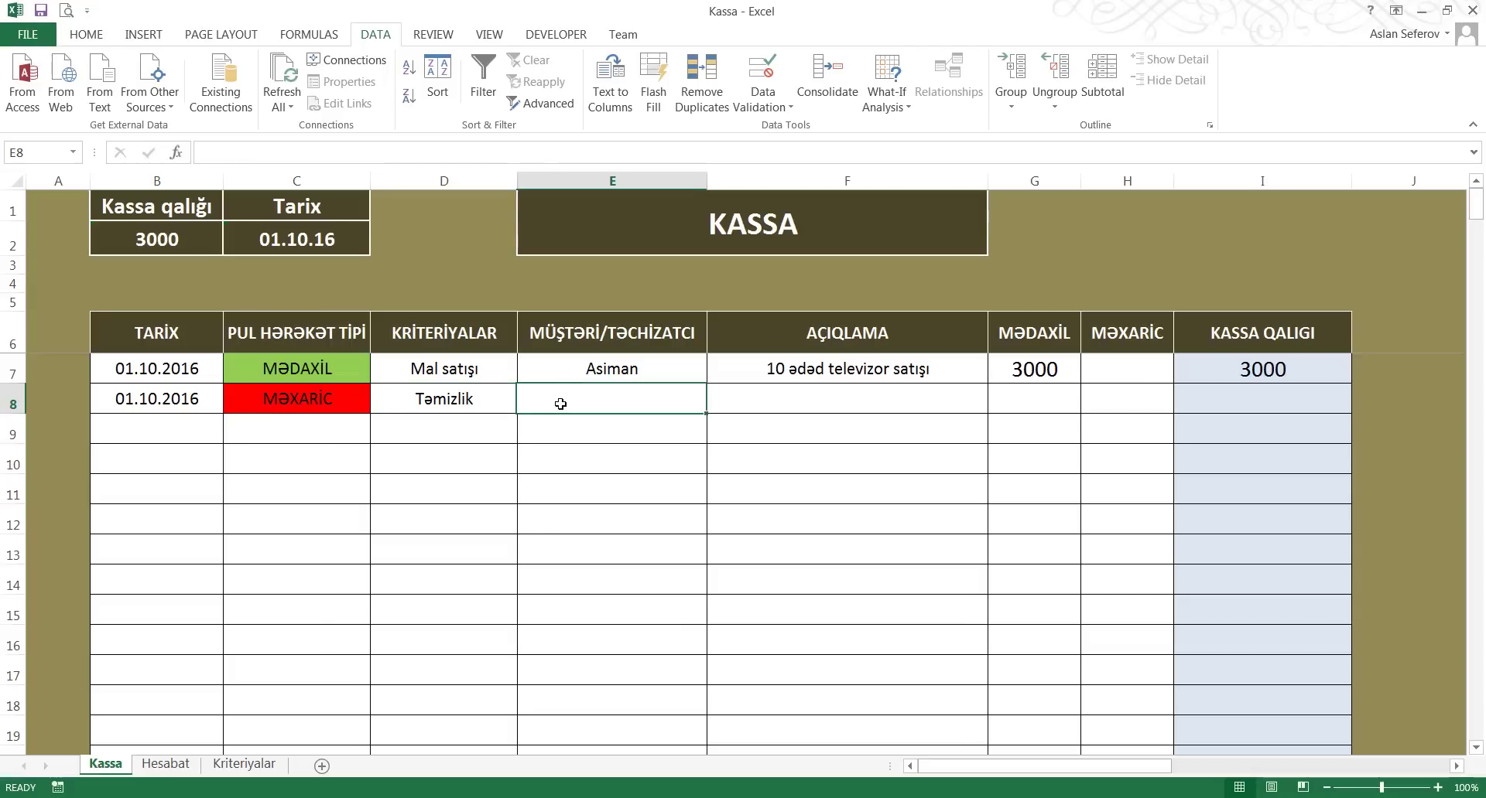
Enter 'Ofisin temizlik isleri' as the F8 description
click(730, 399)
click(650, 402)
click(760, 399)
click(617, 403)
click(814, 399)
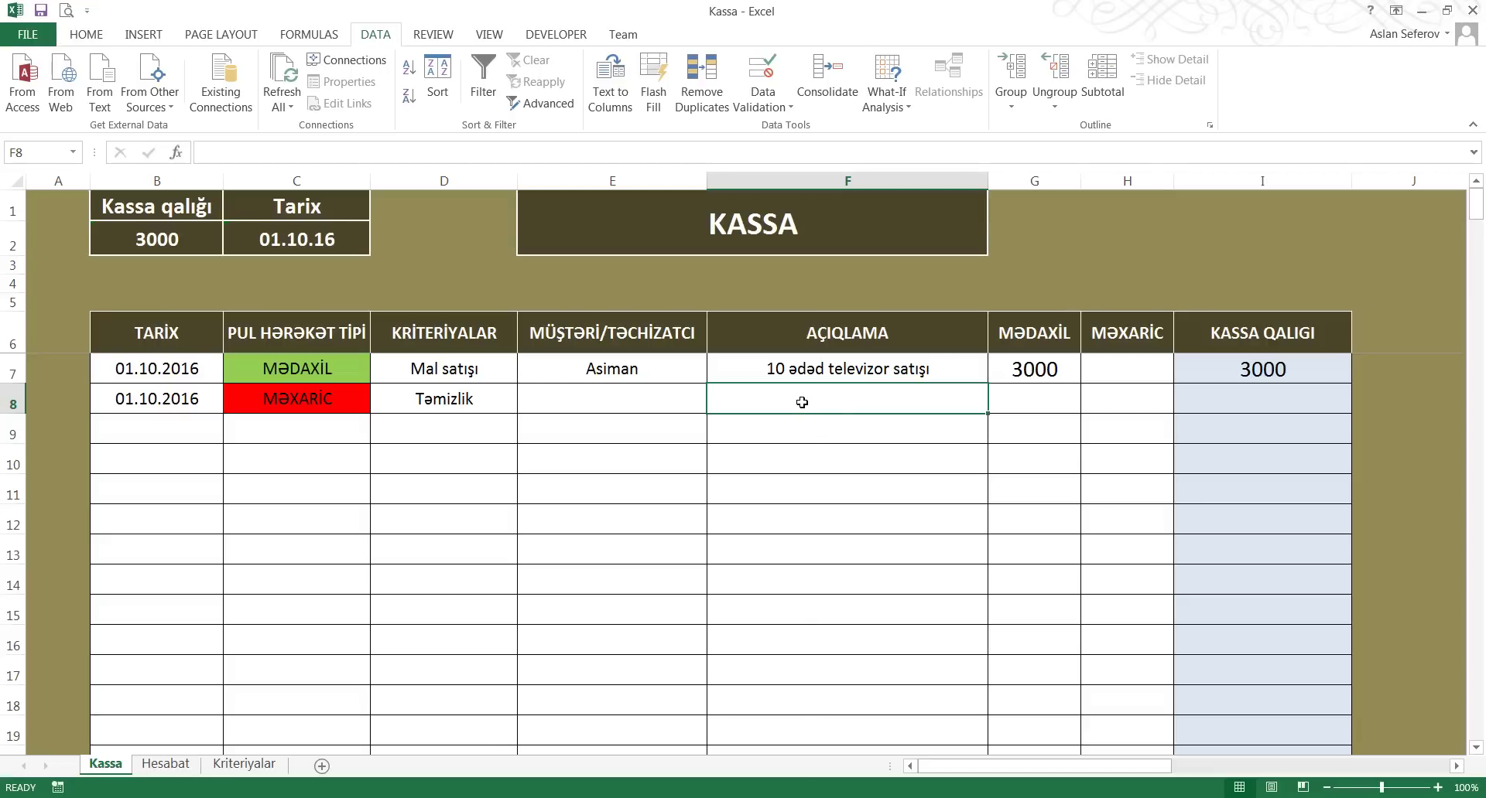
text(Ofis)
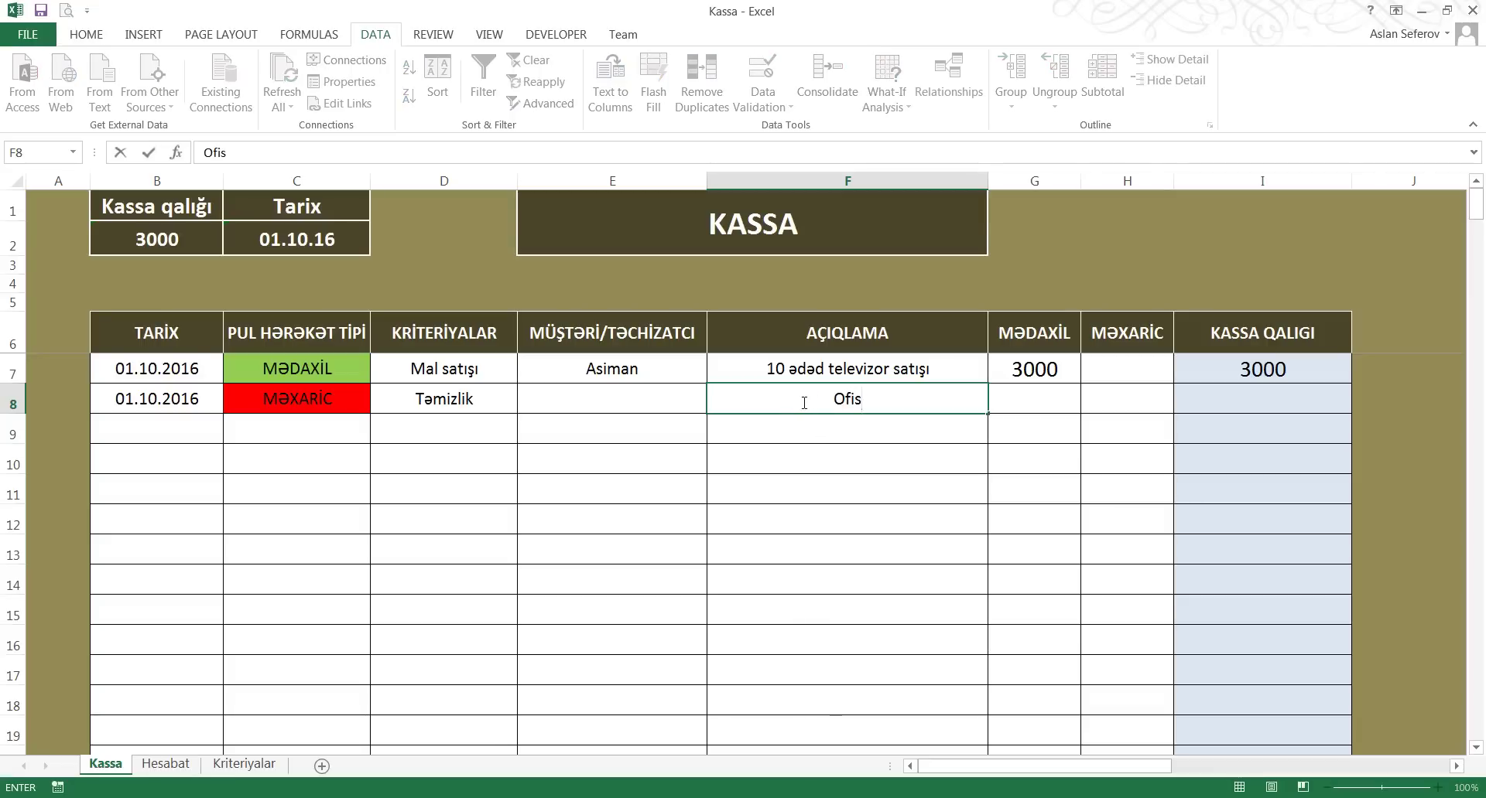
text(in te)
text(mizlik isleri)
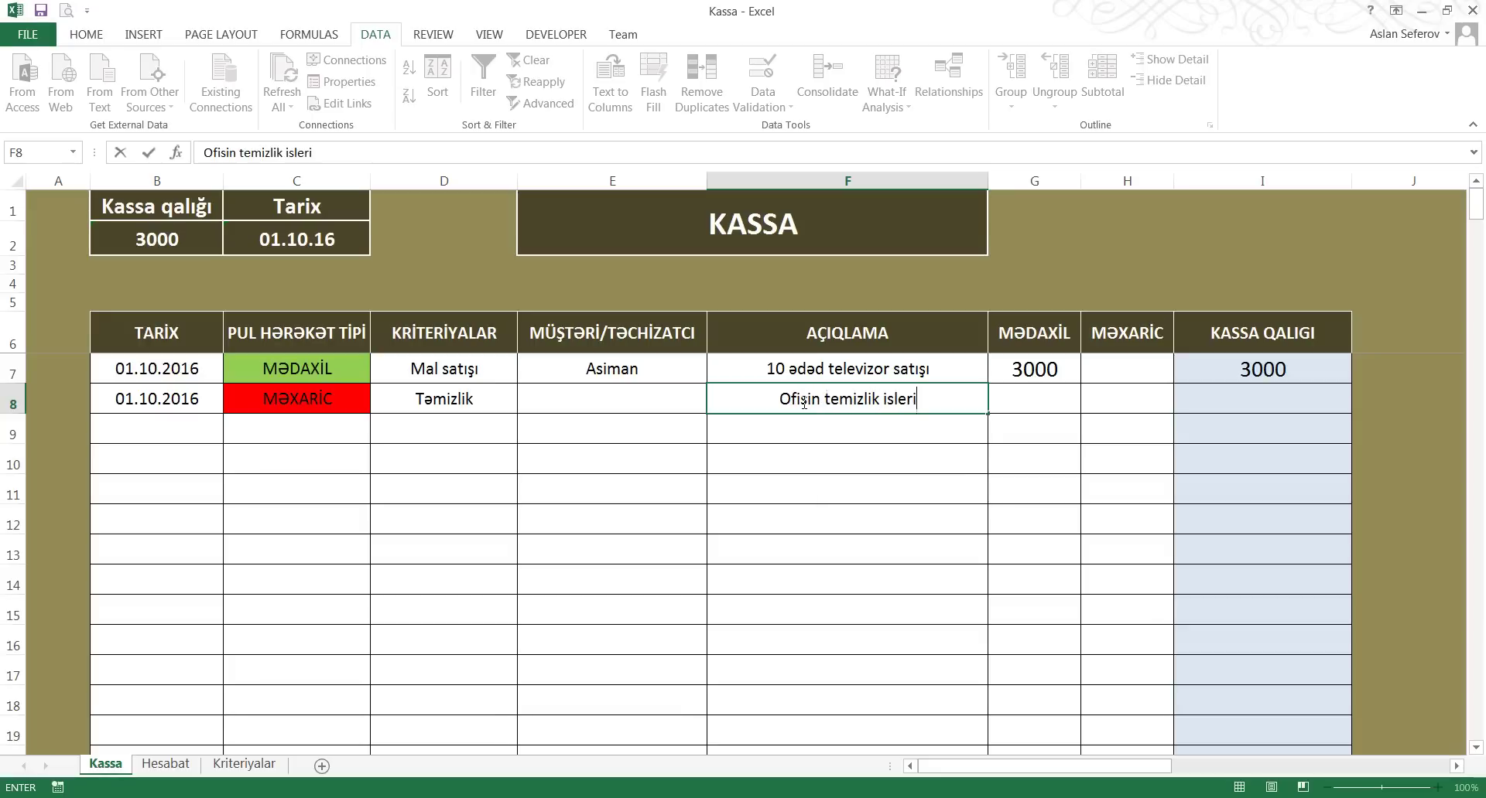
key(Tab)
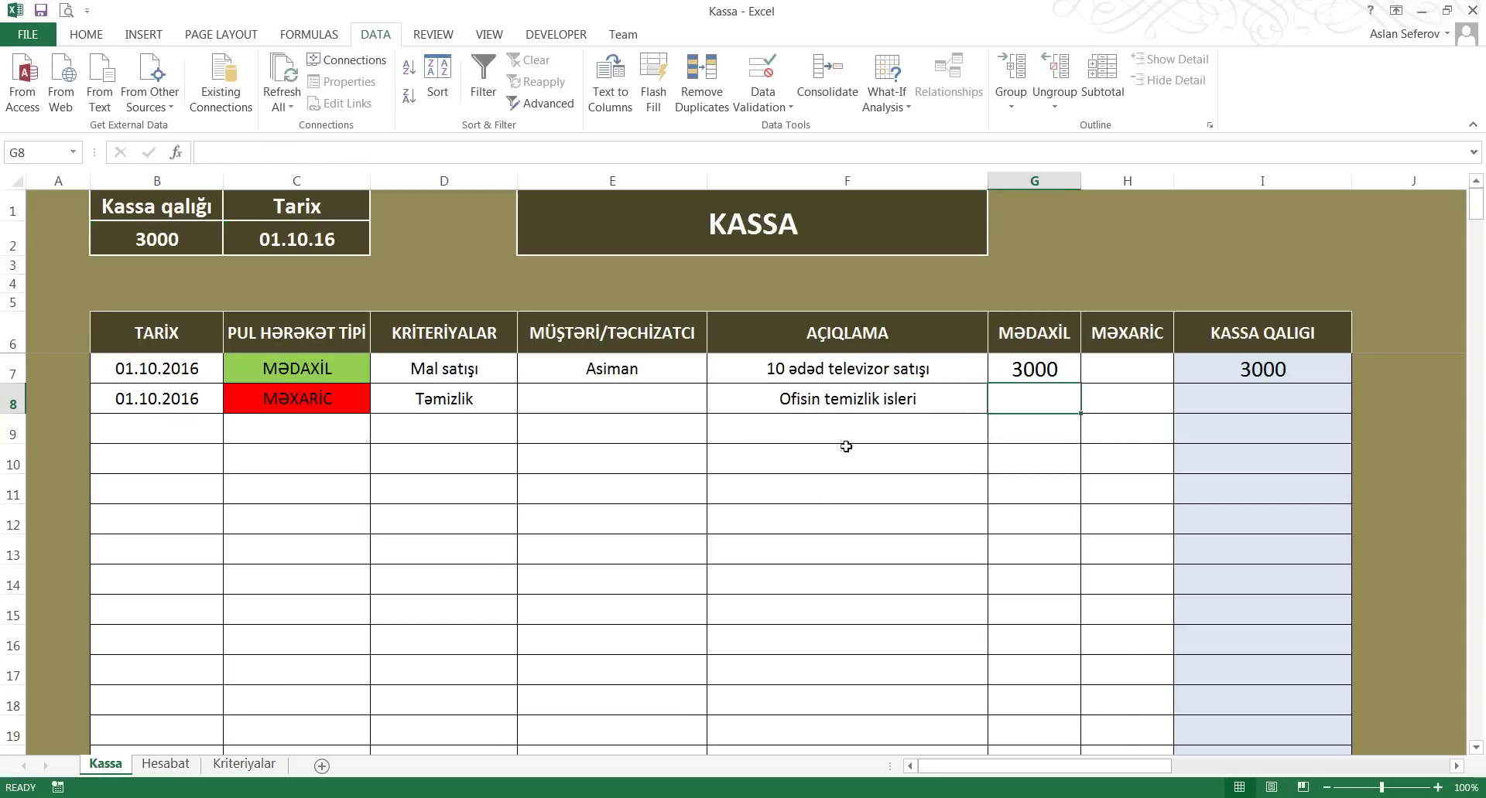
Enter 50 as the H8 expense, then delete it again
click(1113, 404)
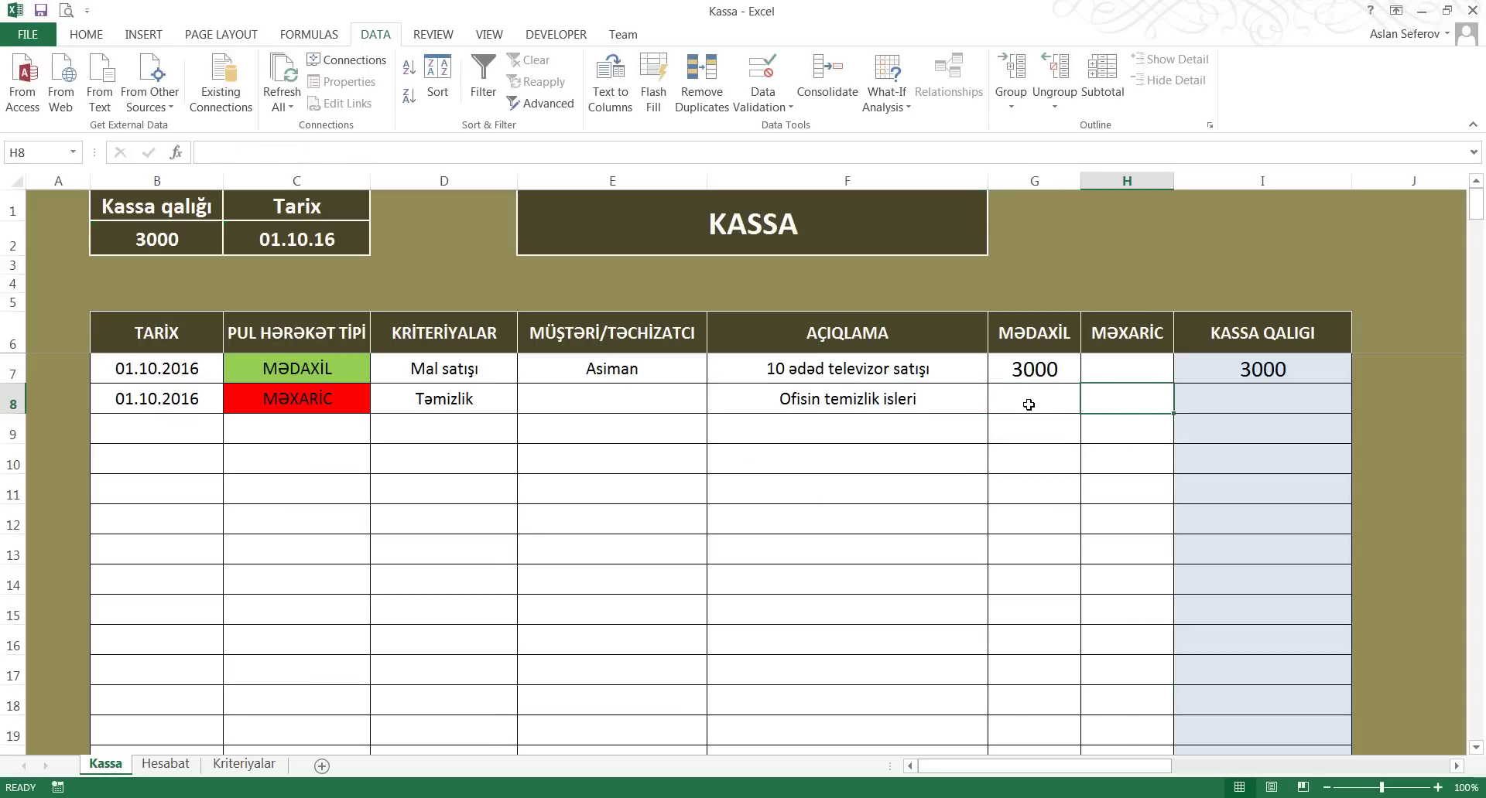
text(50)
key(Return)
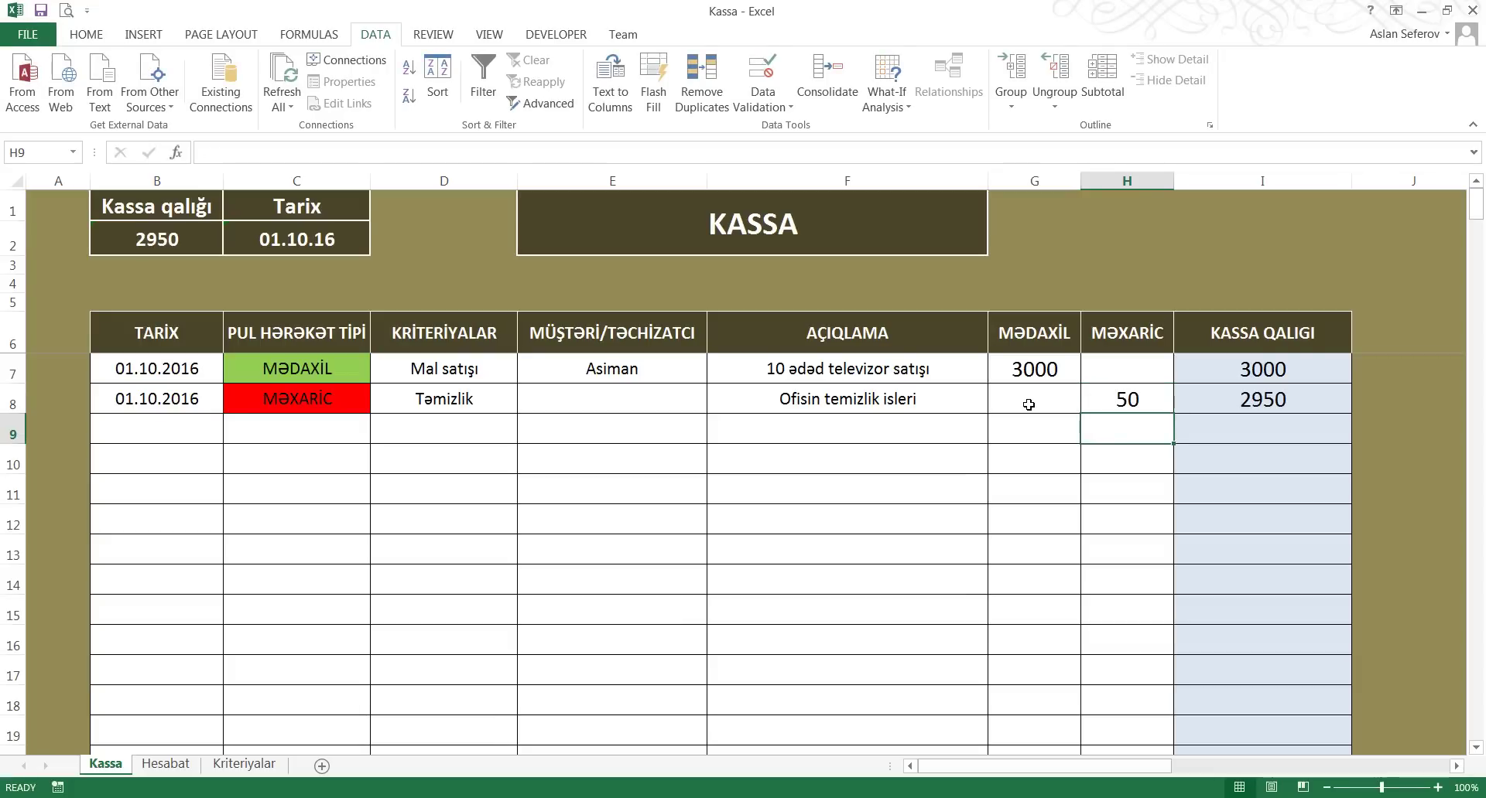
click(1028, 404)
click(1114, 398)
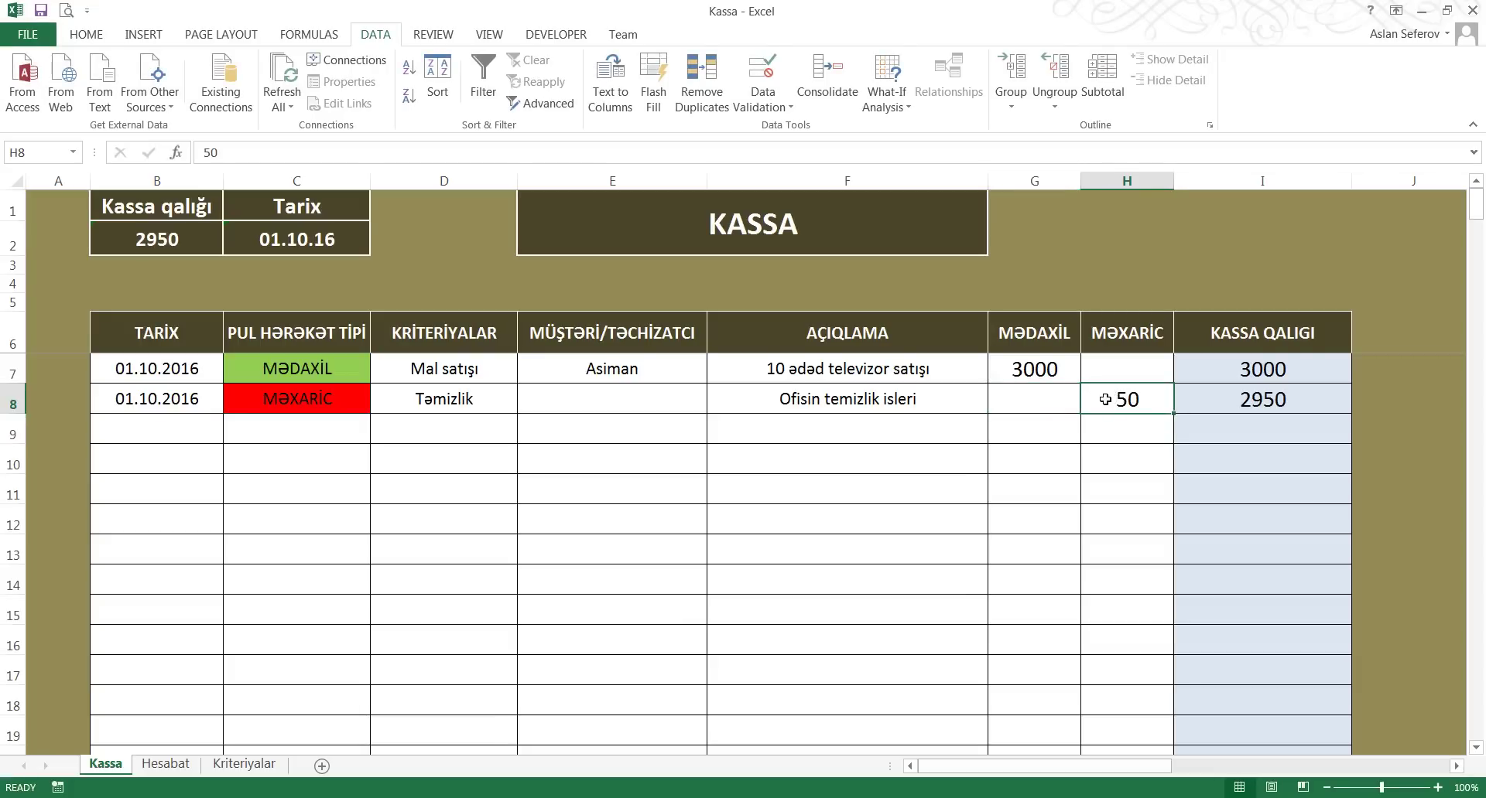
key(Delete)
click(1047, 404)
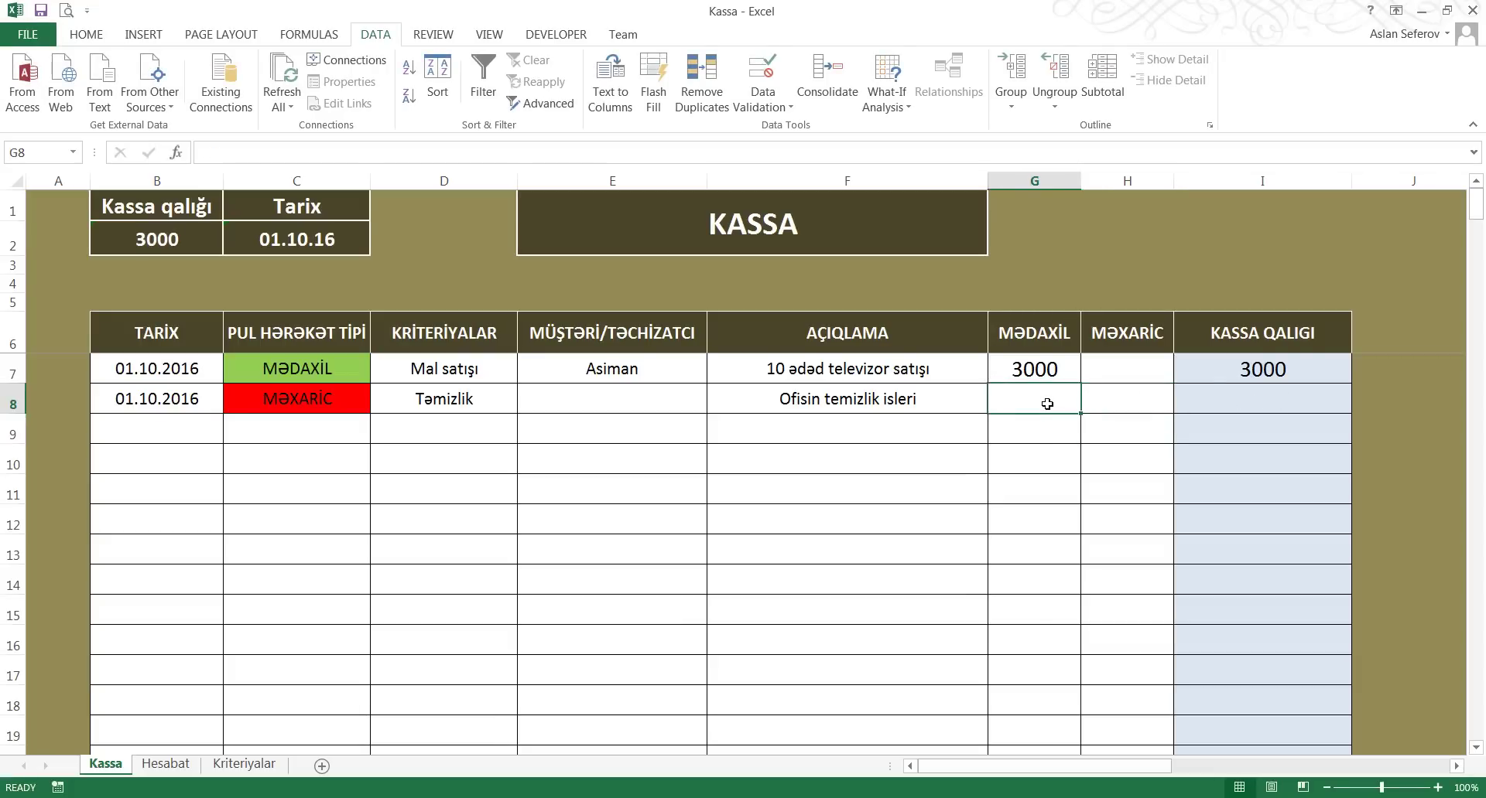
text(50)
key(Return)
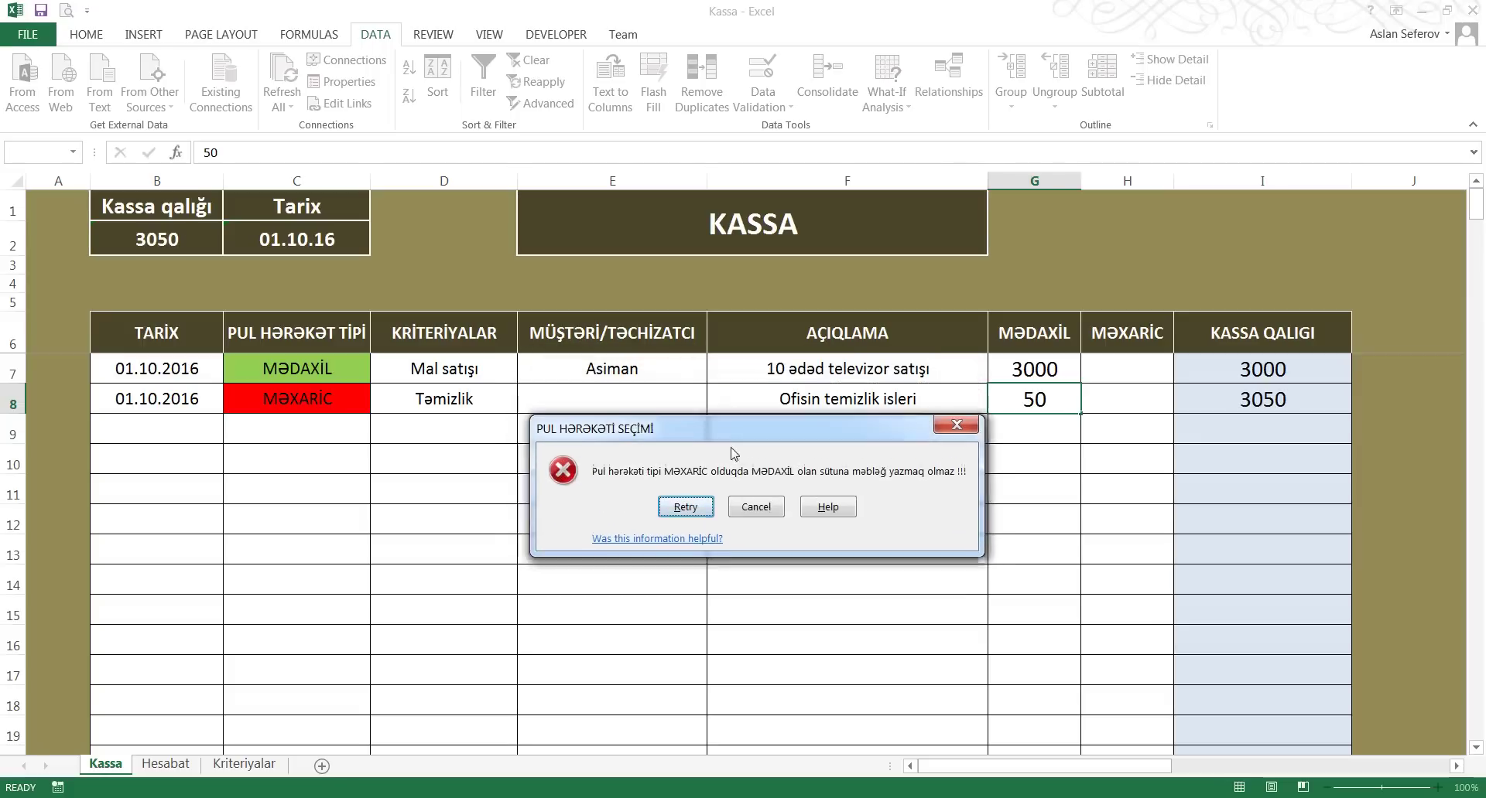
drag(720, 373, 742, 481)
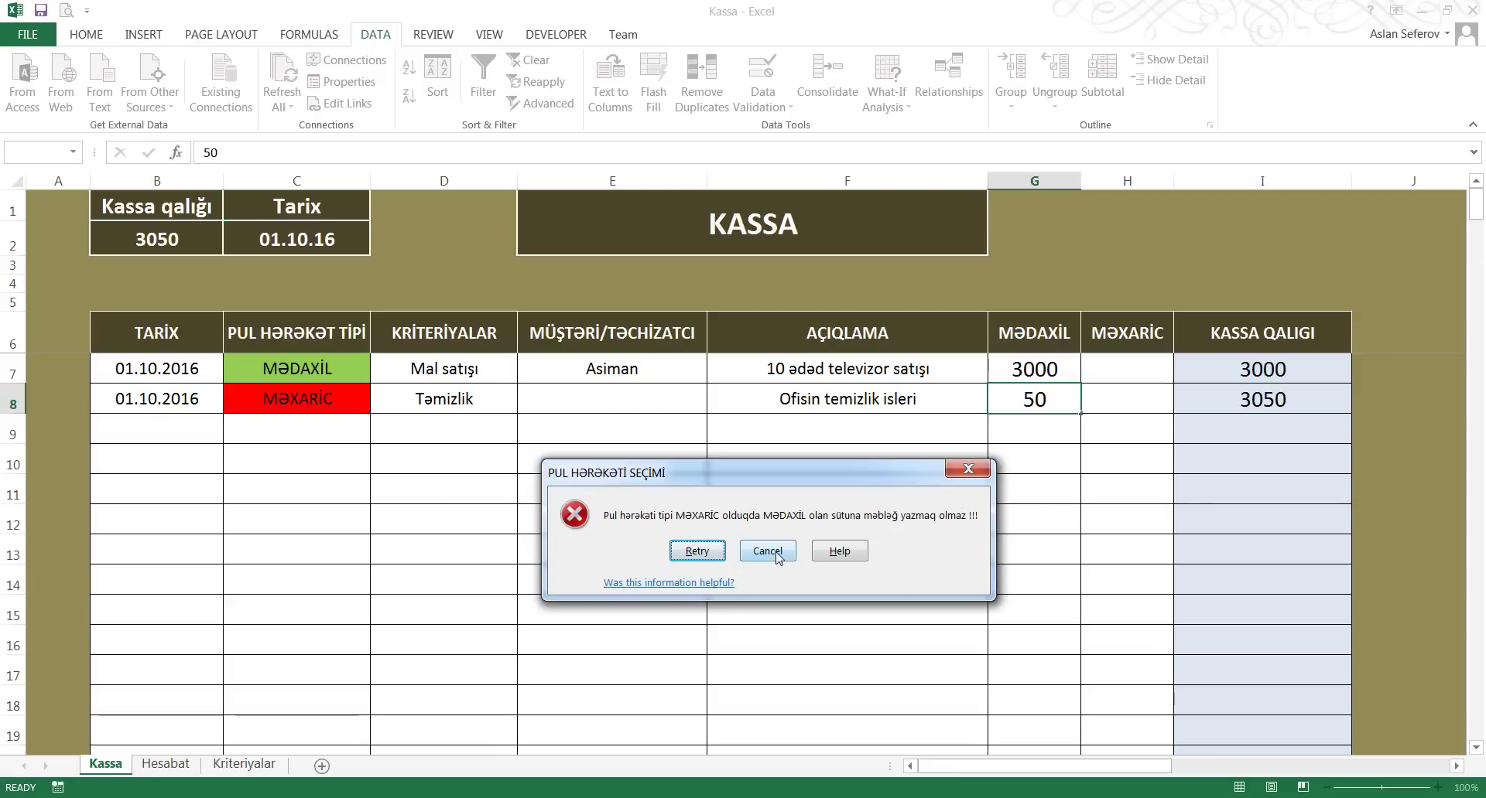
key(Escape)
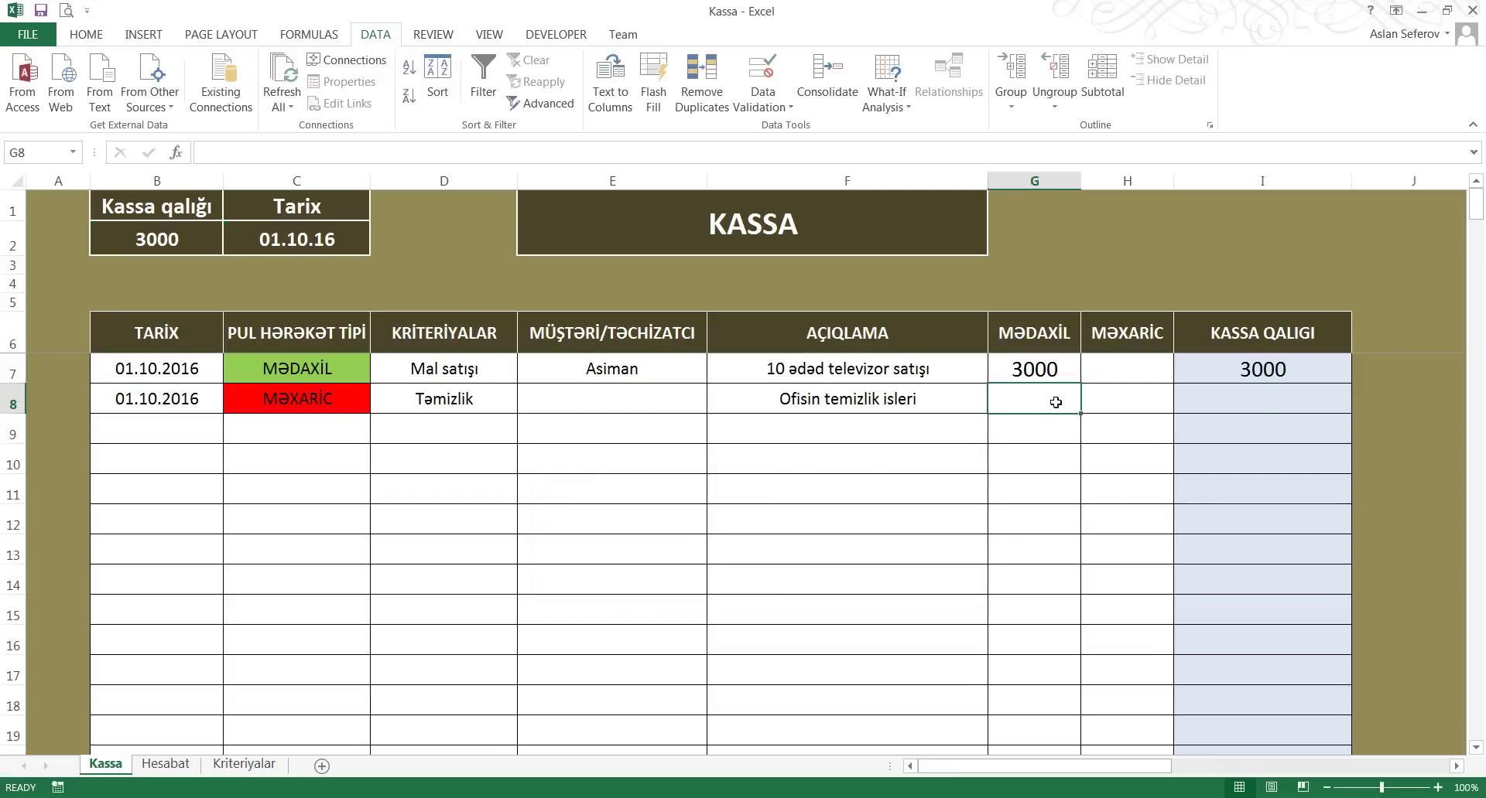
Enter 50 as the MƏXARİC expense in H8
click(1094, 396)
click(1076, 403)
click(1095, 401)
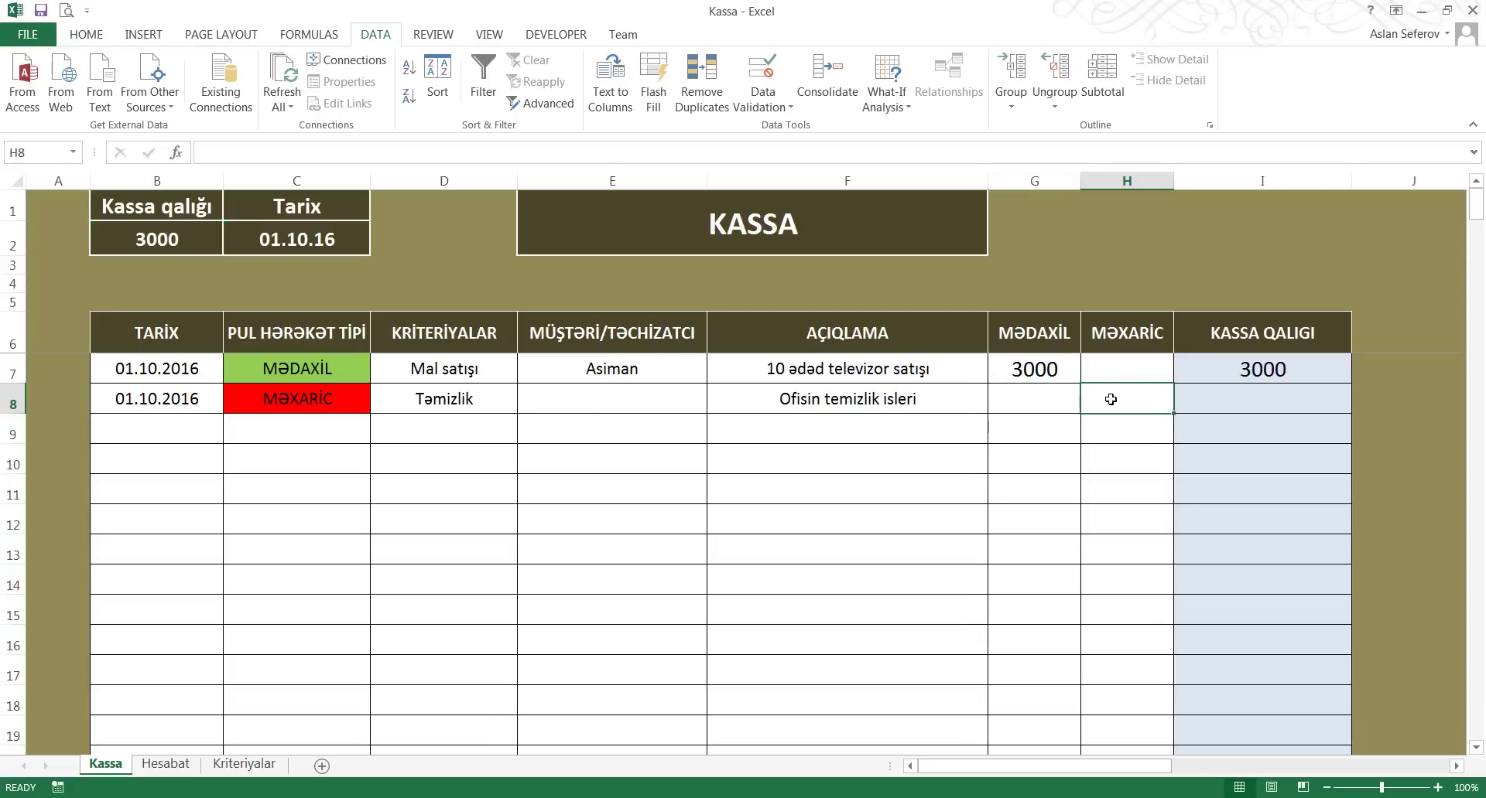
text(50)
key(Return)
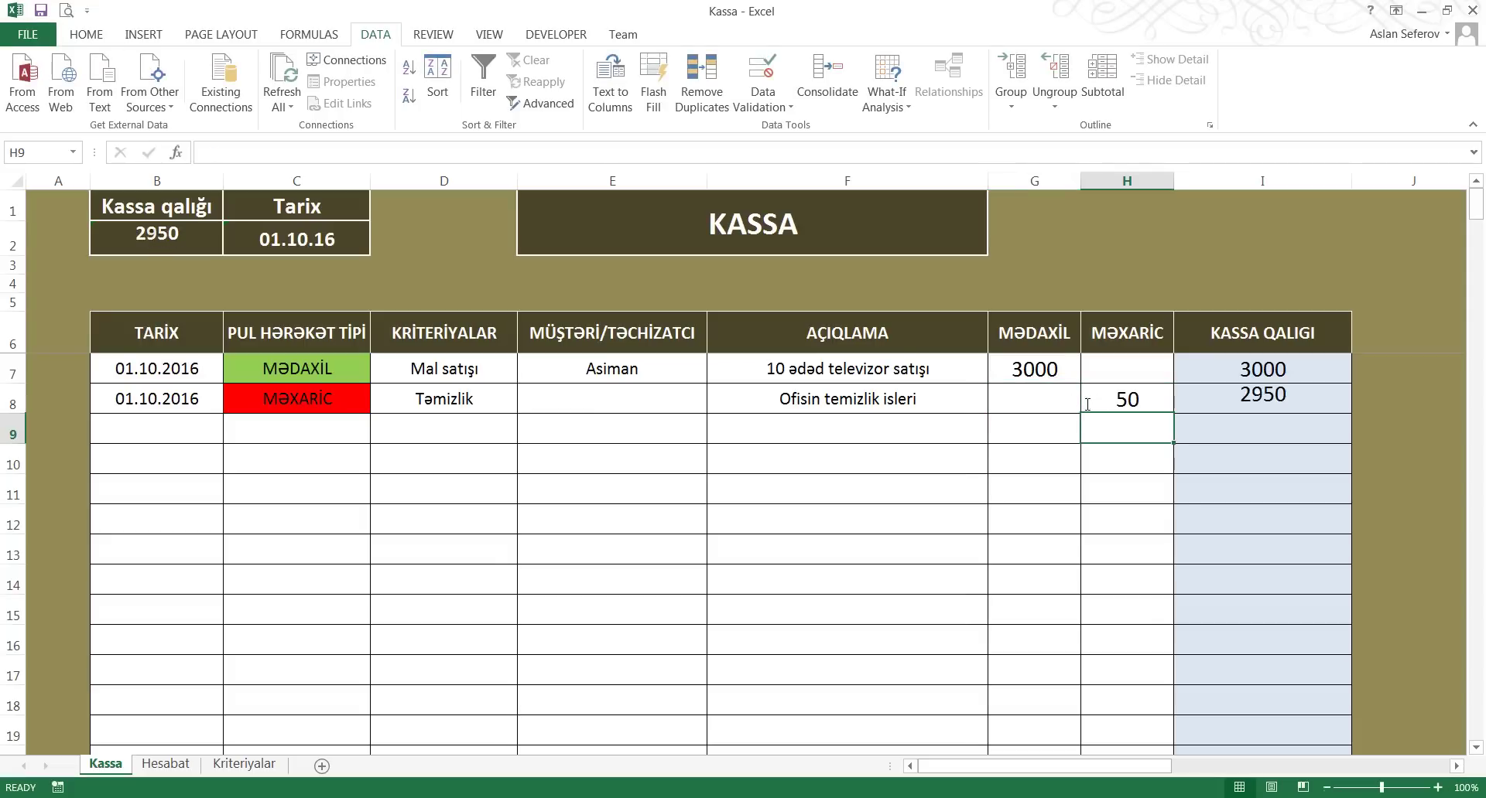
Check the movement type, the 3000 income and 50 expense, then select B9
click(335, 405)
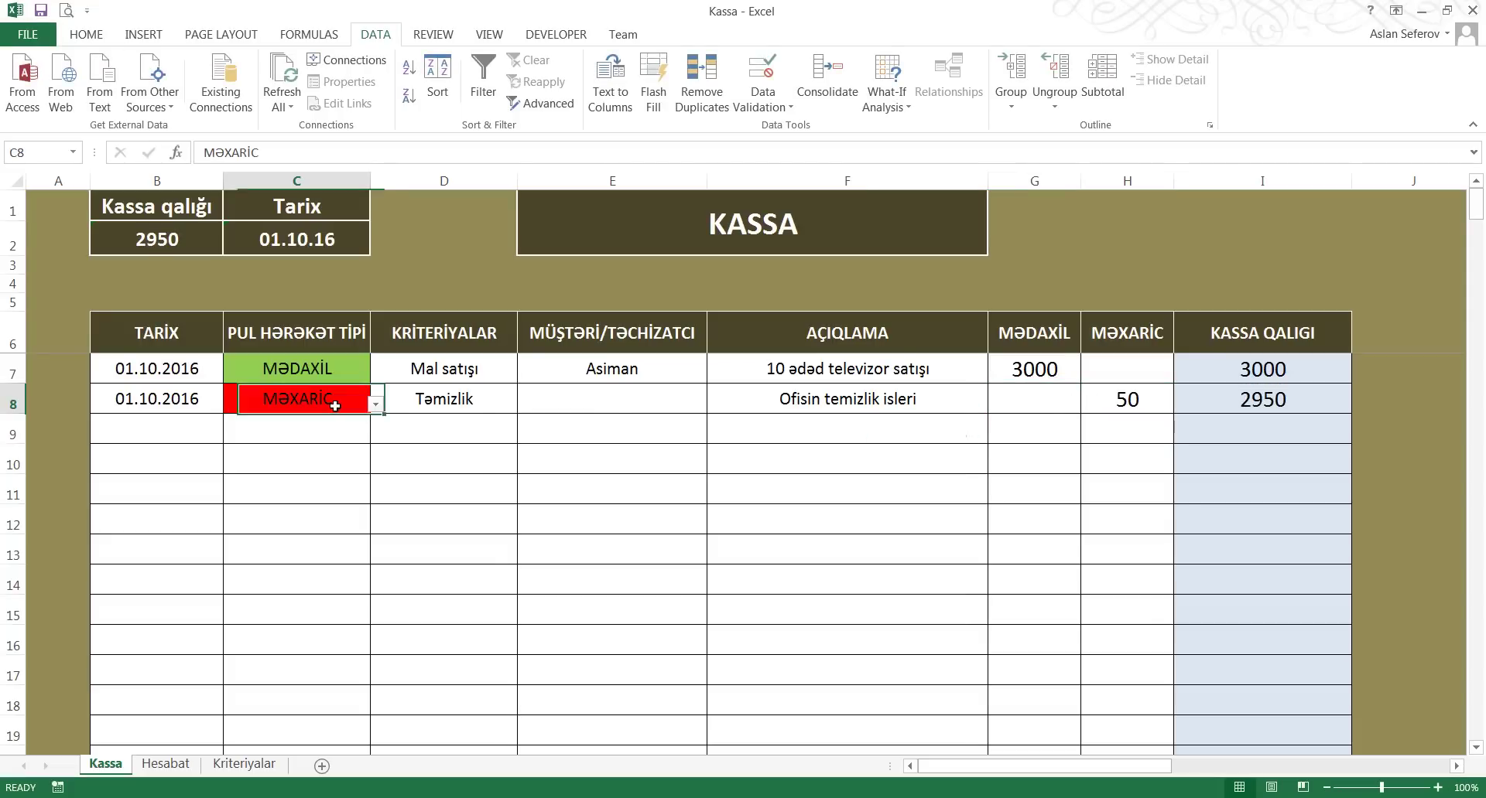
click(259, 441)
click(179, 423)
click(1053, 369)
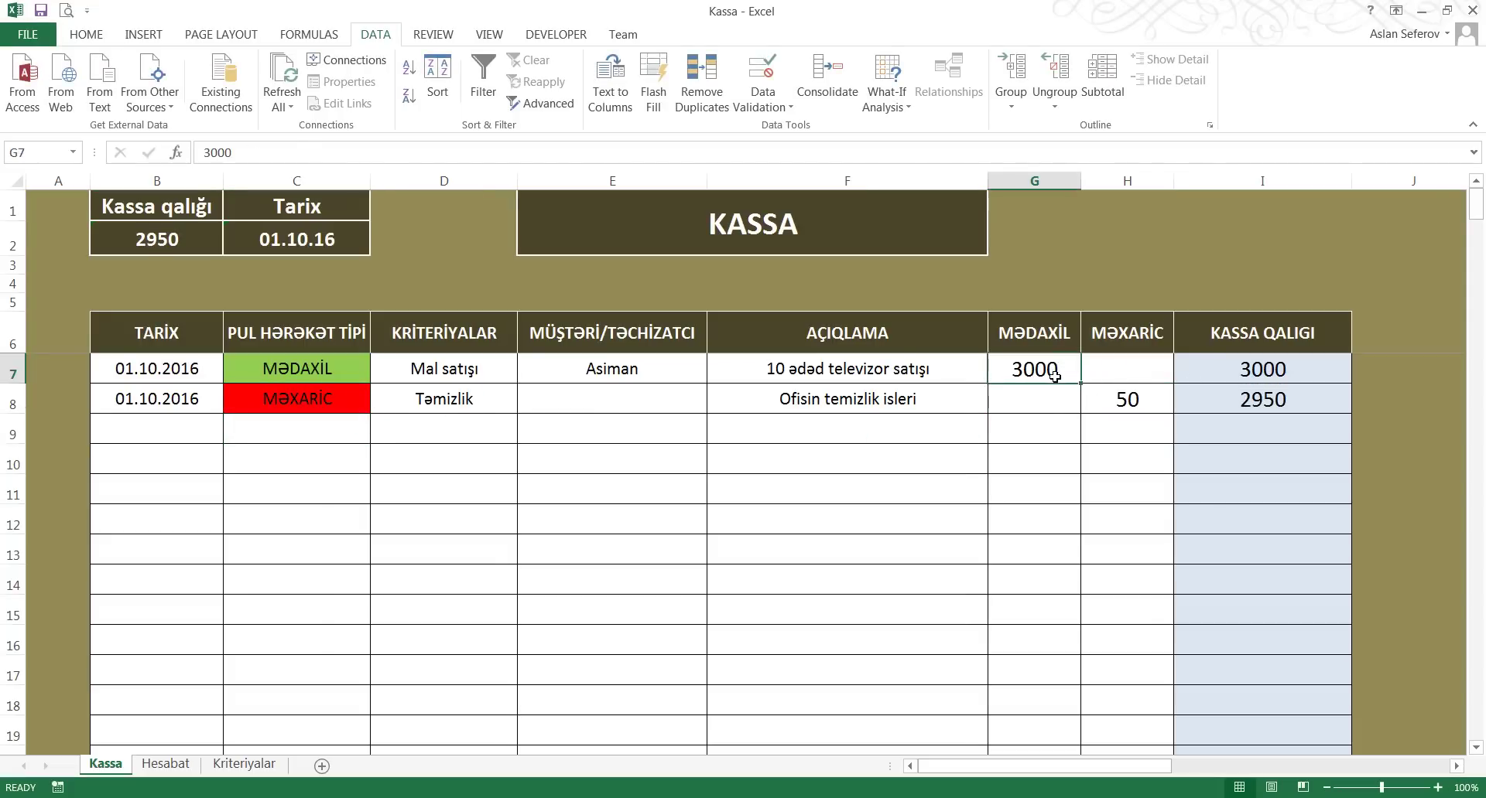
click(1111, 402)
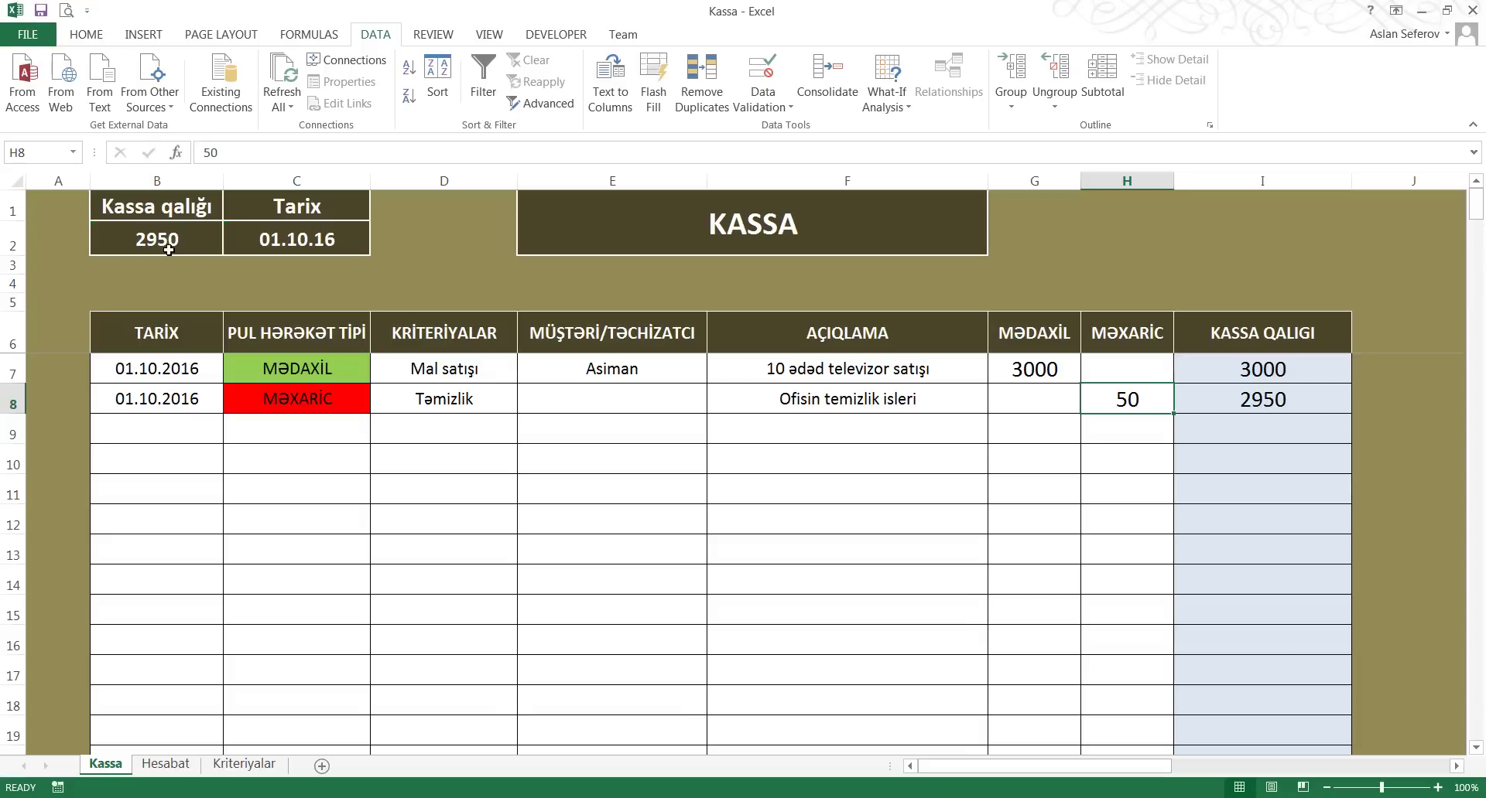
click(205, 431)
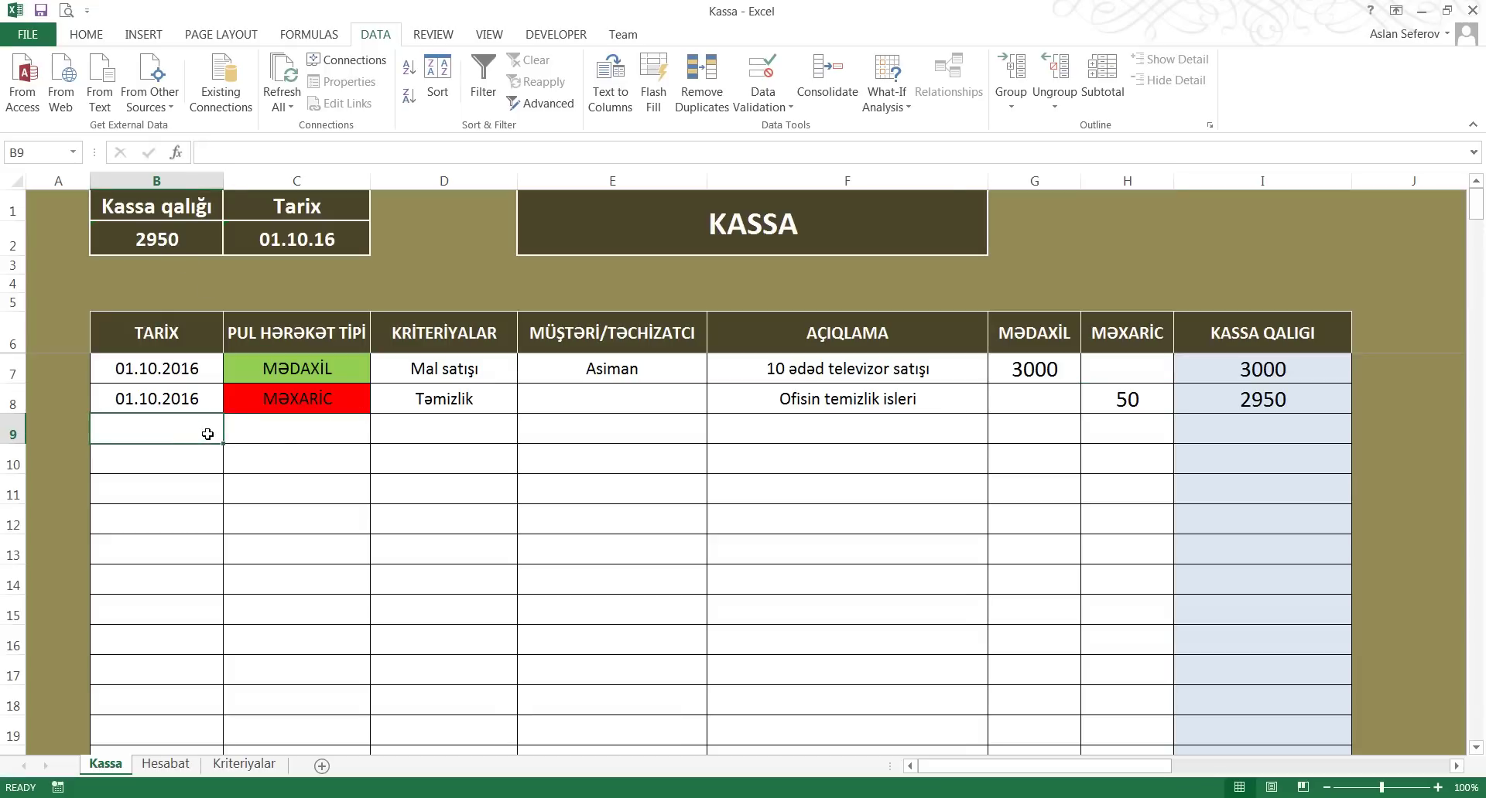
Date row 9 as 02.10.2016 and mark it MƏXARİC
text(02)
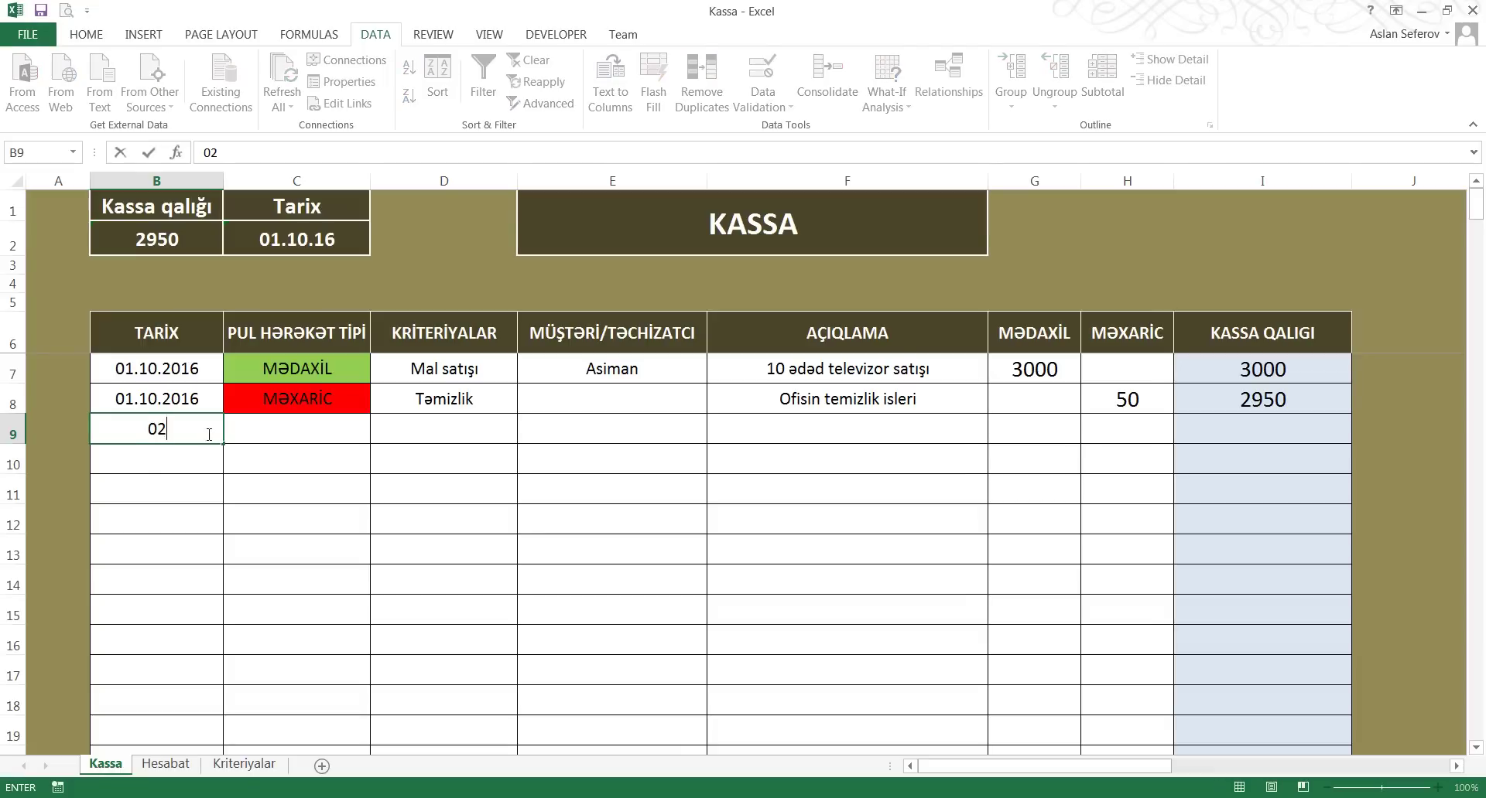
text(.10.2016)
key(Tab)
key(alt+Down)
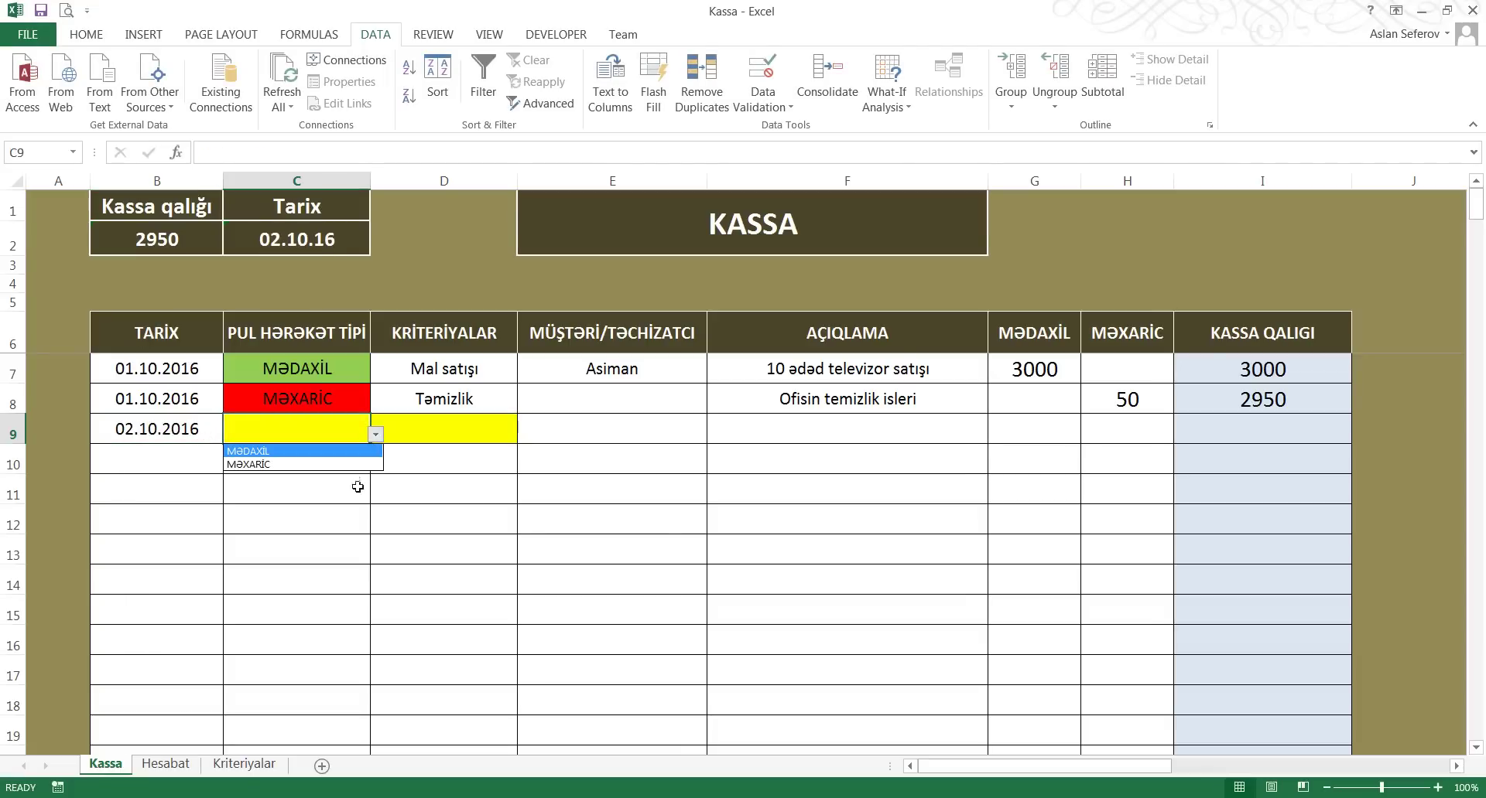
click(341, 434)
click(375, 434)
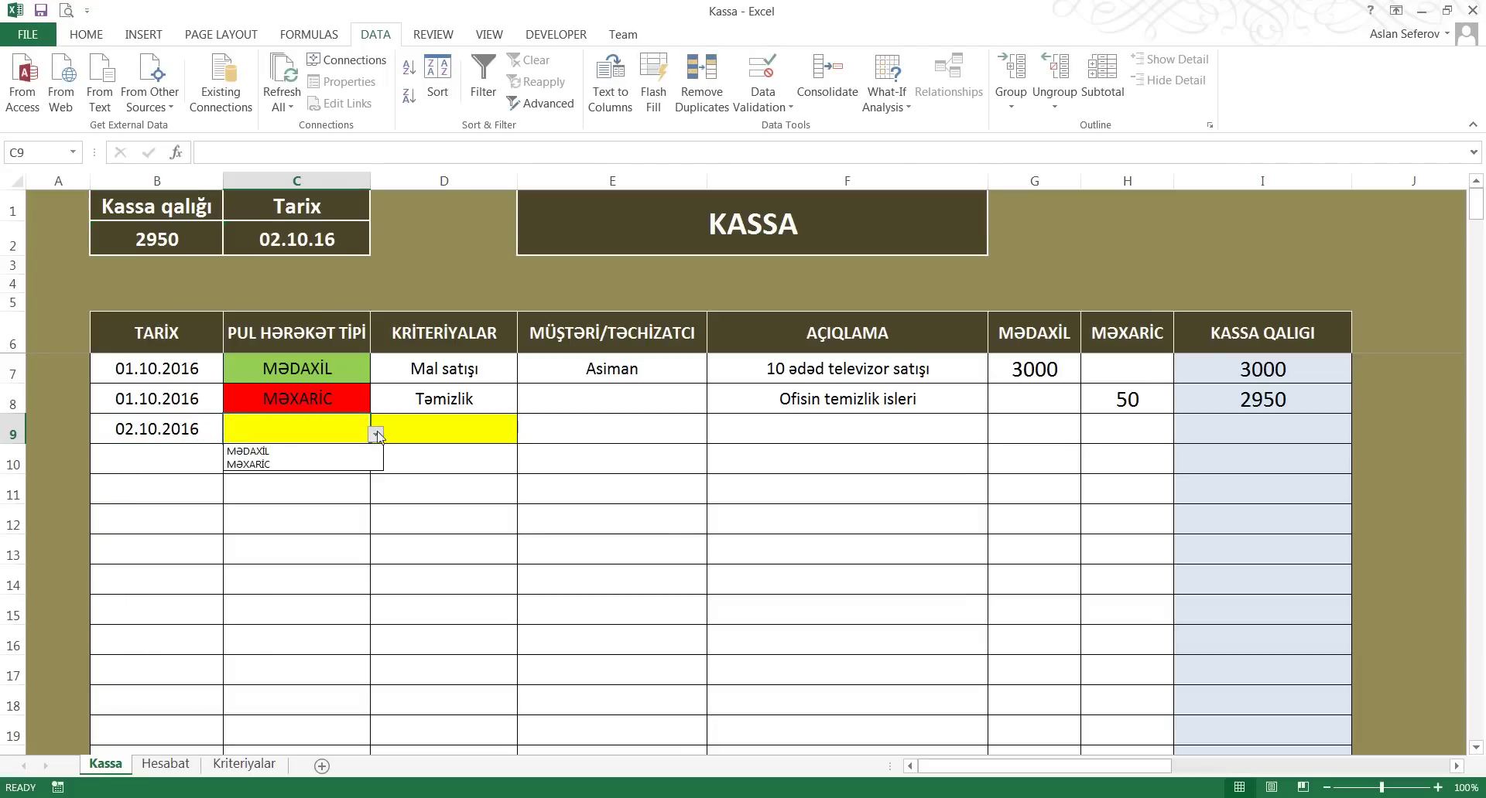
click(316, 463)
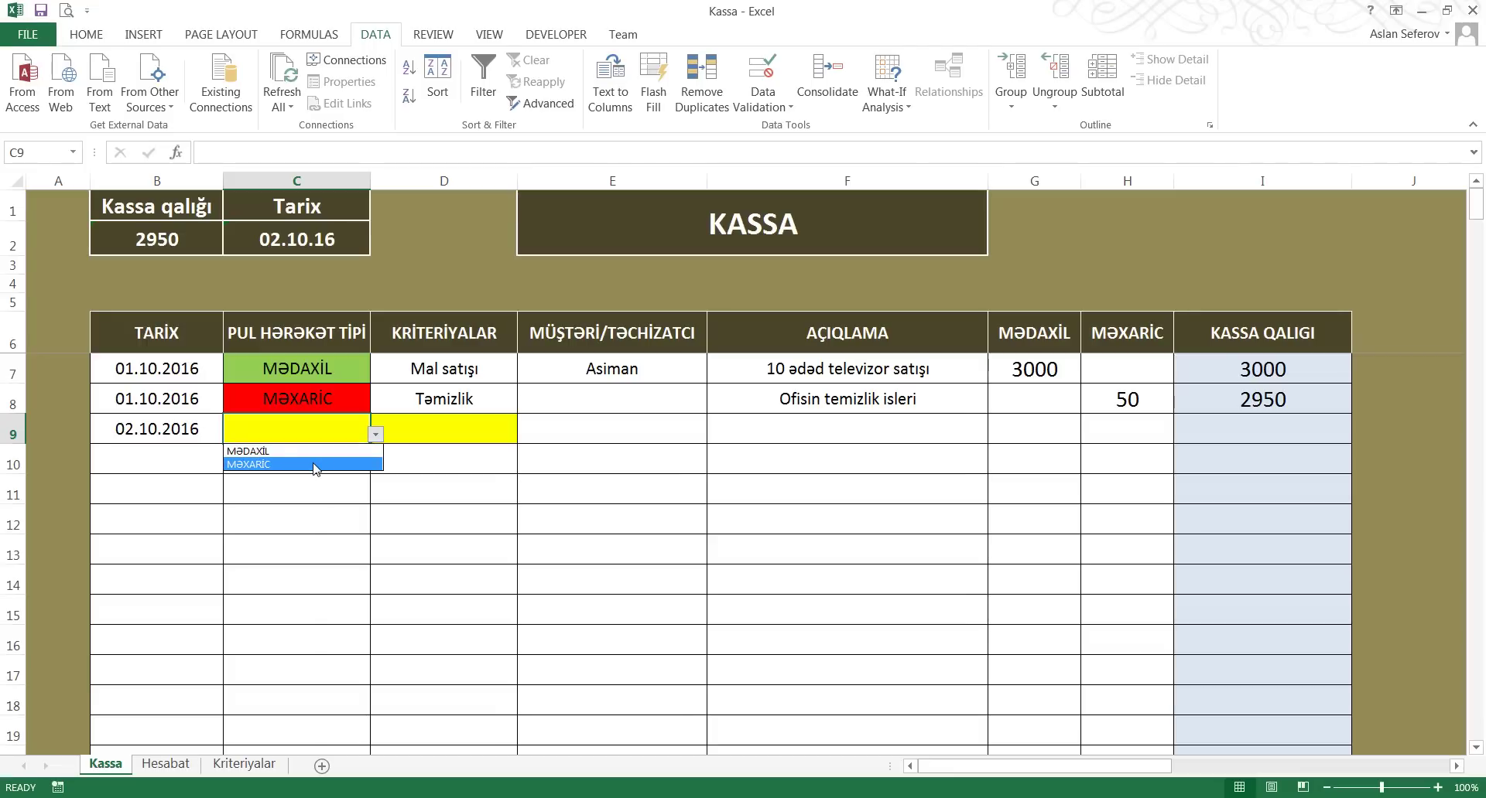
Set row 9's criterion to İcarə haqqı
click(495, 432)
click(522, 436)
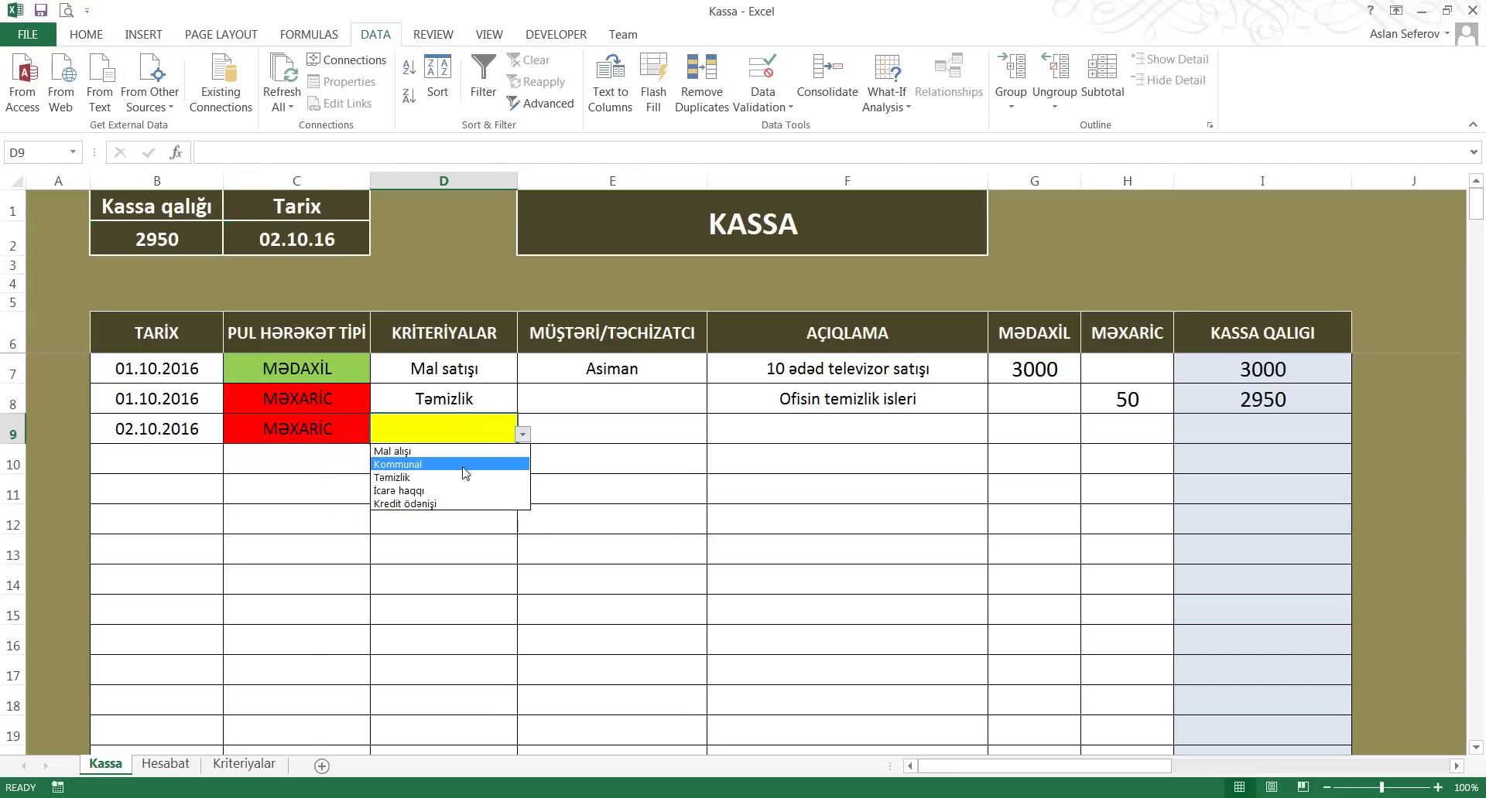
click(443, 493)
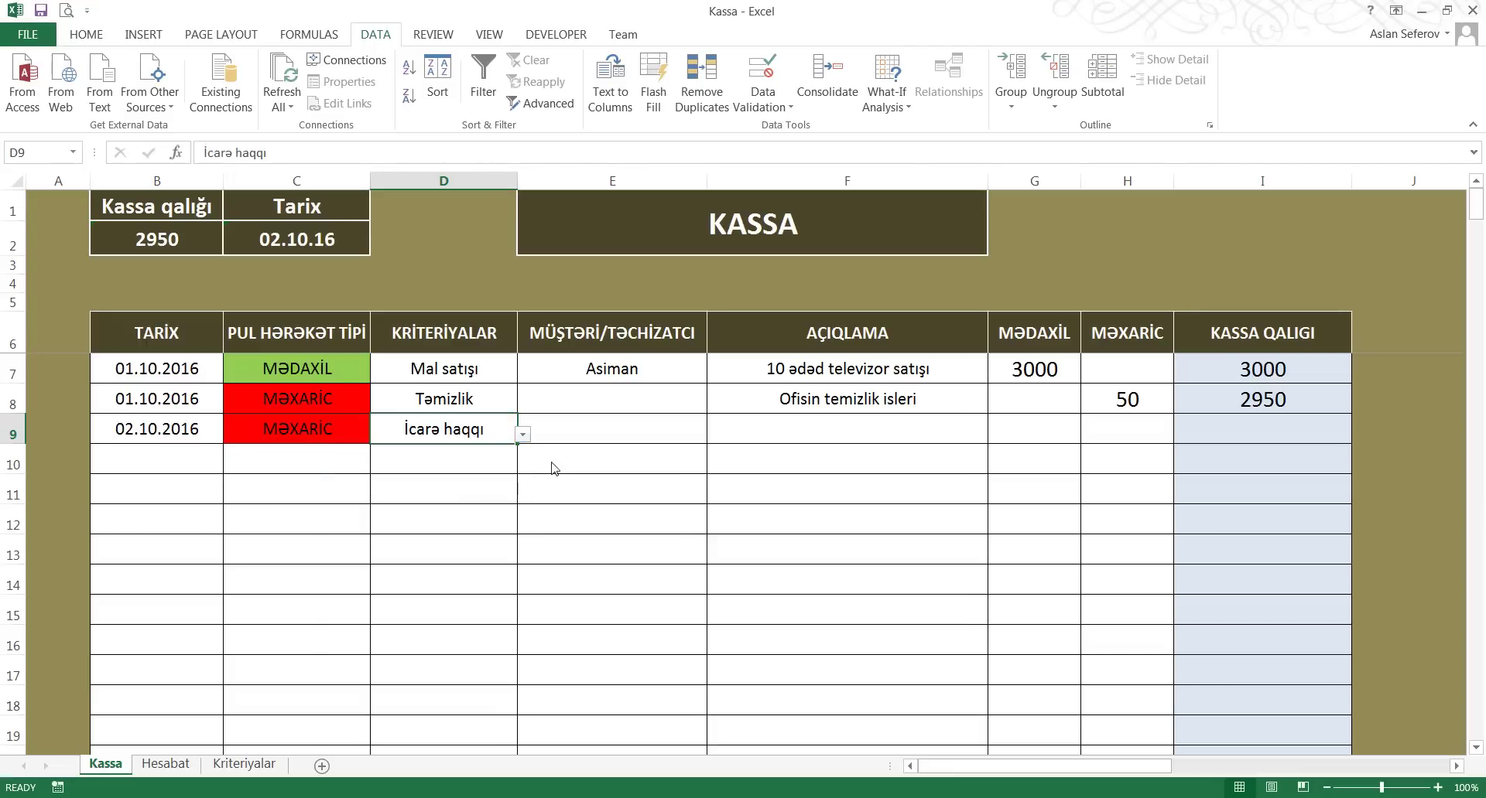
click(584, 430)
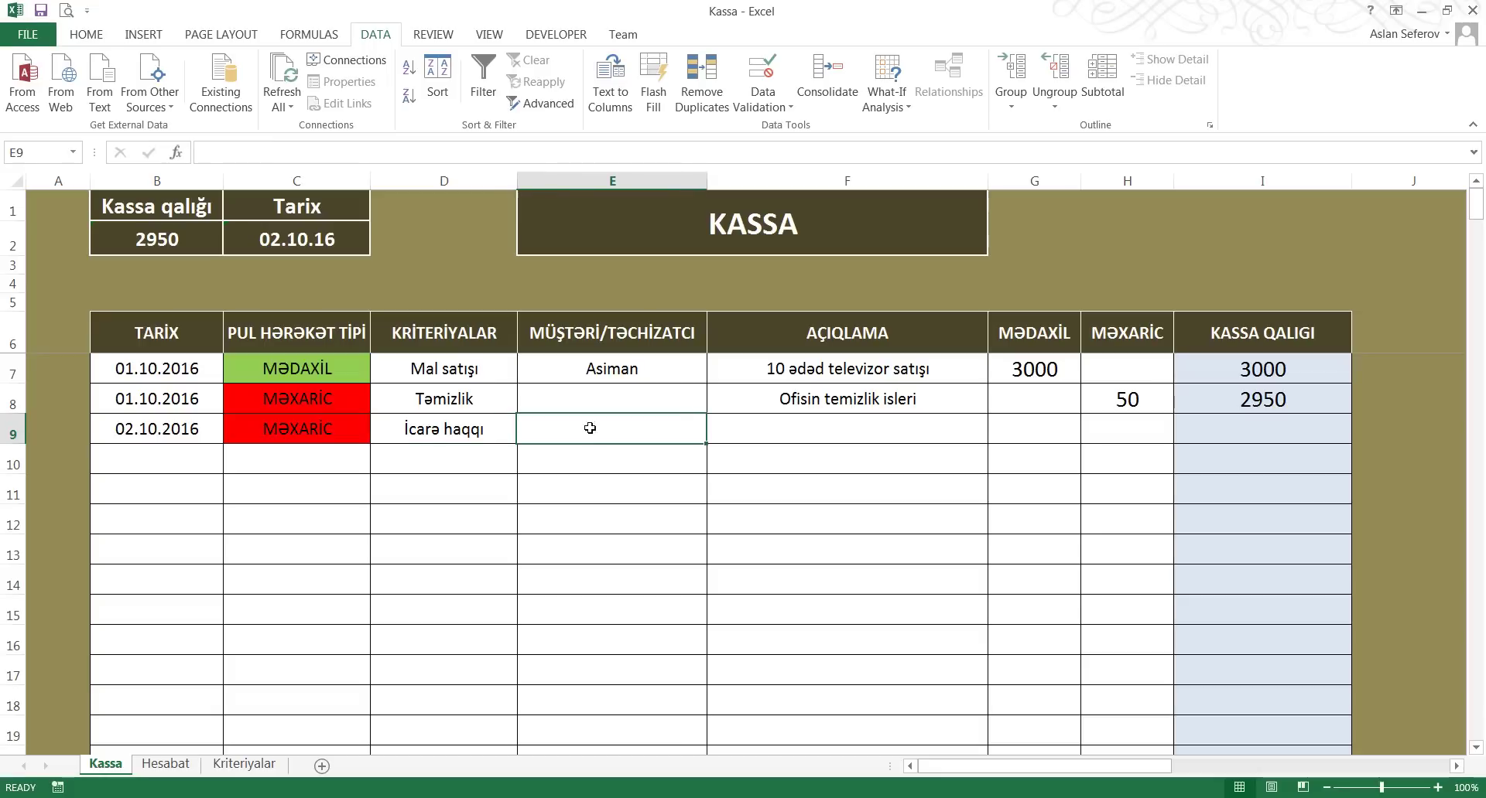
drag(438, 437, 633, 431)
click(632, 431)
Enter the rental period '01.10.2016 - 01.11.2016' as the F9 description
key(Tab)
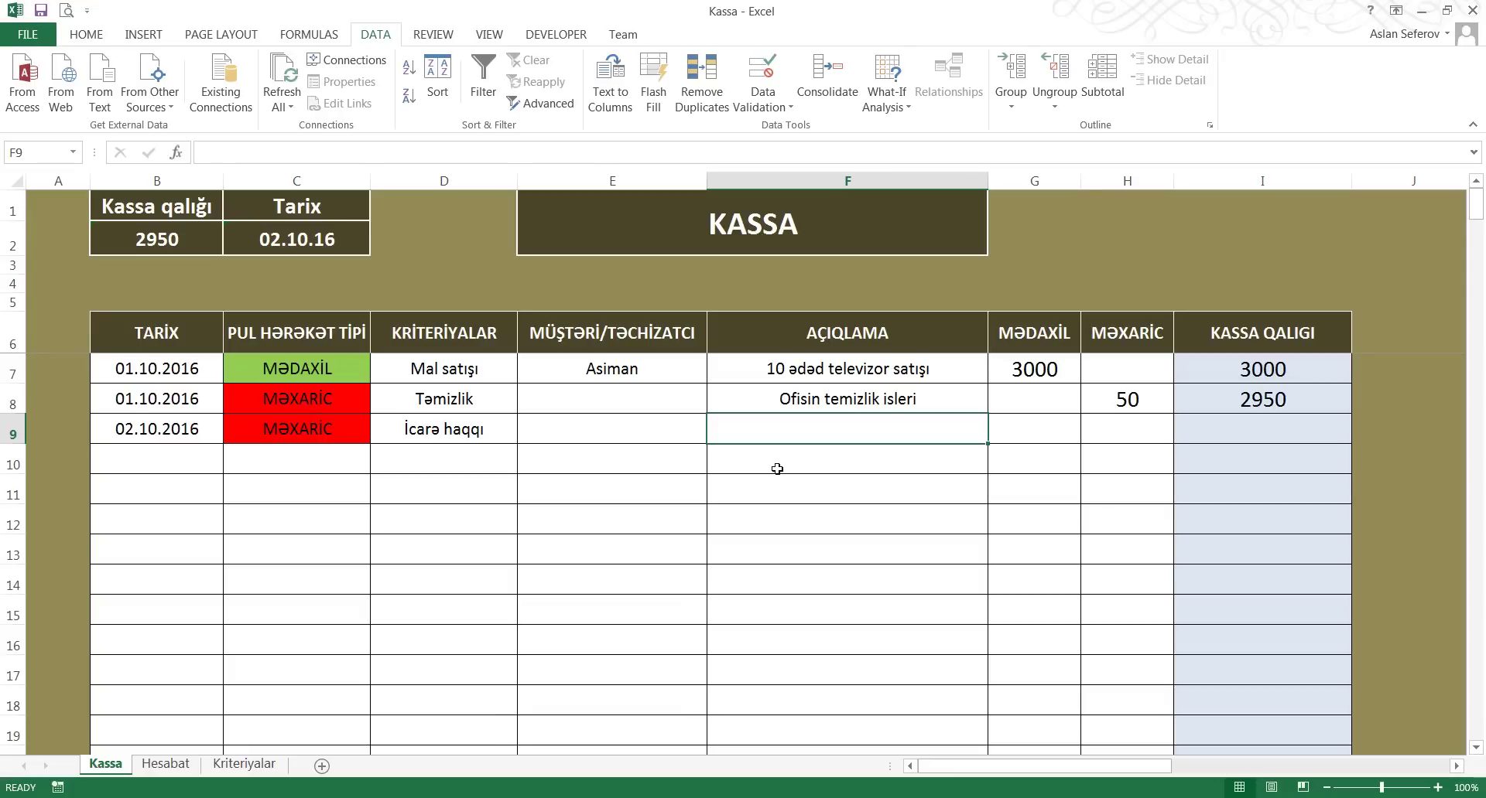
text(01.1)
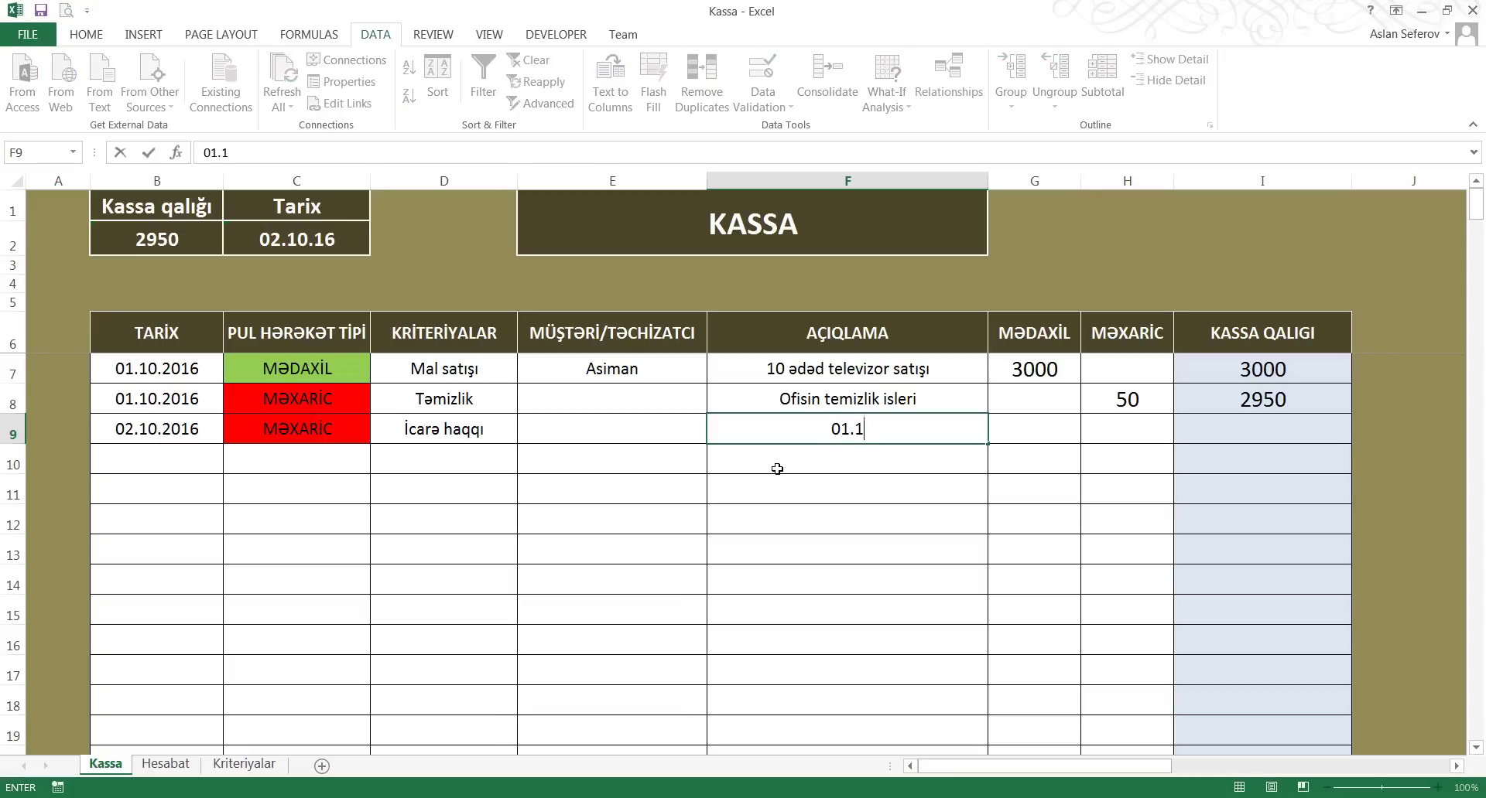
text(0.2016 )
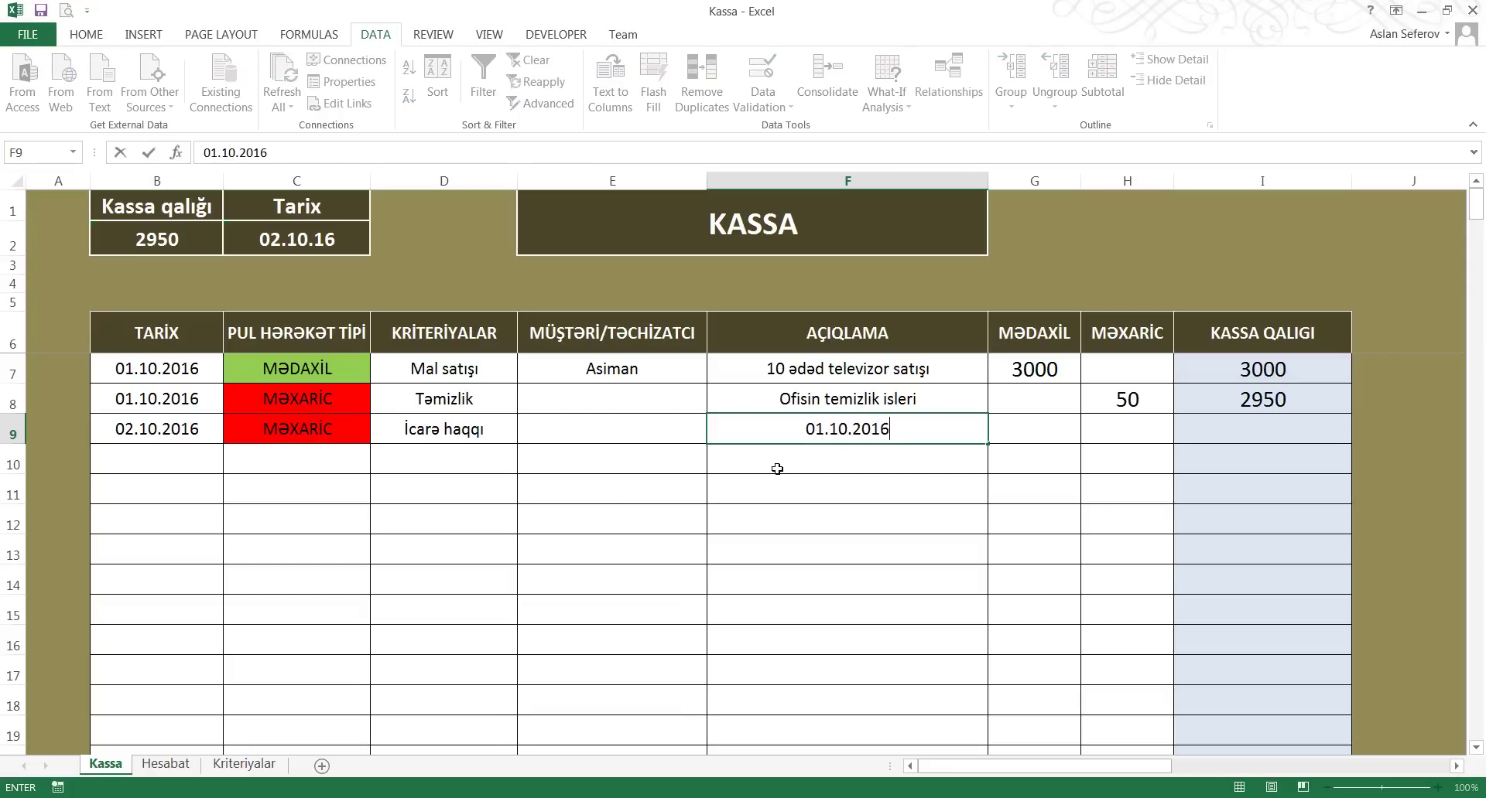
text(- 01.)
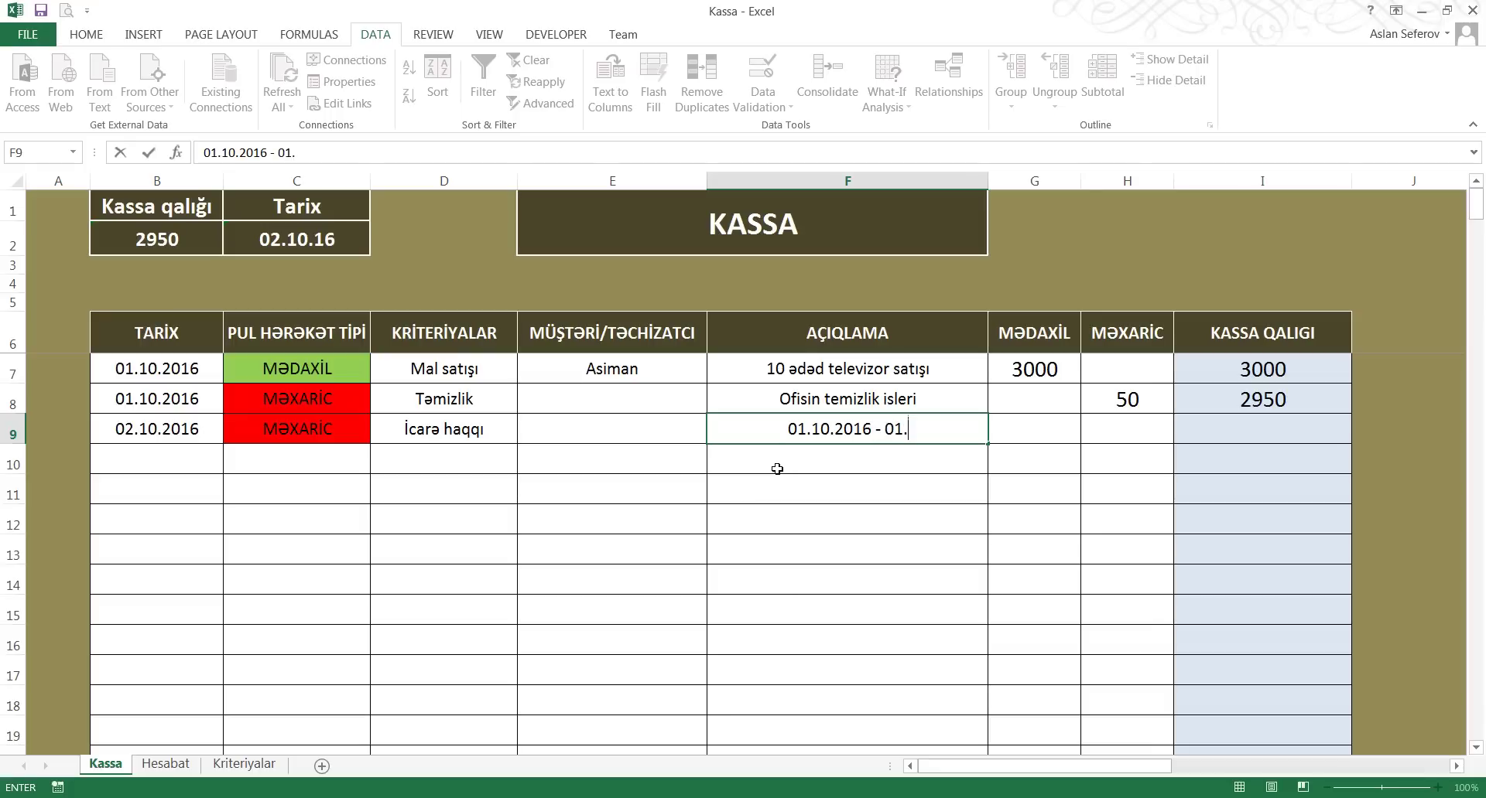
text(11.2016)
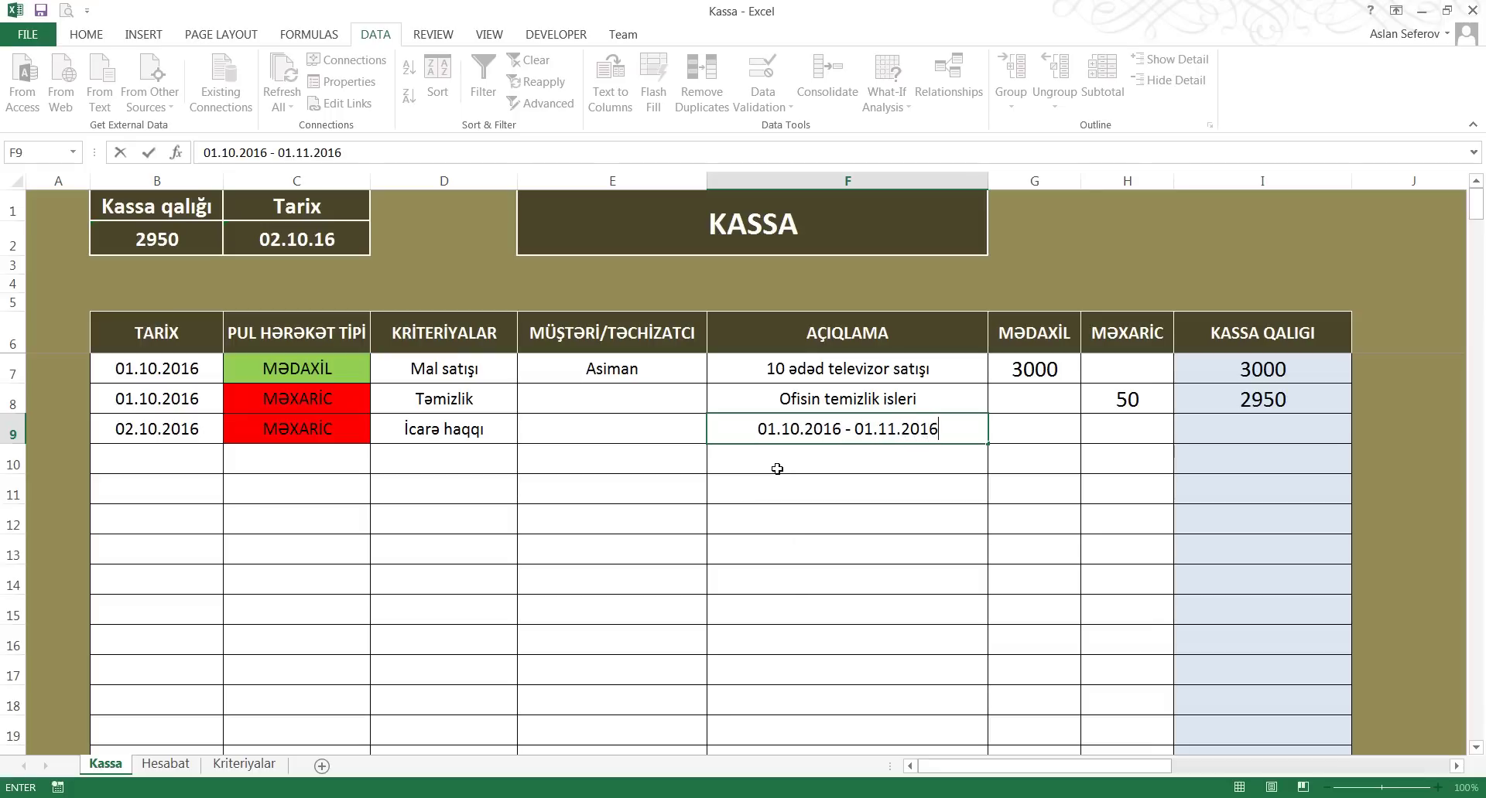
key(Tab)
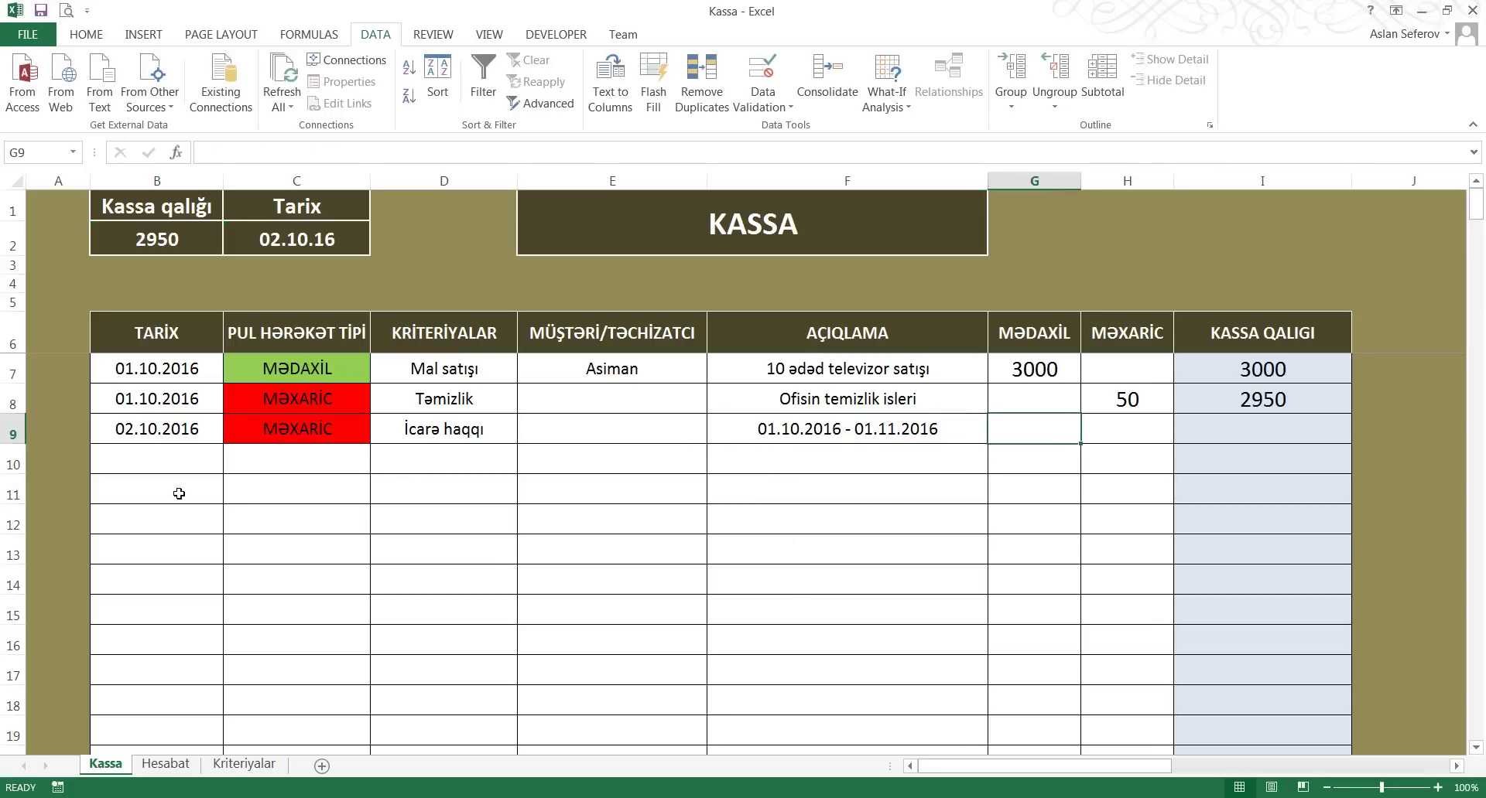
drag(178, 433, 938, 431)
click(939, 431)
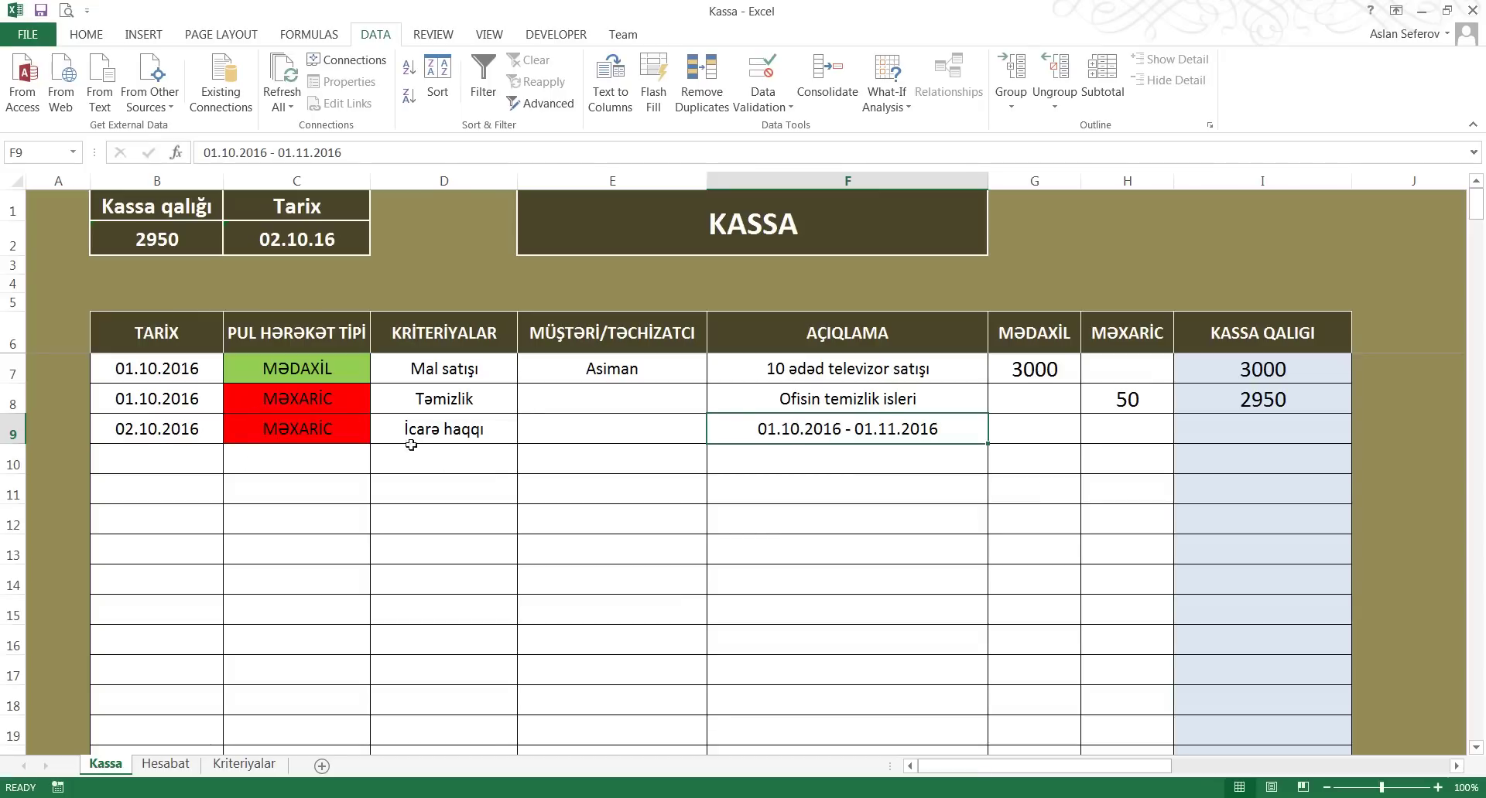
Enter a 1000 rent outflow in H9, then select B10
click(472, 438)
click(773, 436)
click(1044, 432)
click(899, 434)
click(1038, 429)
click(1089, 431)
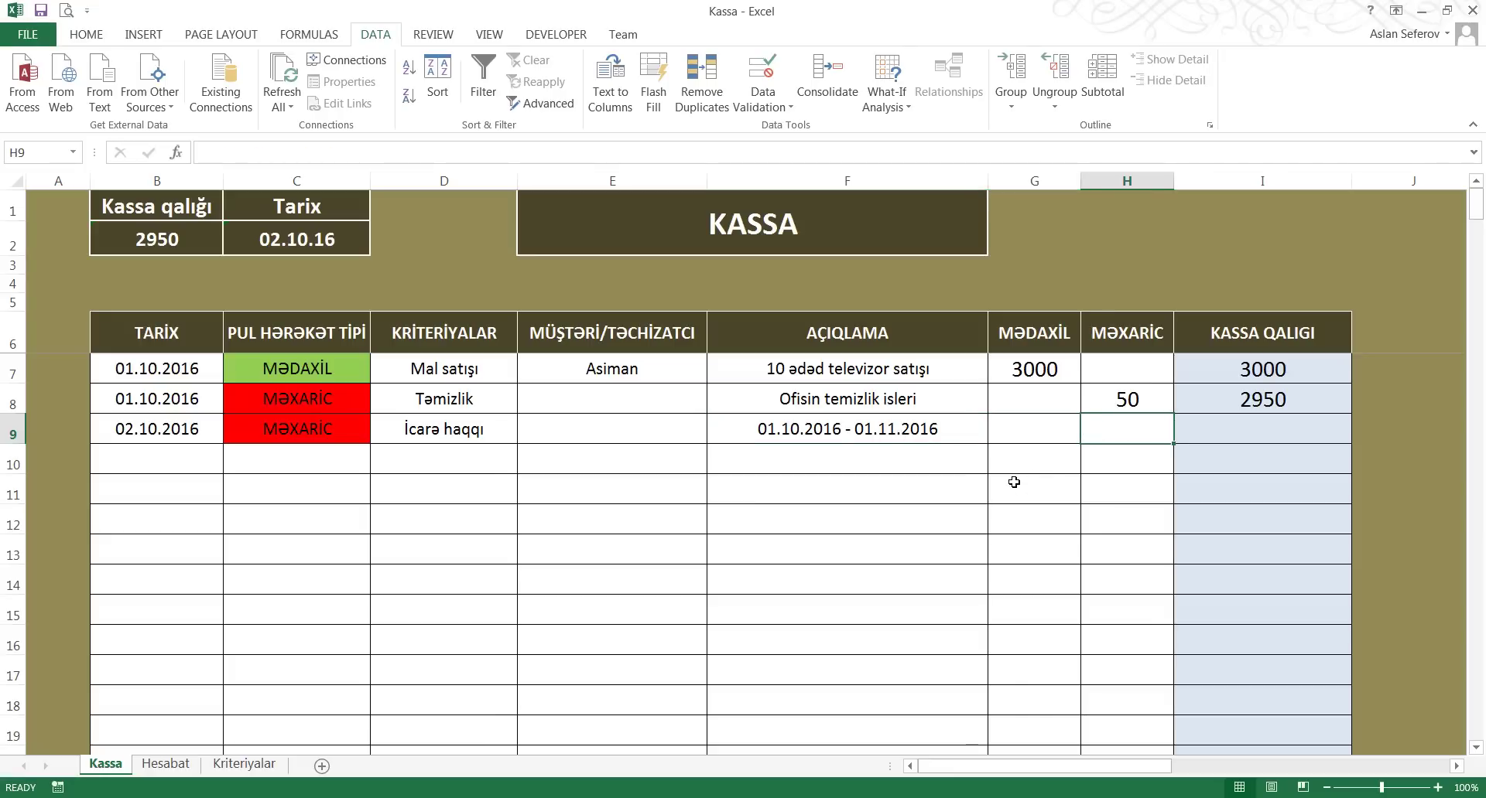
text(1000)
key(Return)
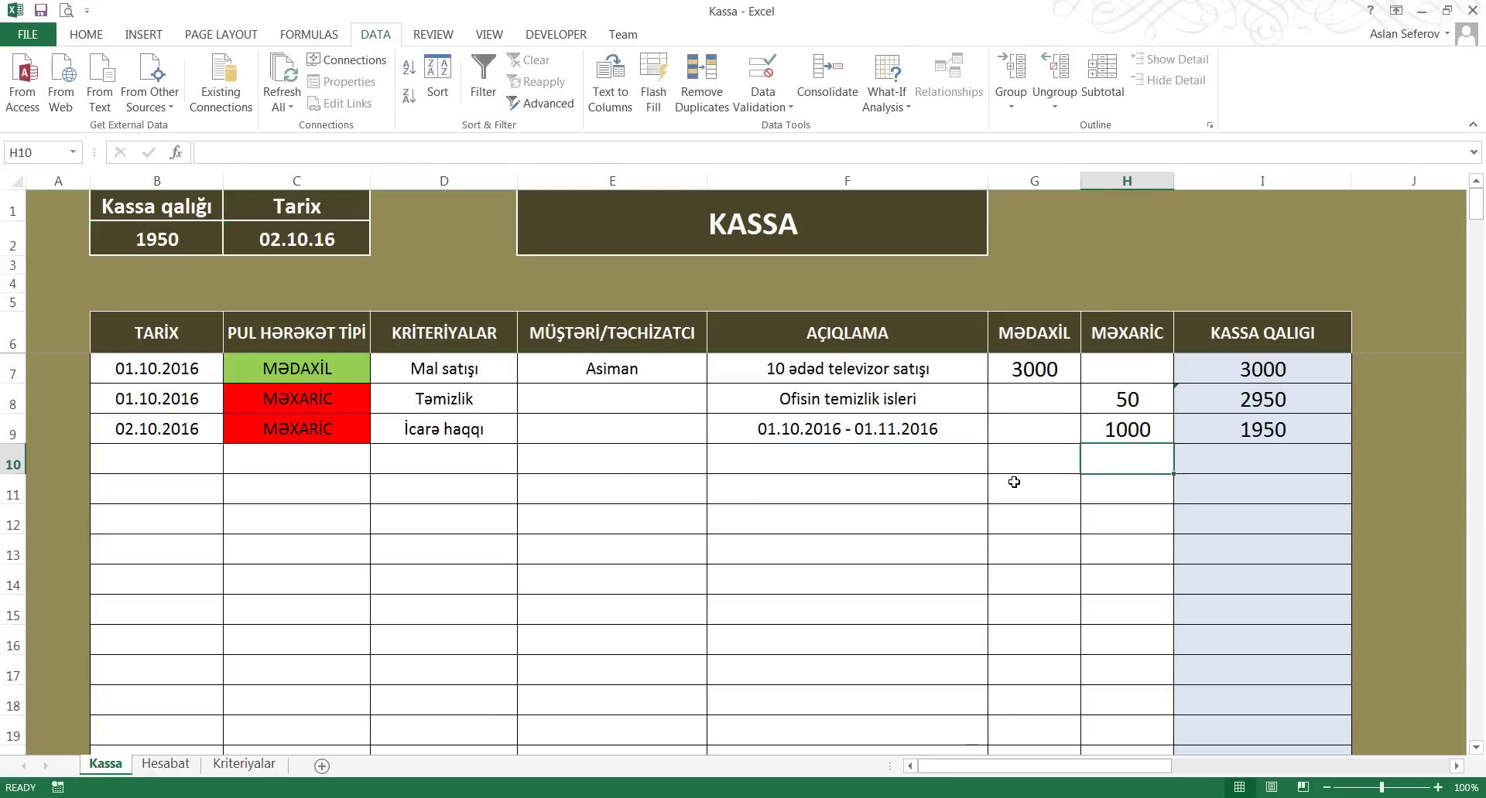
click(185, 460)
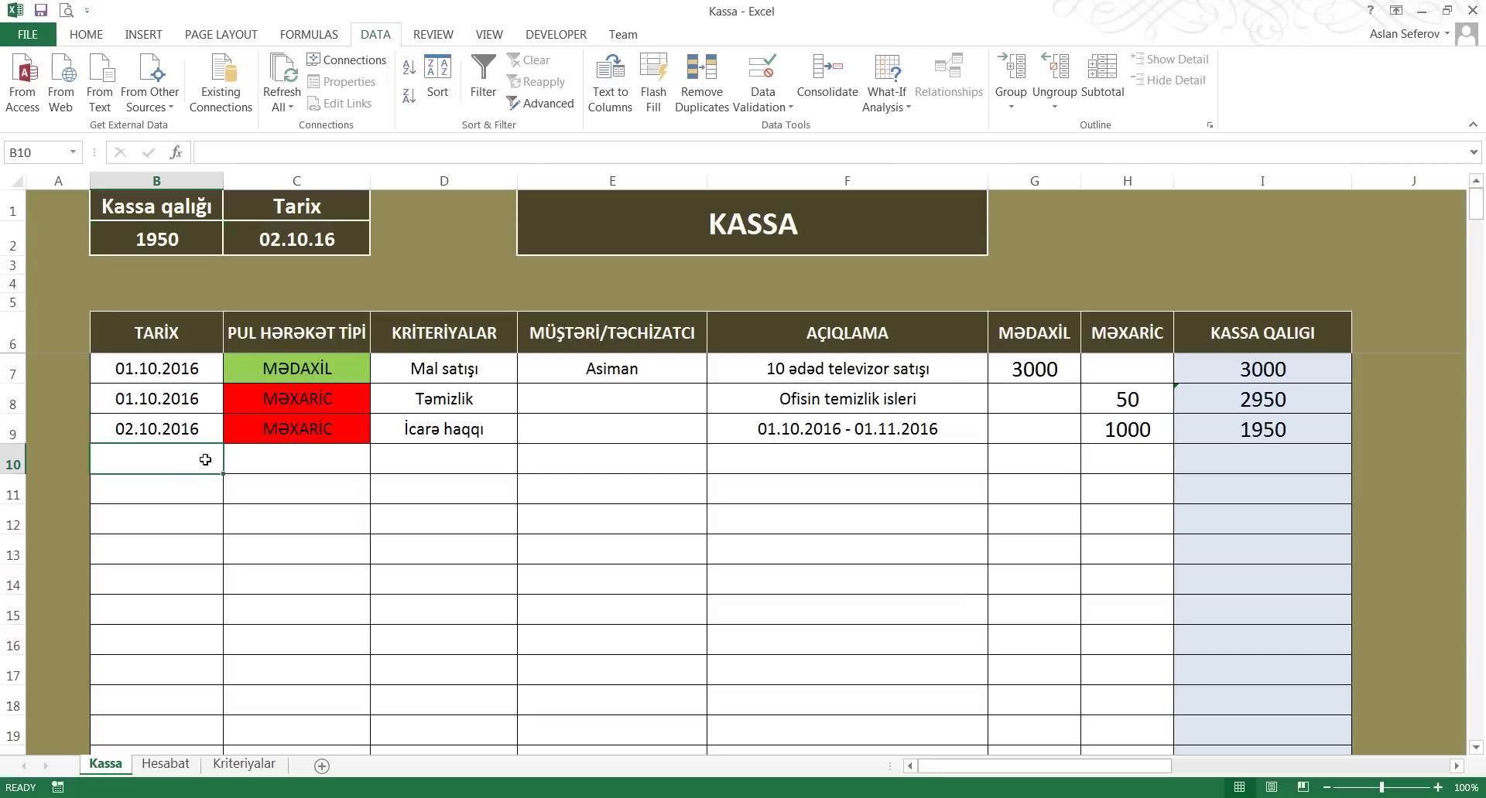
Enter the date 03.10.2016 in B10, fixing the mistyped year
text(03)
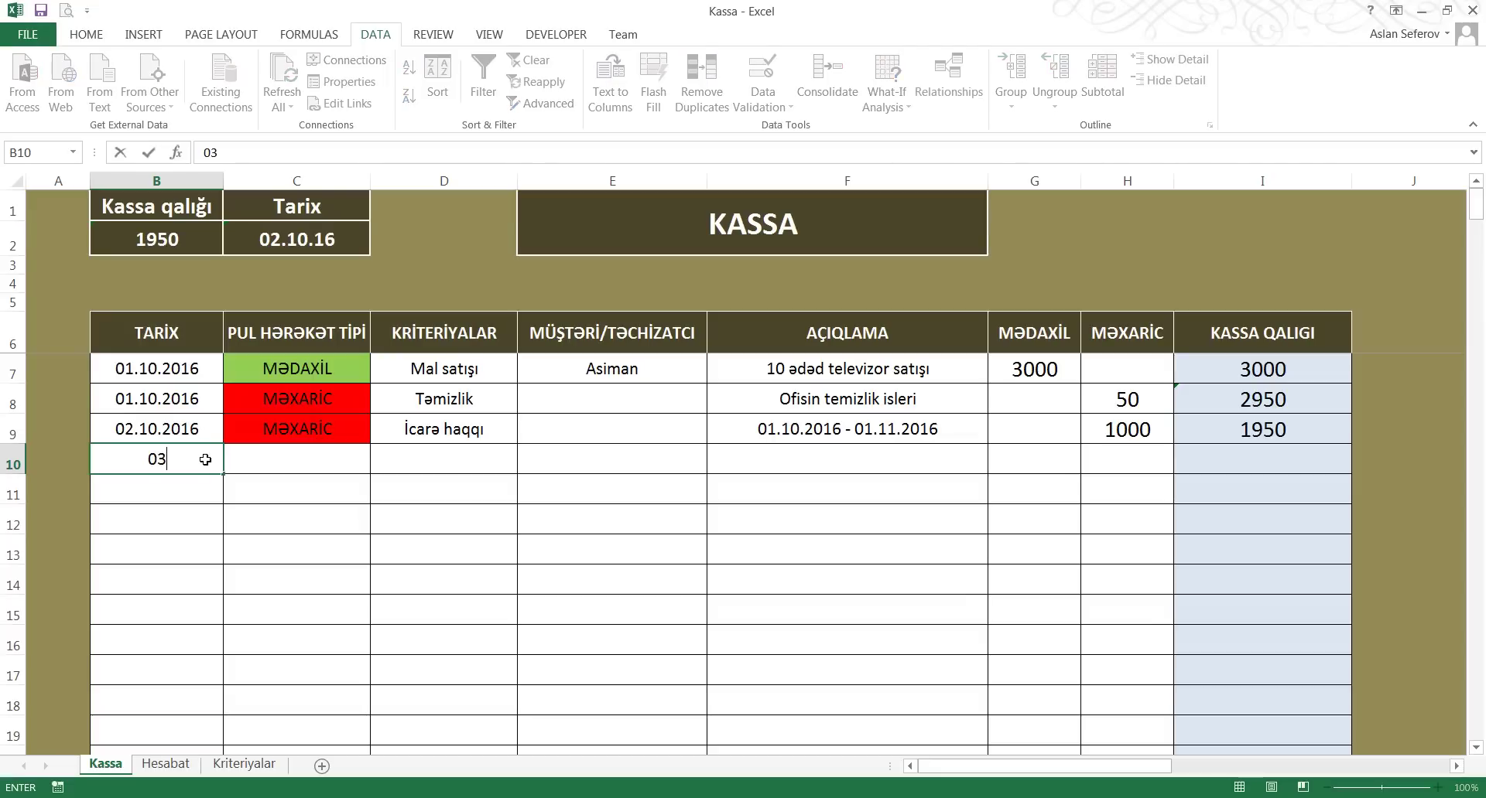
text(.10.20136)
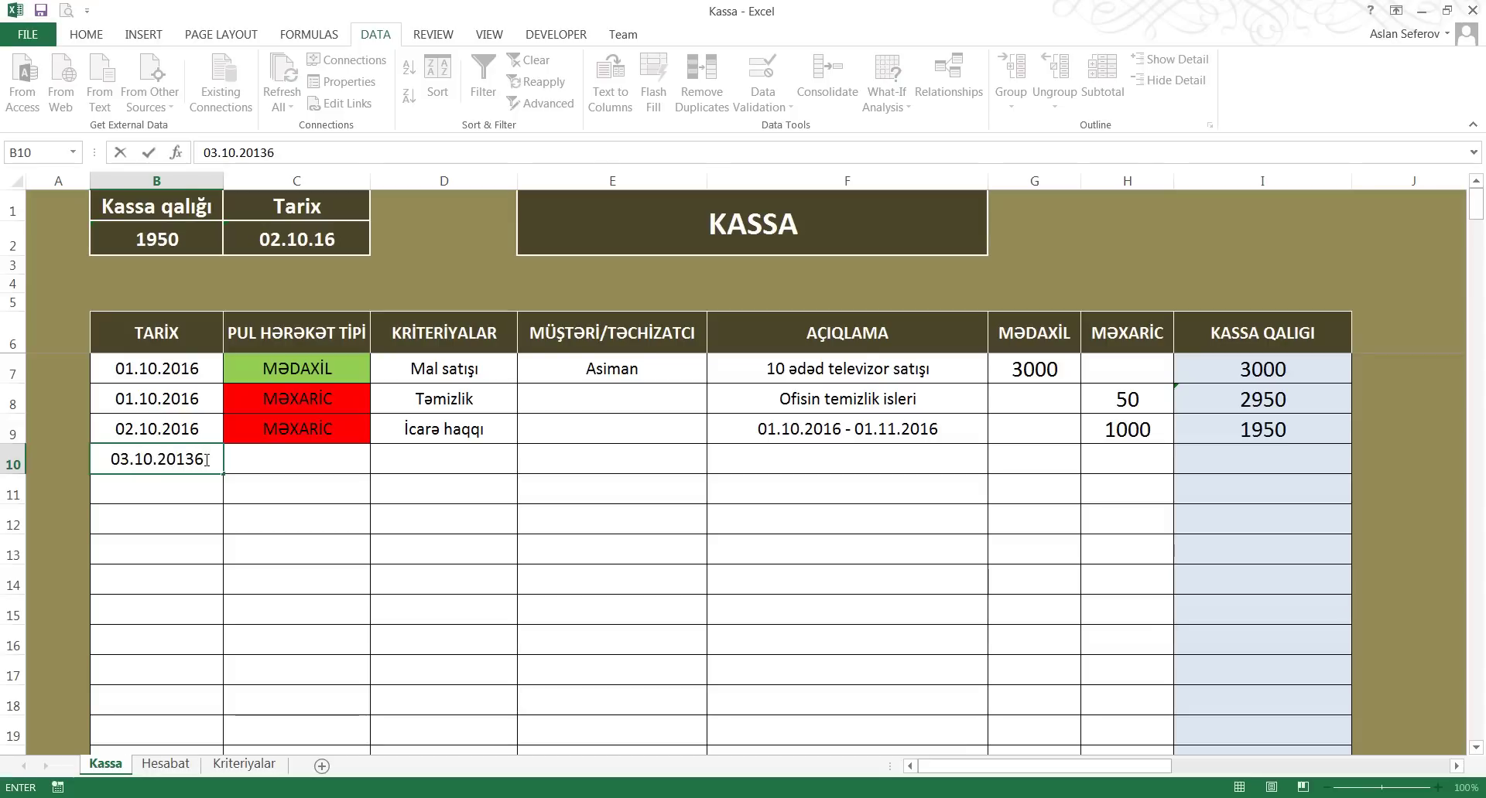
key(BackSpace)
key(BackSpace)
key(BackSpace)
text(6)
key(Tab)
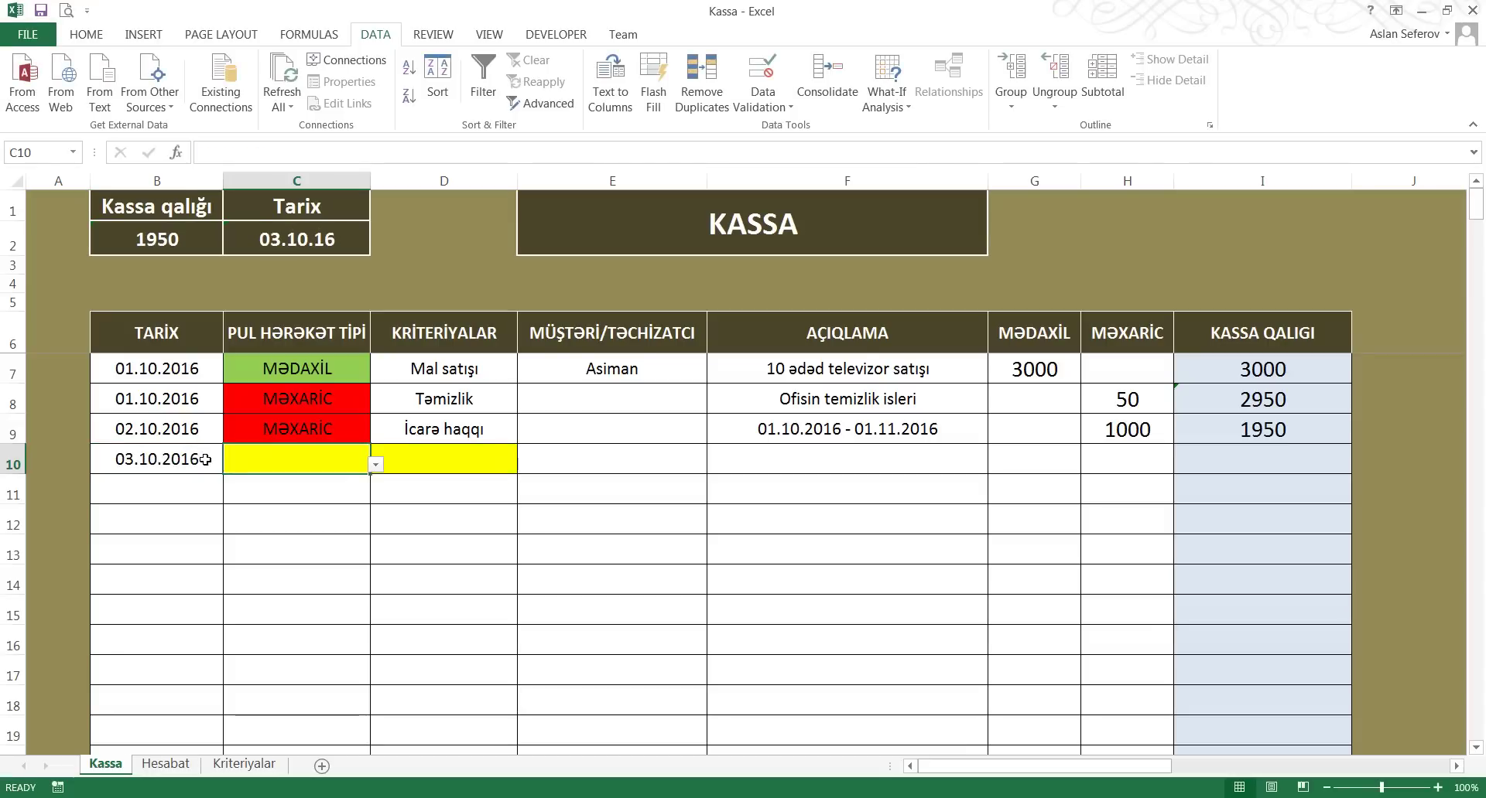
Select the yellow C10:D10 cells in row 10
click(375, 464)
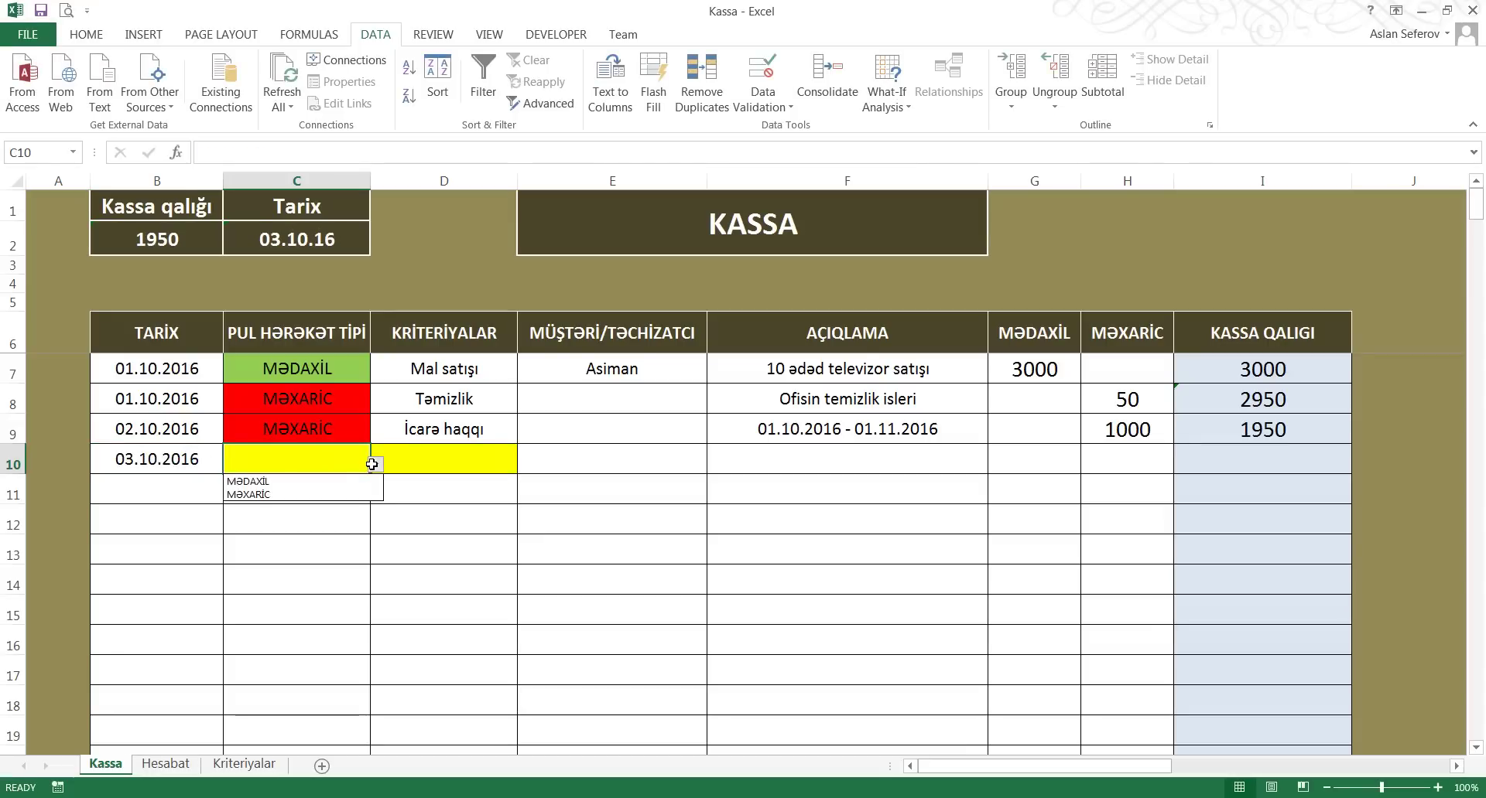
drag(331, 471, 404, 464)
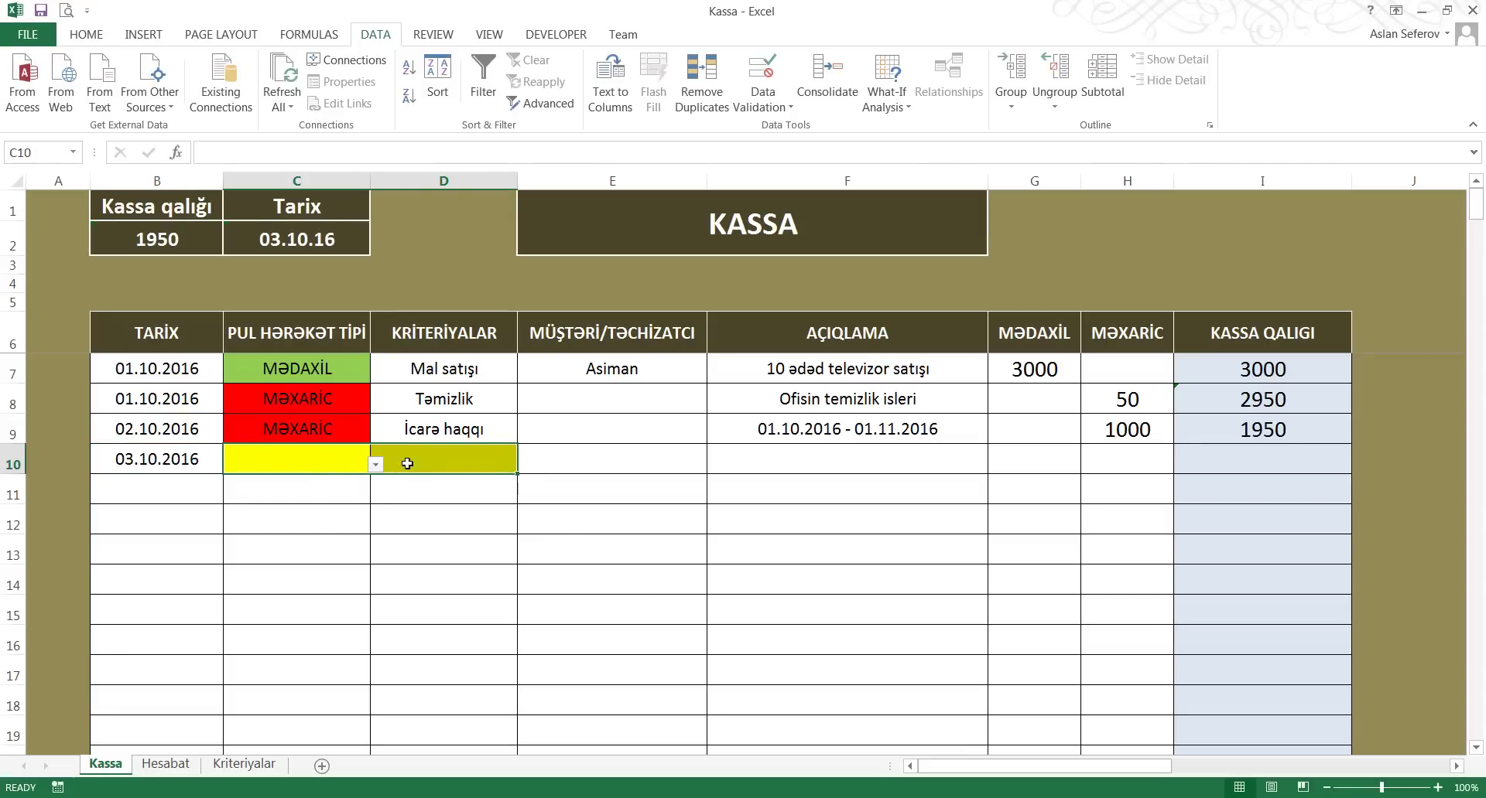
click(163, 463)
mouse_move(276, 457)
mouse_down()
mouse_move(407, 452)
mouse_move(329, 456)
mouse_up()
click(406, 458)
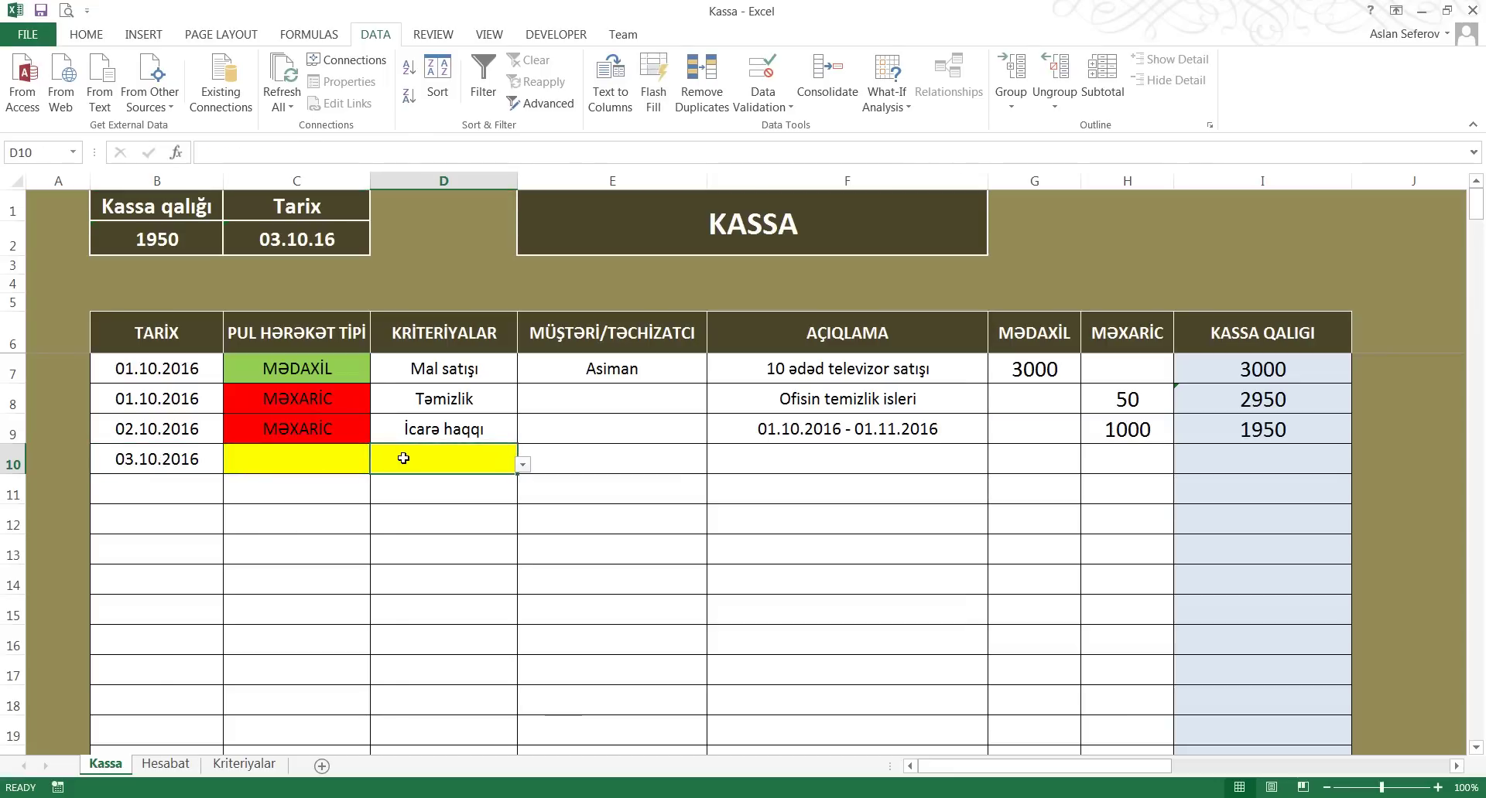
click(318, 458)
click(180, 458)
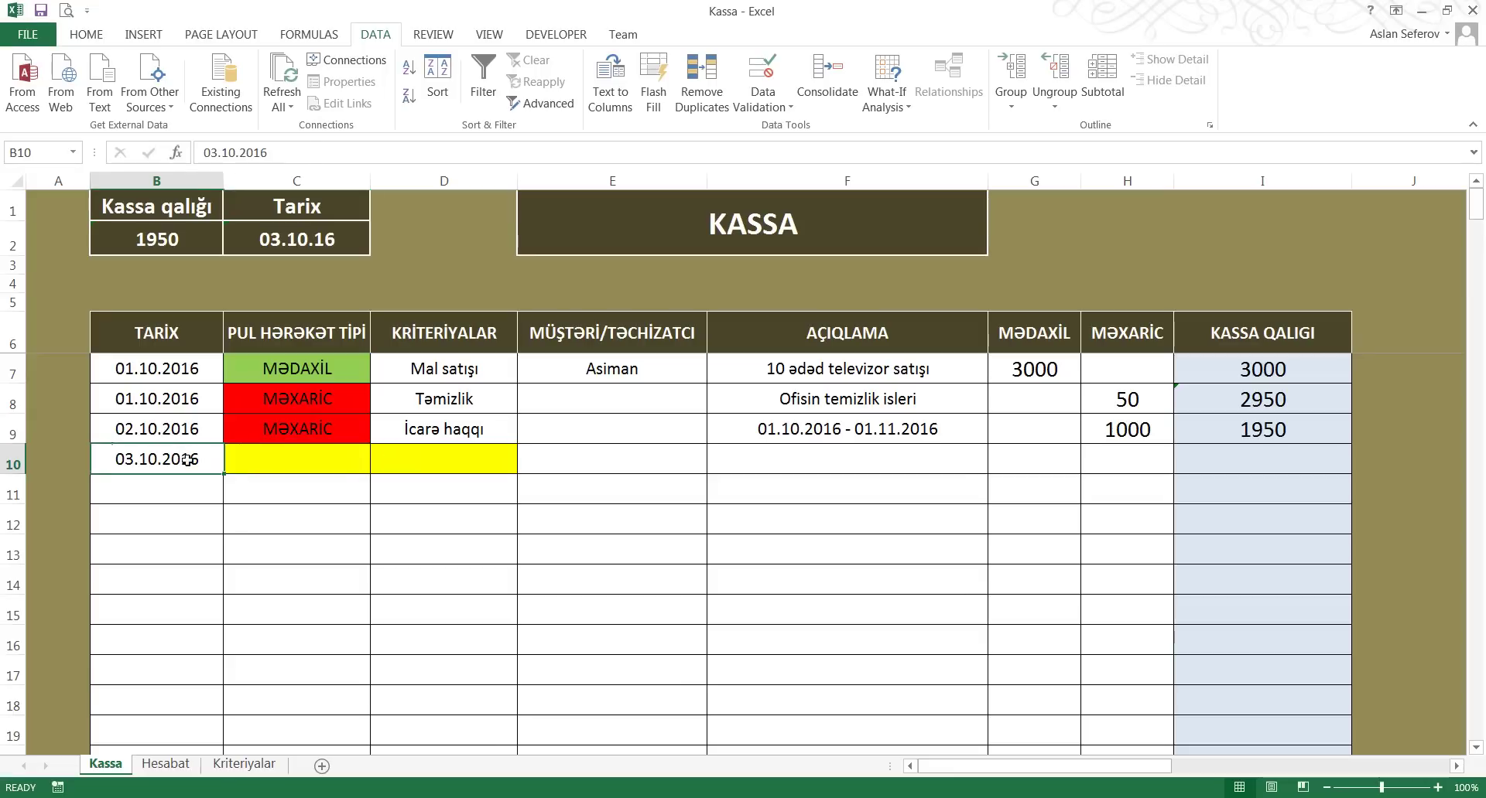
click(287, 463)
Step through row 10's criterion, customer and description cells
click(405, 461)
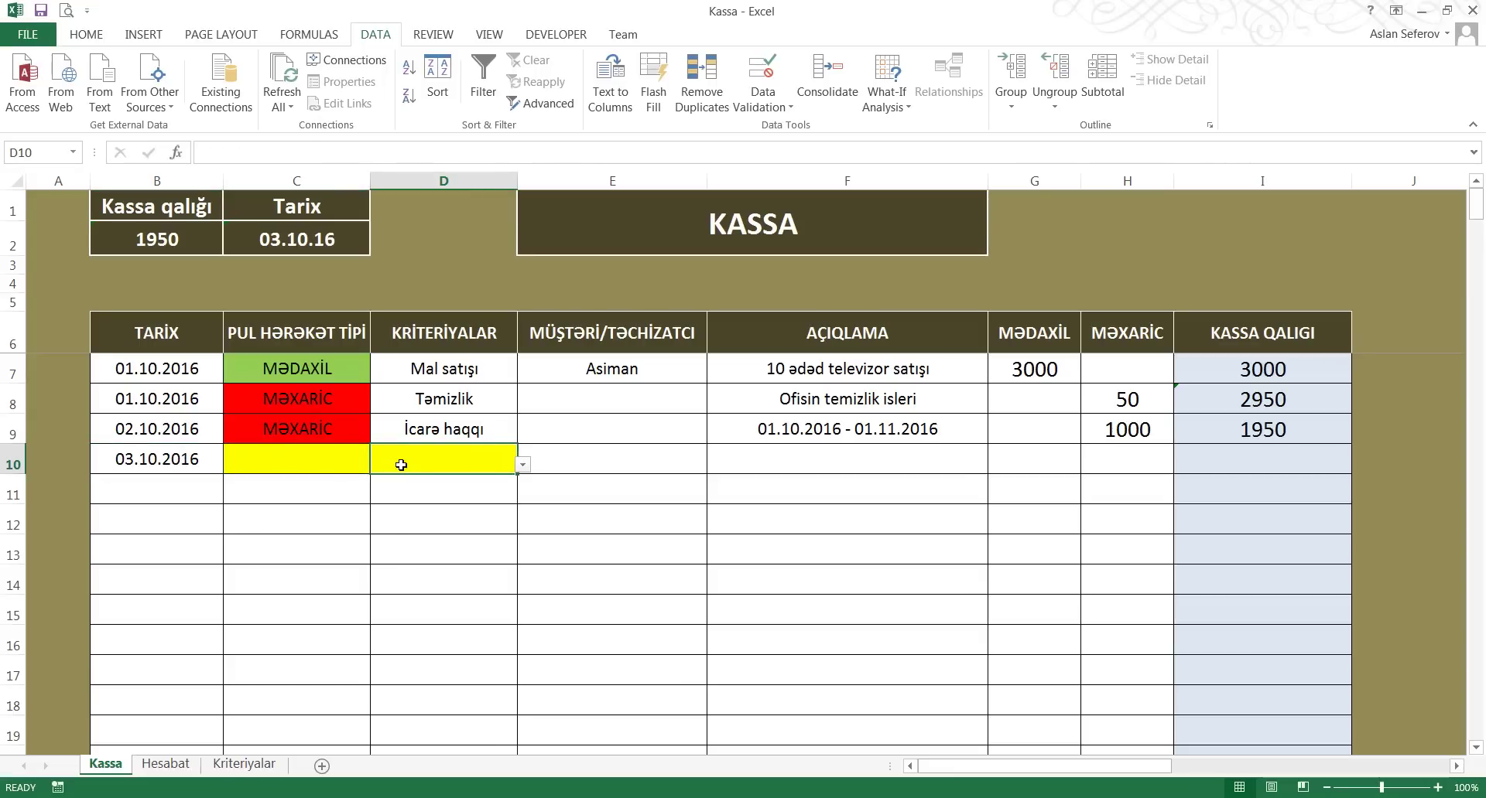
click(611, 461)
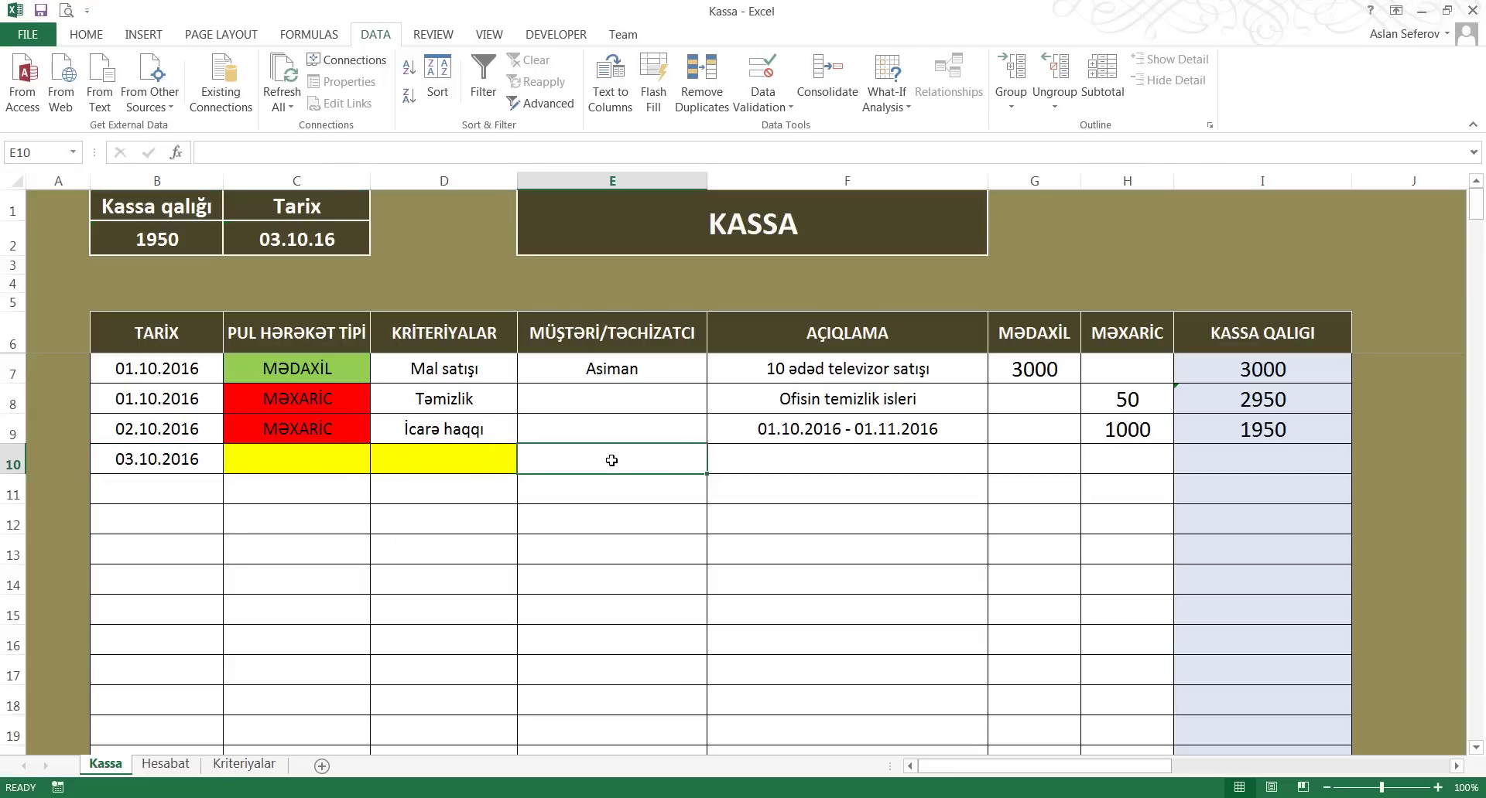
click(756, 469)
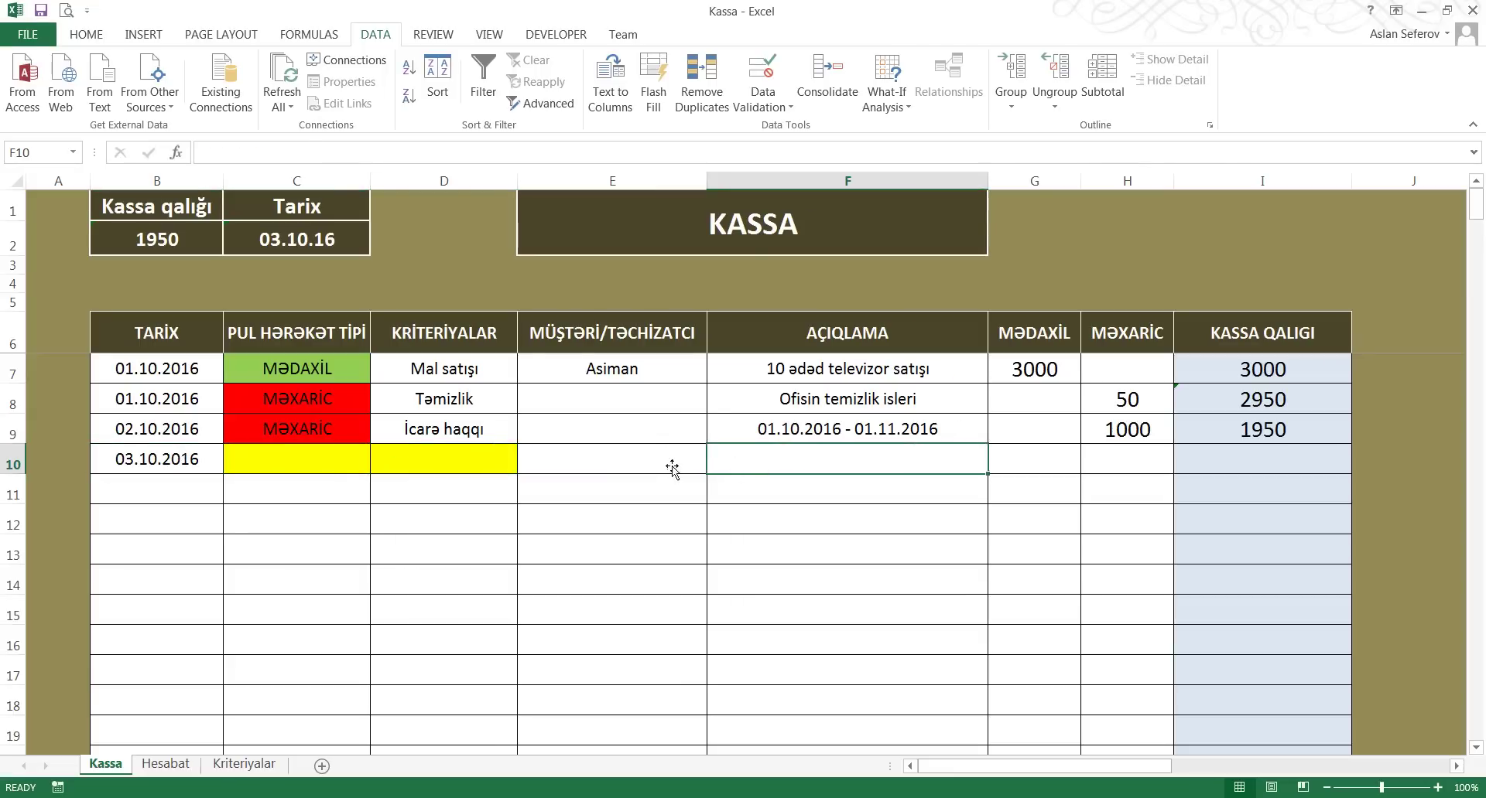
drag(672, 464, 725, 454)
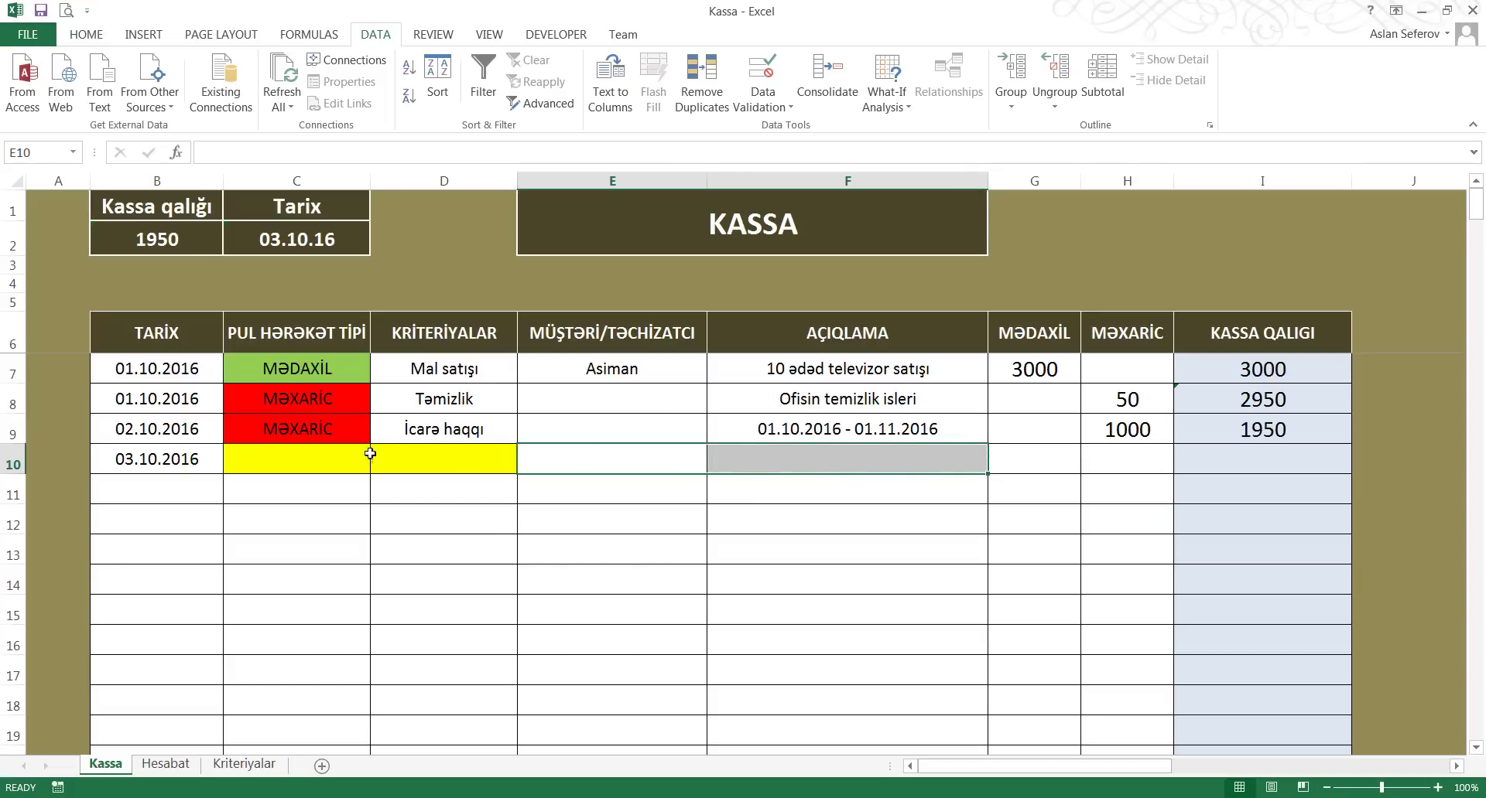
drag(204, 460, 438, 463)
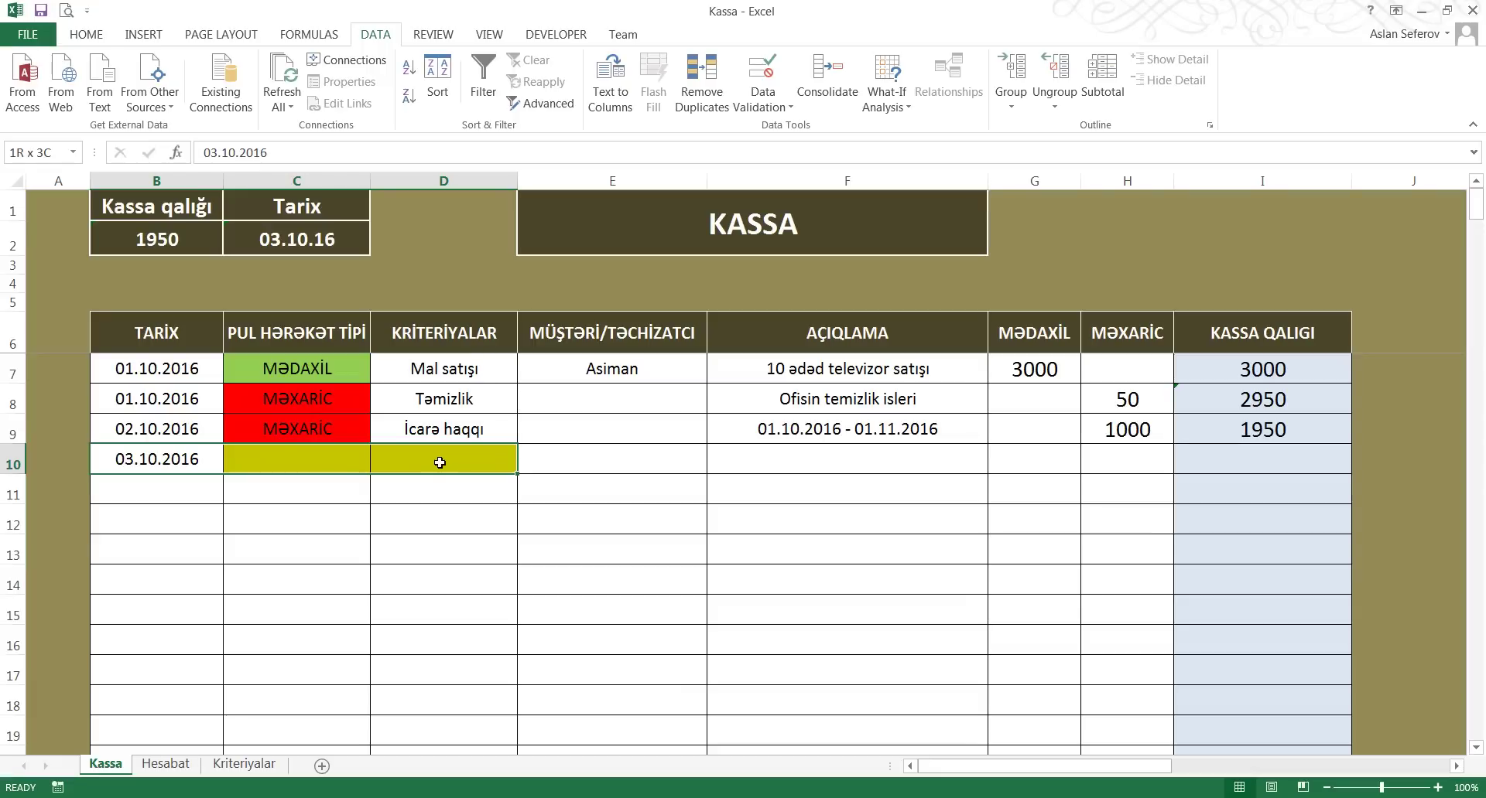
click(280, 462)
click(486, 464)
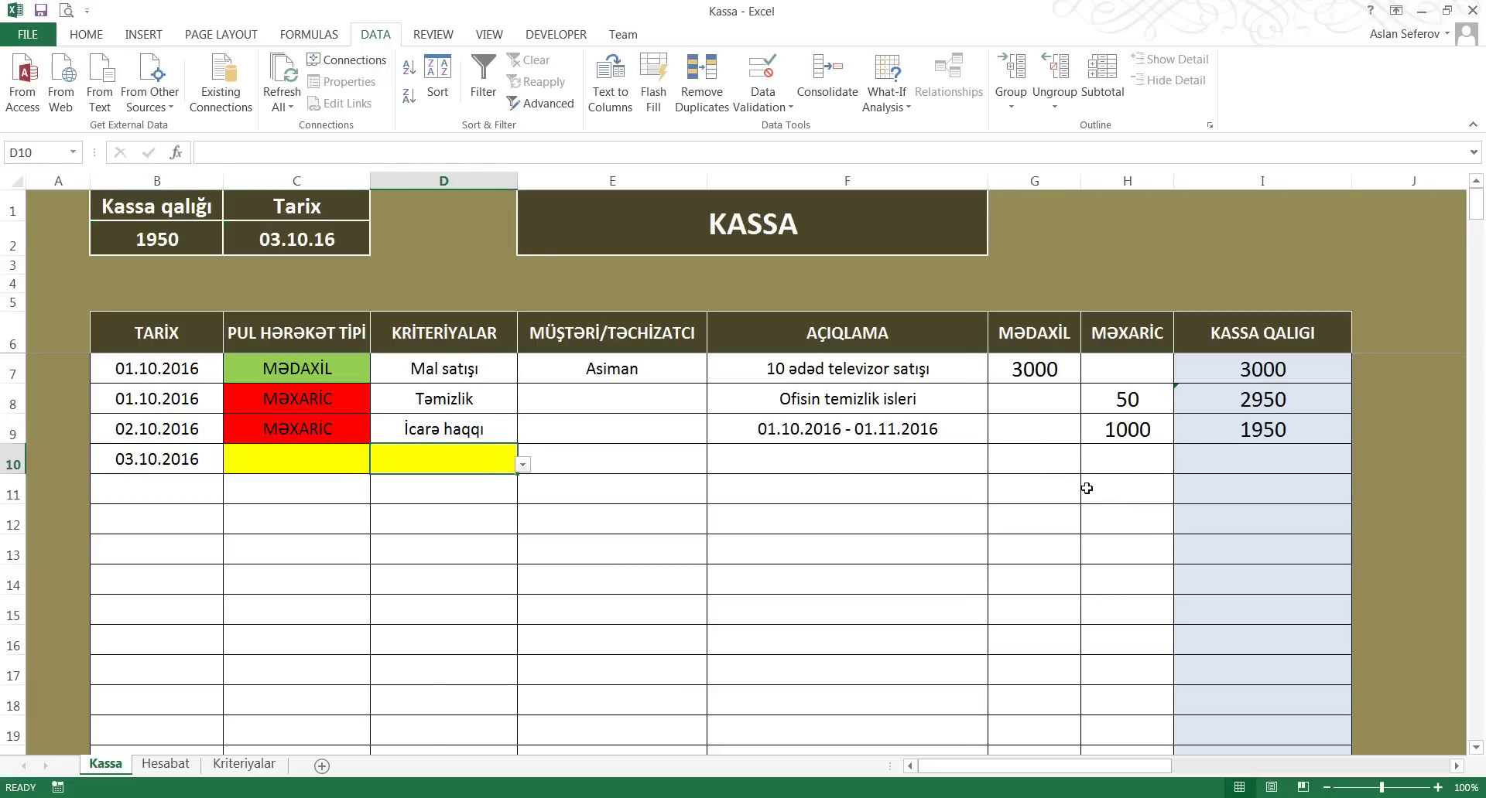
Set C10's movement type to MƏXARİC after briefly trying MƏDAXİL
click(292, 462)
click(375, 464)
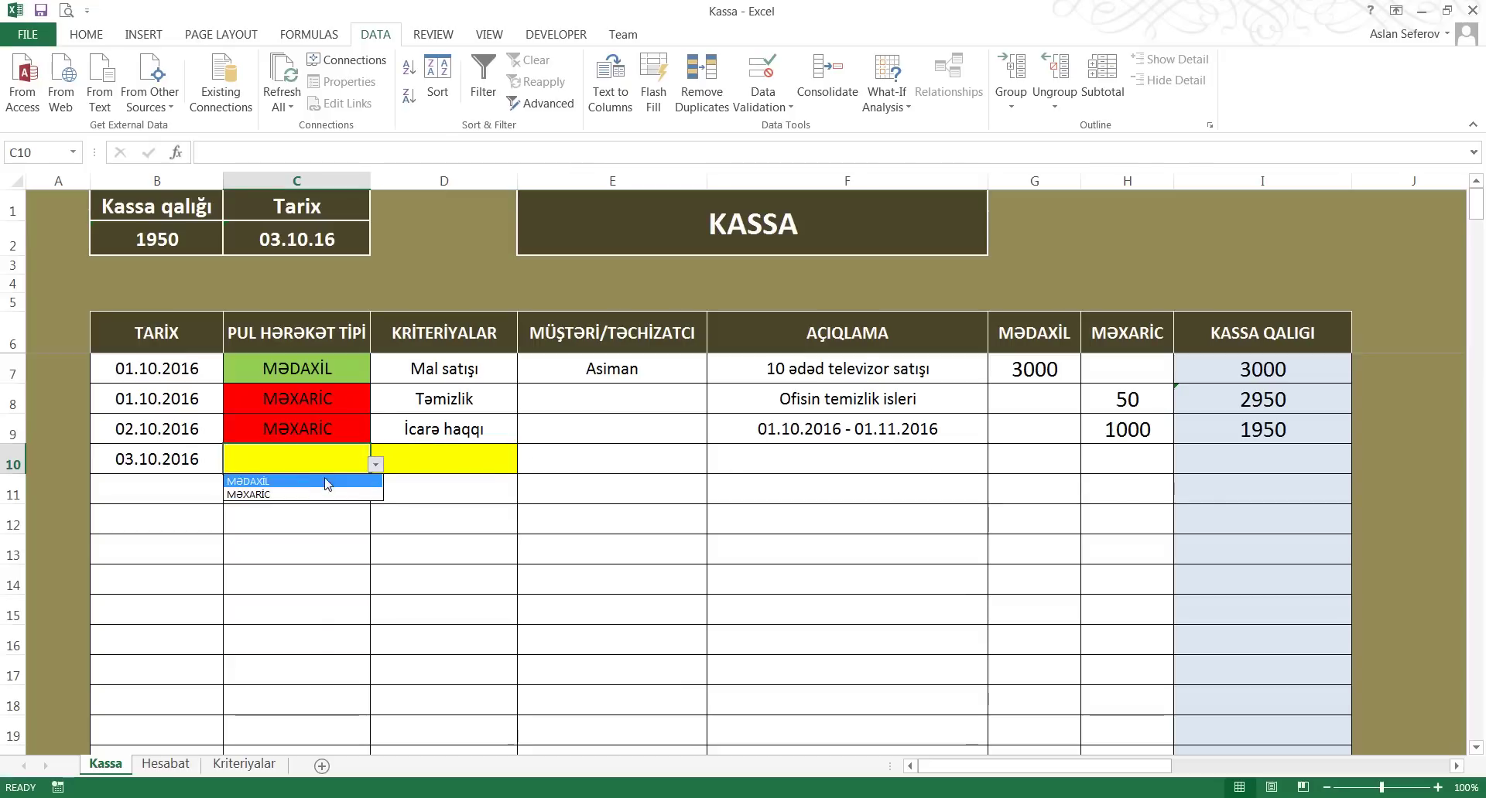
click(330, 488)
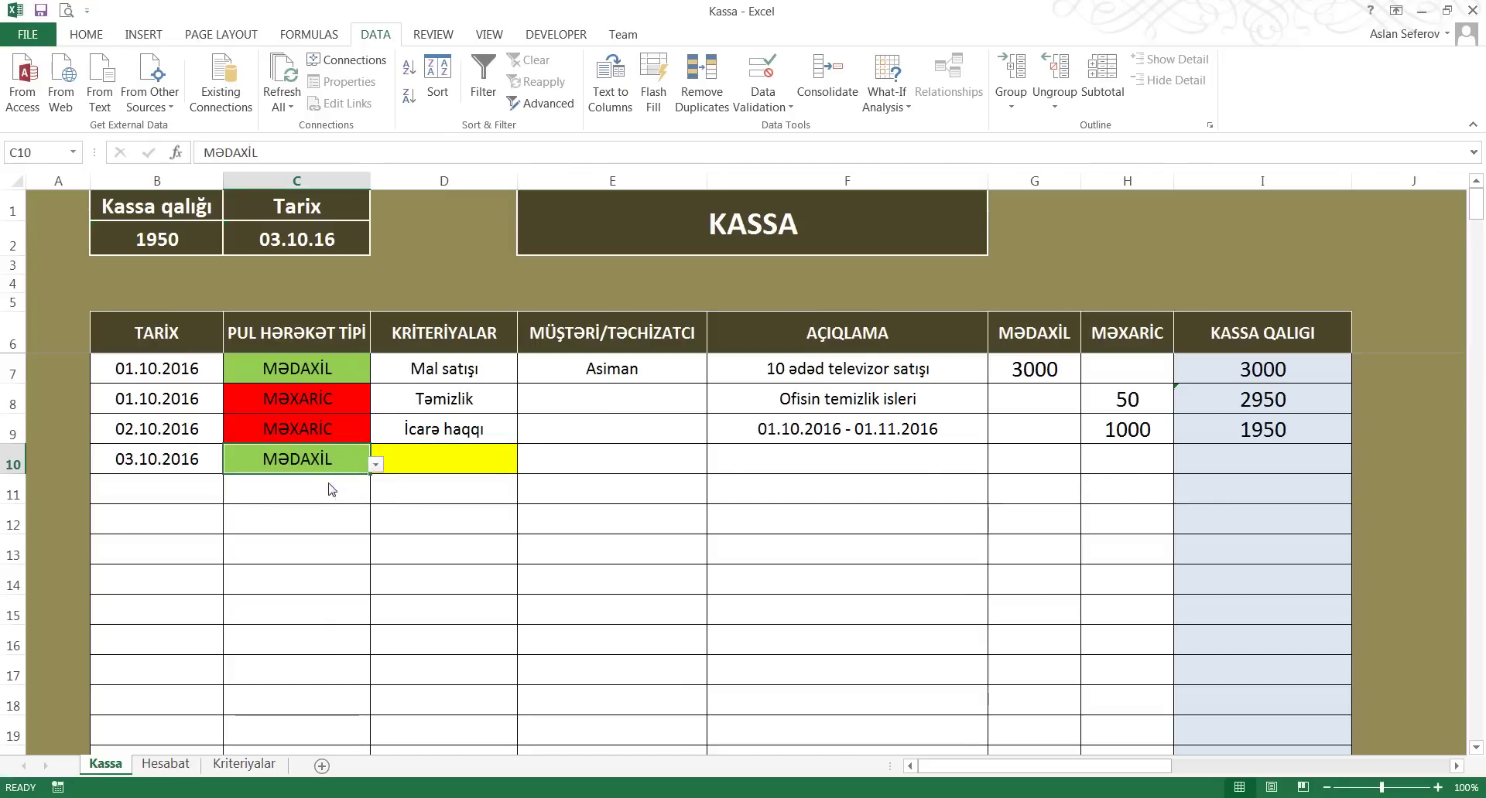
click(376, 465)
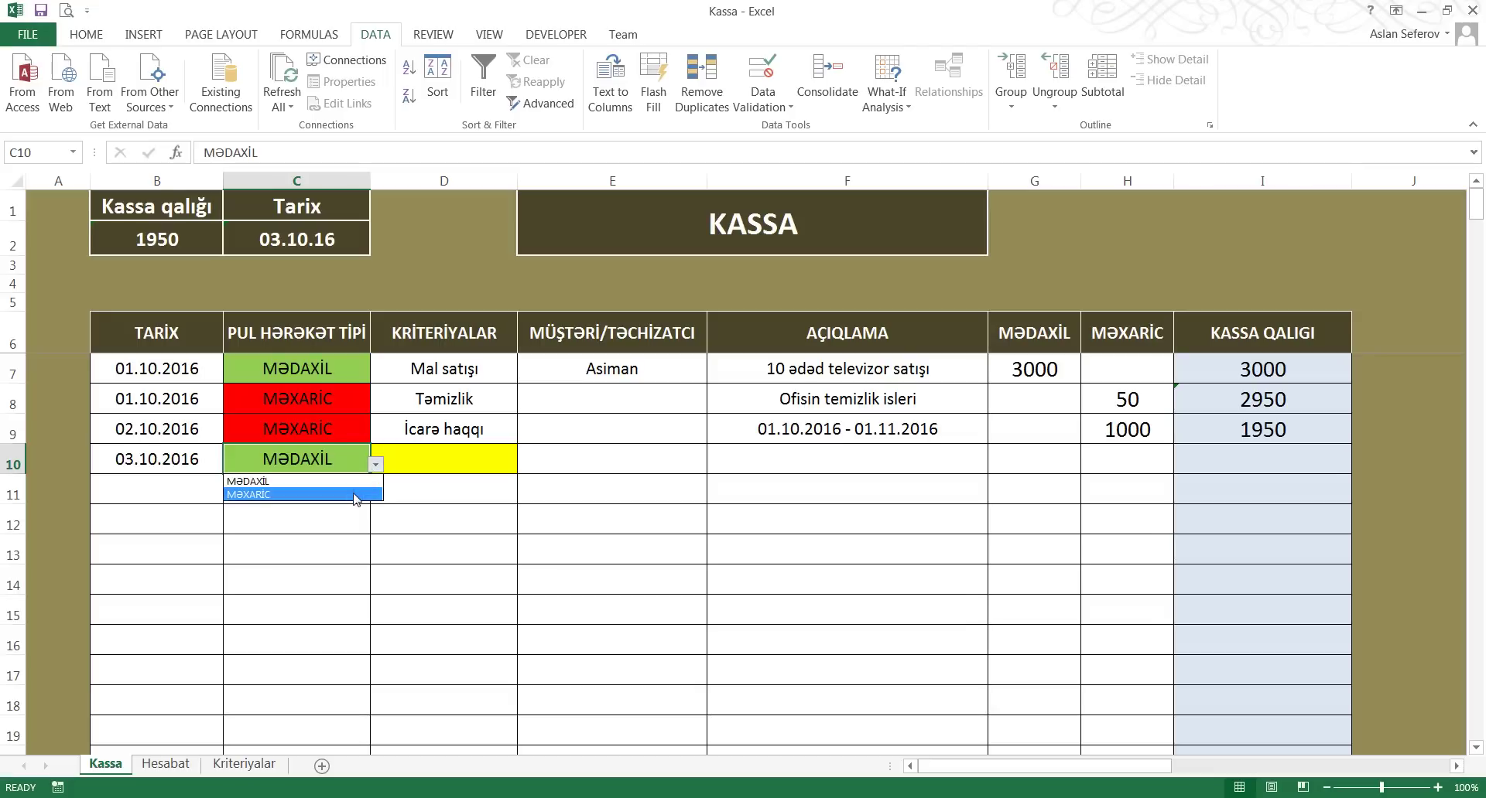
click(372, 496)
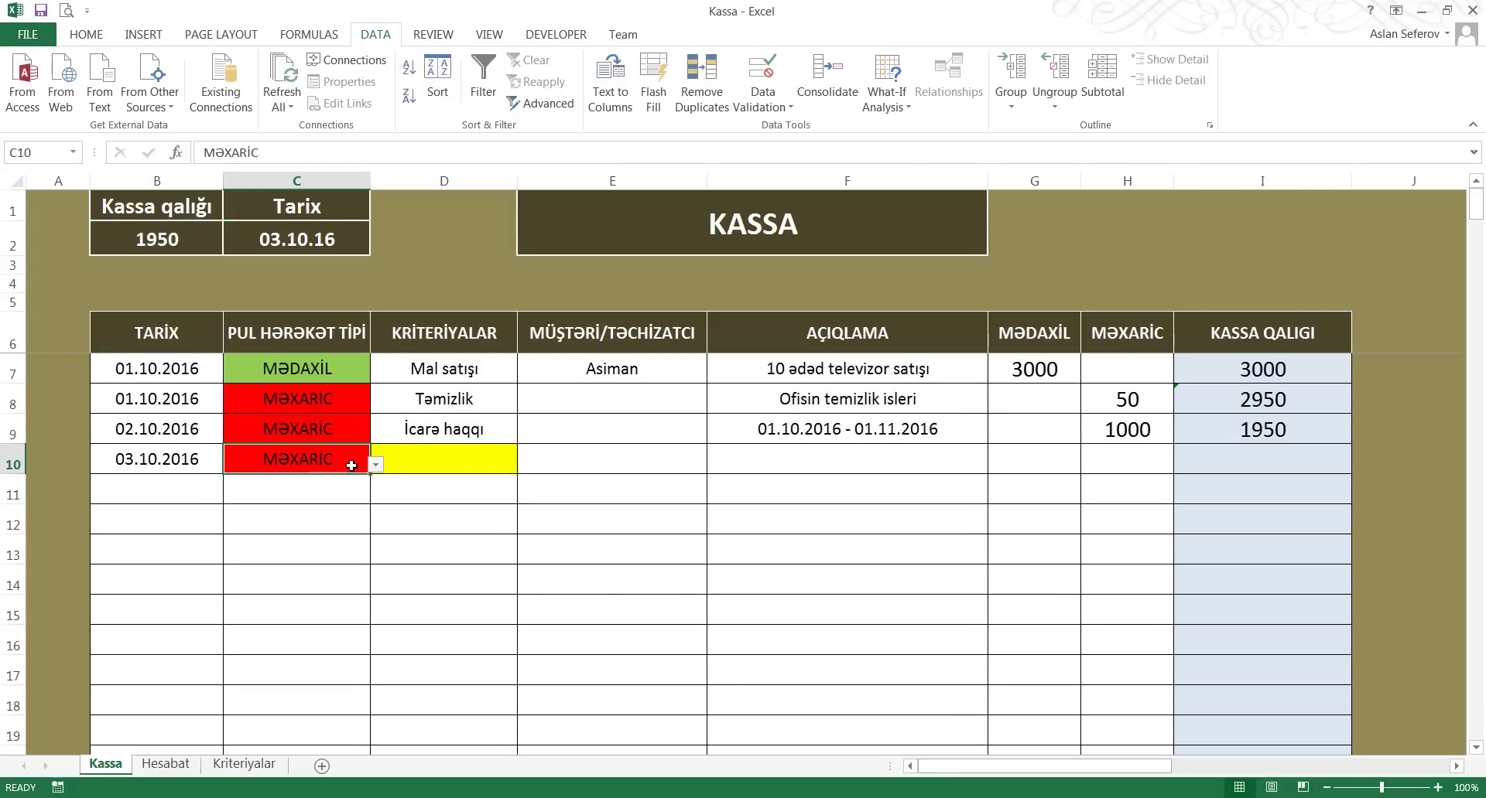
key(Delete)
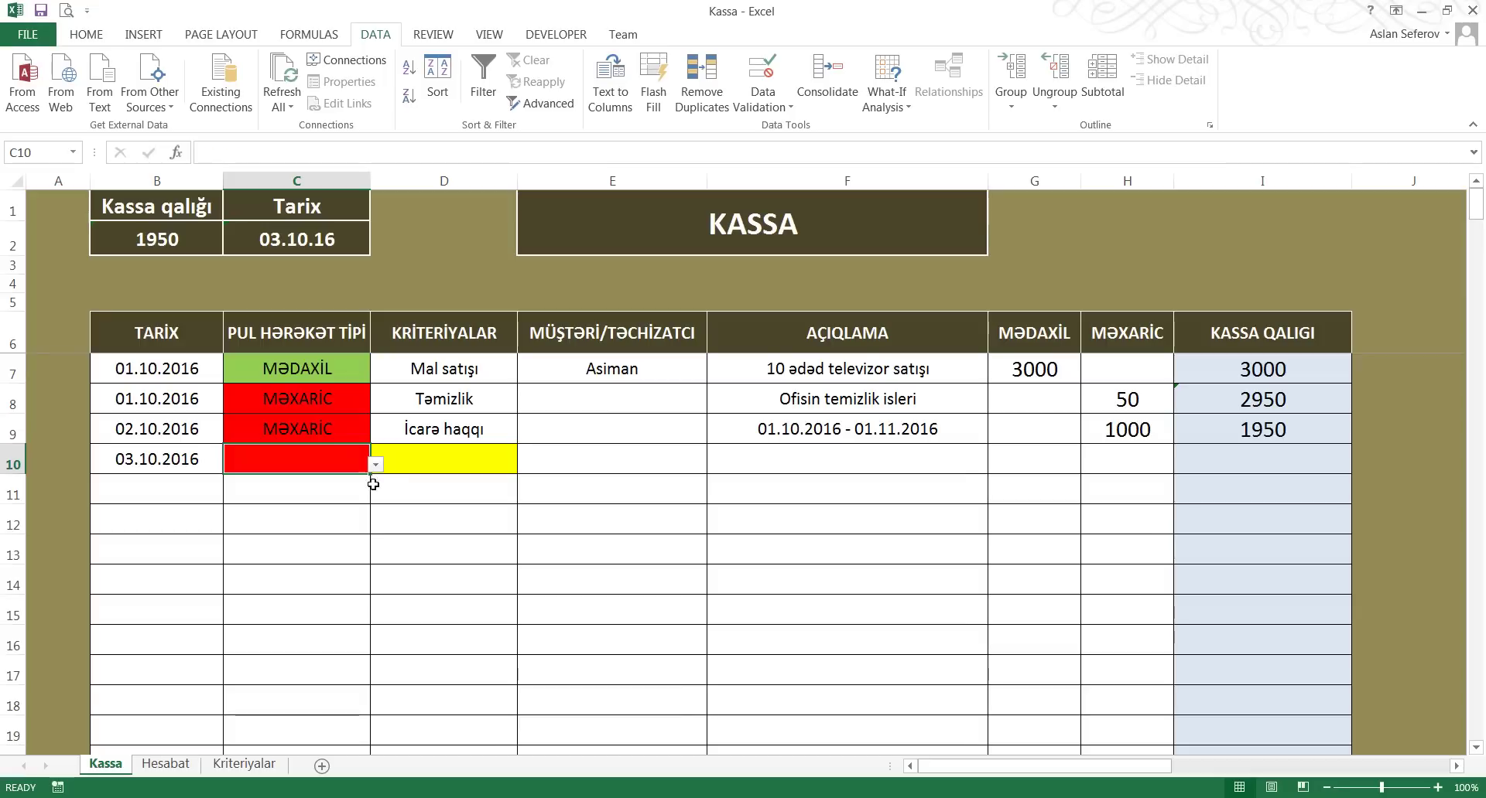
click(375, 464)
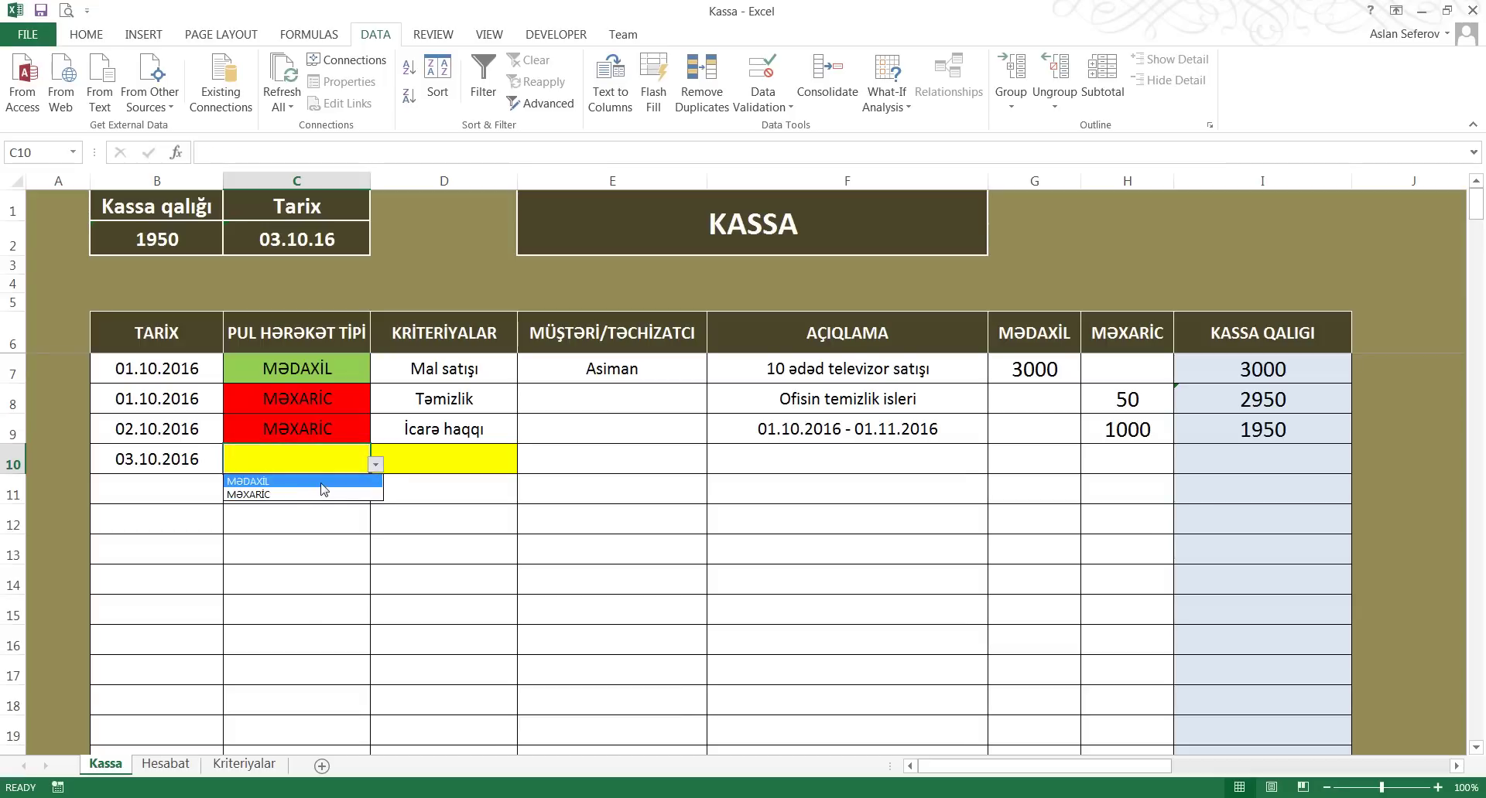
click(323, 483)
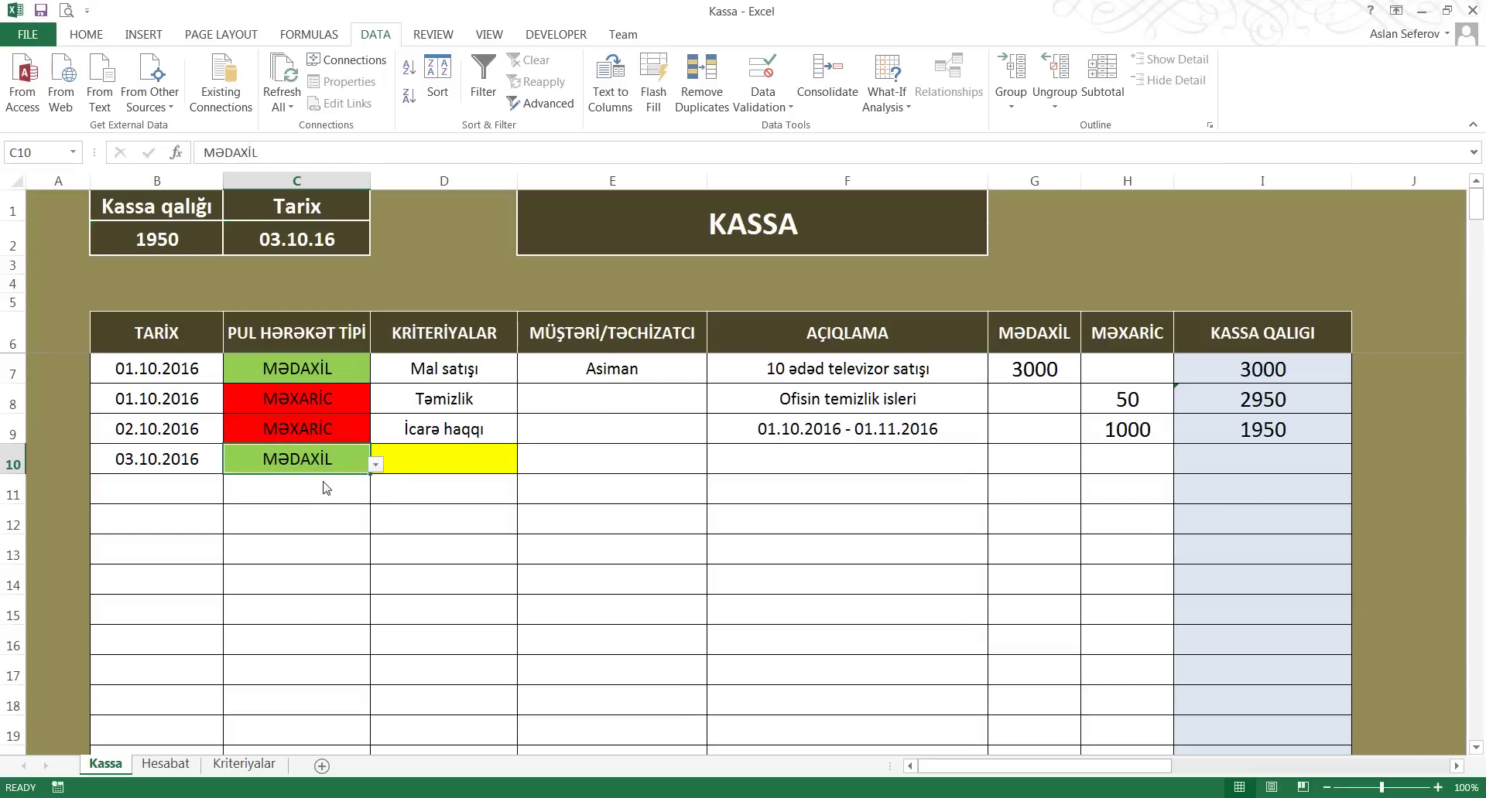
click(375, 465)
click(271, 495)
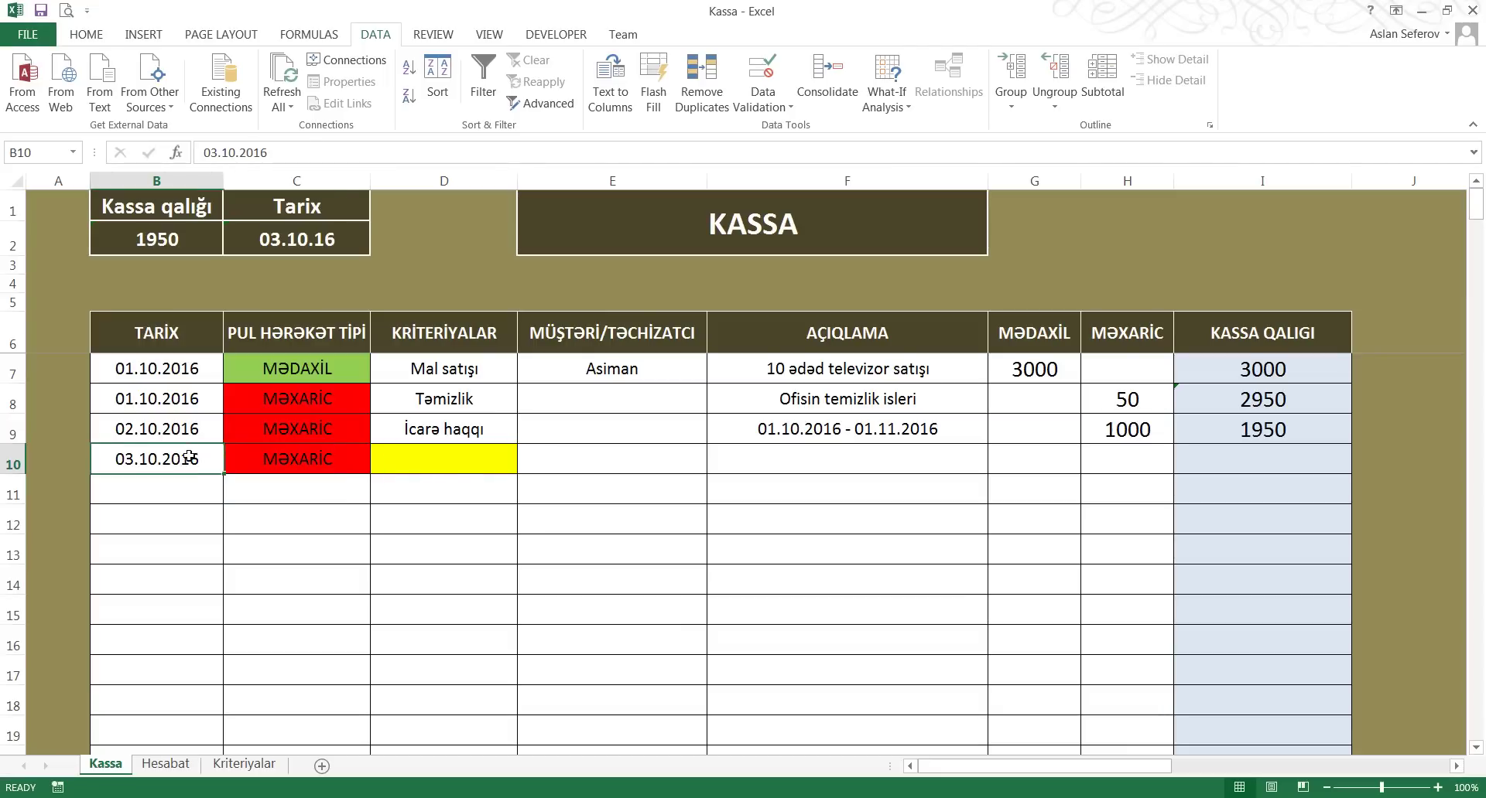
Choose Mal alışı as row 10's criterion in D10
click(418, 462)
click(516, 466)
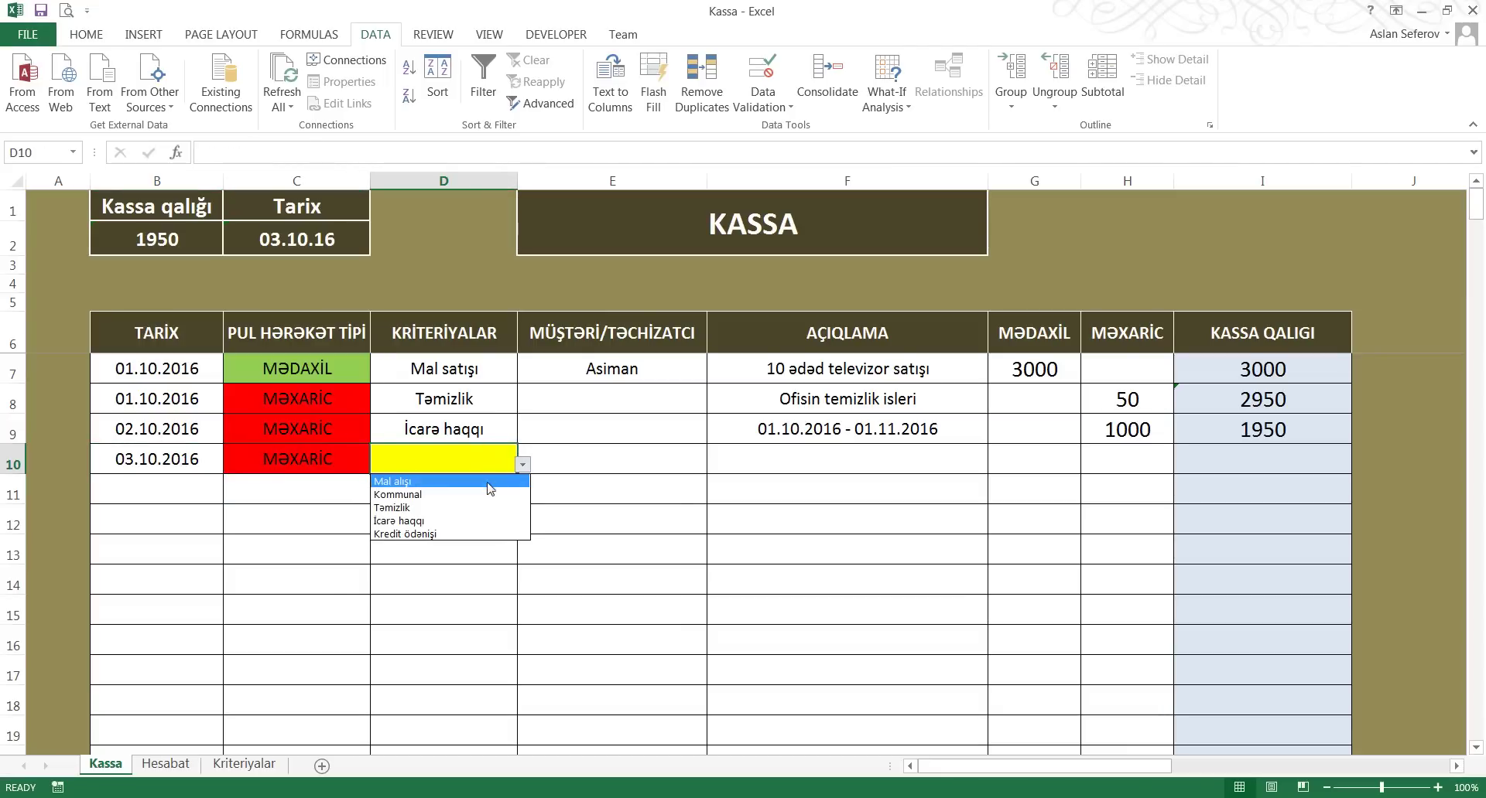
click(456, 480)
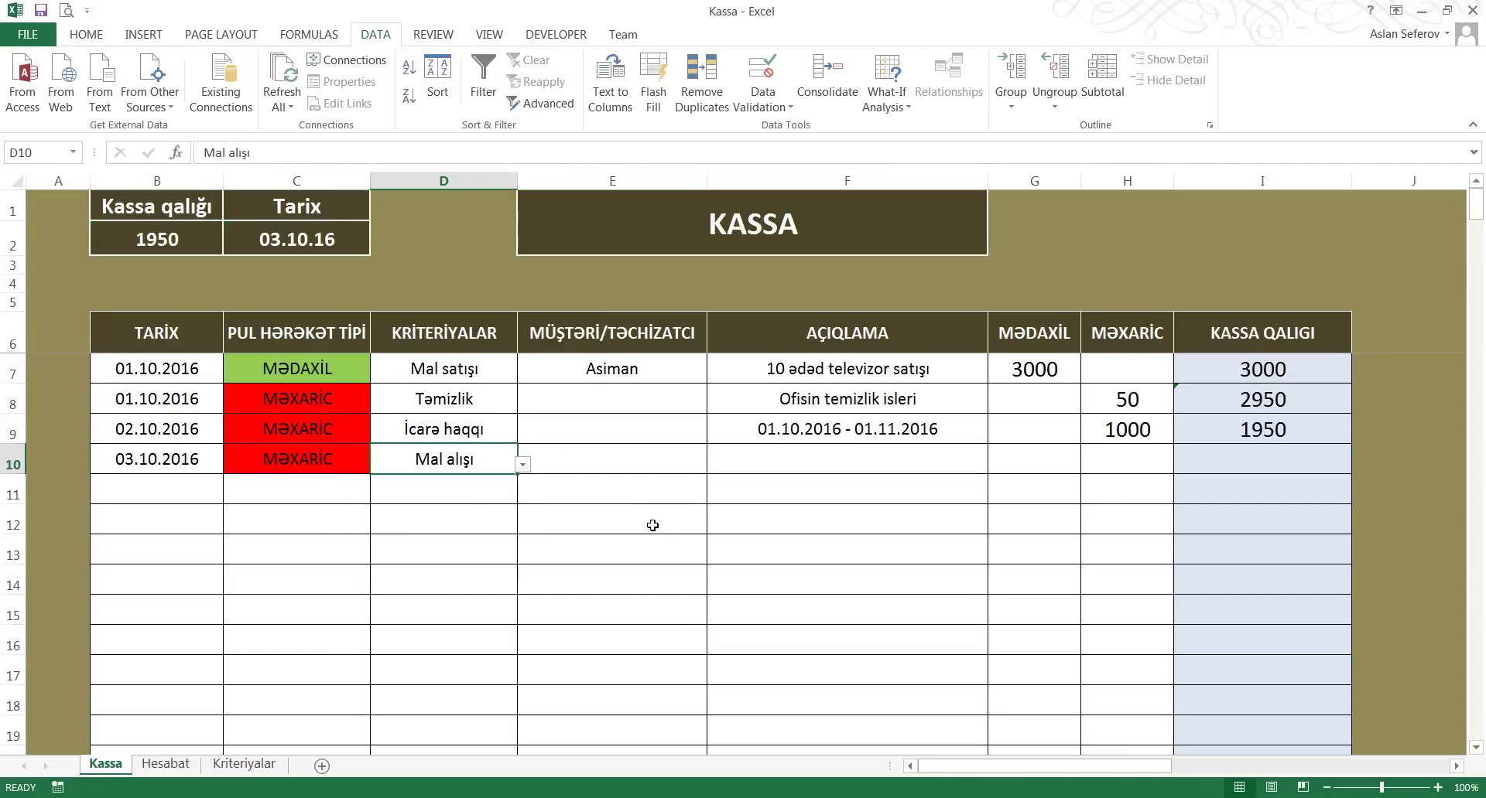
click(615, 468)
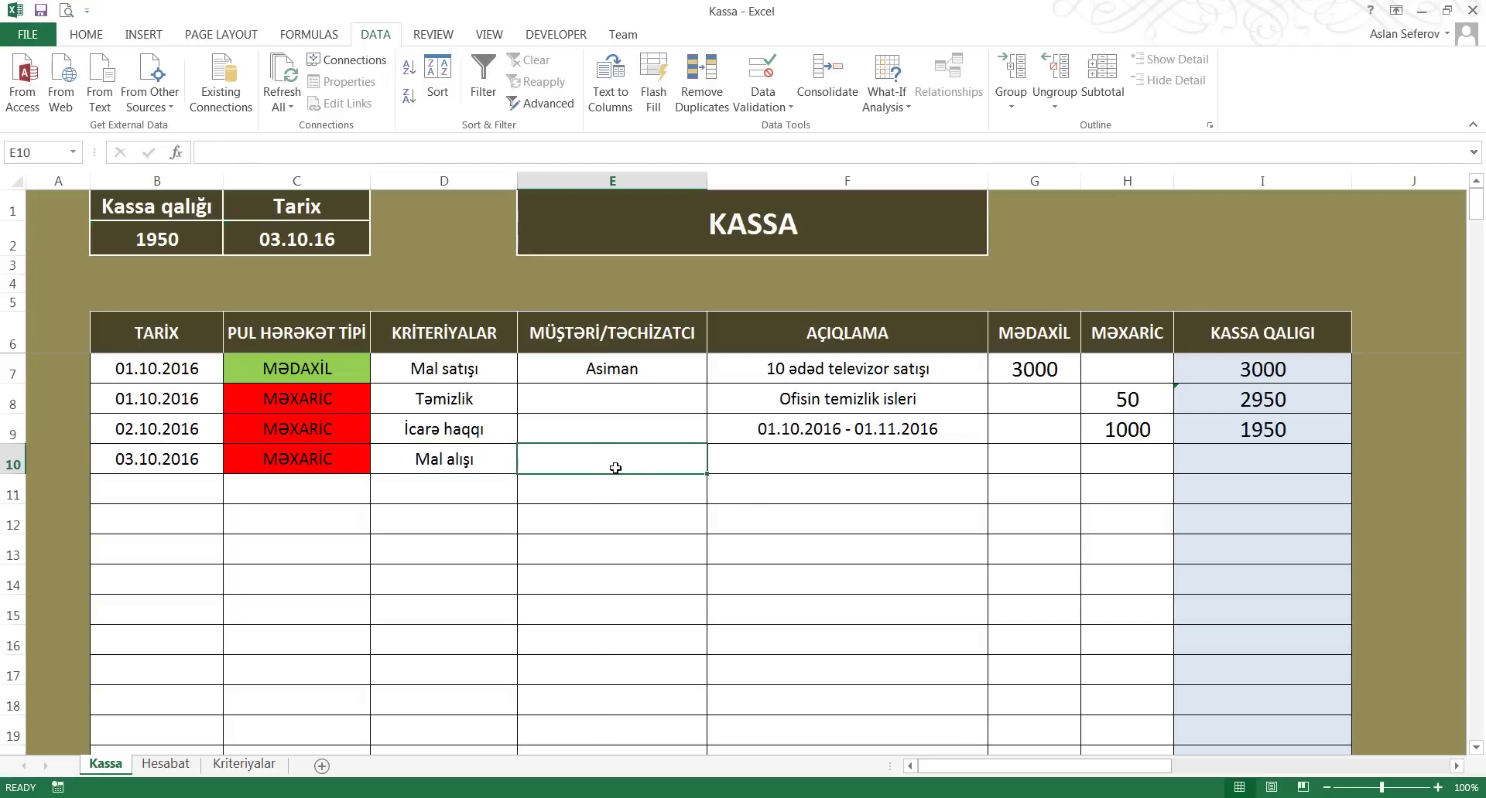
Enter the supplier's name in E10 and the description '5 ədəd telefon alışı' in F10
text(F)
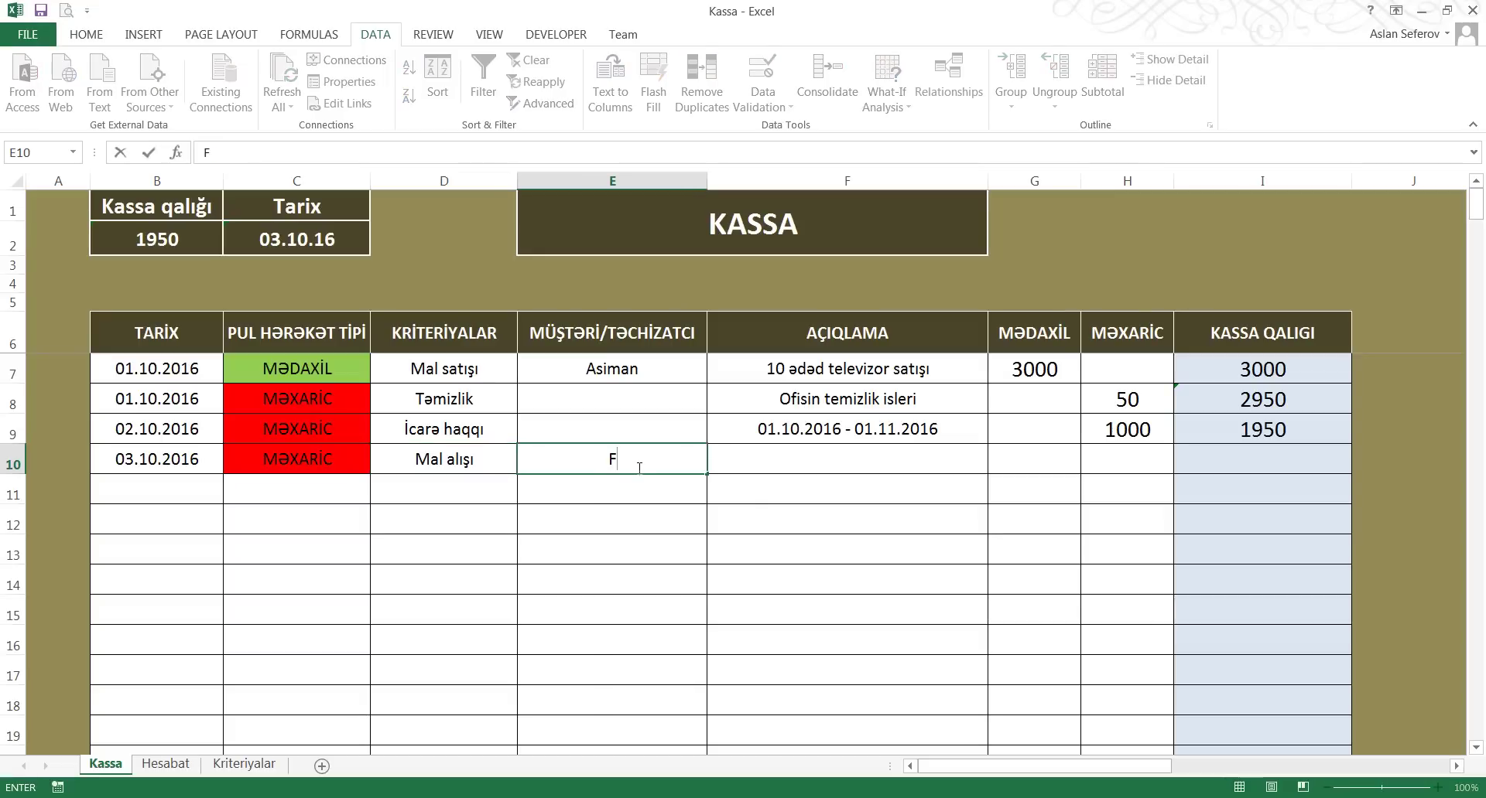
text(ərman)
key(Tab)
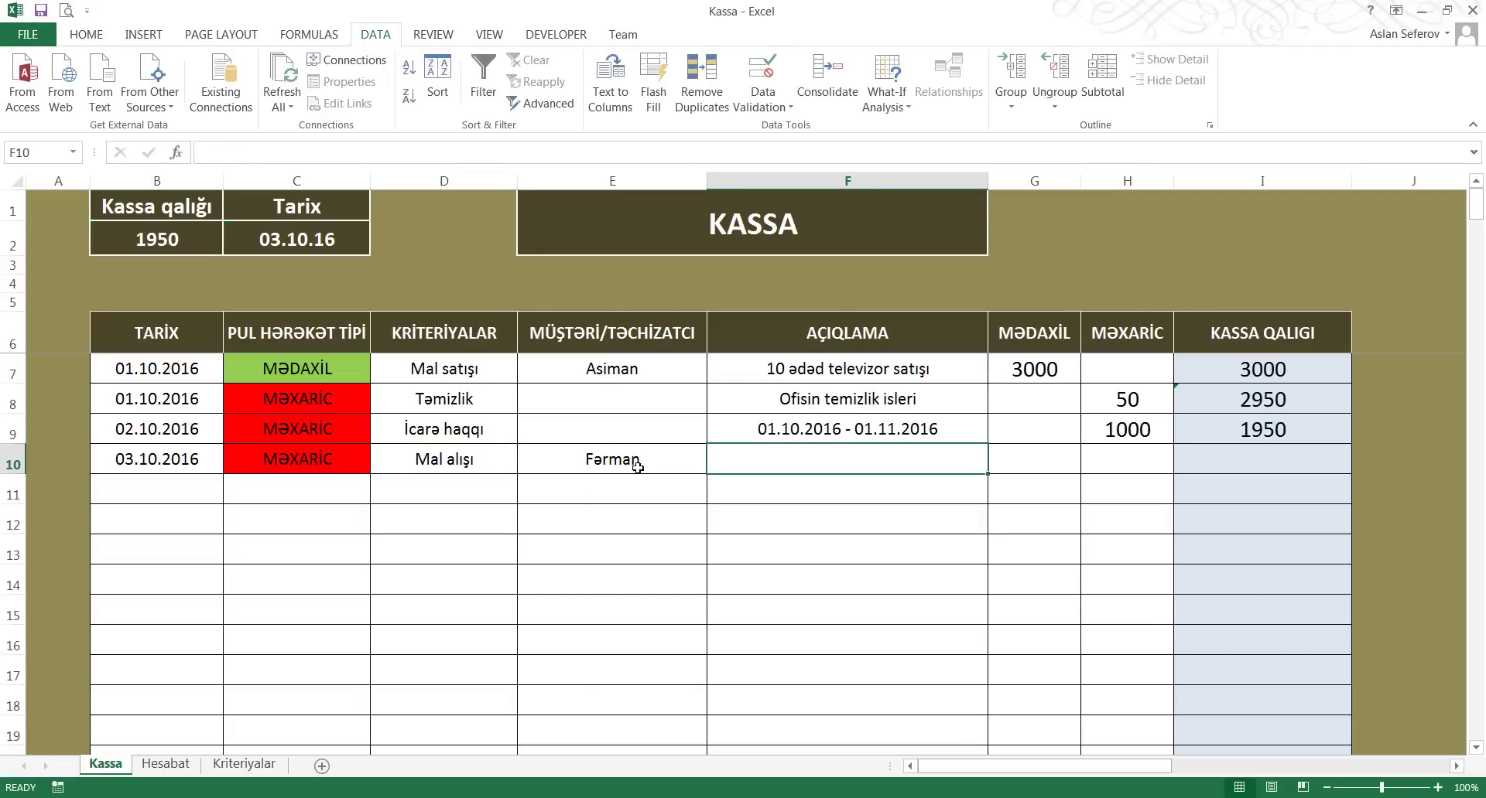
text(5 )
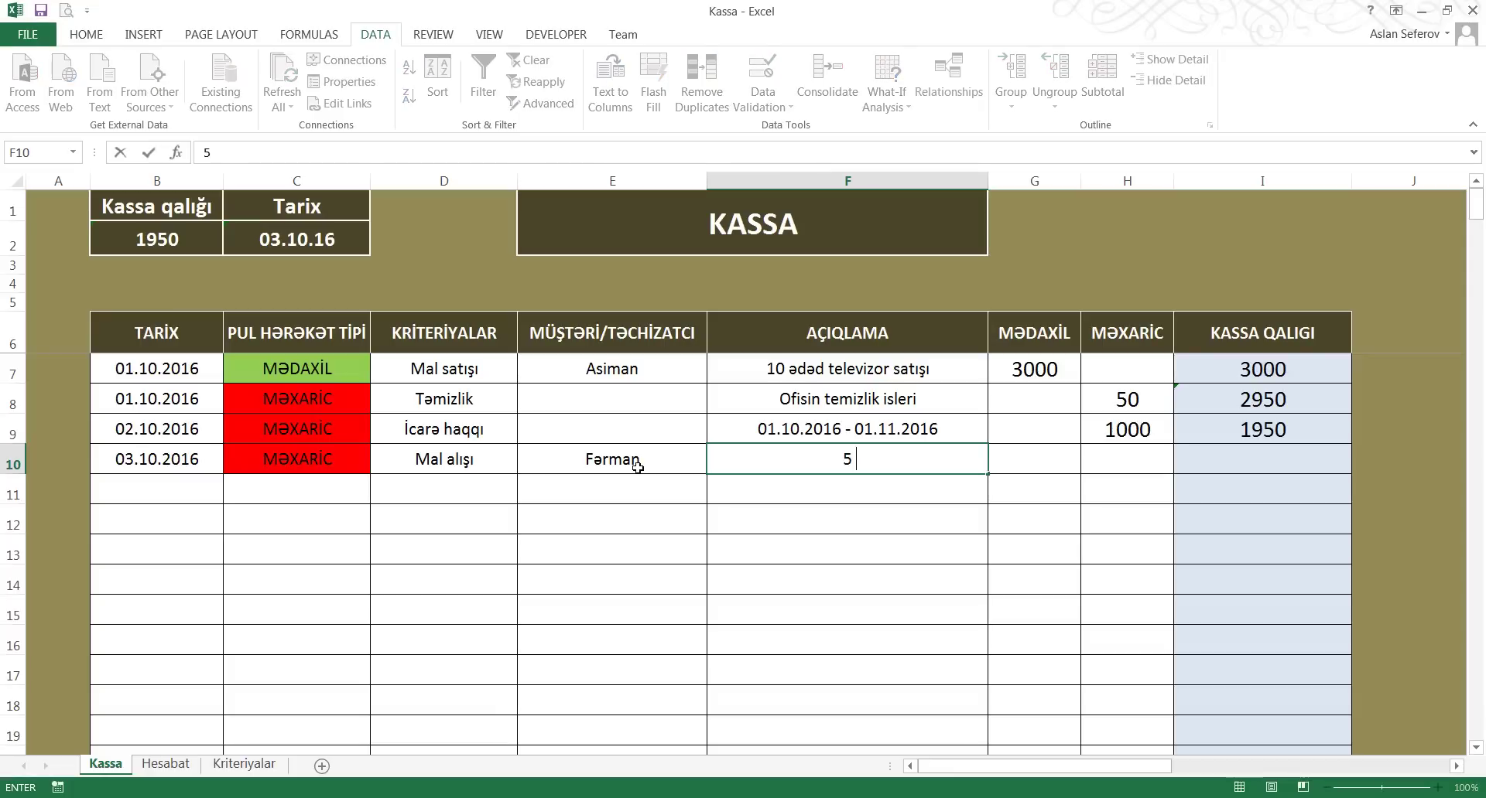
text(ədə)
text(d telef)
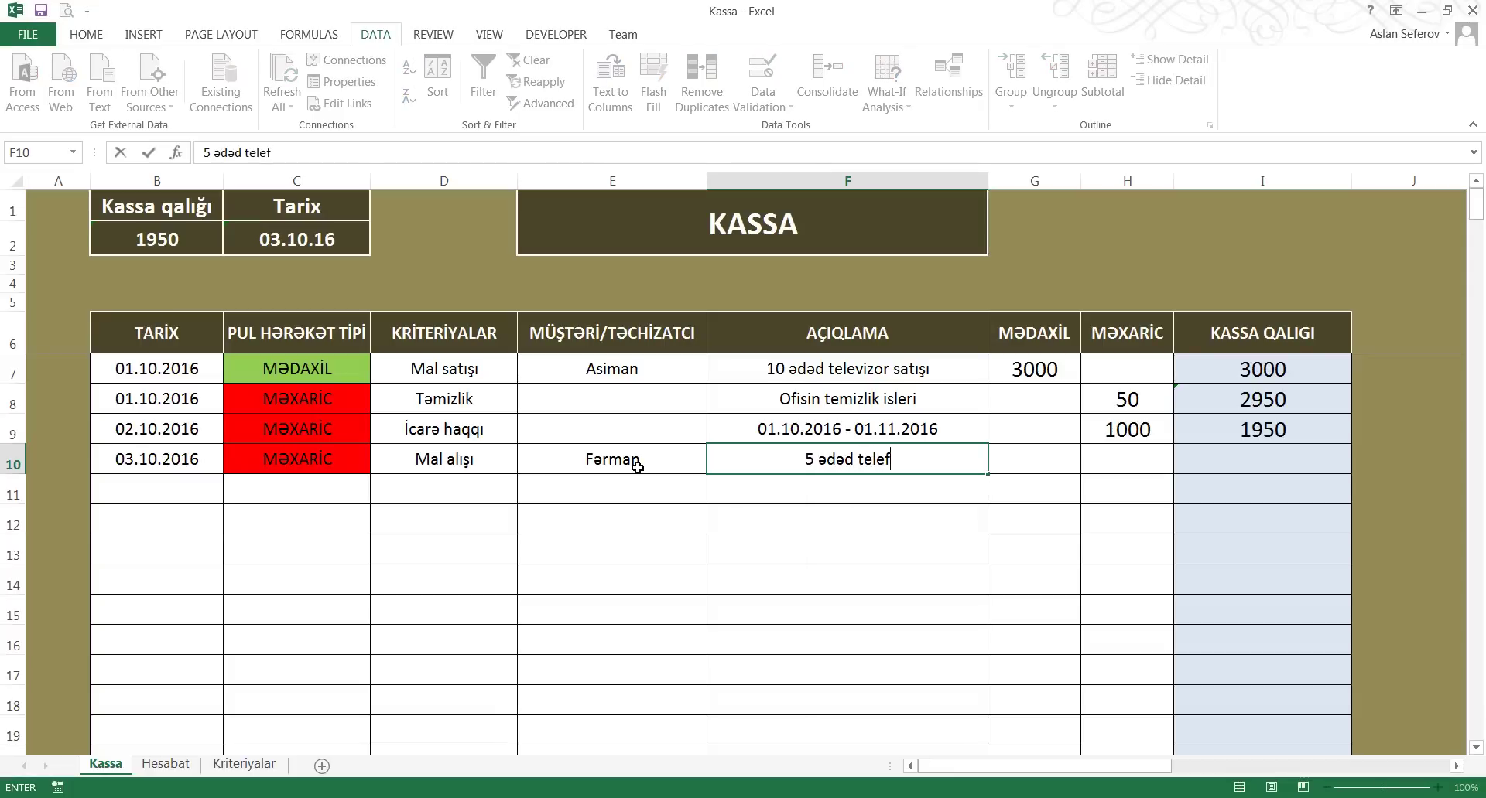
text(on alı)
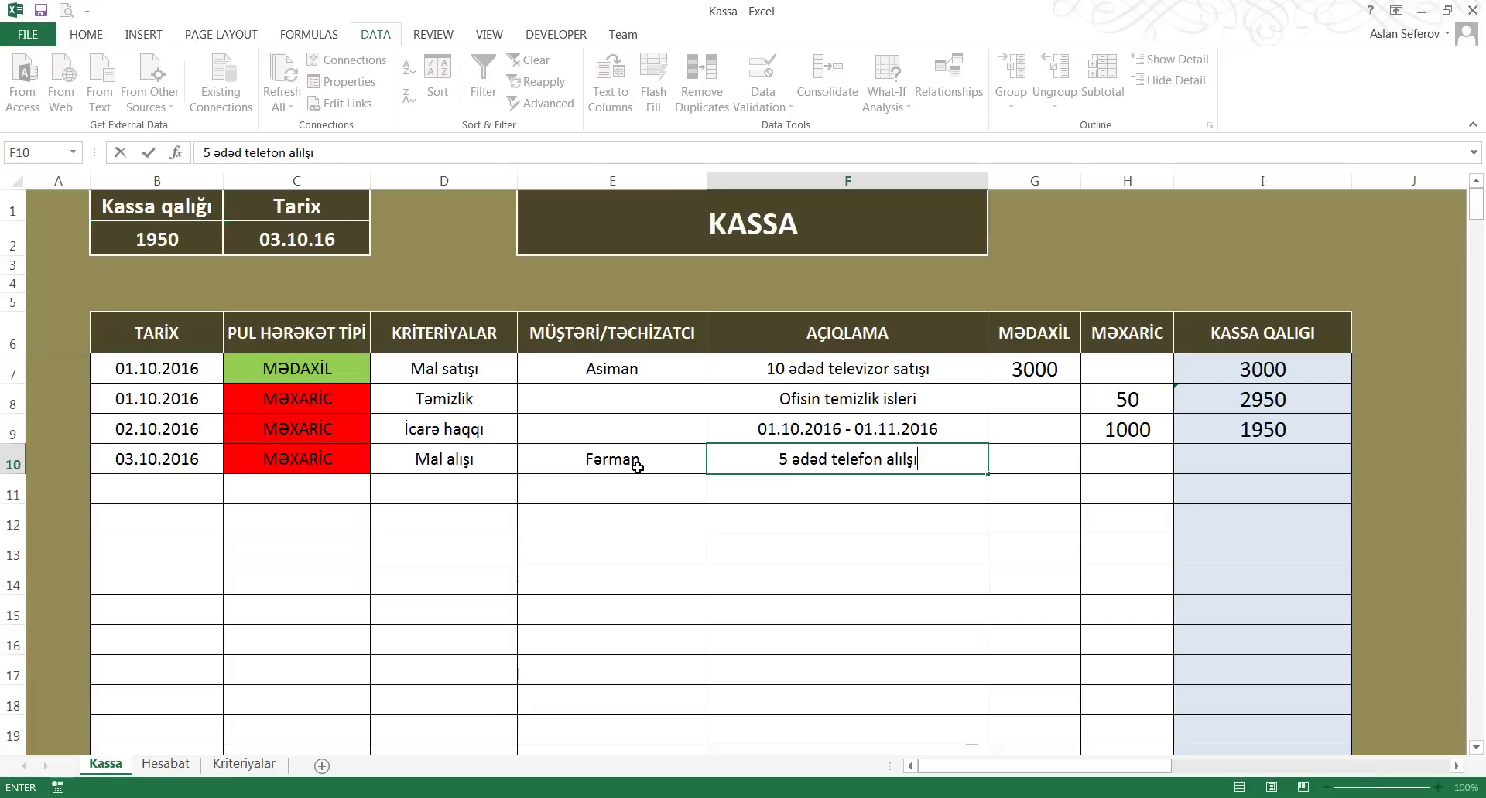
text(l)
key(BackSpace)
text(şı)
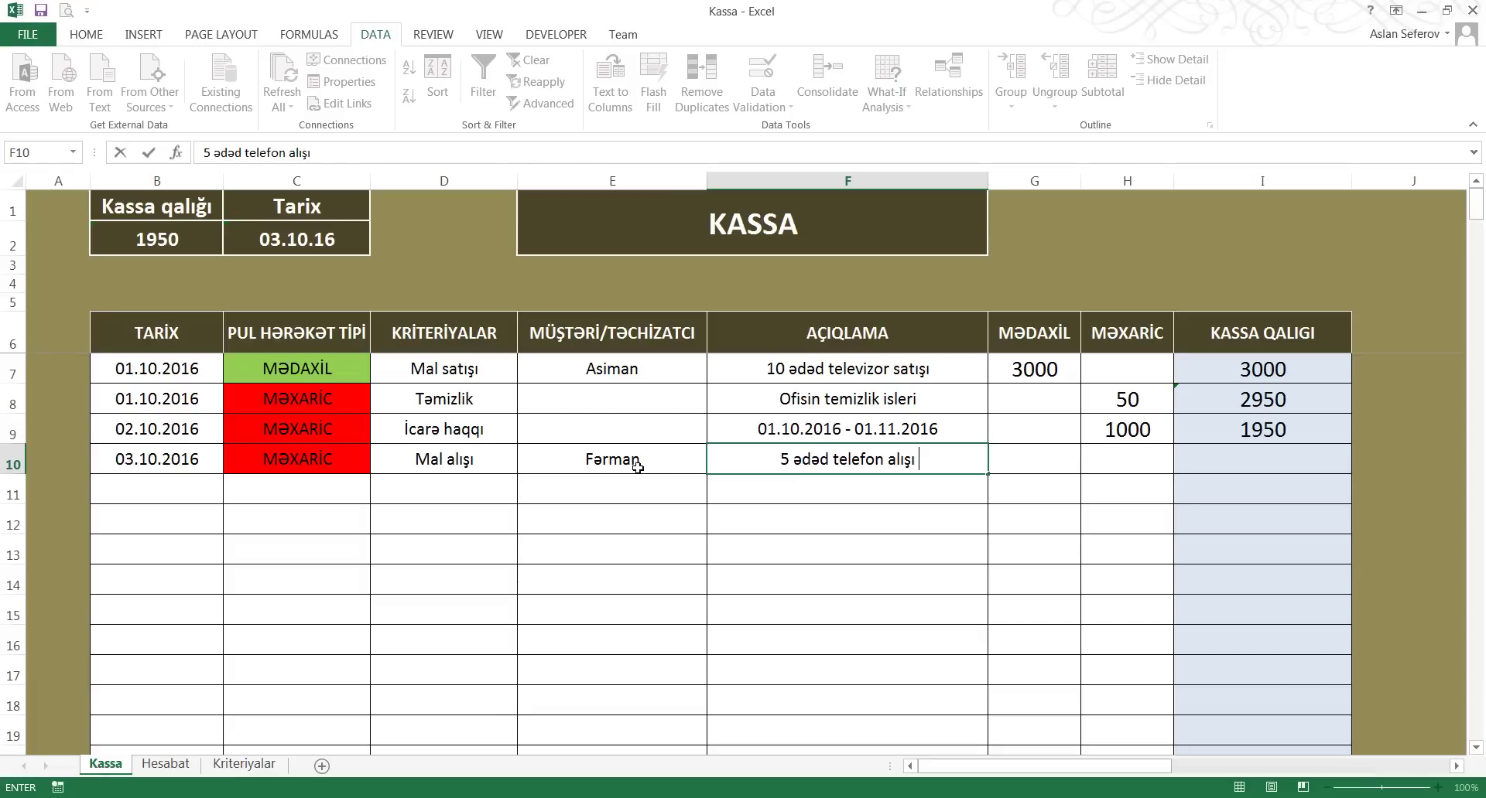
key(Return)
Enter a 100 expense in H10, bringing the cash balance to 1850
key(Up)
key(Right)
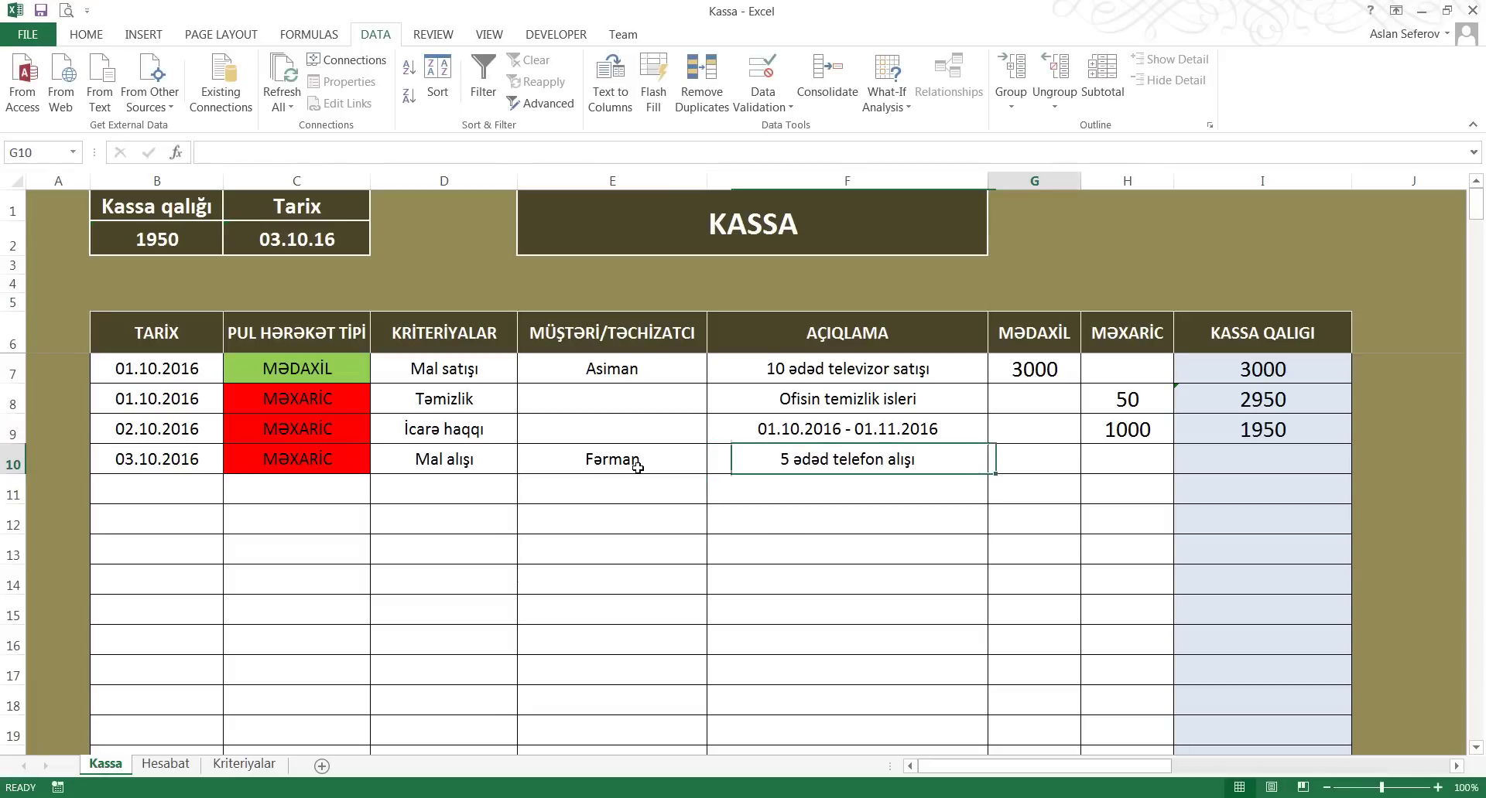
key(Right)
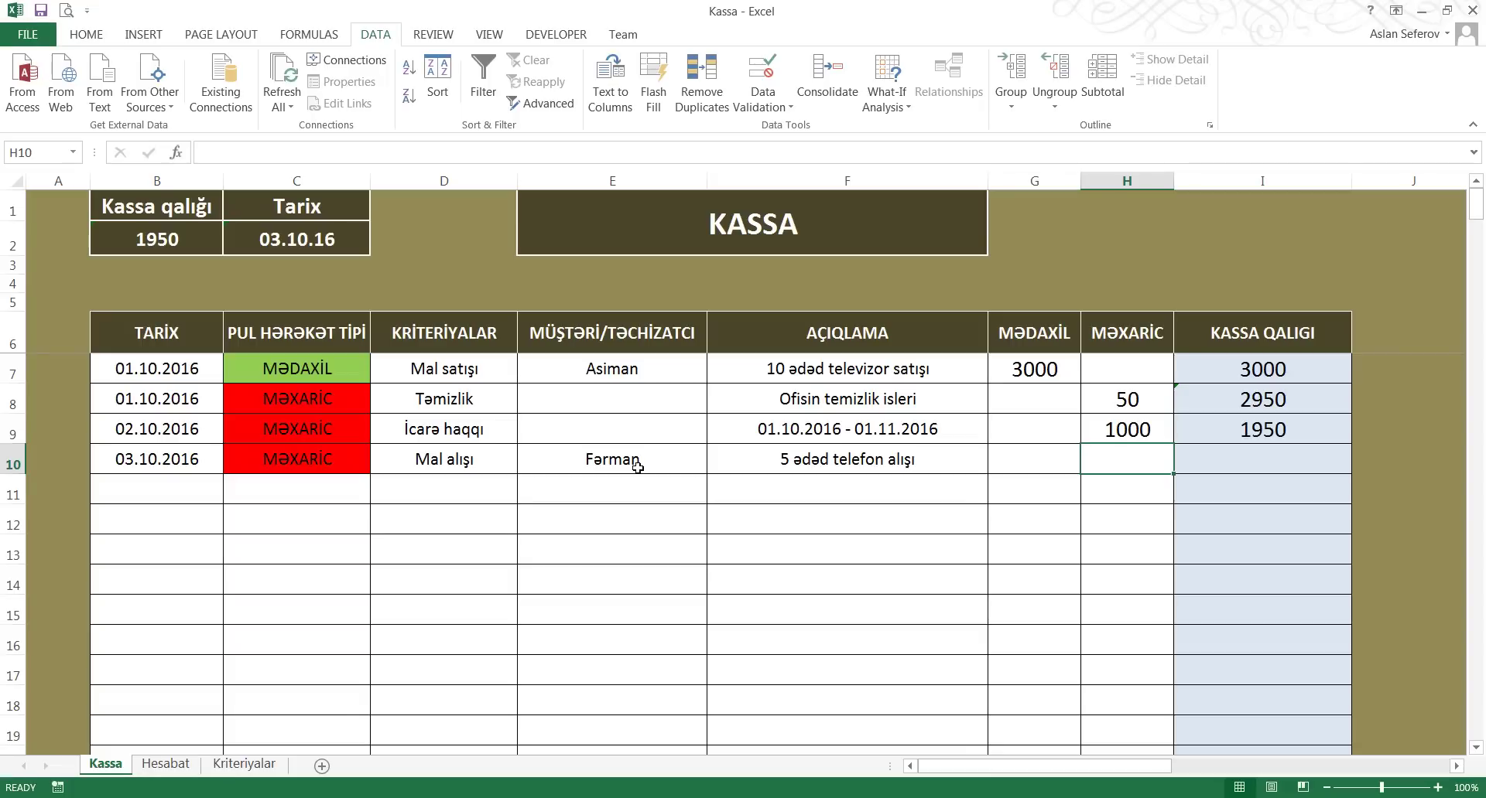
text(100)
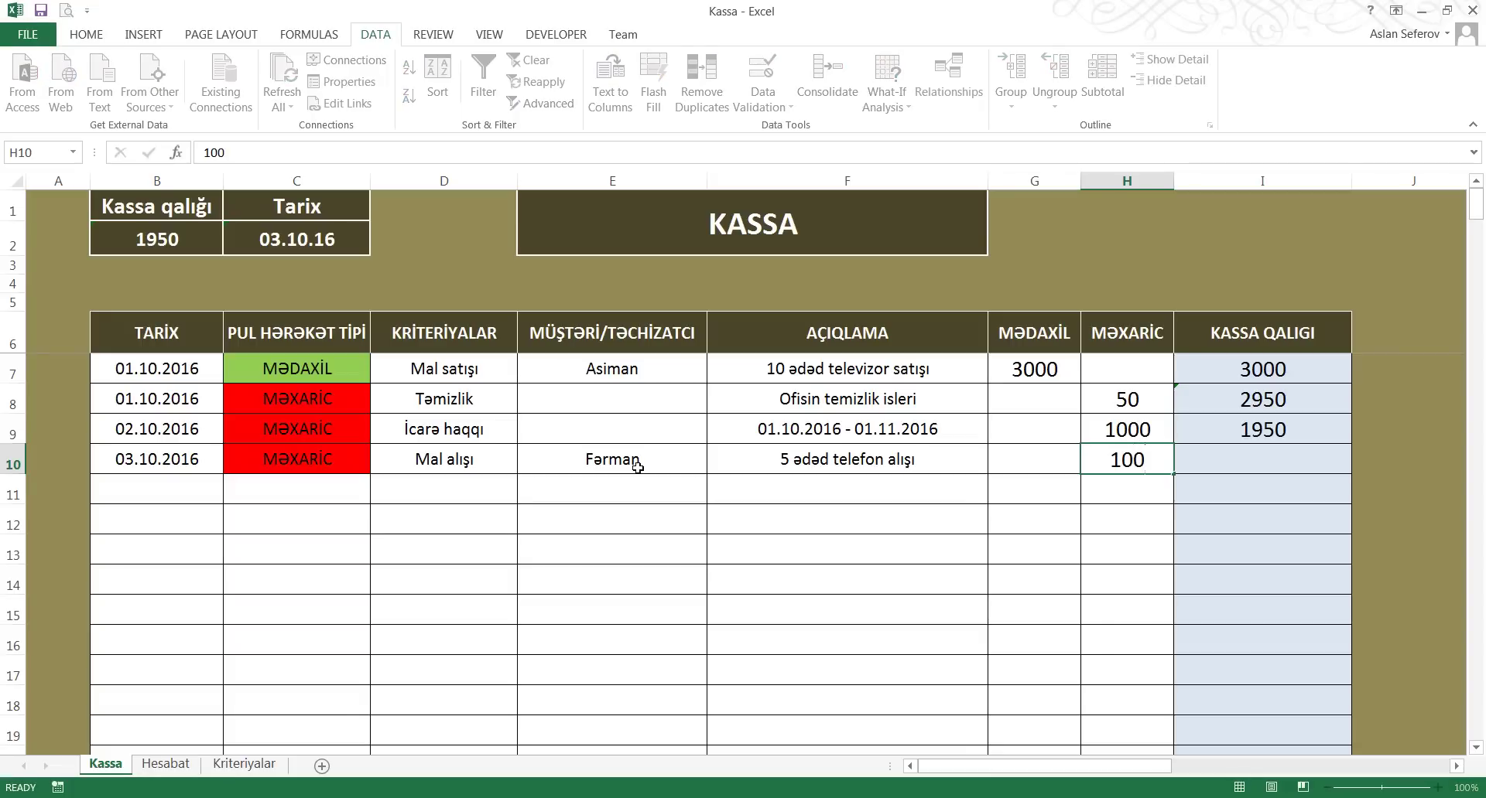
key(Return)
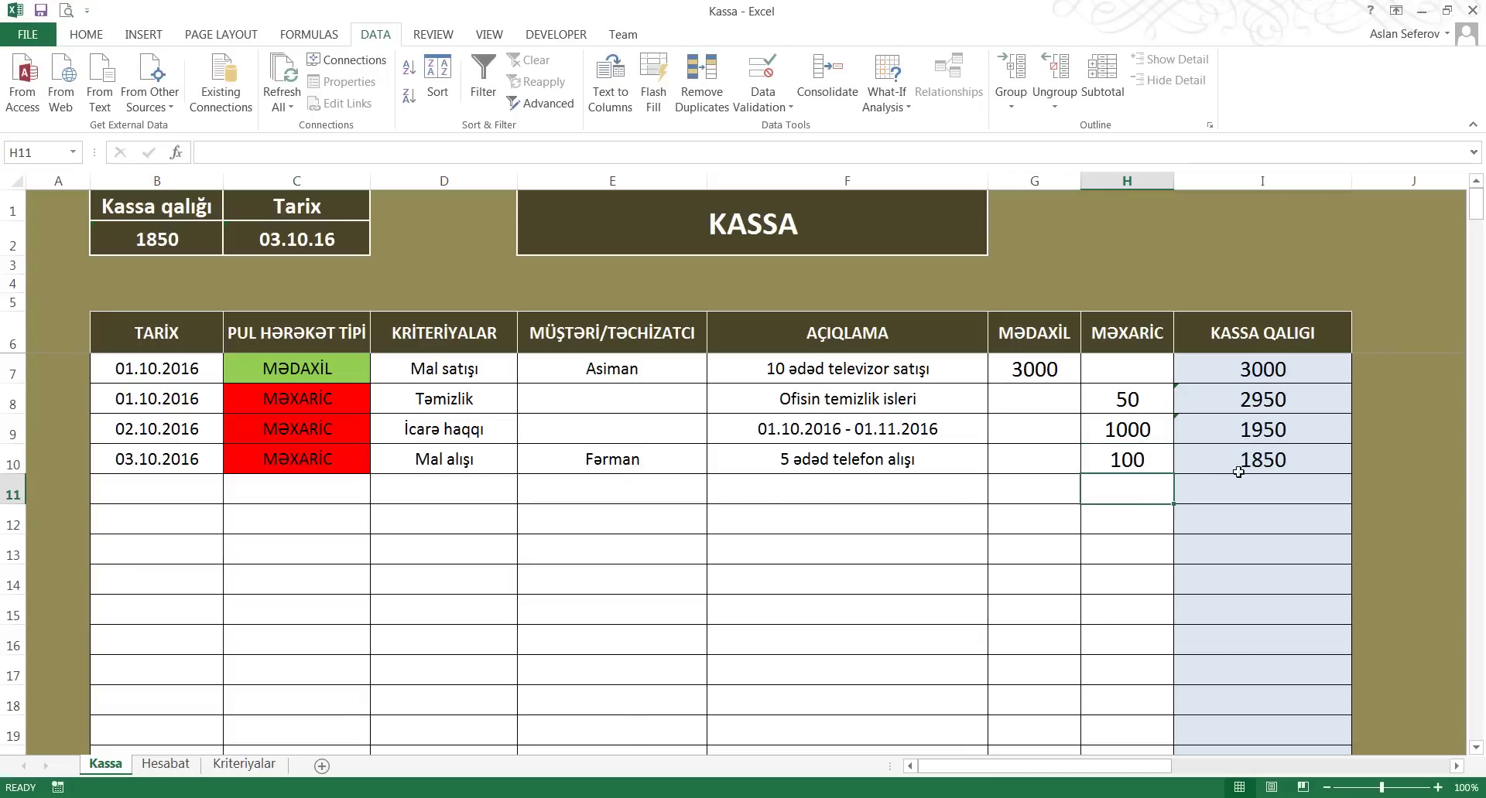
click(1137, 464)
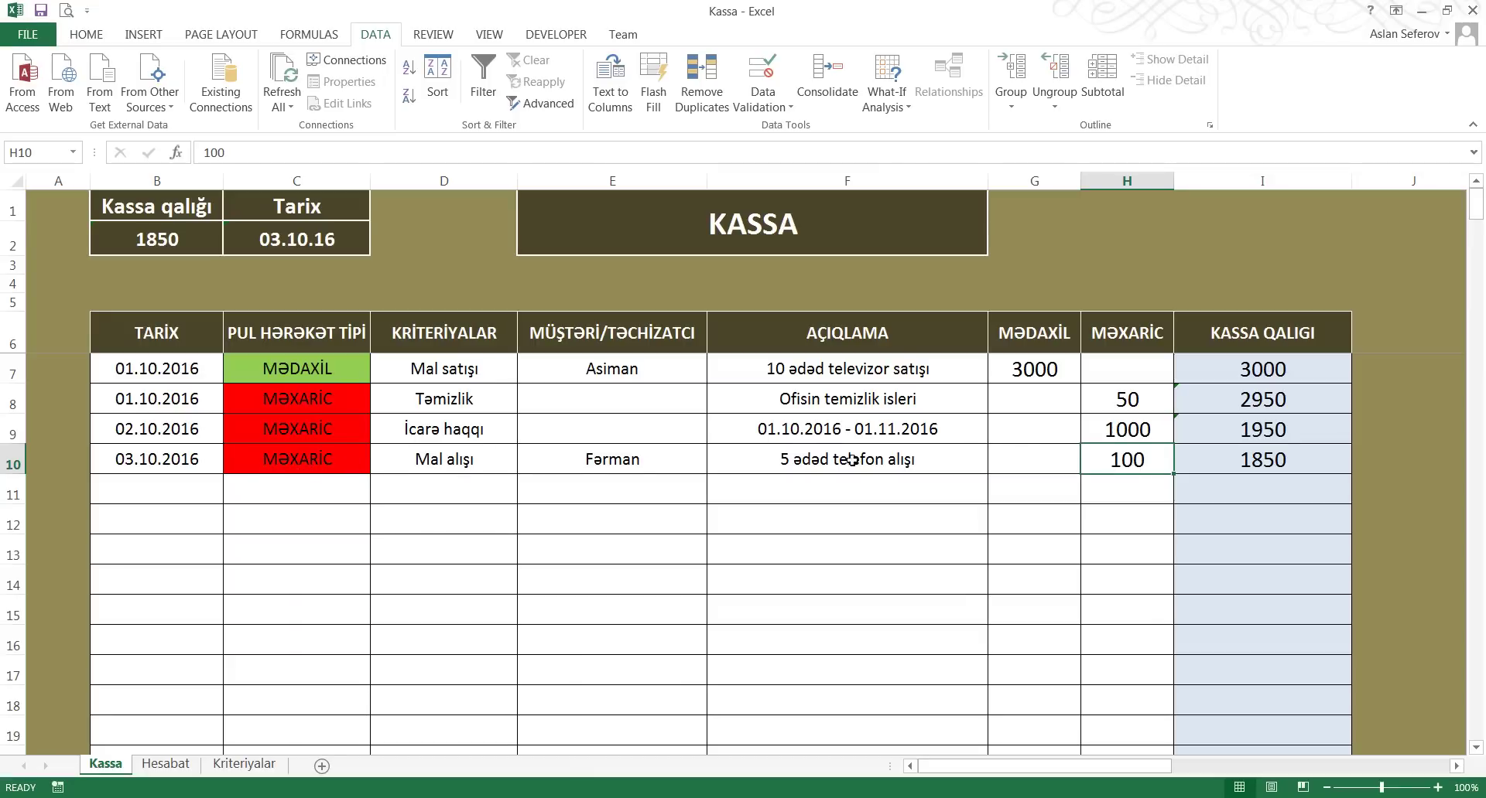
key(Delete)
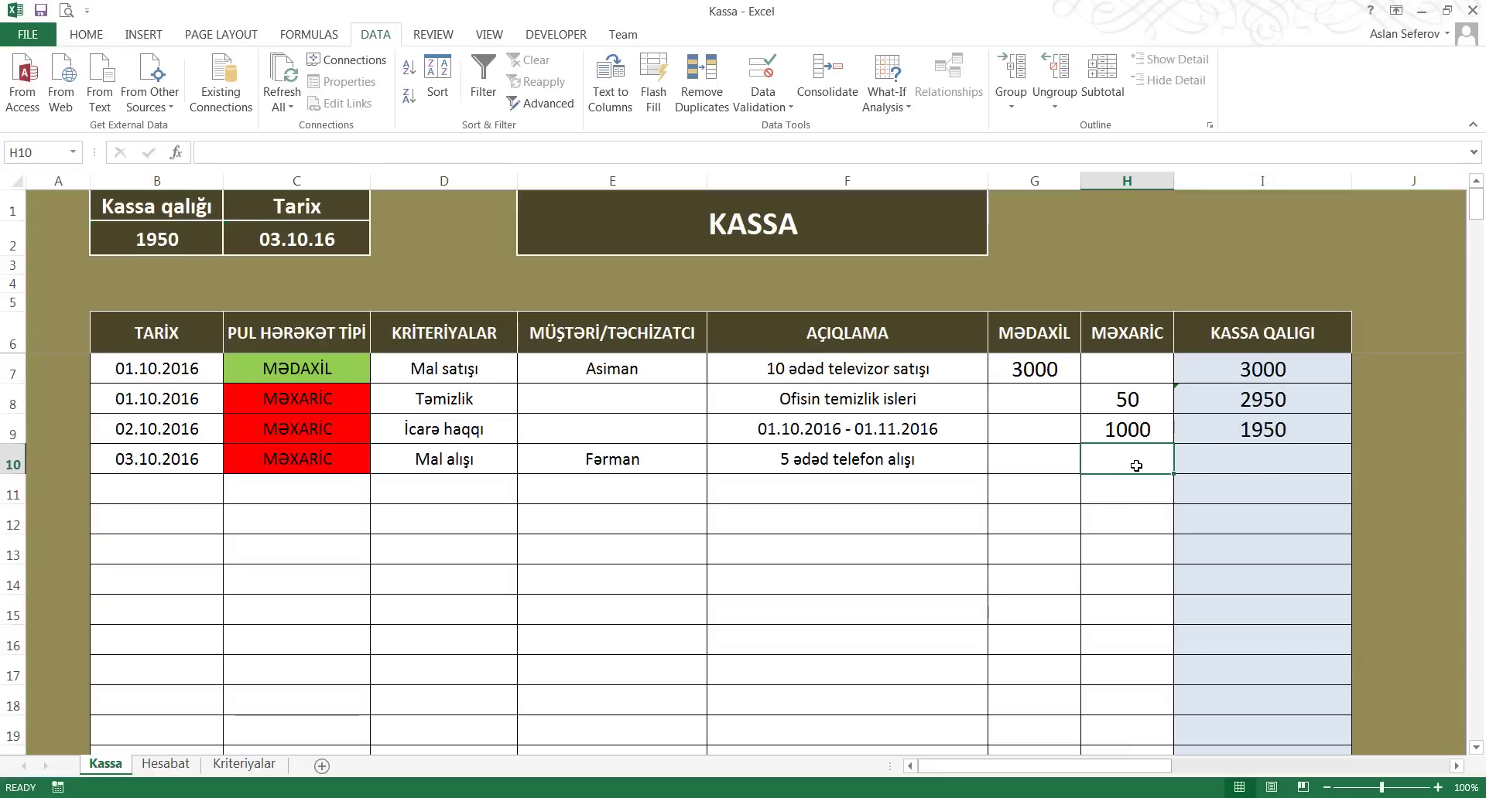
text(100)
key(Return)
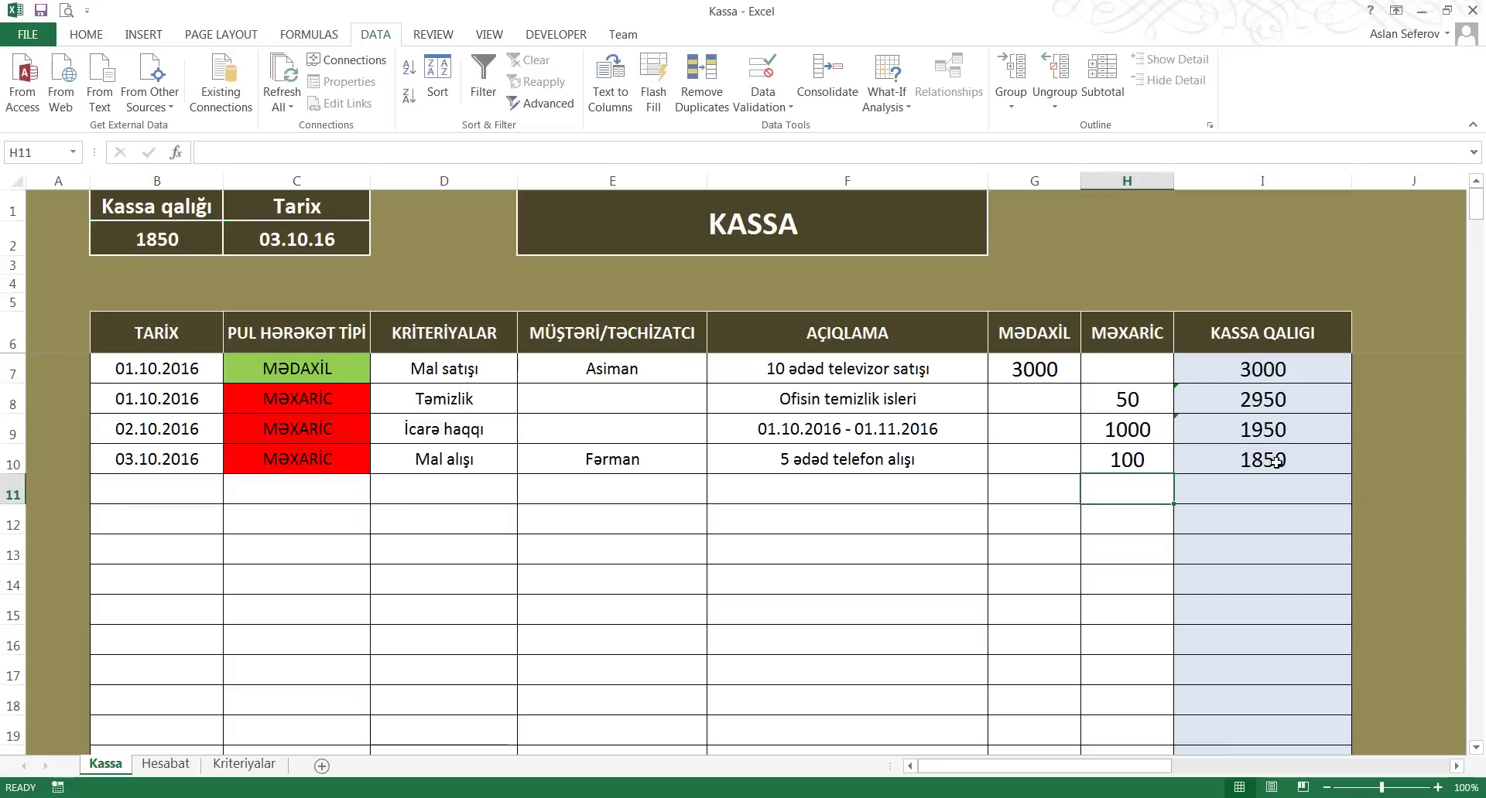
click(1137, 460)
key(Delete)
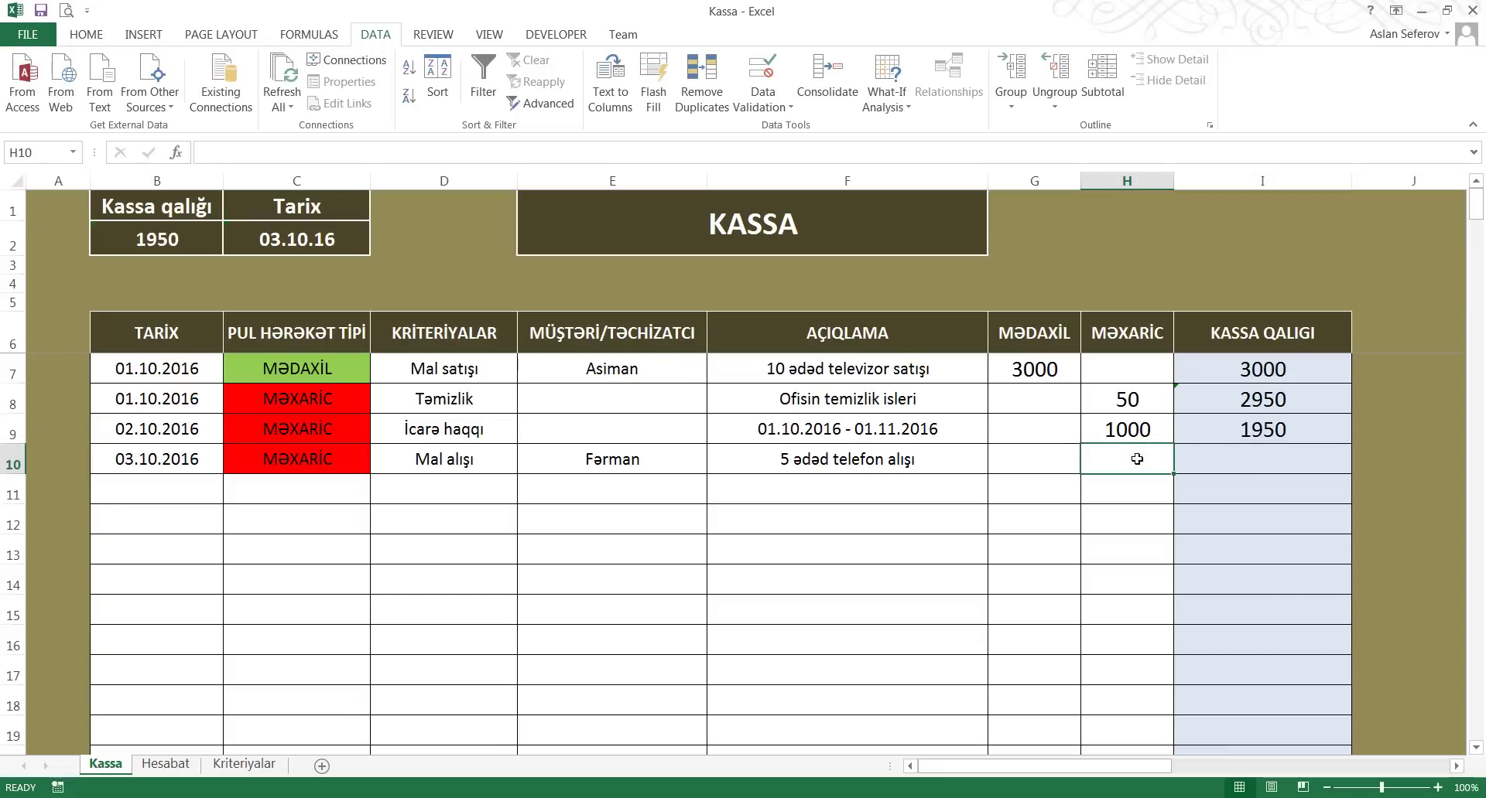
text(100)
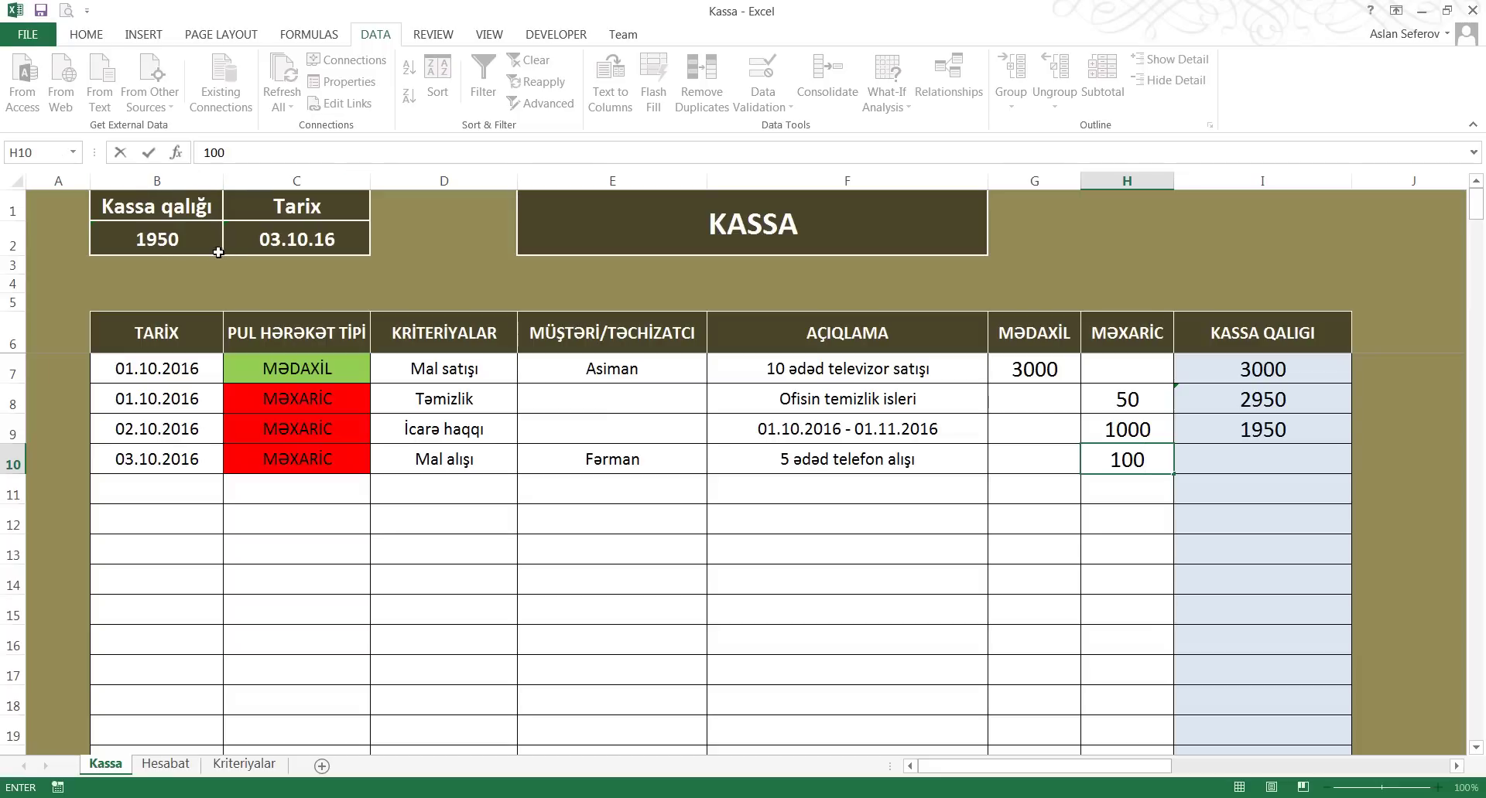
key(Return)
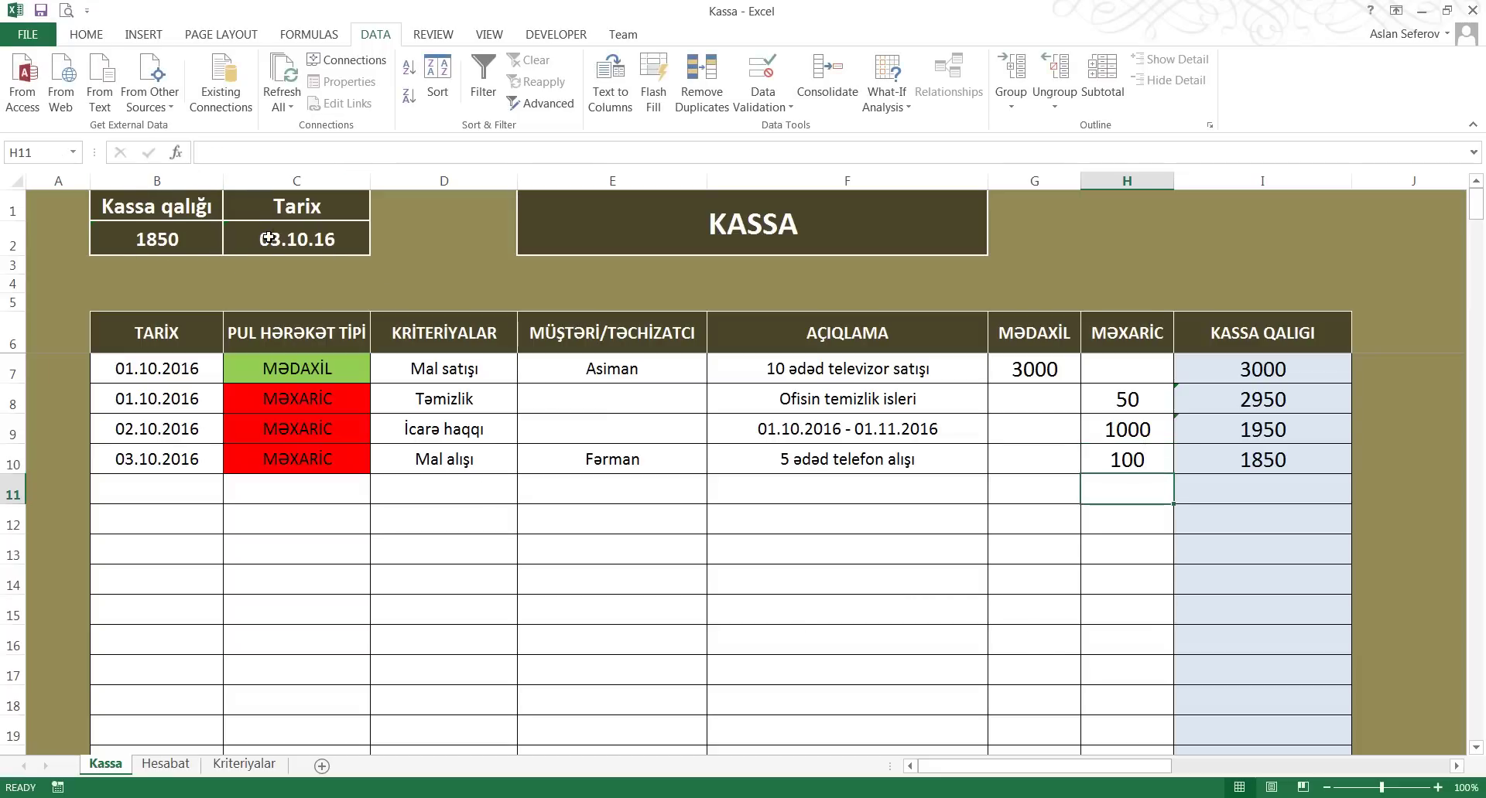
click(184, 470)
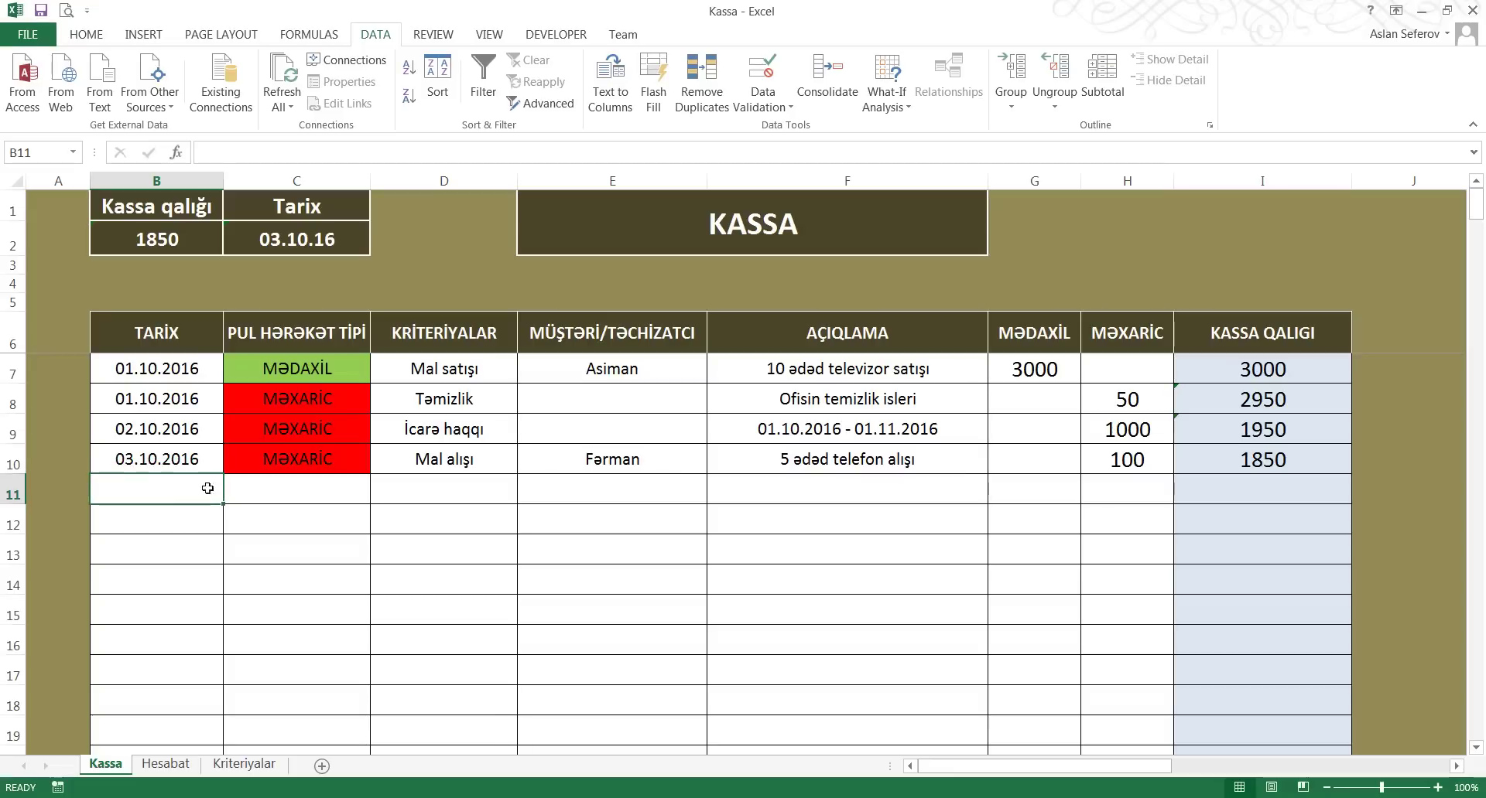
drag(175, 371, 186, 520)
click(132, 493)
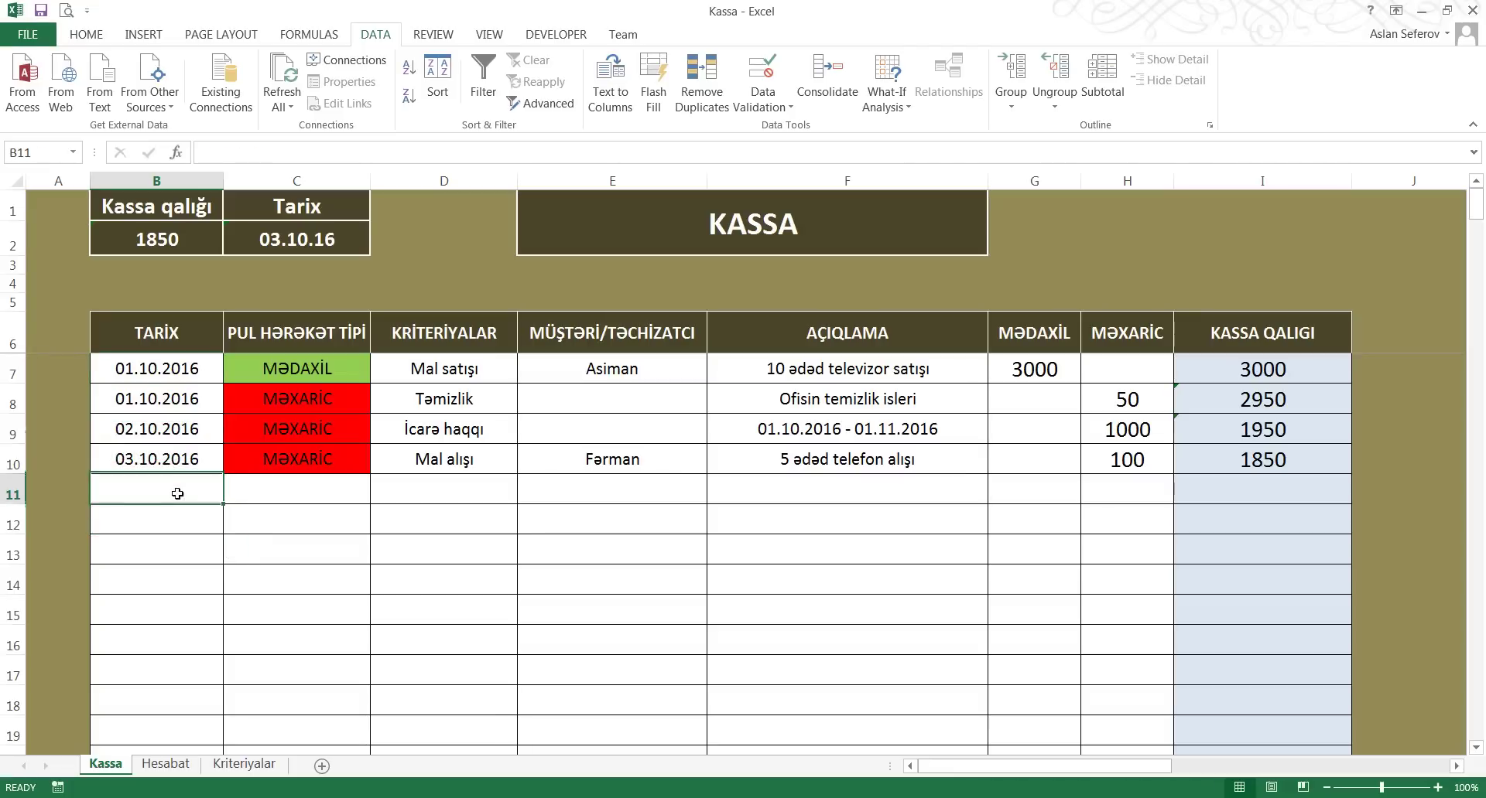
click(188, 464)
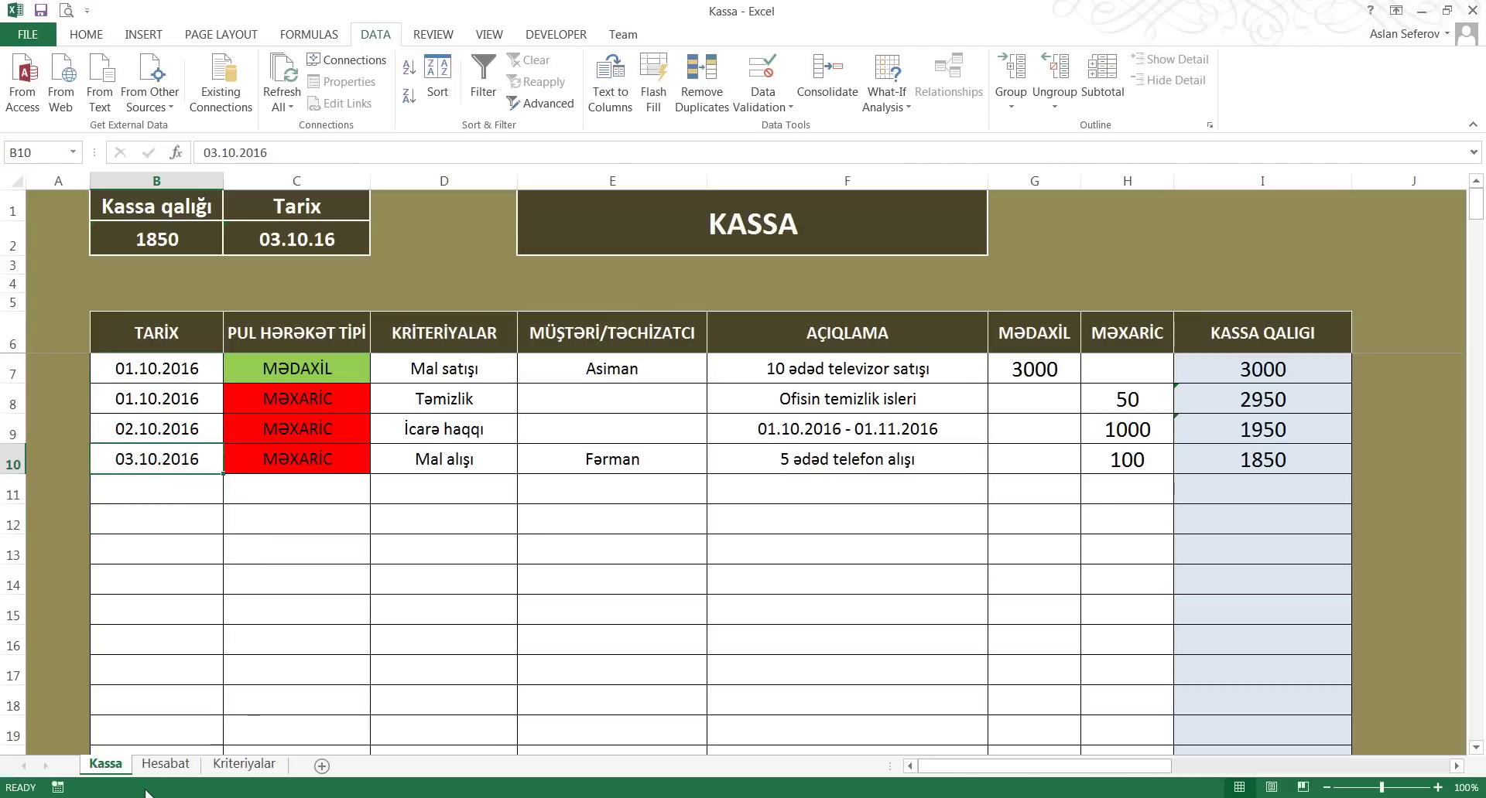
click(166, 766)
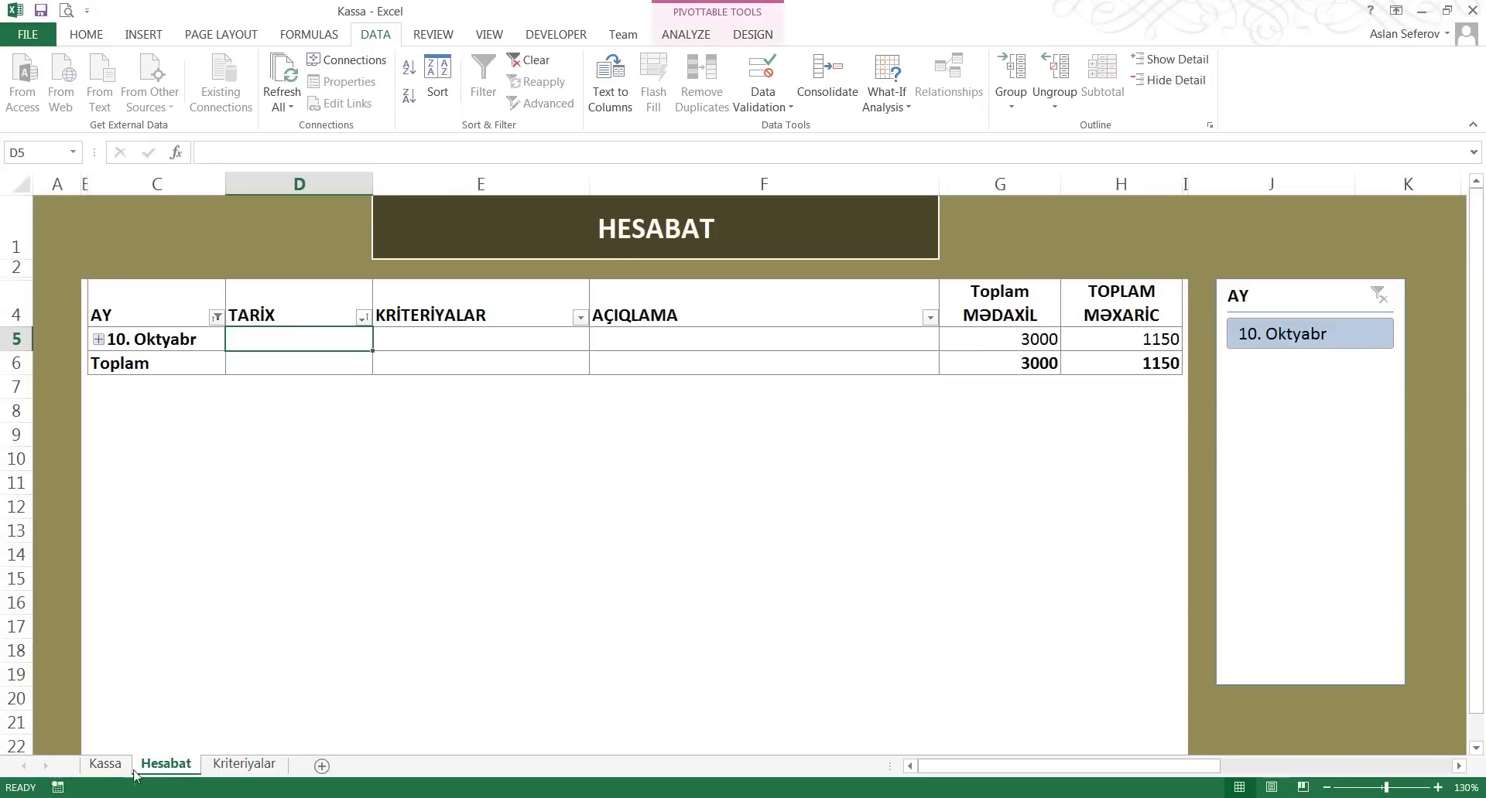
click(109, 766)
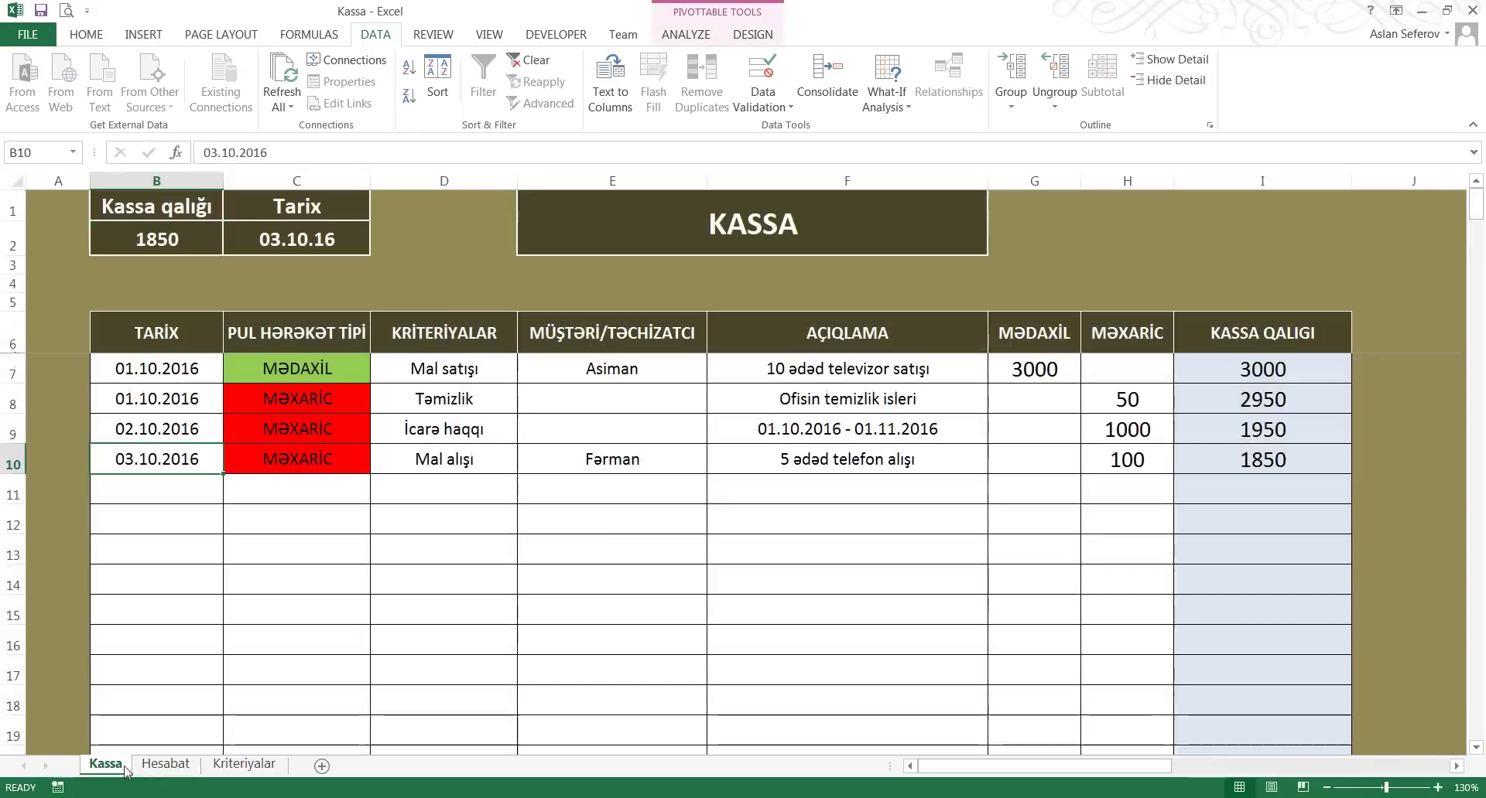
Date the next row 01.11.2016 and set its transaction type to MƏDAXİL
click(164, 501)
text(0)
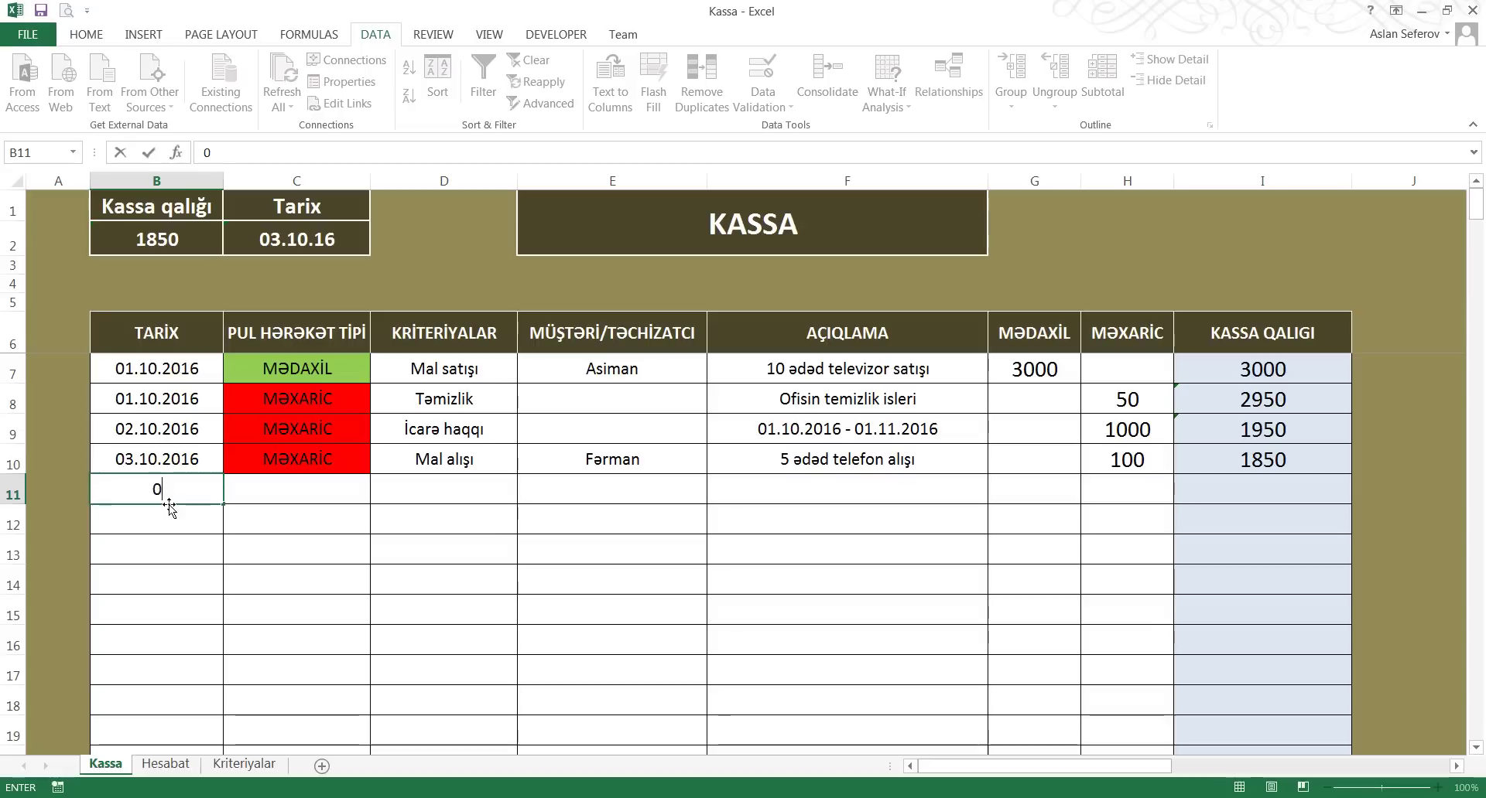
text(1.11.20)
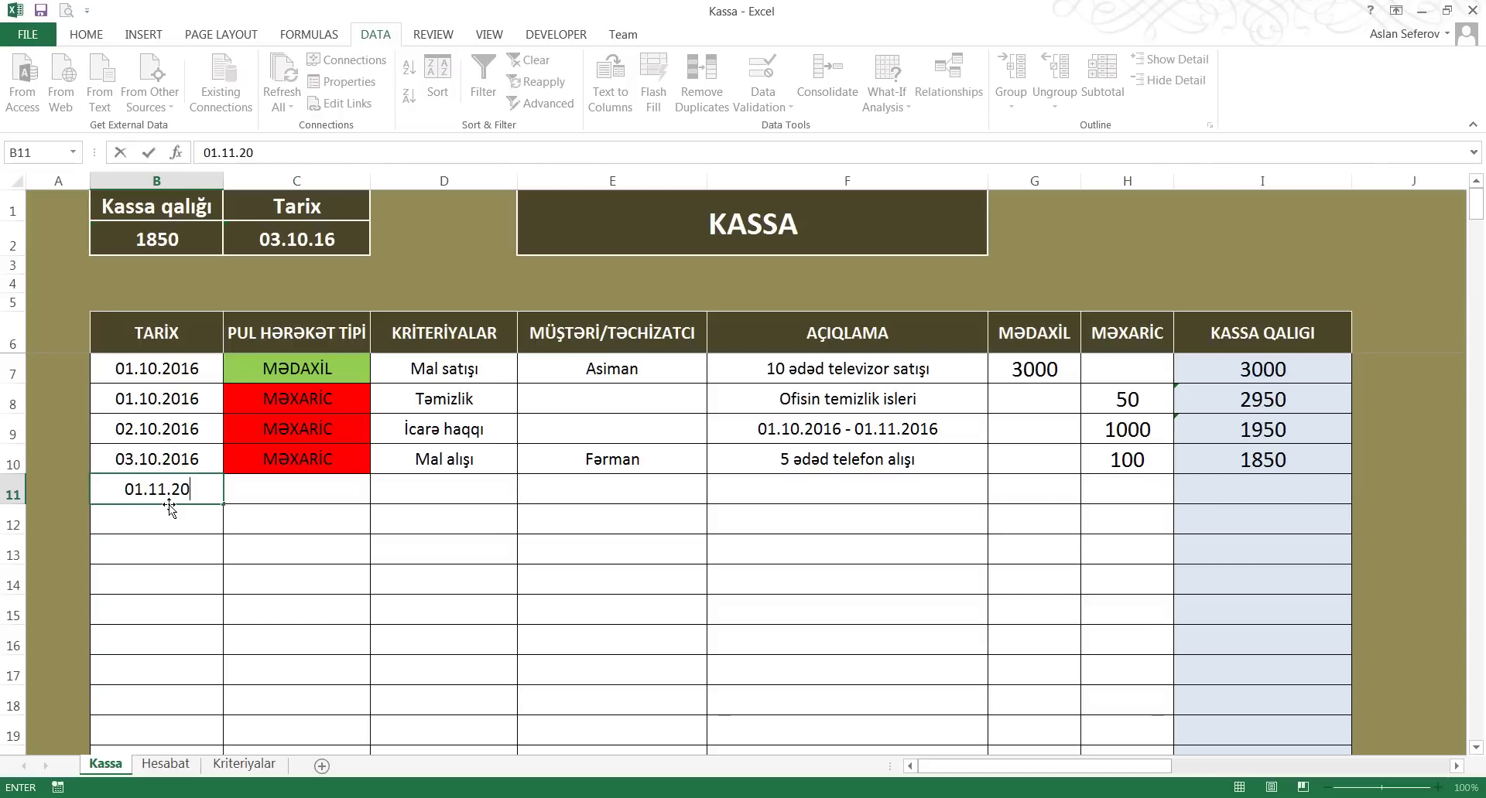
text(16)
key(Tab)
click(375, 493)
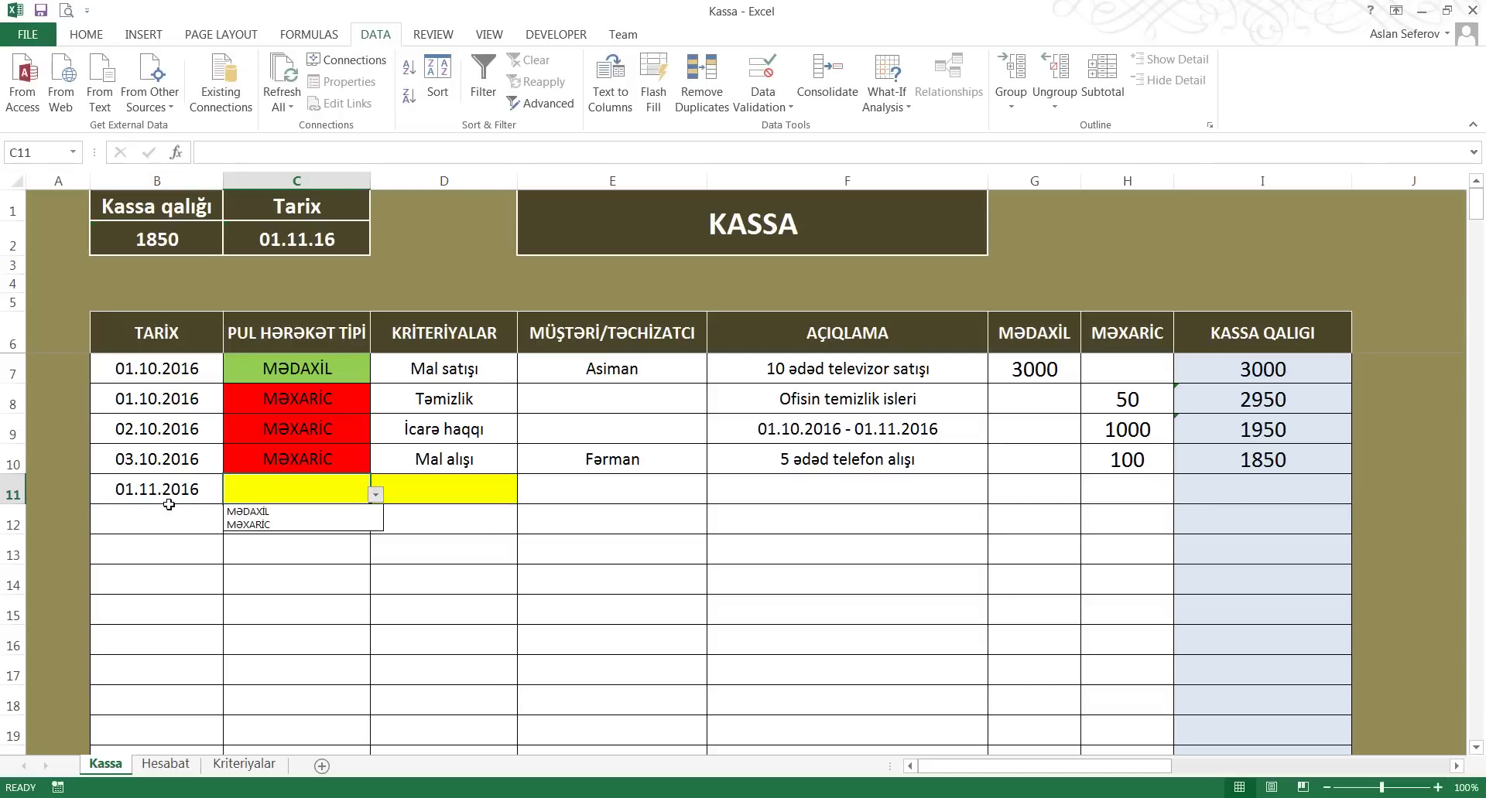
click(269, 483)
click(375, 493)
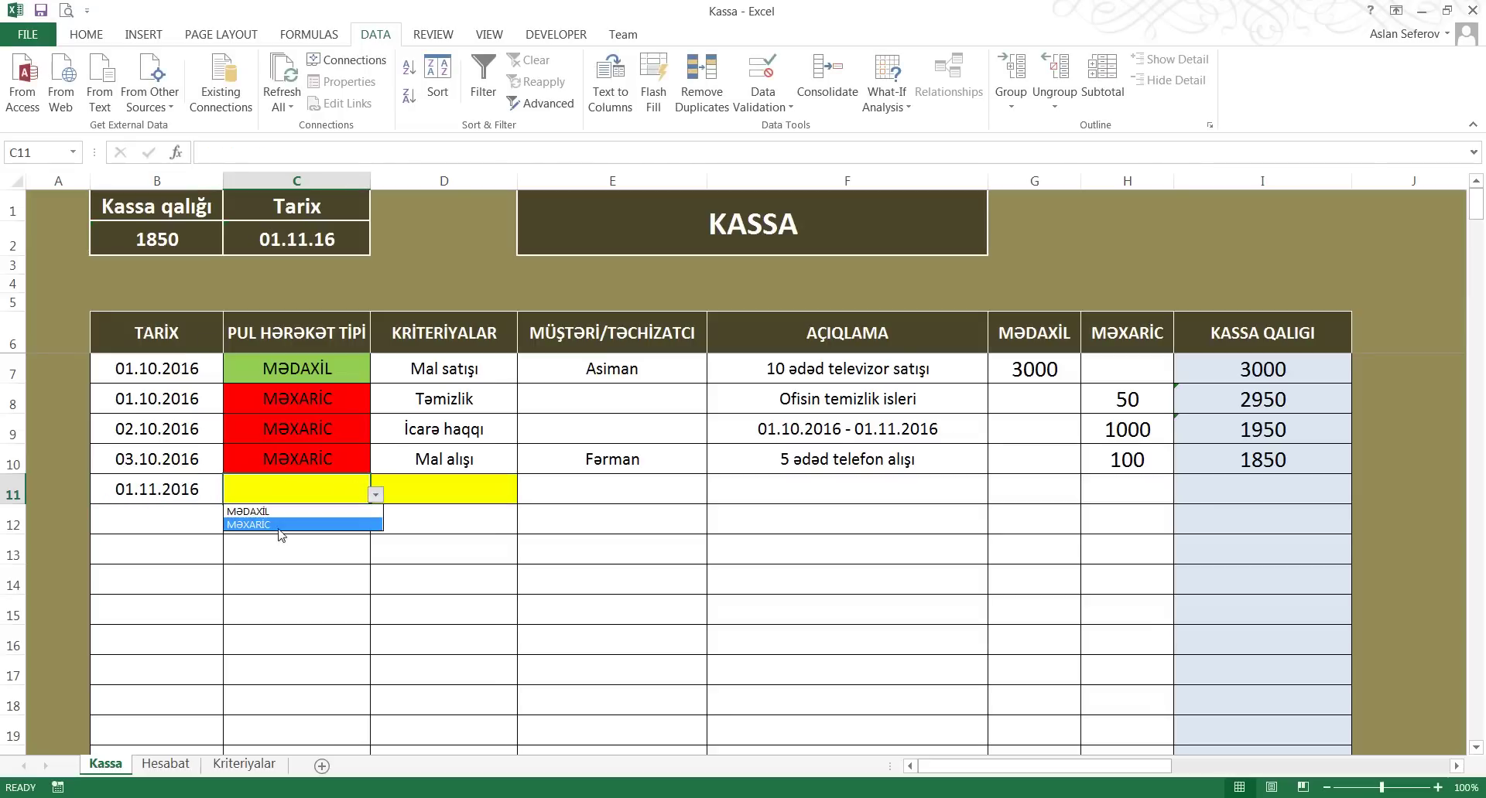
click(271, 511)
Set the row's criterion in D11 to Mal satışı
click(462, 492)
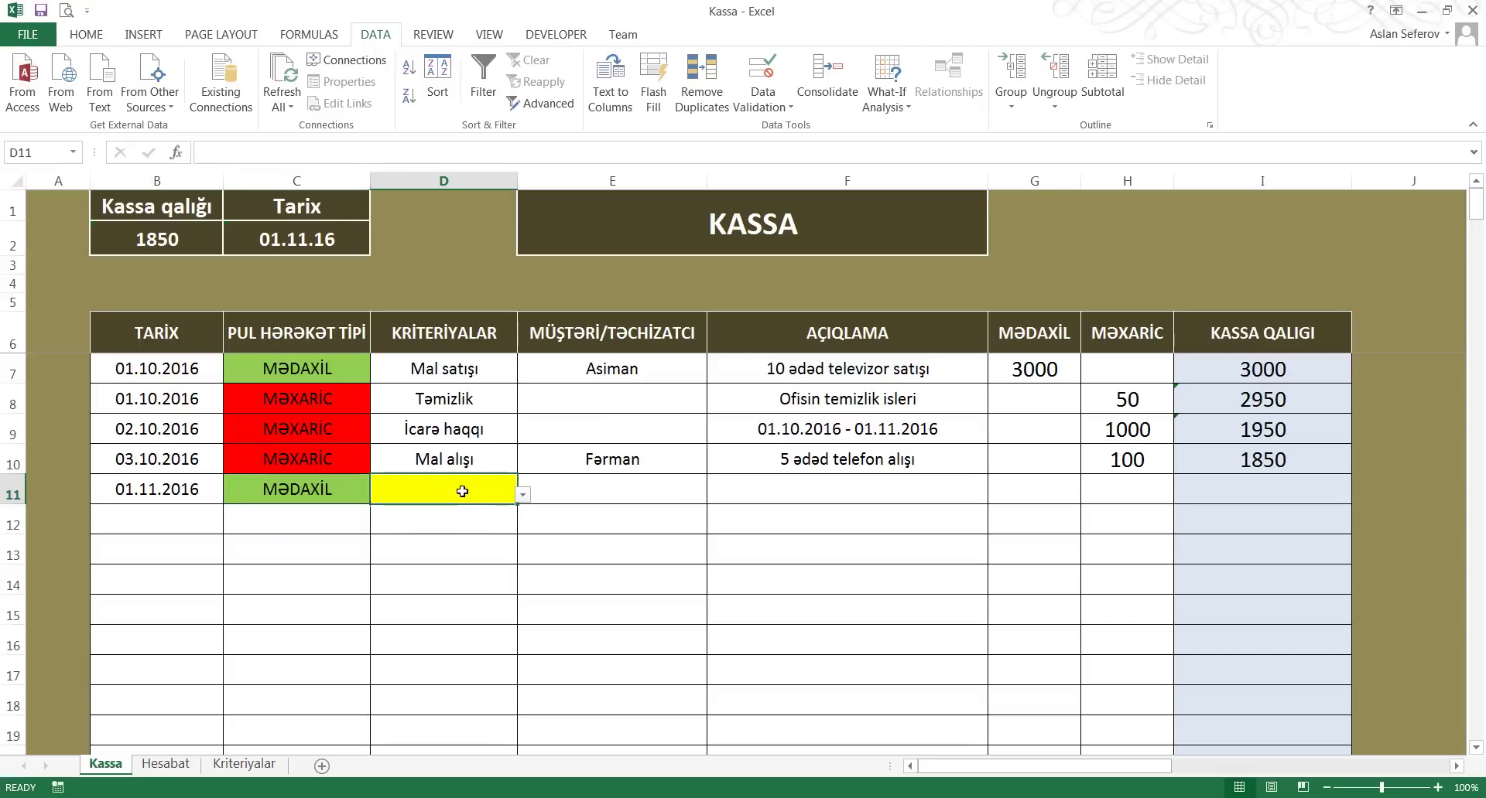
click(523, 493)
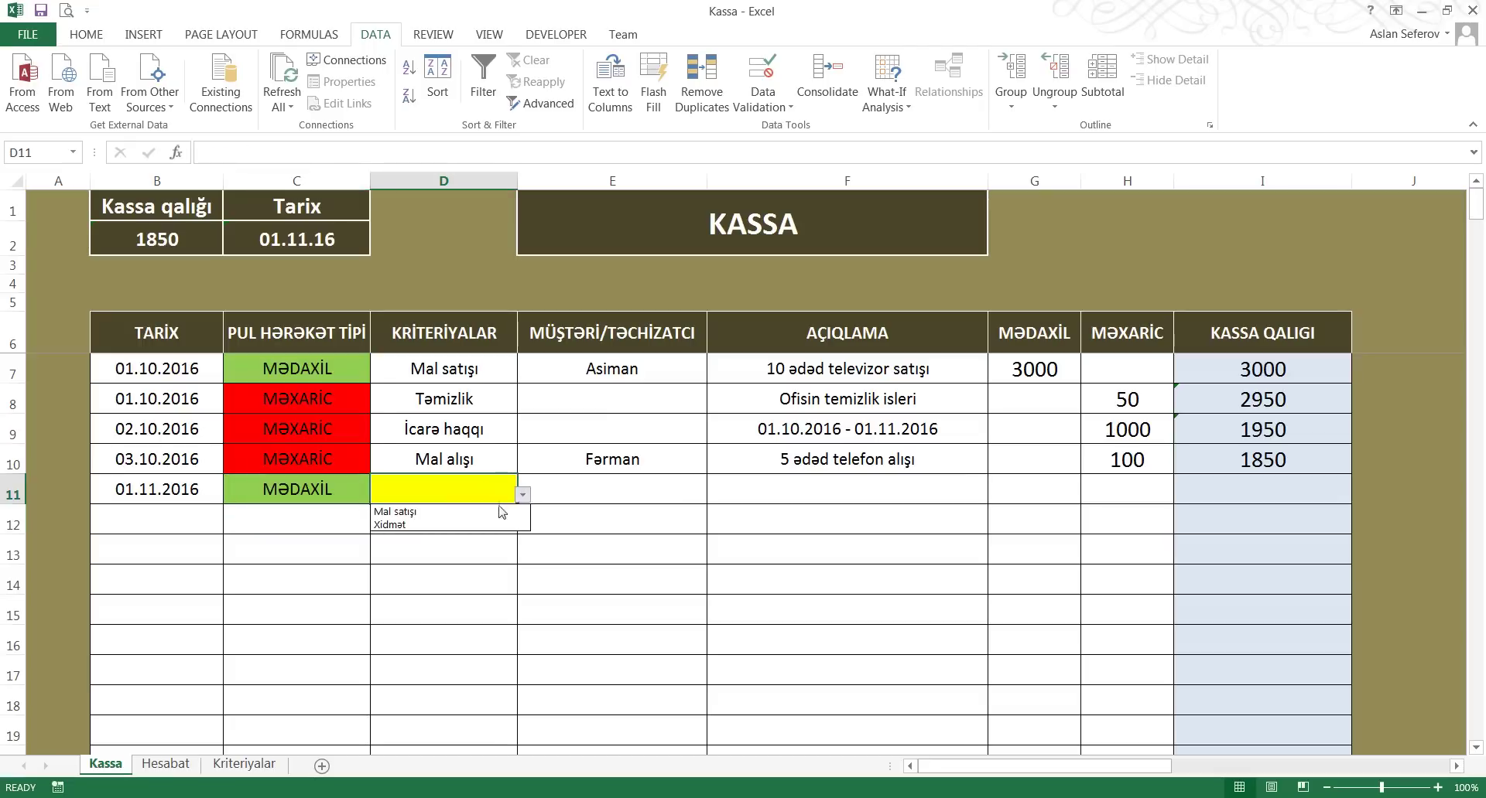
click(457, 512)
click(613, 495)
click(799, 493)
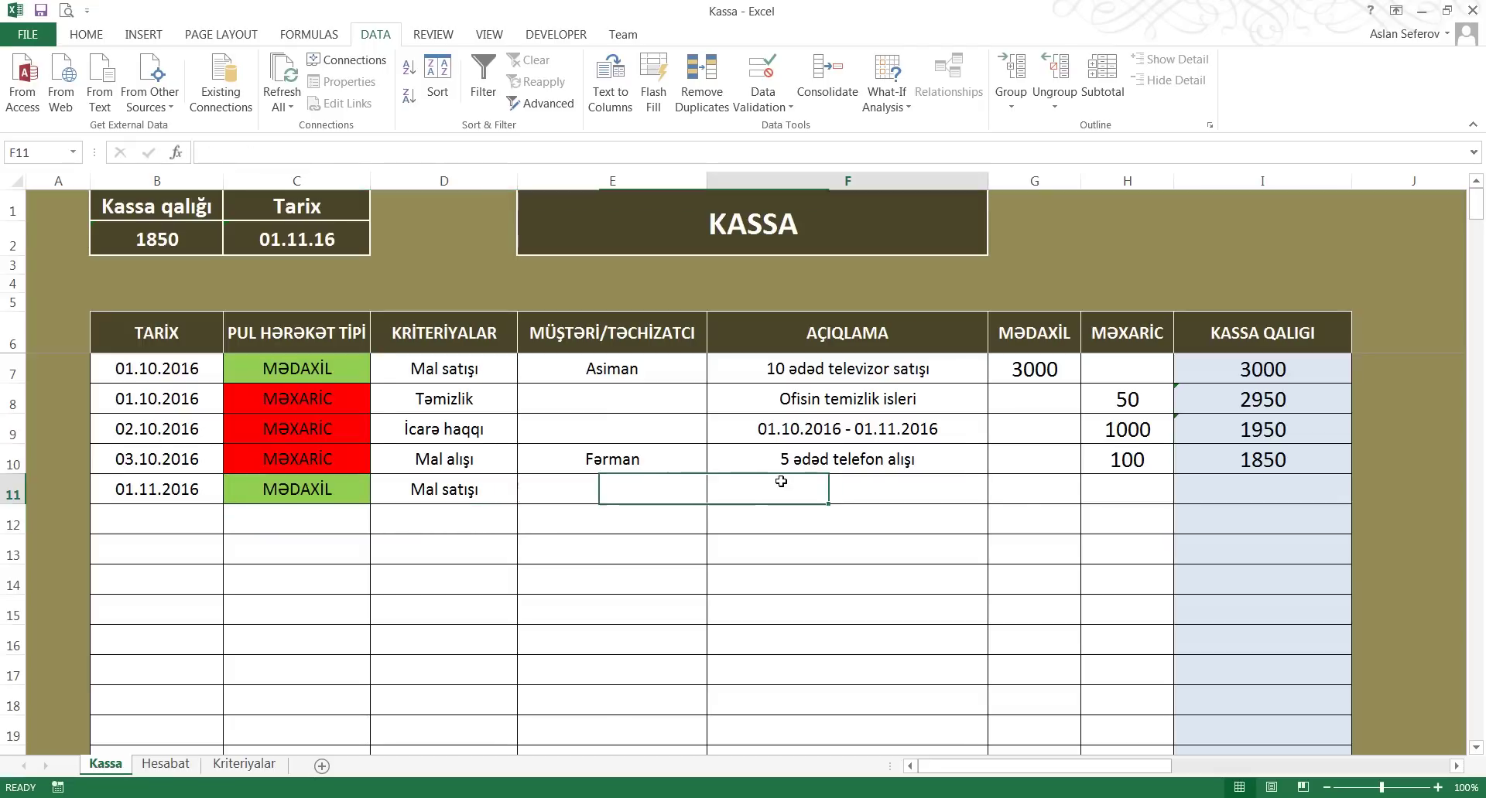
key(Left)
key(Left)
key(Left)
click(837, 482)
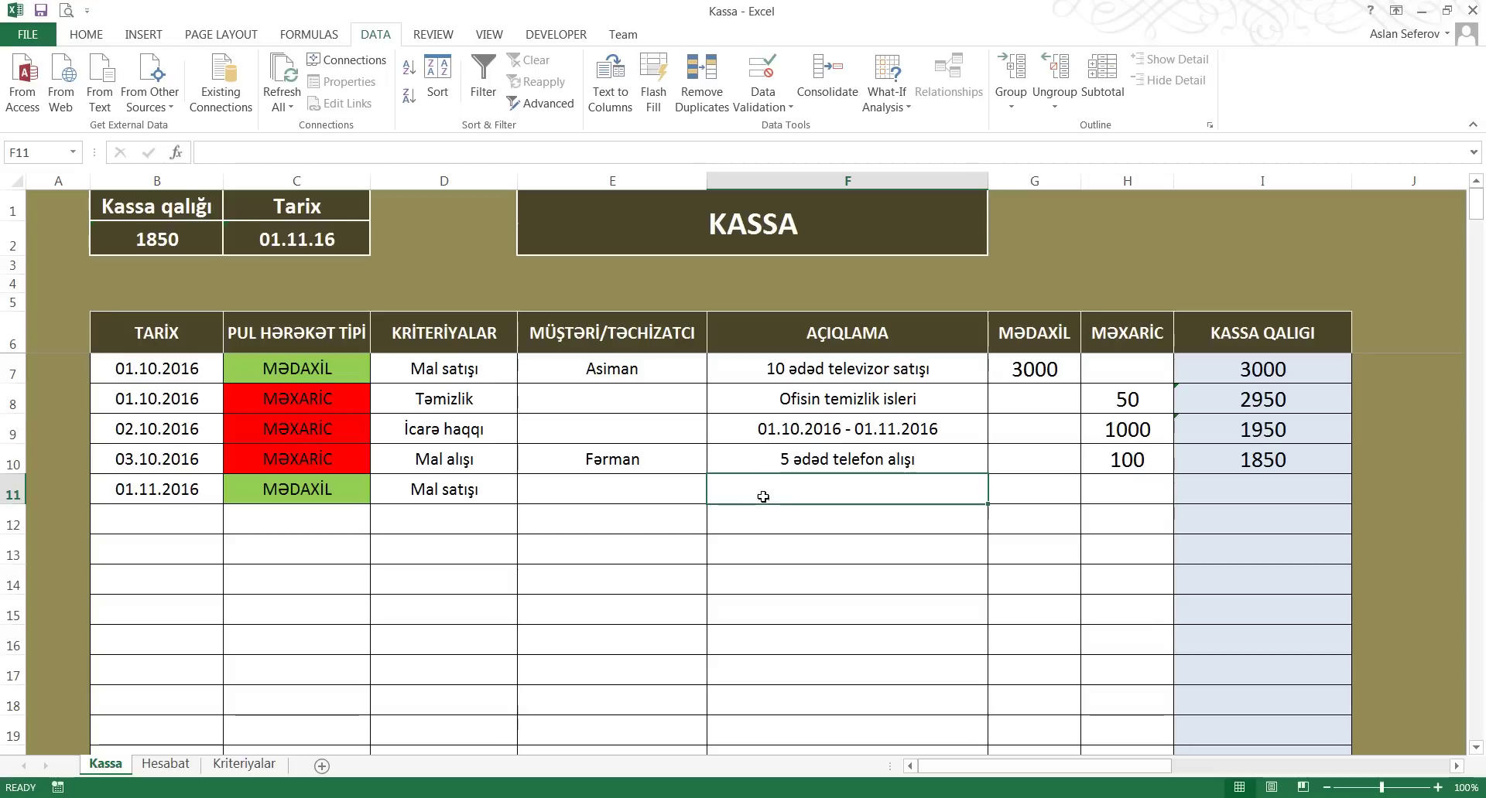
Enter the description '5 ədəd paltaryuyan satışı' in F11
text(5)
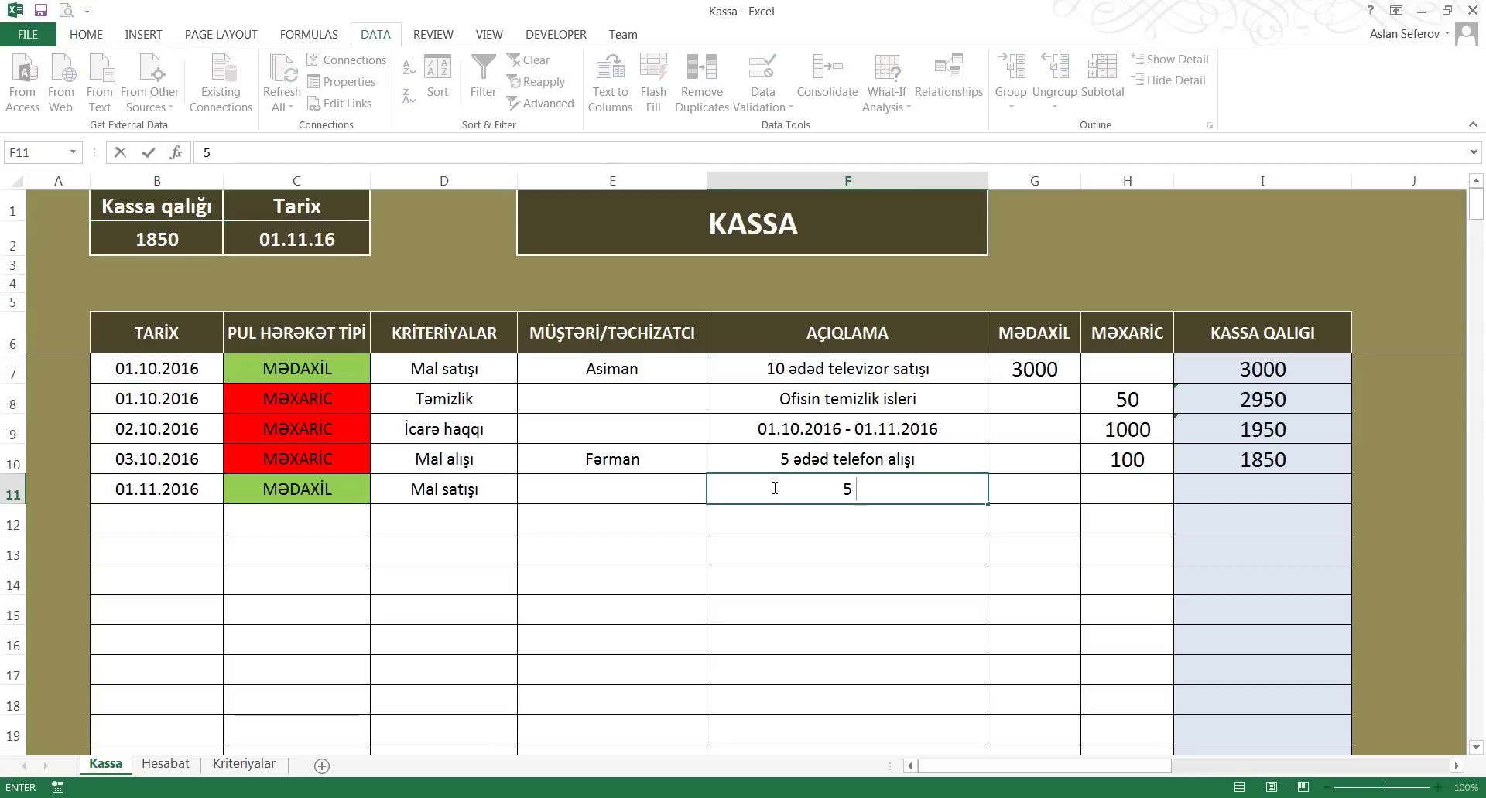
text( ədəd )
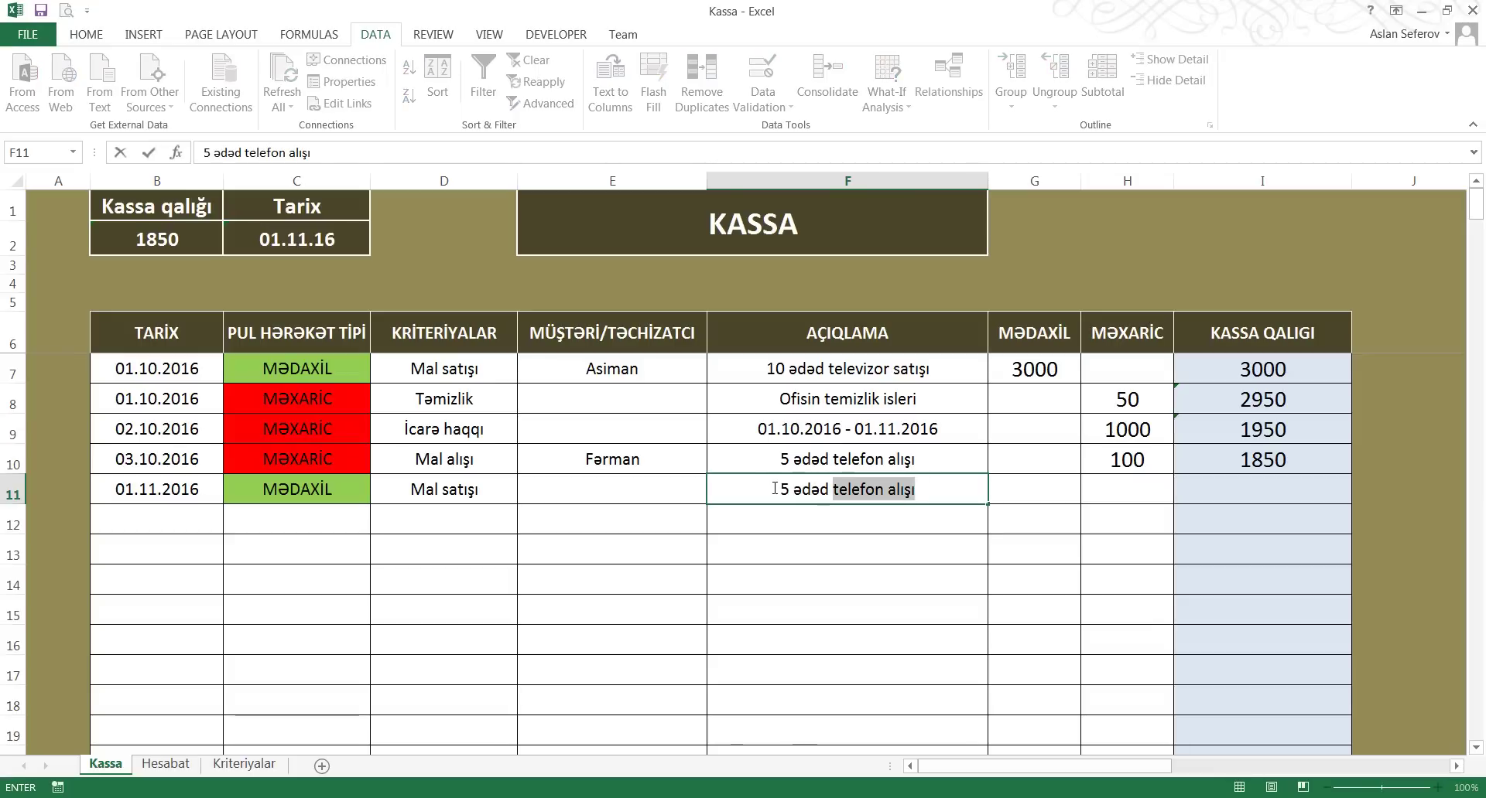
text(paltar)
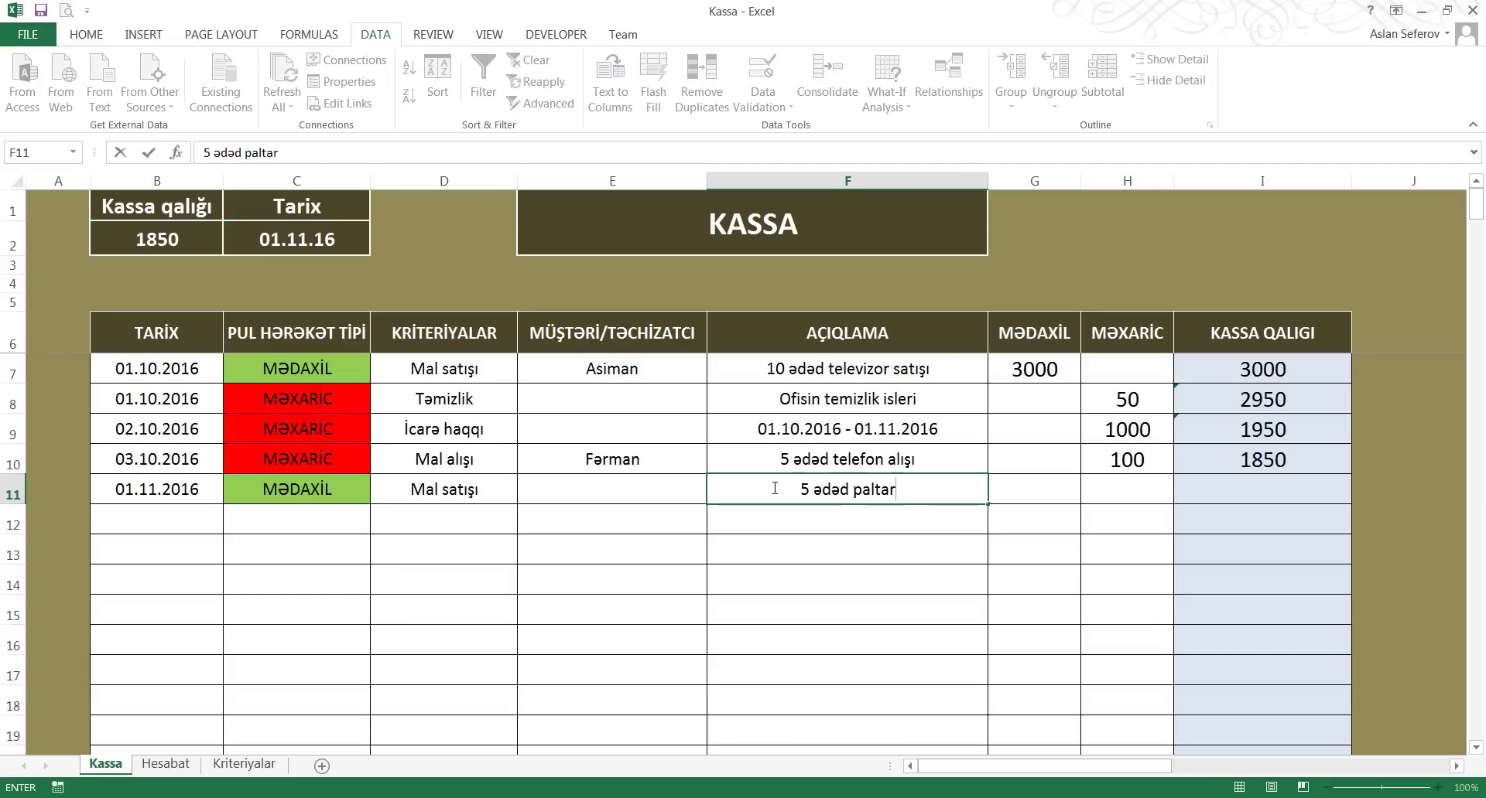
text(yuyan)
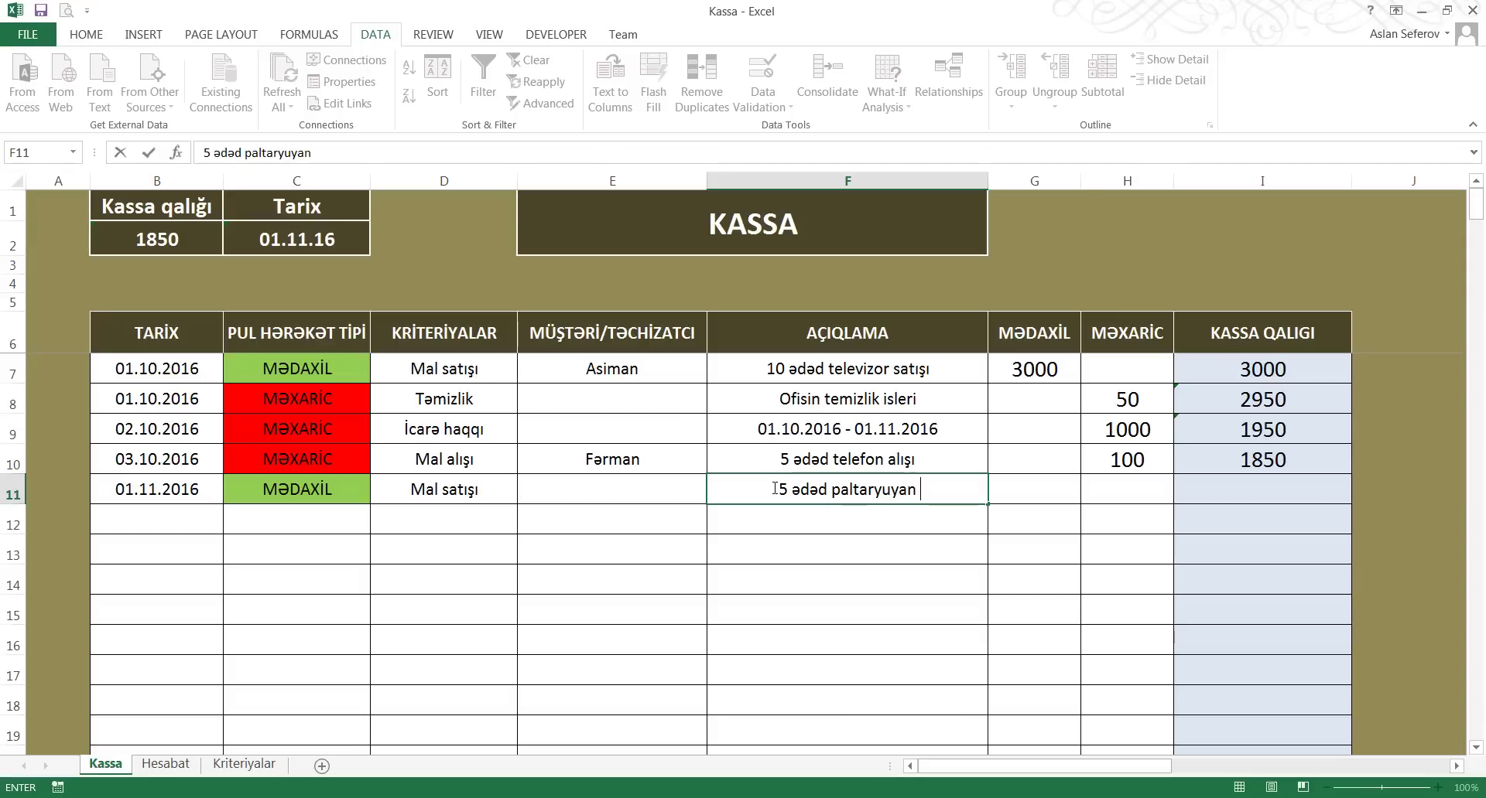
text( satışı)
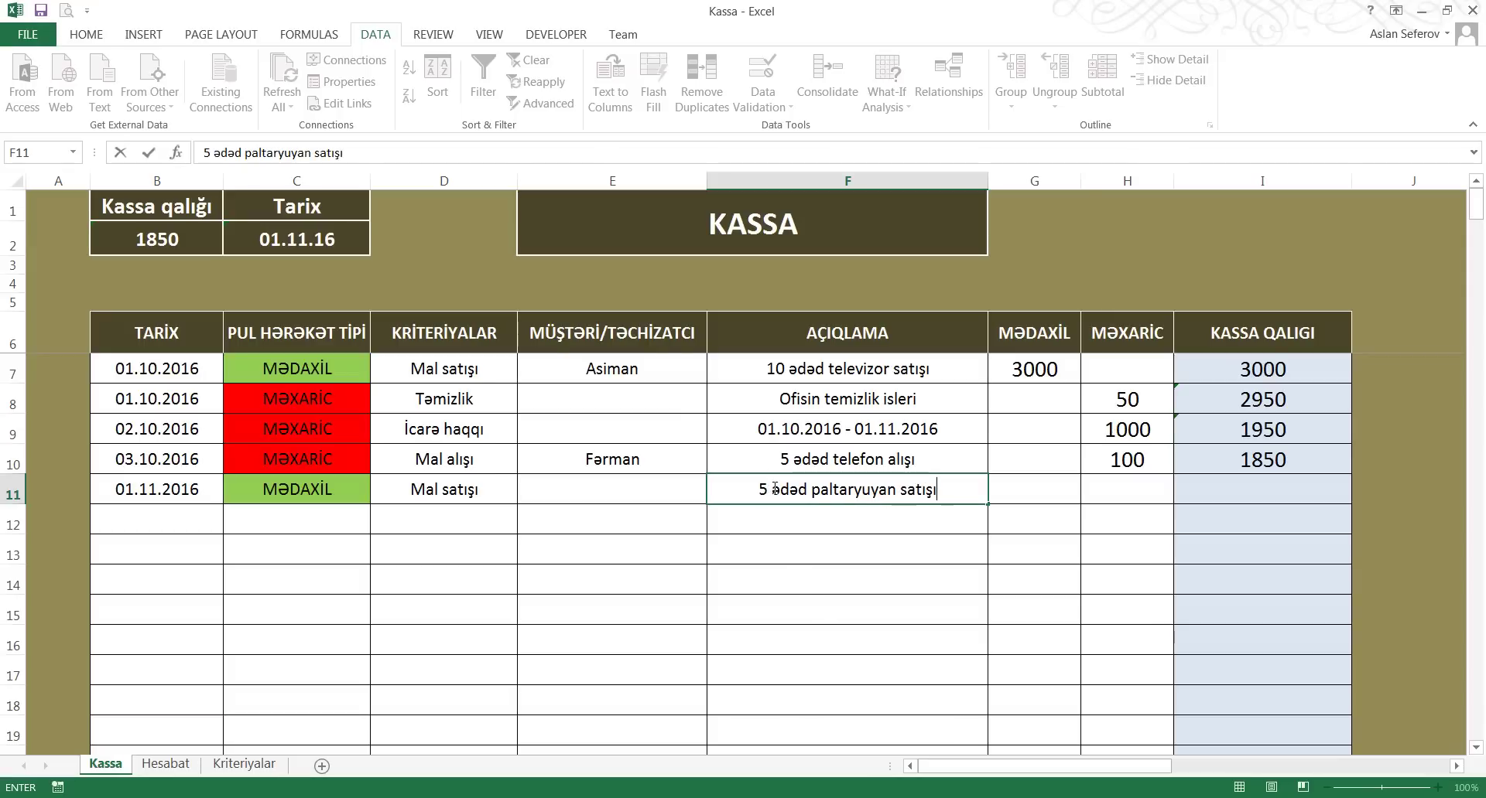
key(Return)
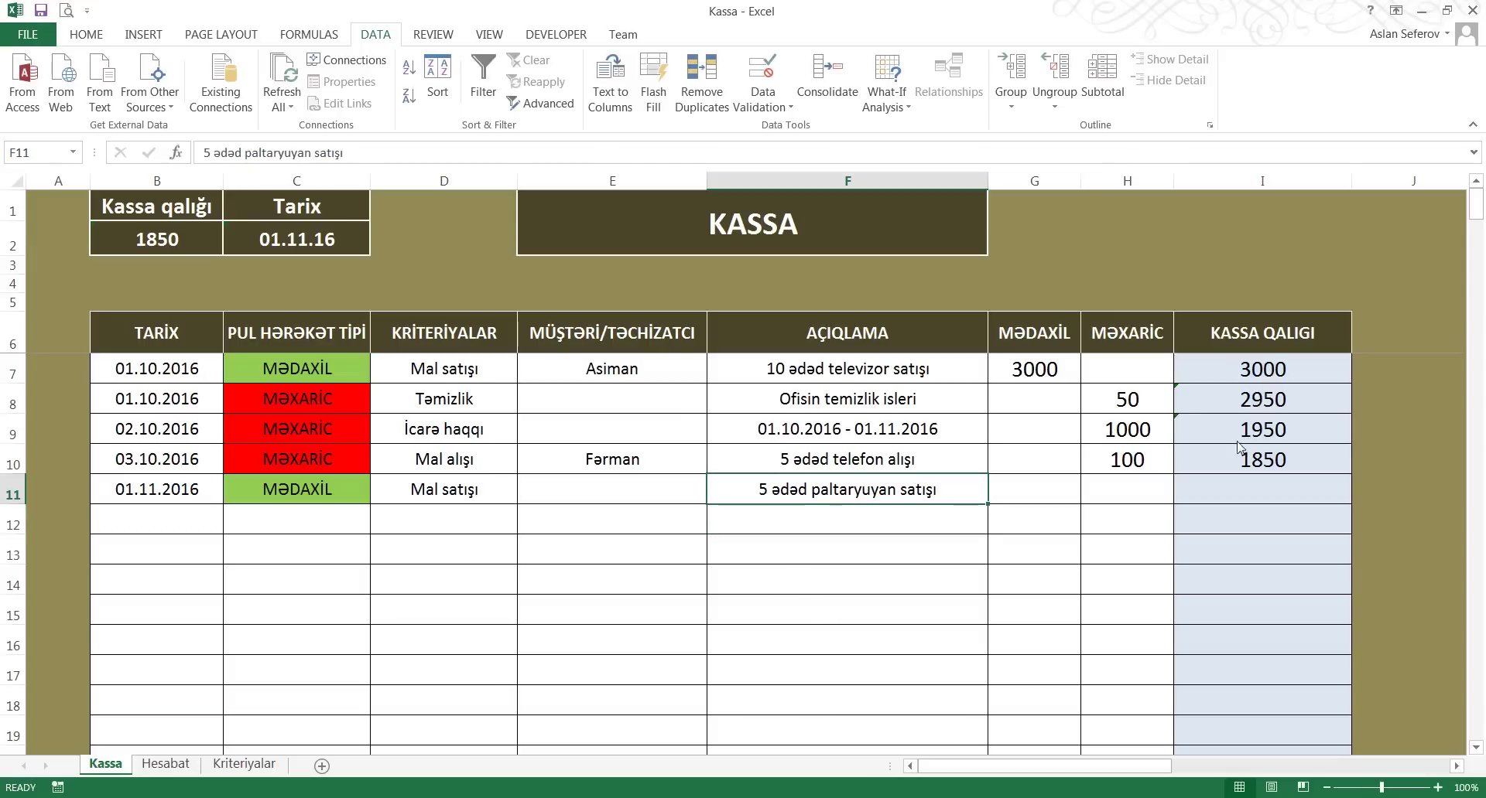
click(1135, 504)
text(3000)
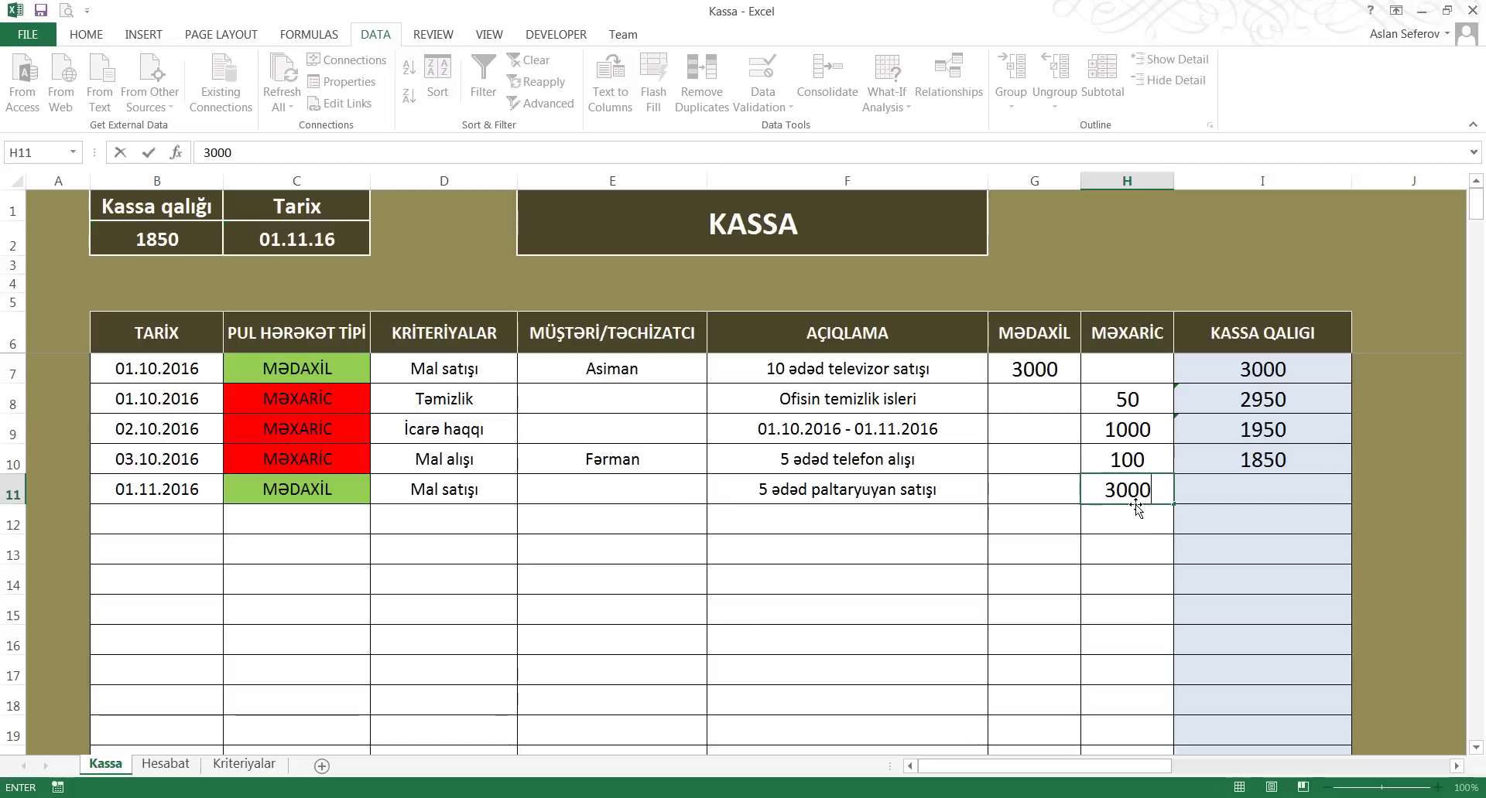
key(Return)
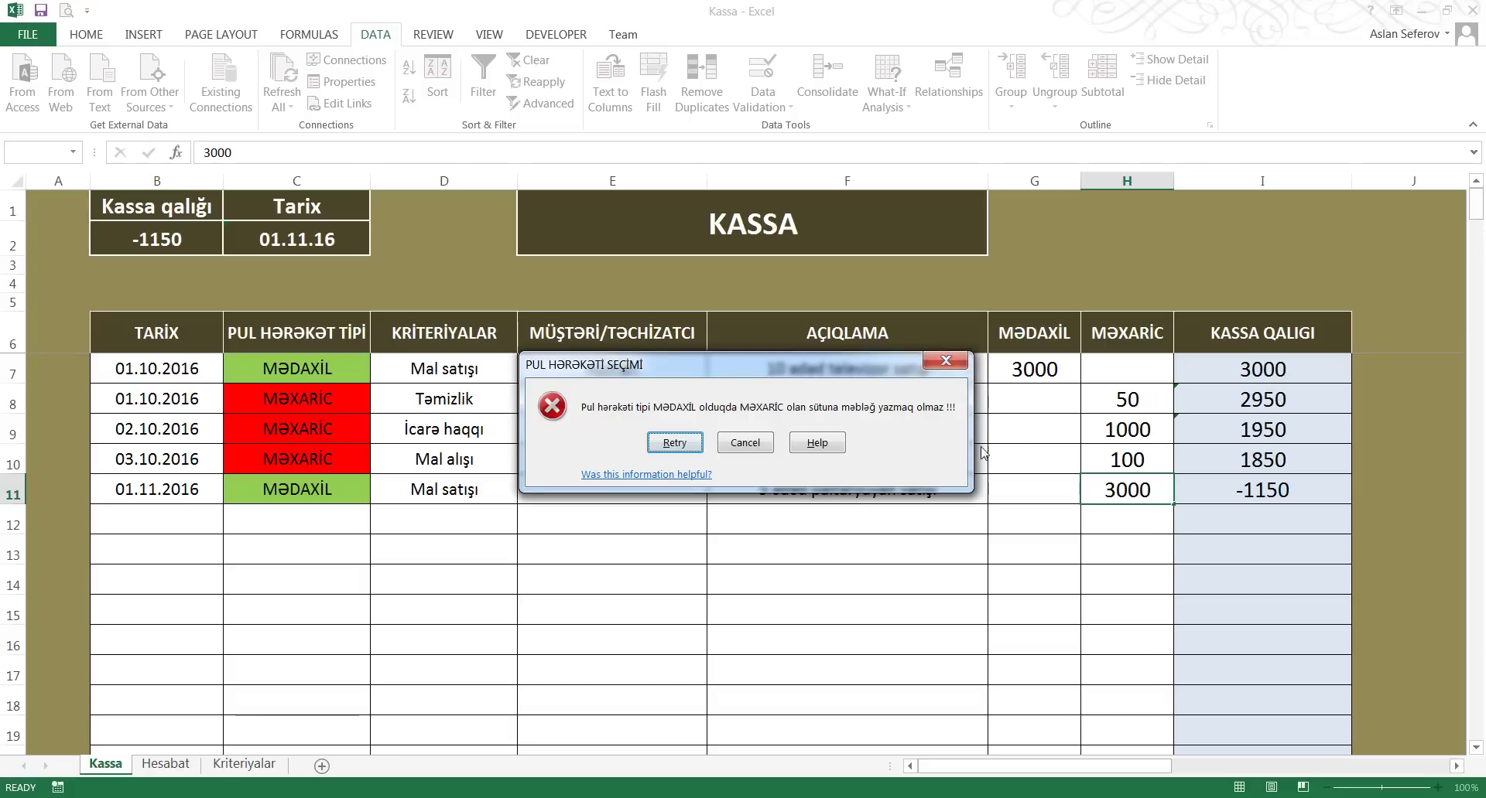
click(653, 448)
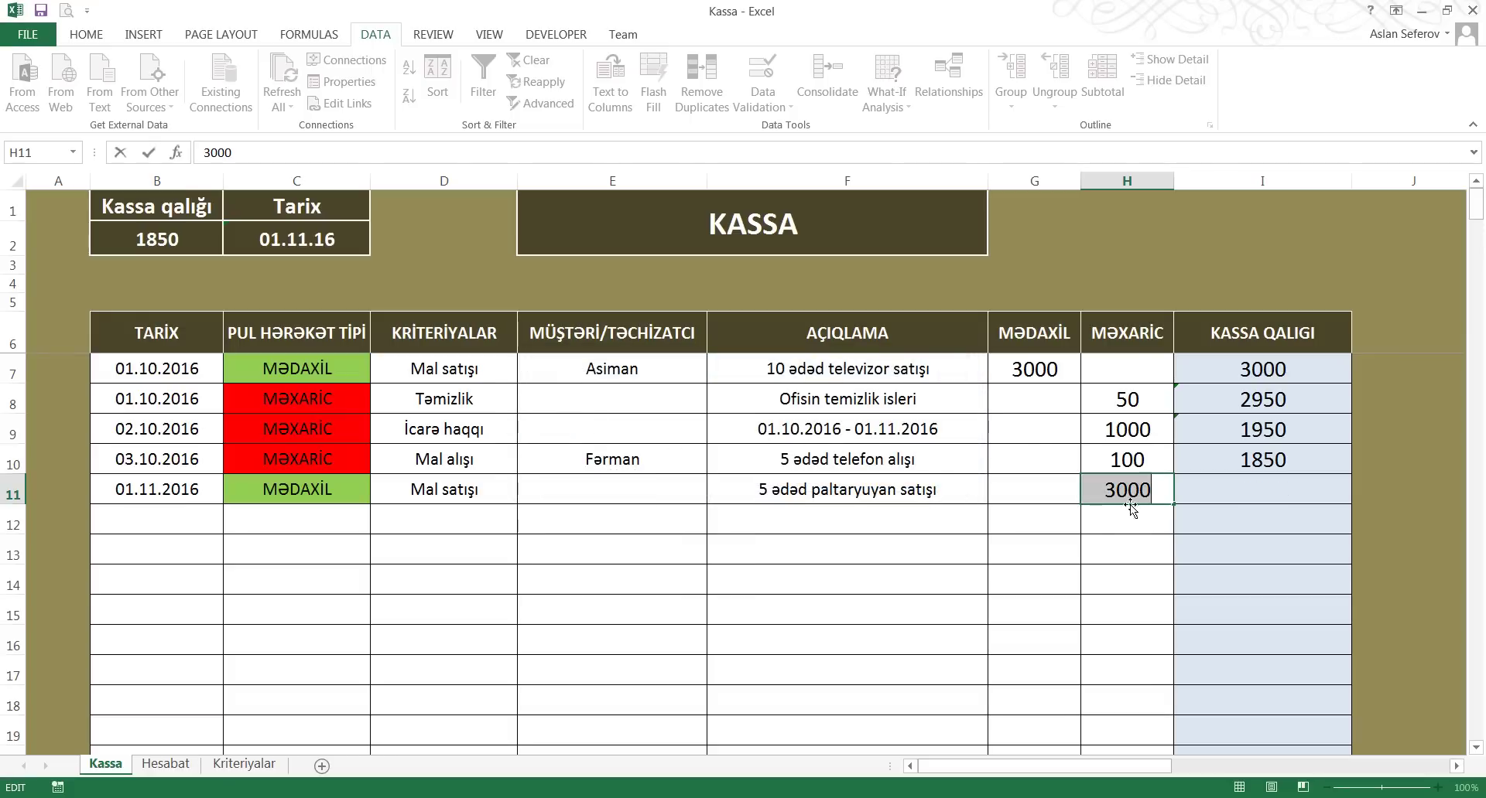
key(Return)
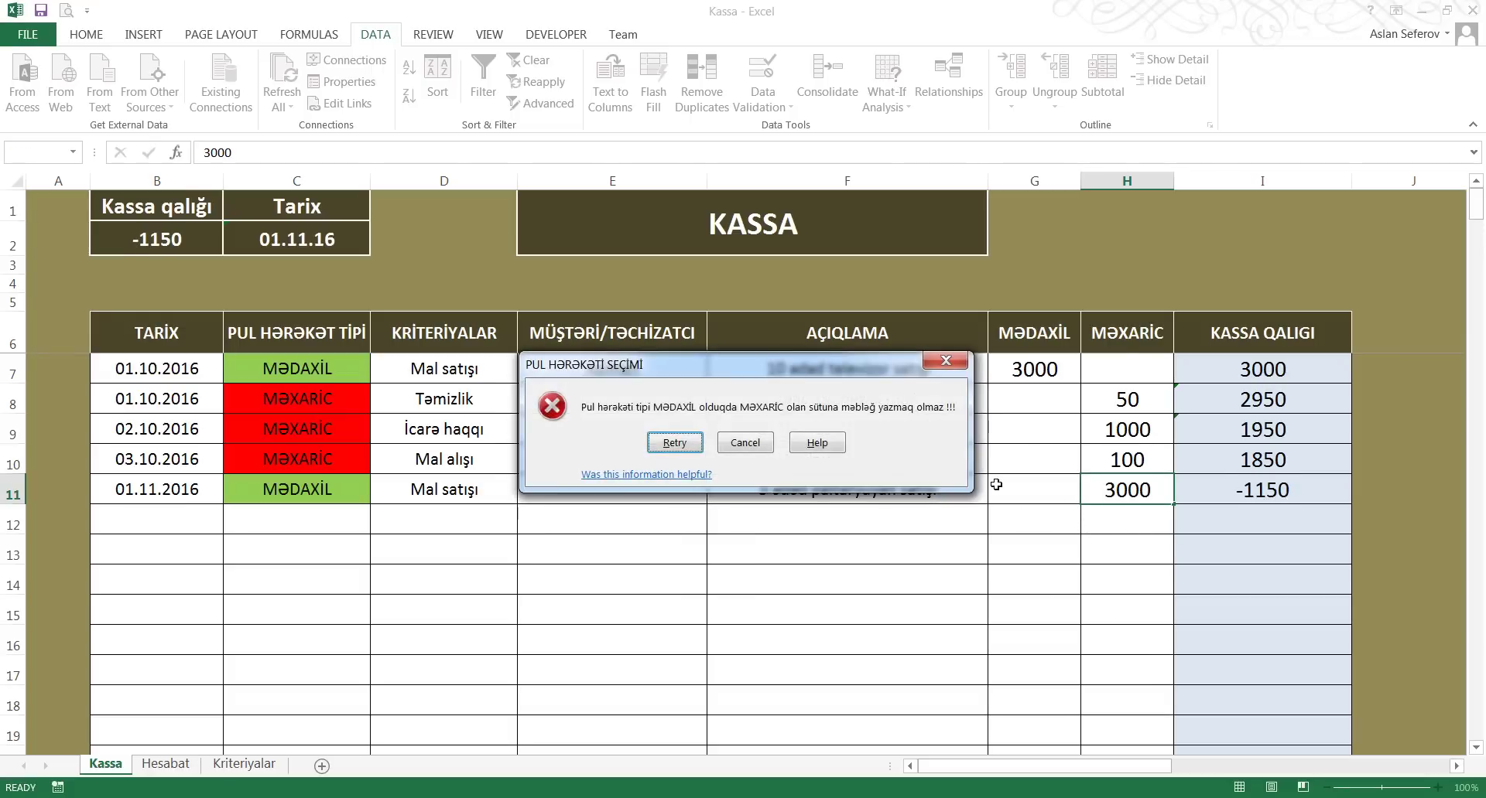
key(Escape)
click(1052, 502)
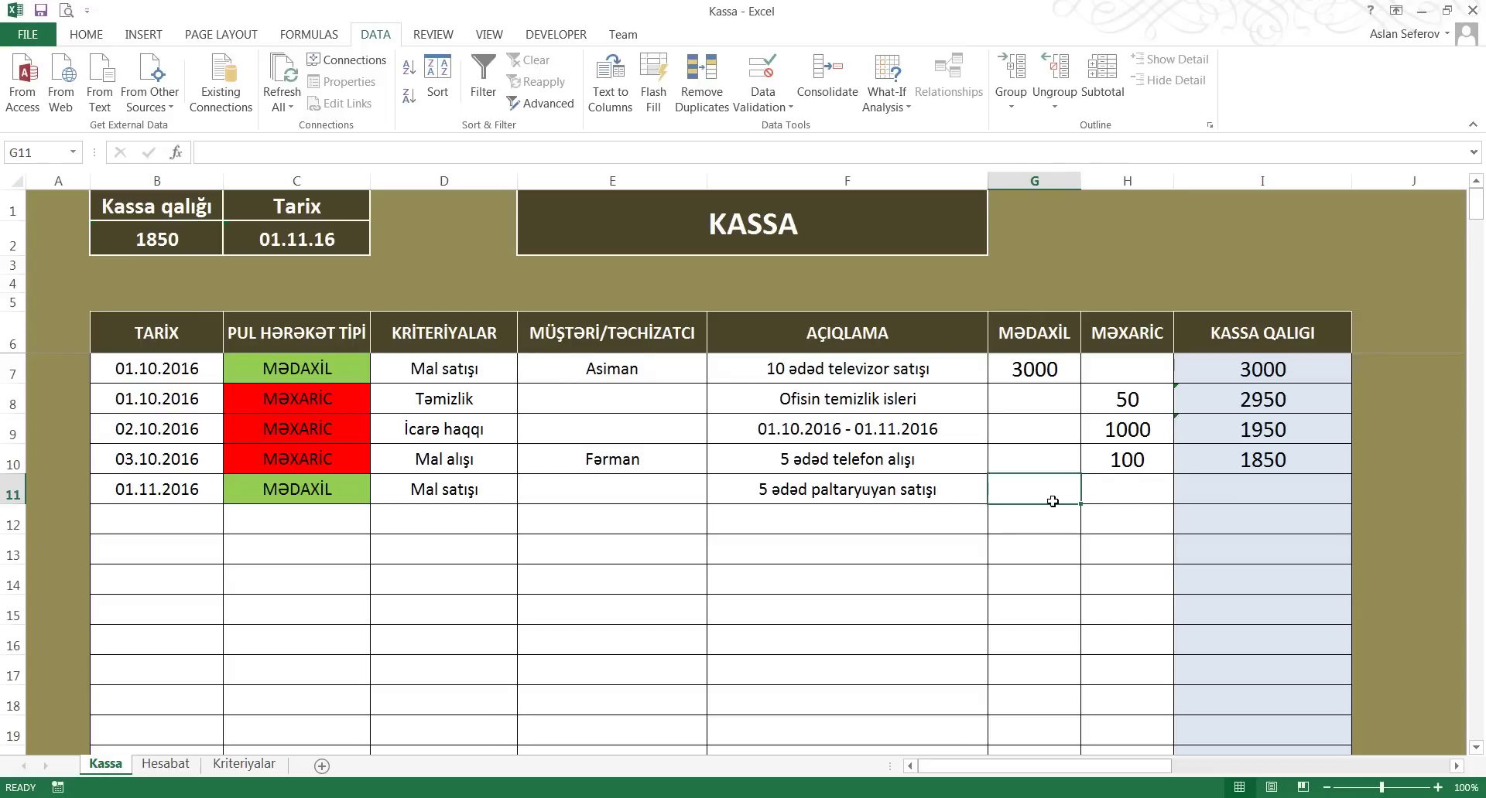
Record 2000 as income in G11 for the 01.11.2016 row
text(2)
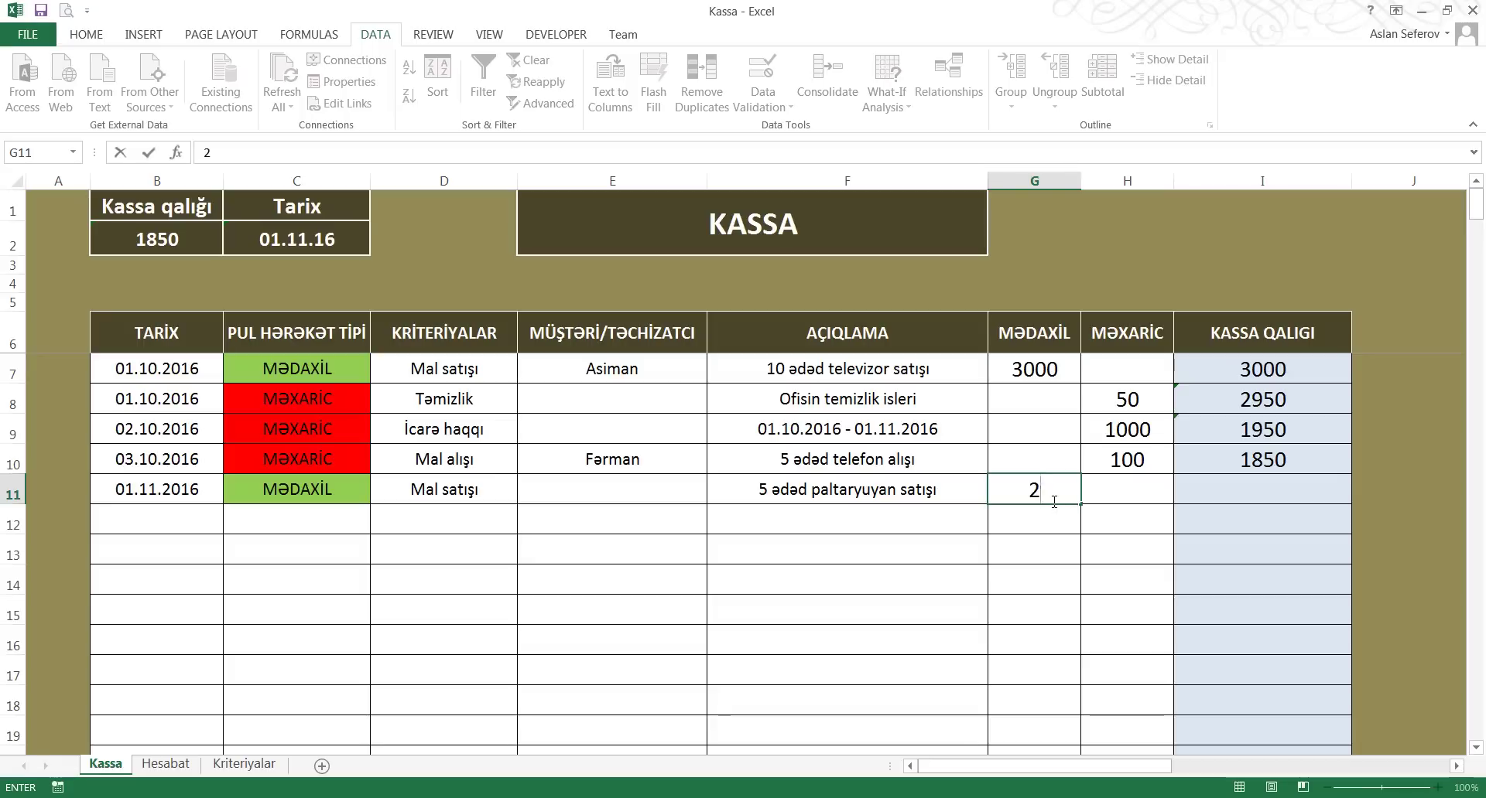
text(000)
key(Return)
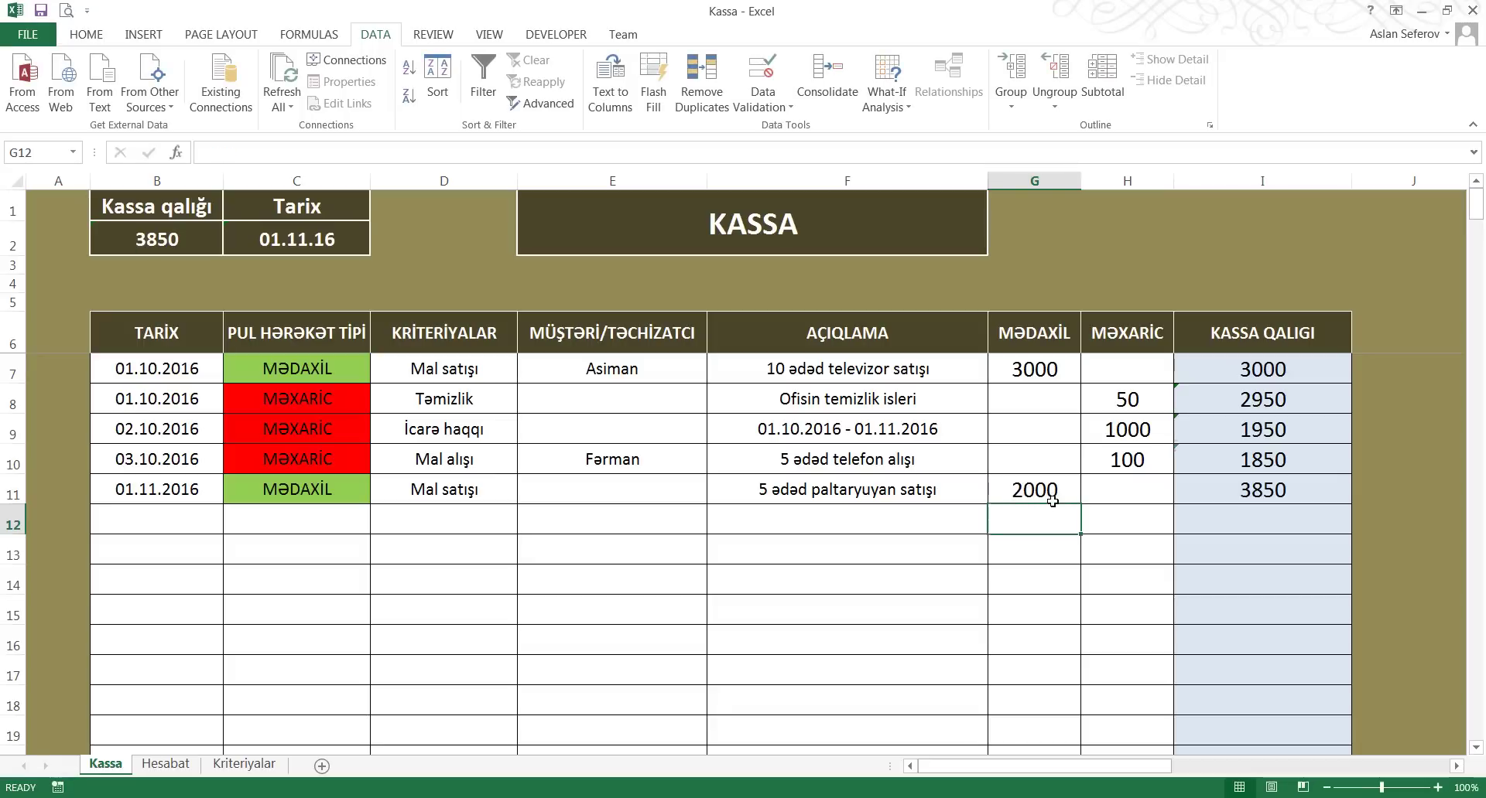
click(1057, 499)
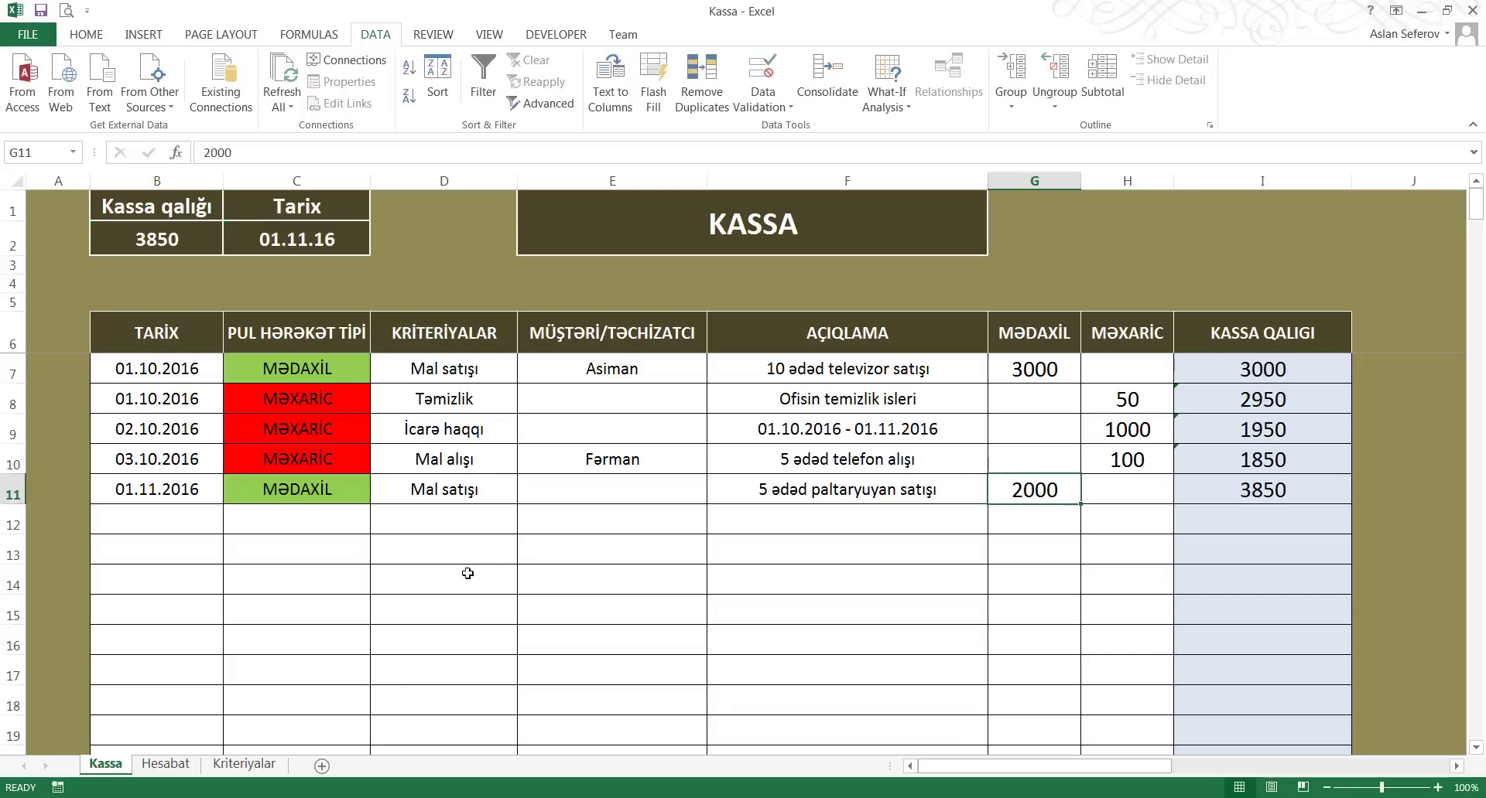
Review the Hesabat pivot report, then check the criteria in D7, D8 and D10 on Kassa
click(177, 766)
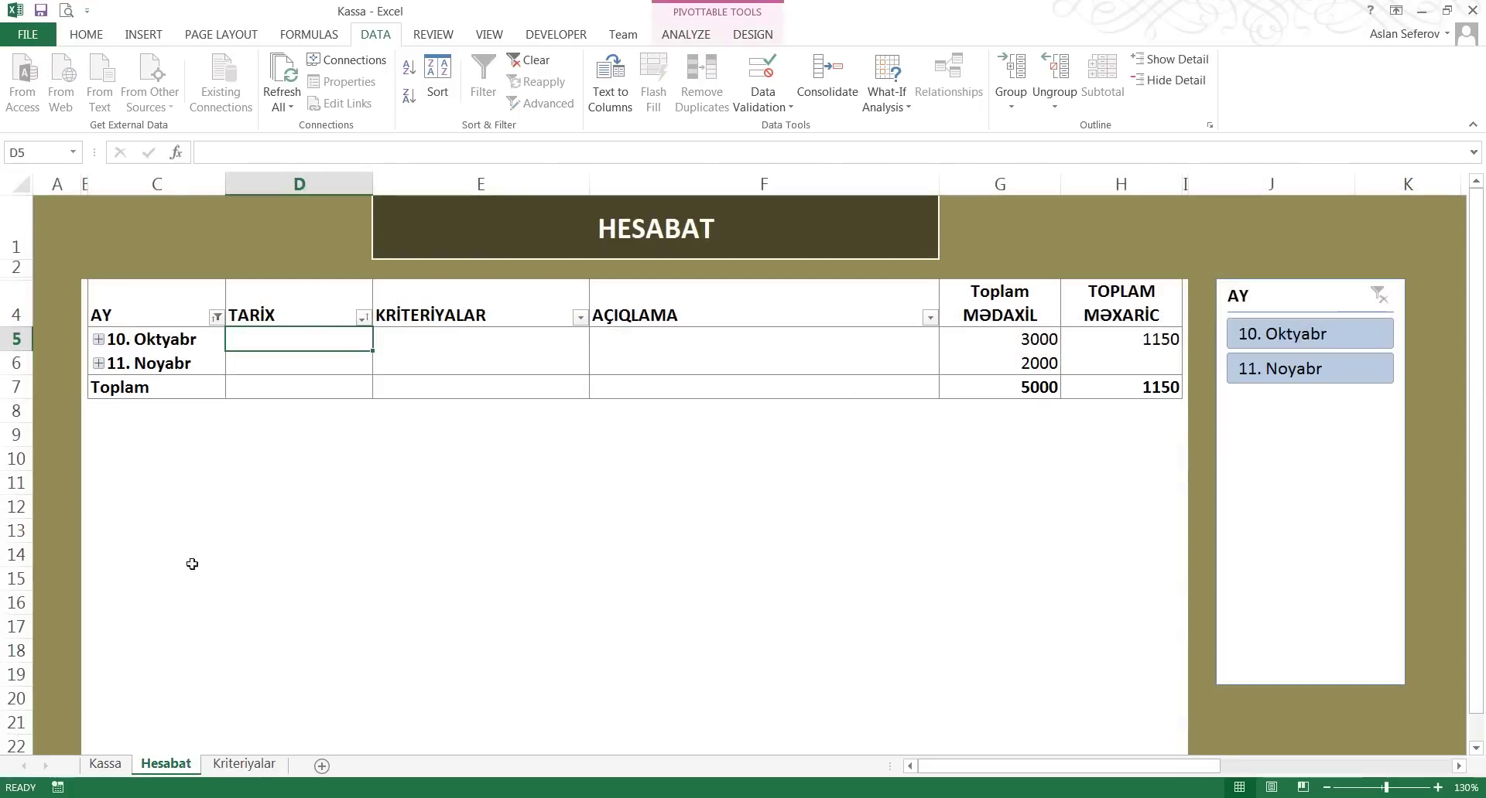
click(105, 766)
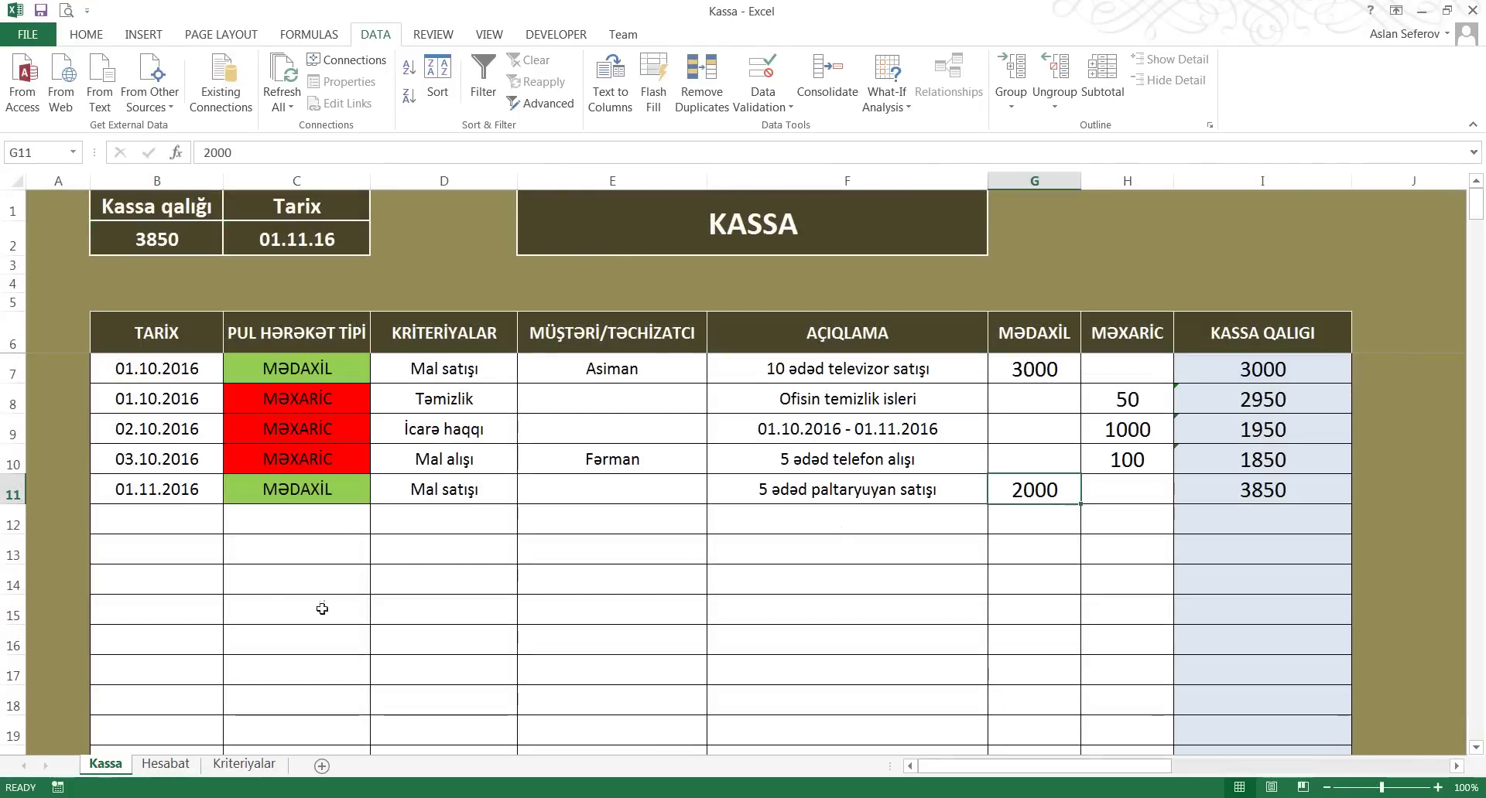
click(179, 766)
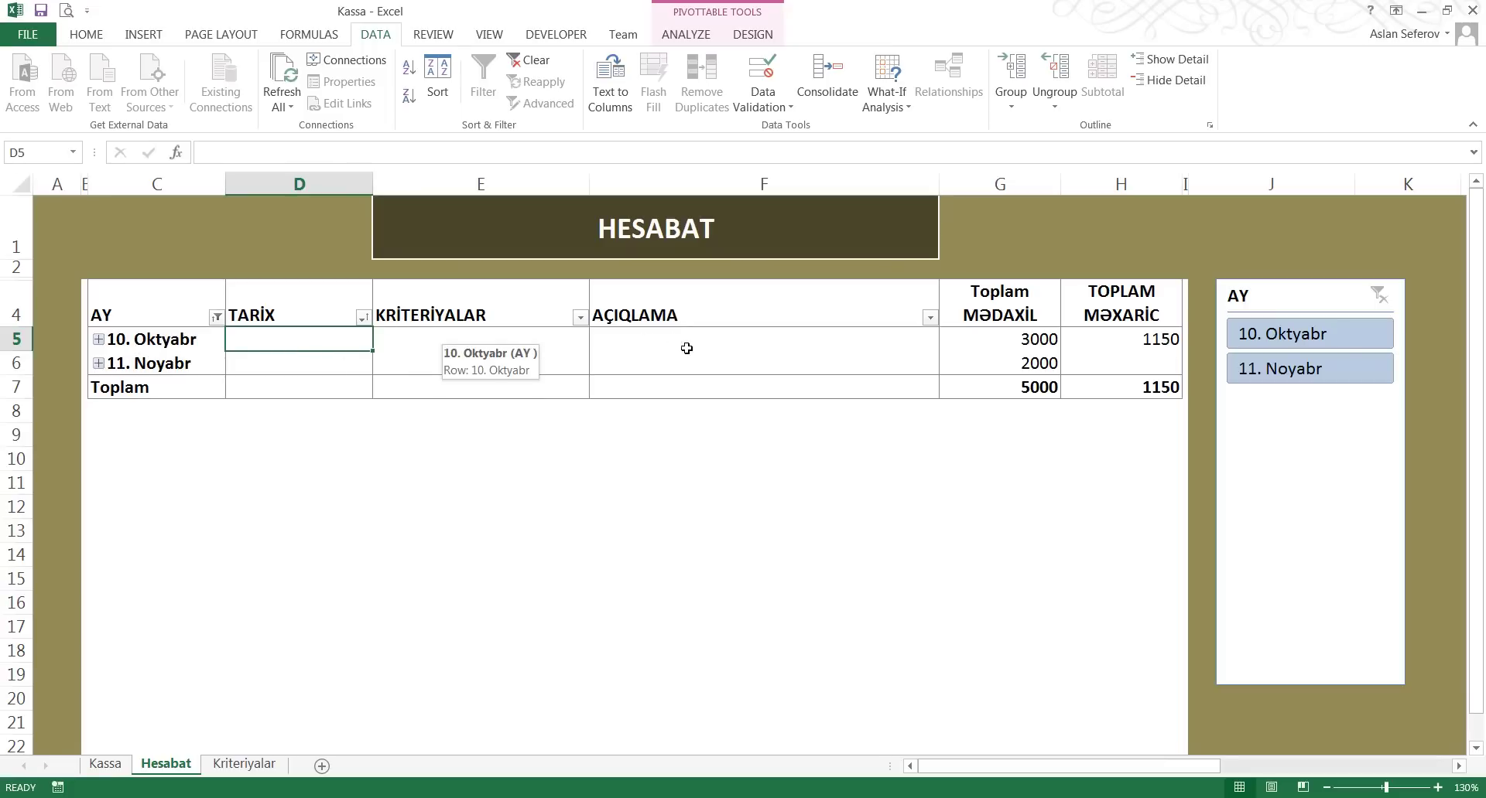
click(107, 765)
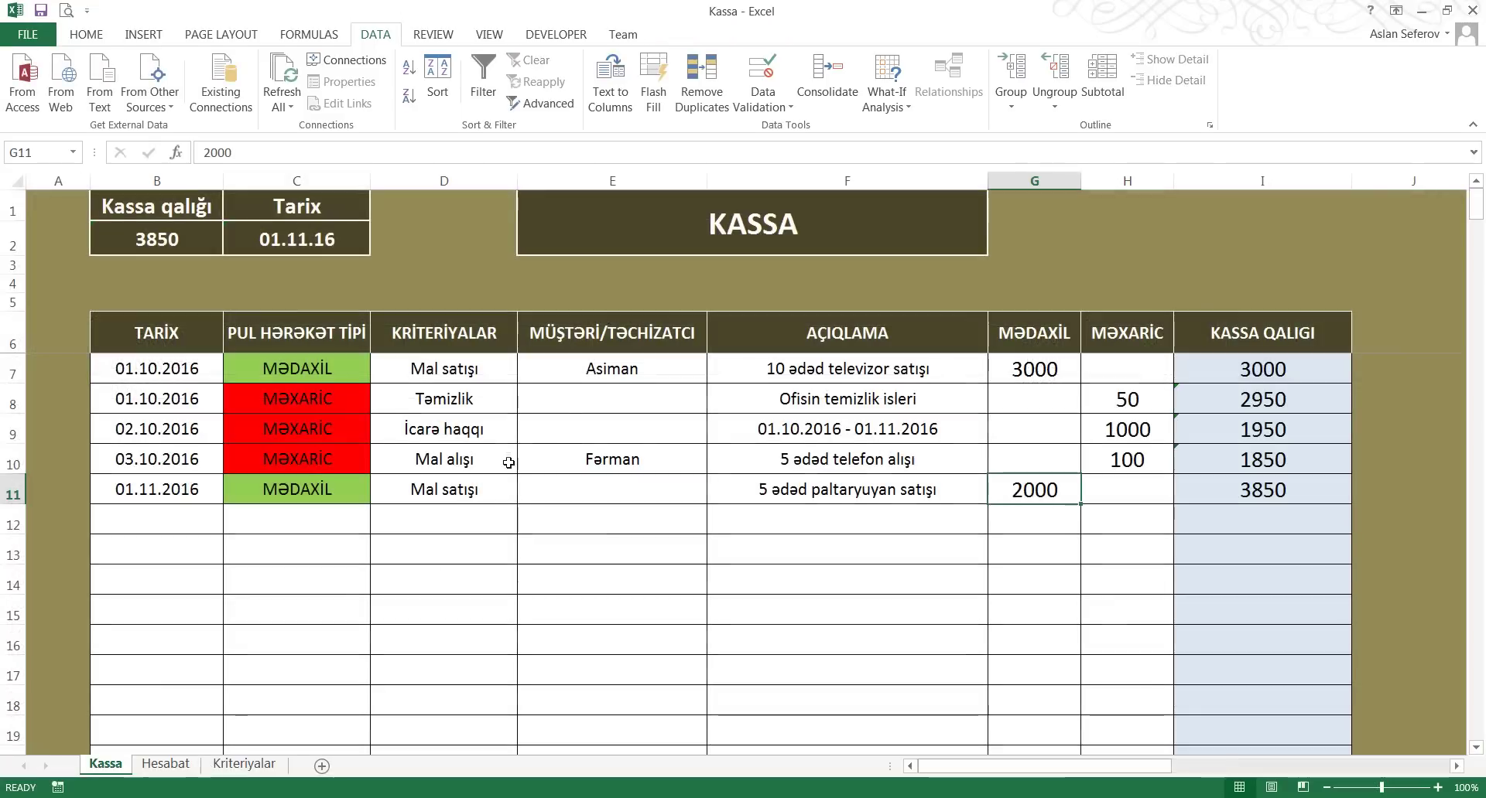
click(495, 372)
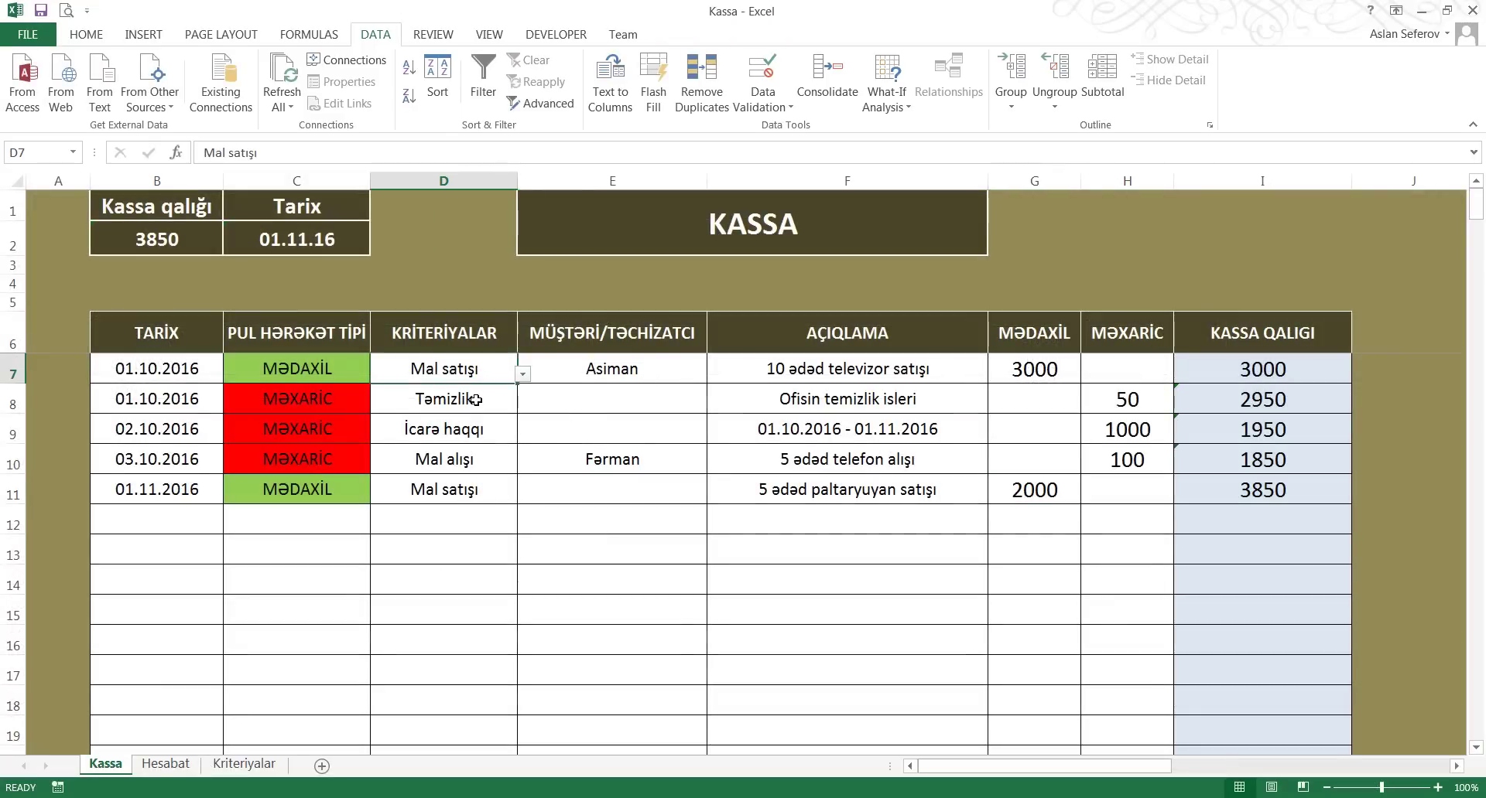
click(475, 399)
click(475, 455)
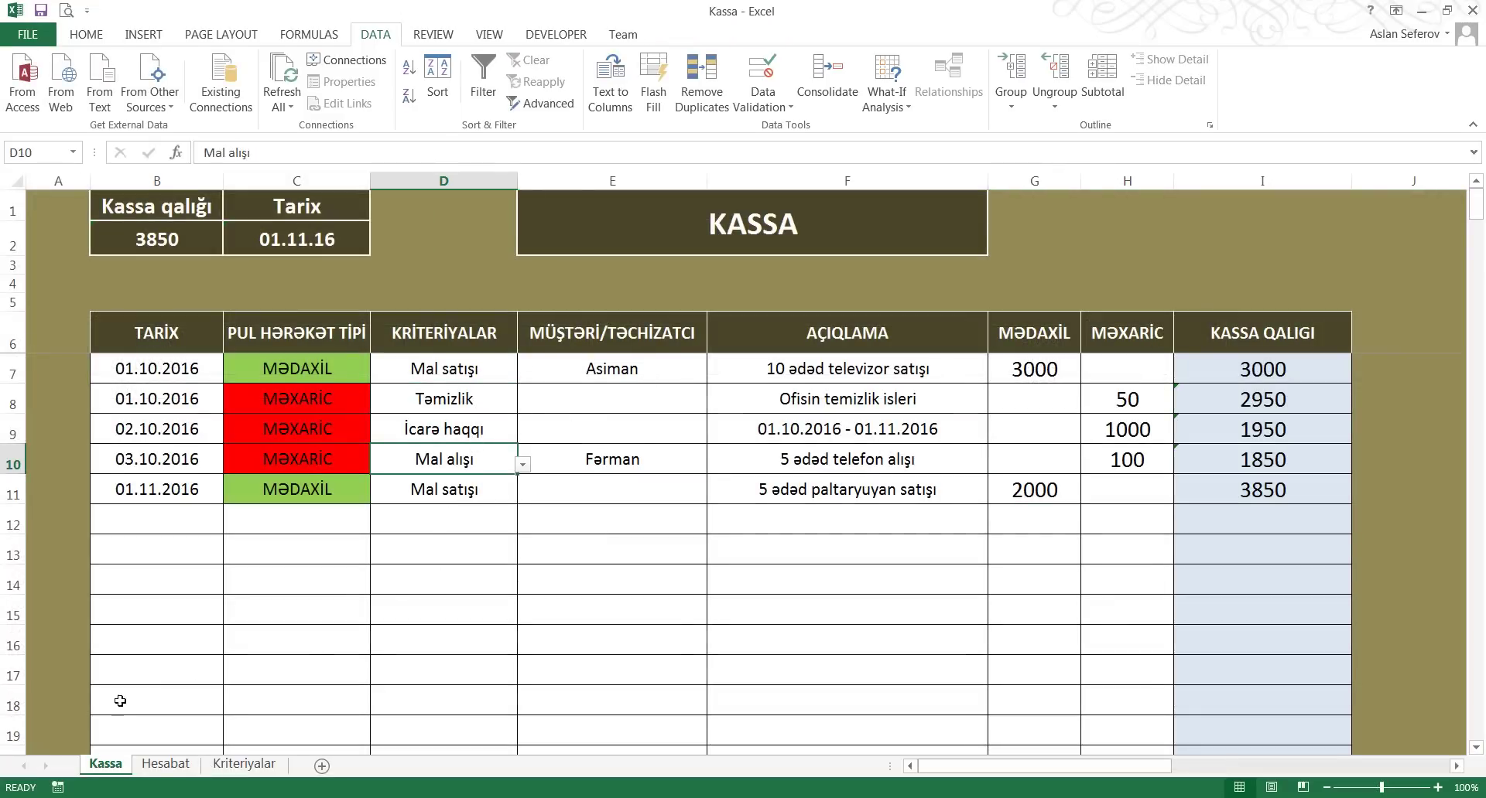
Review the Hesabat monthly totals and 5000 income total, then expand 10. Oktyabr into its dates
click(165, 765)
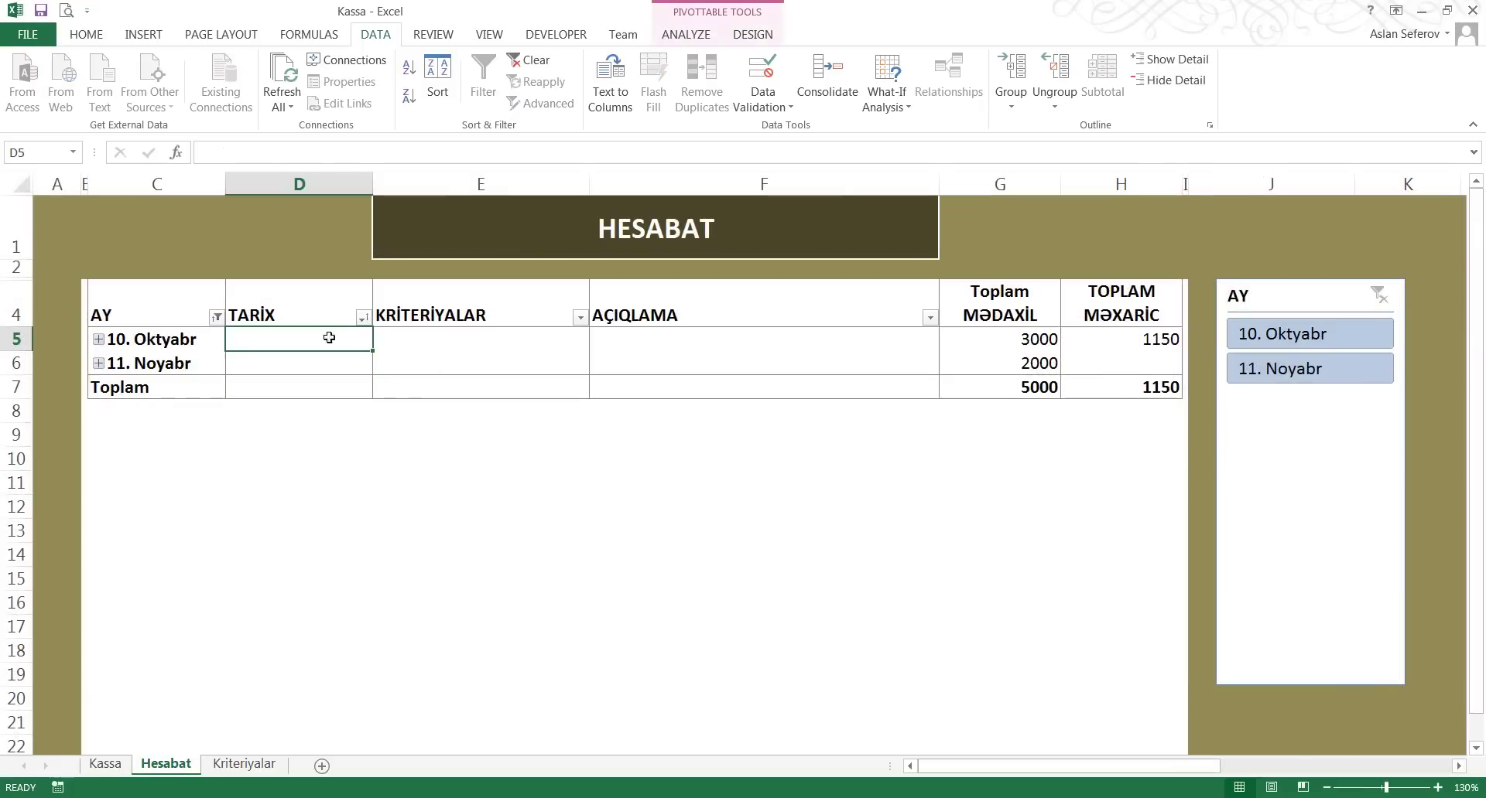
click(433, 343)
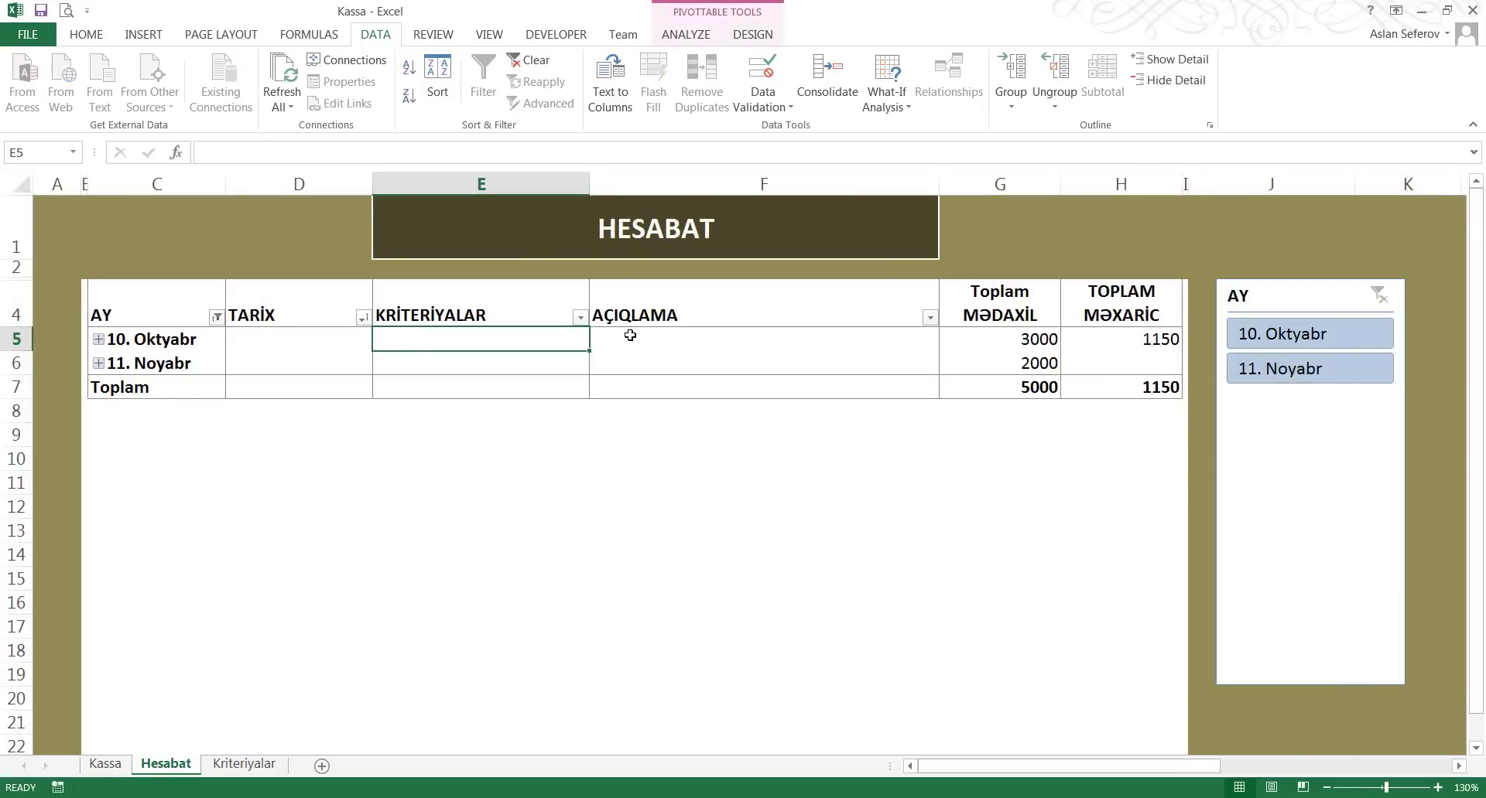
key(shift+space)
click(1036, 339)
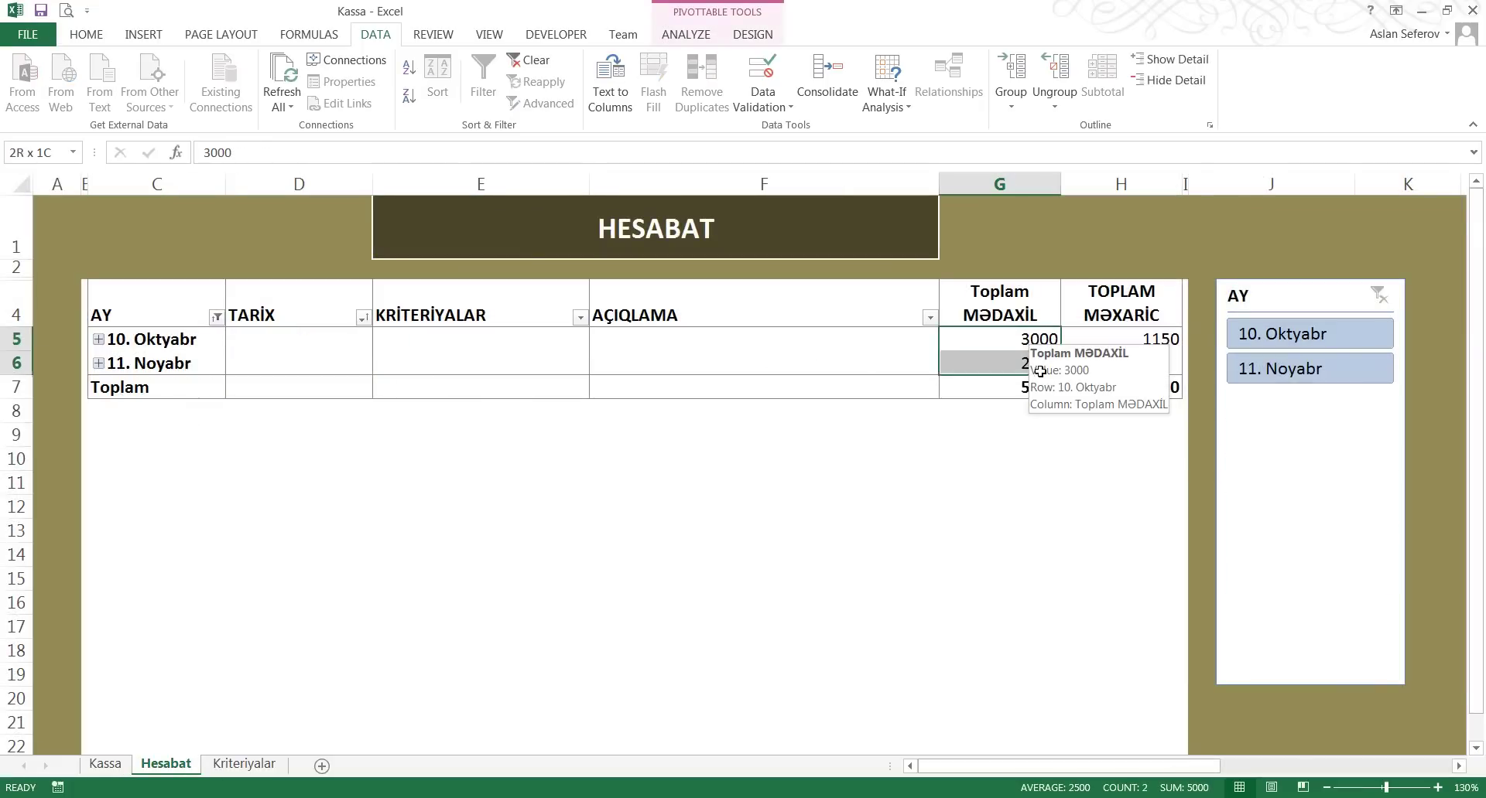
drag(1036, 339, 1036, 363)
drag(1131, 344, 1134, 369)
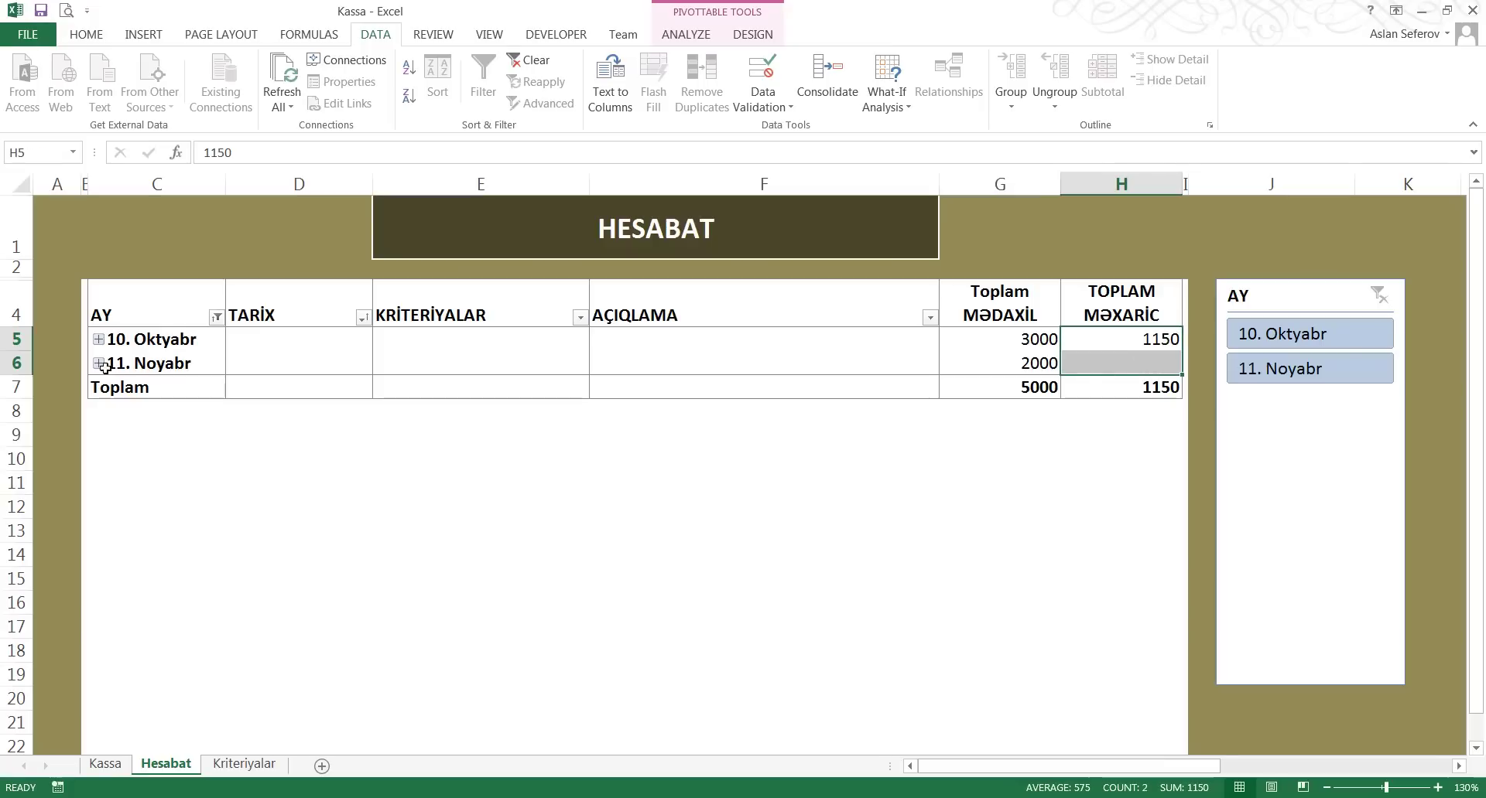
click(1005, 390)
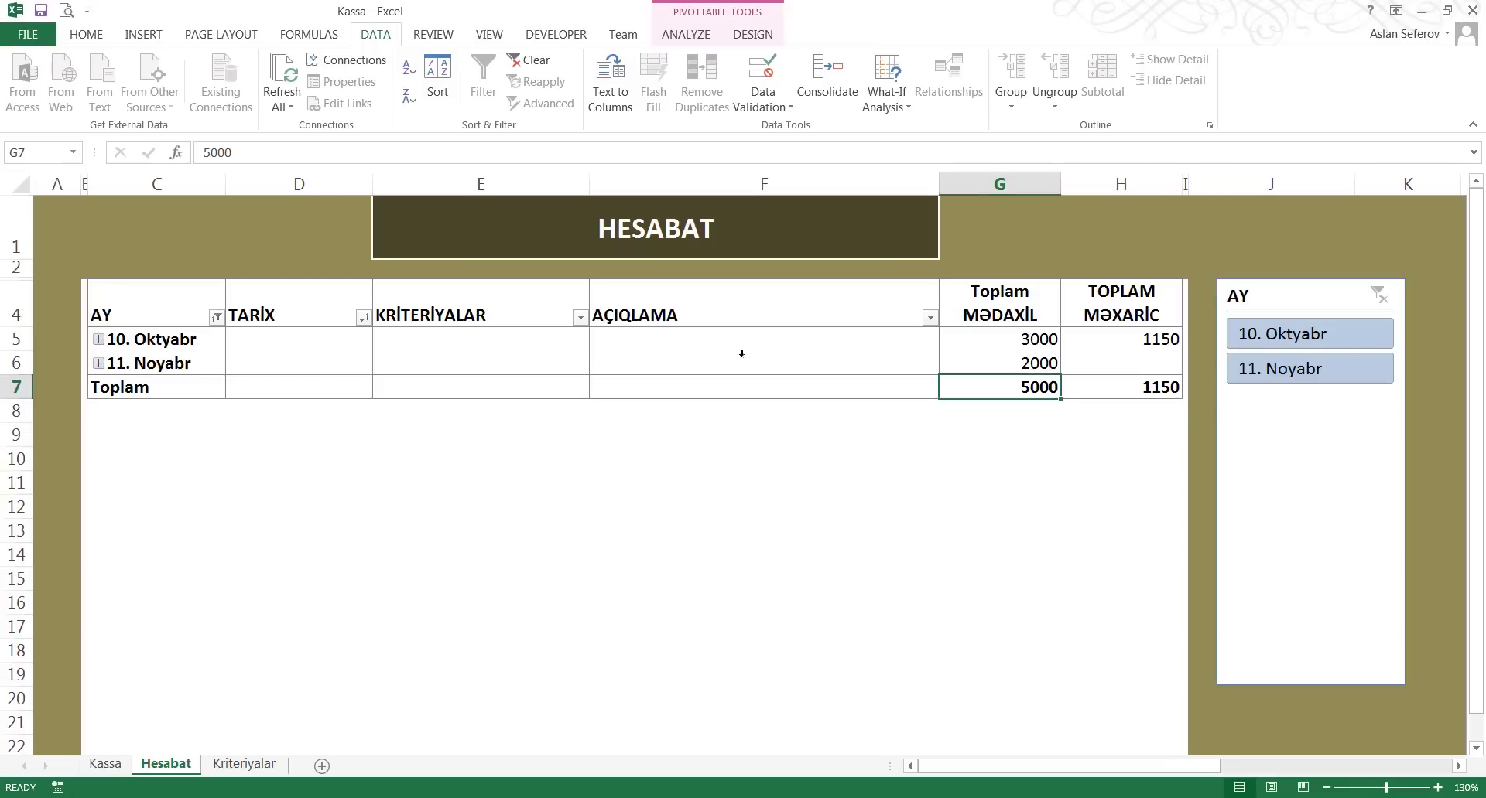
click(99, 339)
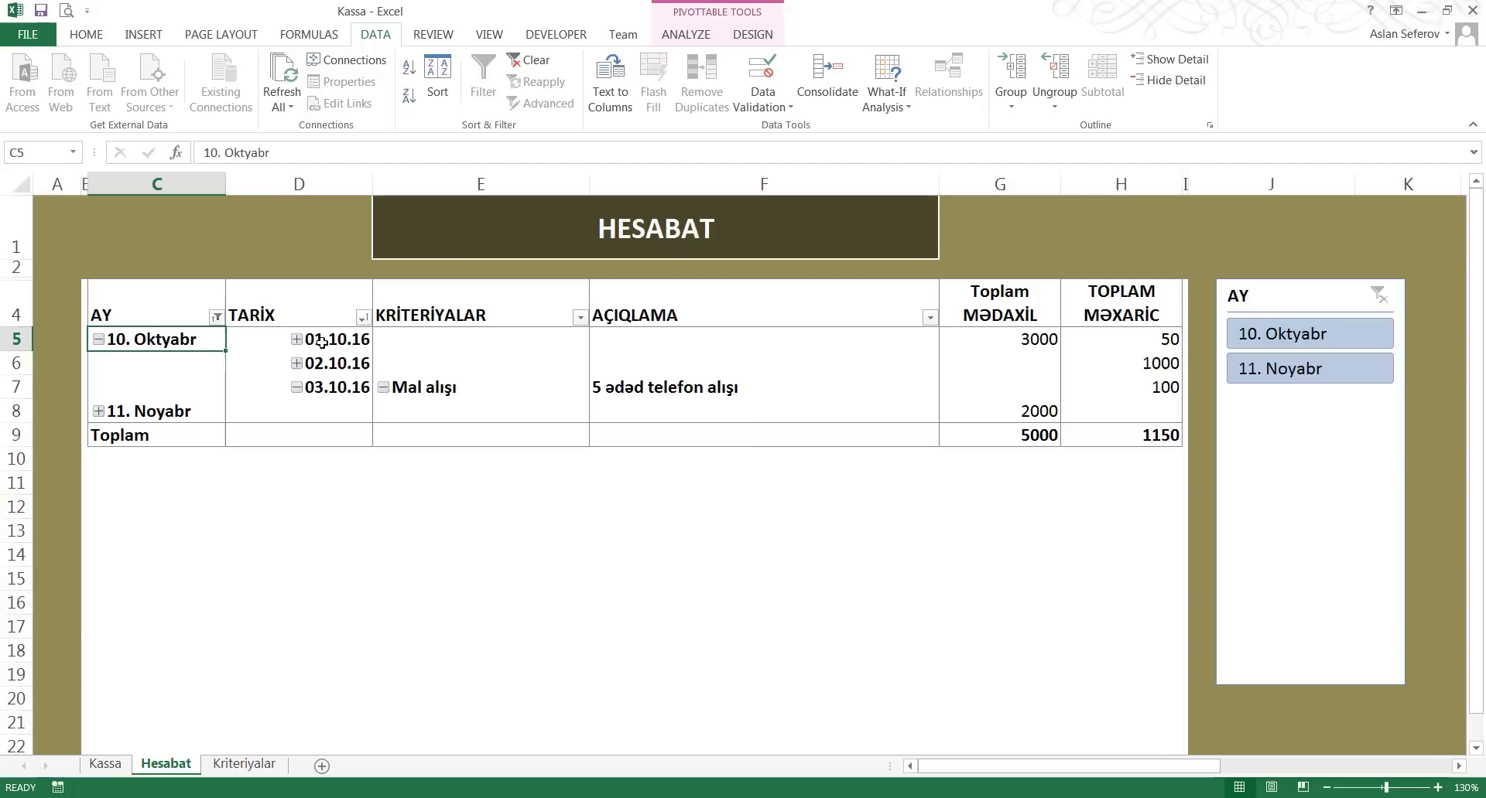
Expand 01.10.16 and 02.10.16 in the pivot to inspect their categories and descriptions
click(296, 340)
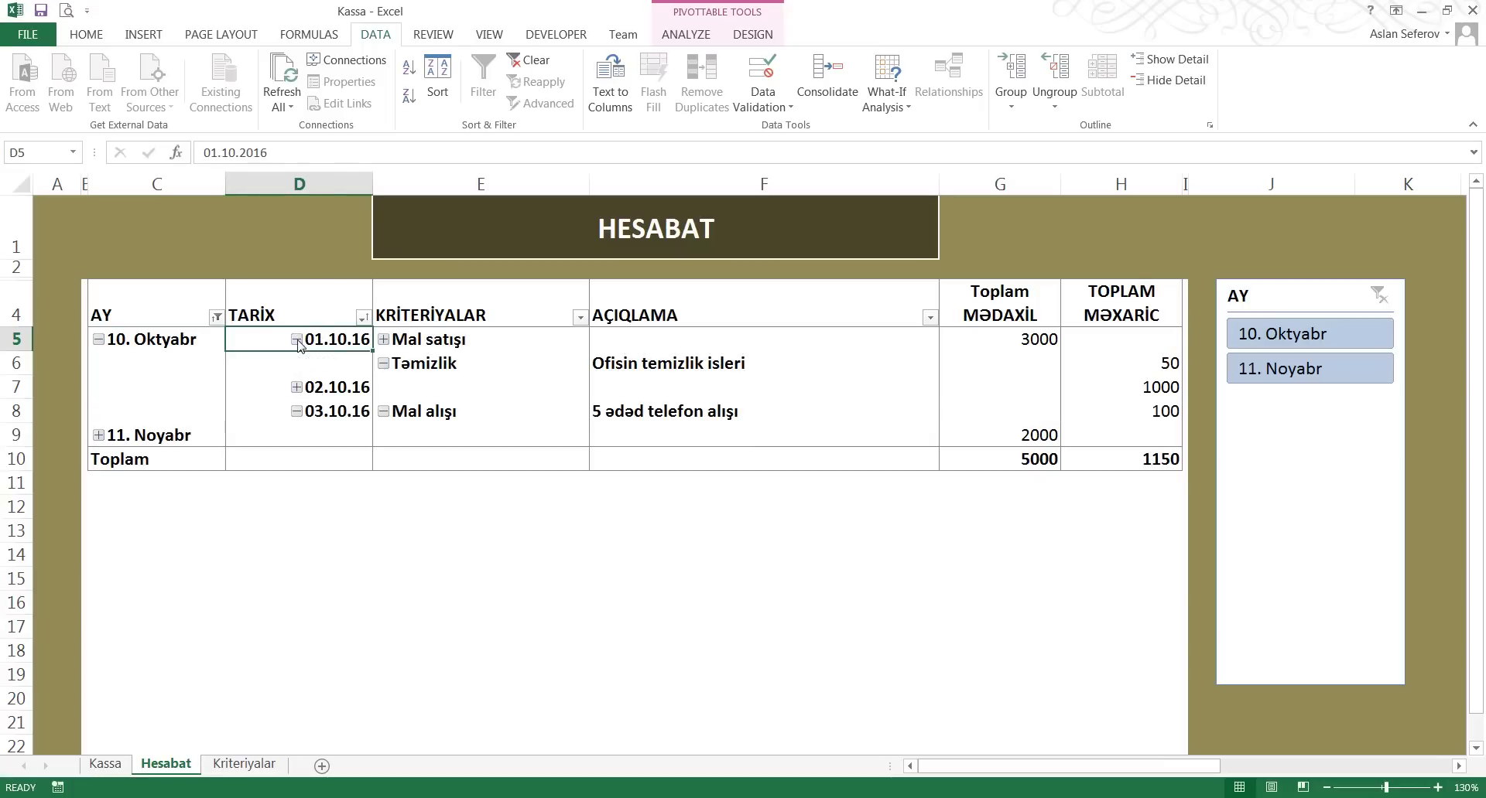
click(384, 342)
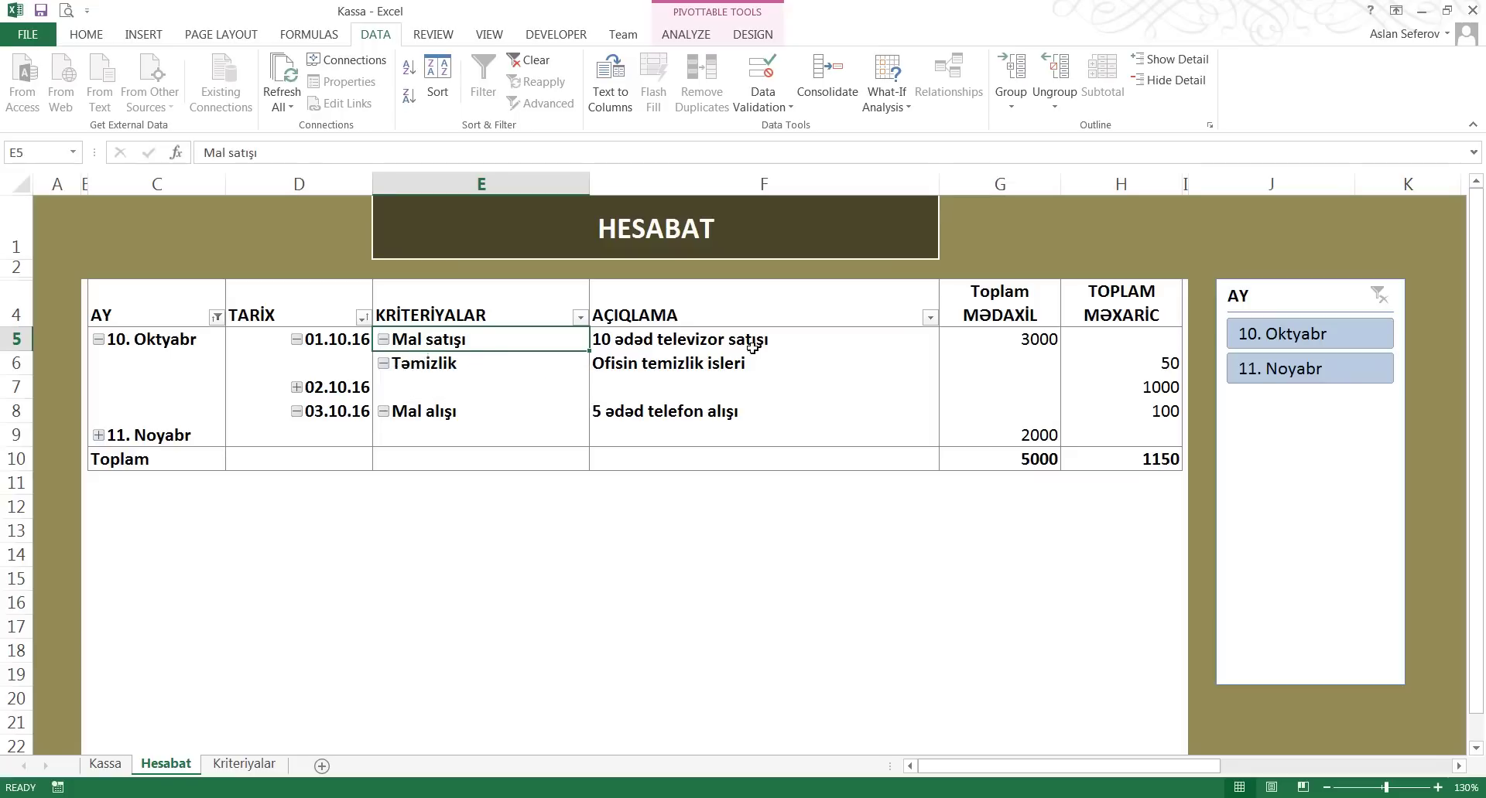
drag(650, 345, 387, 368)
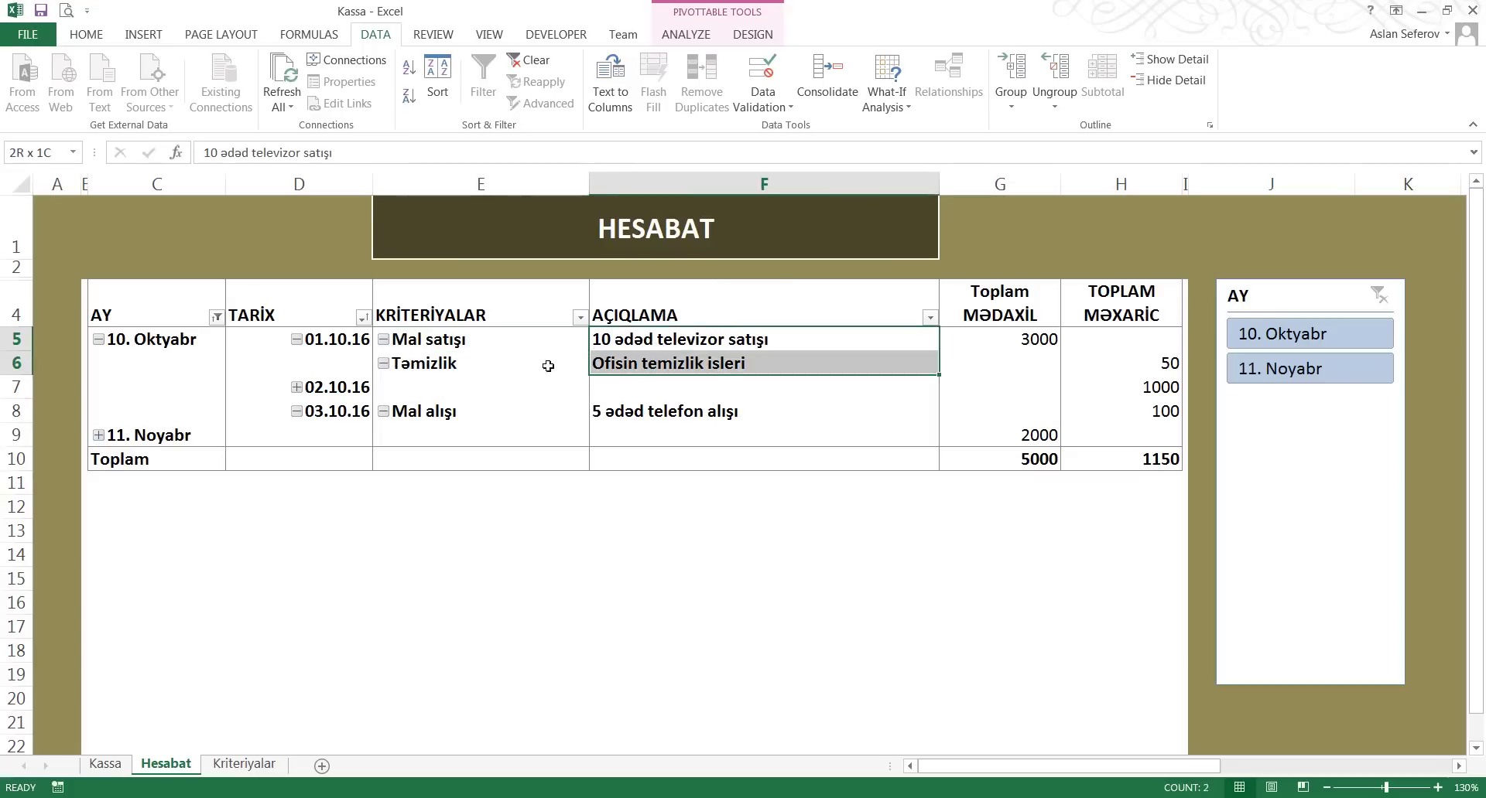
click(298, 387)
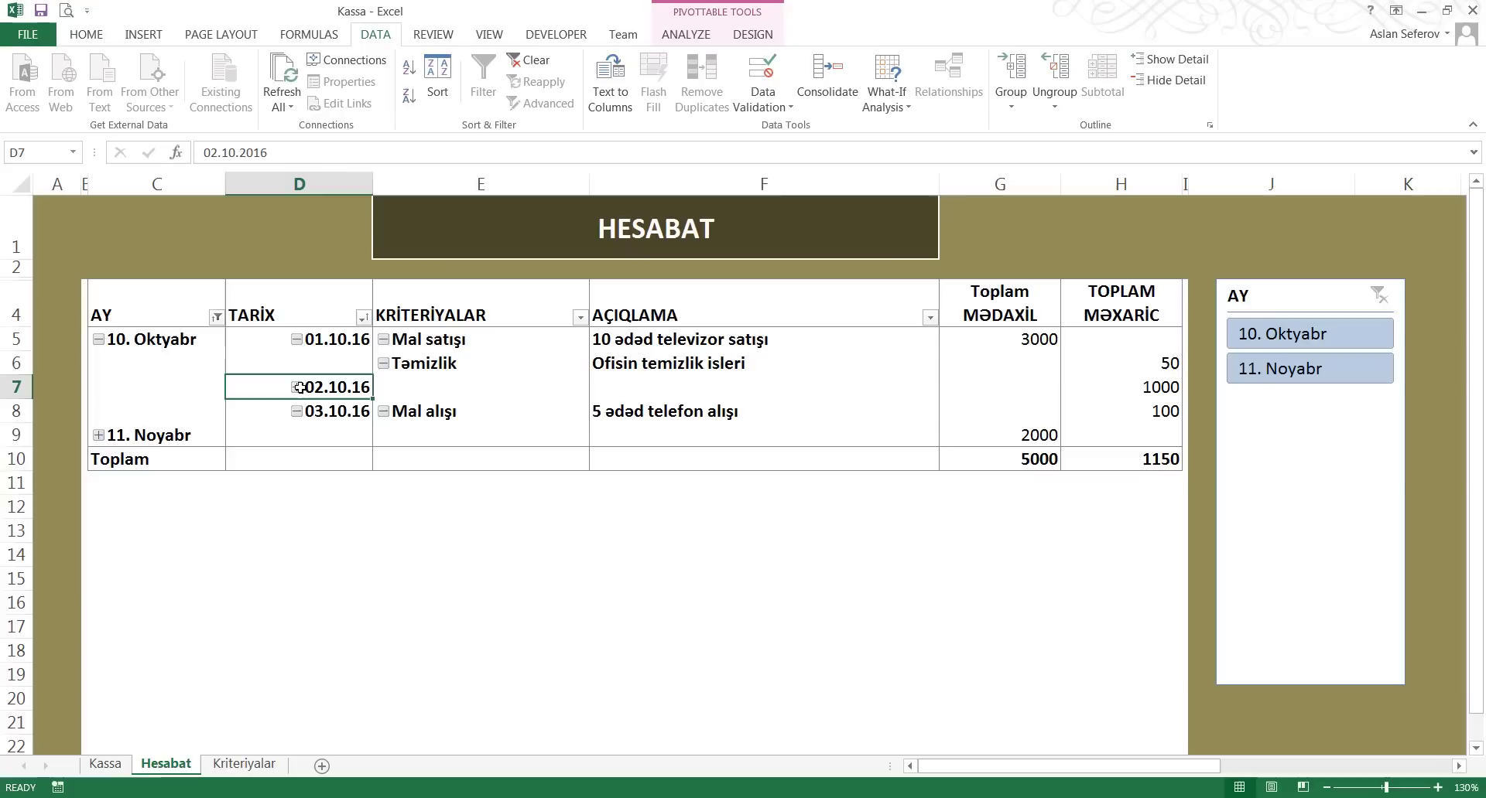
click(648, 386)
drag(479, 387, 289, 387)
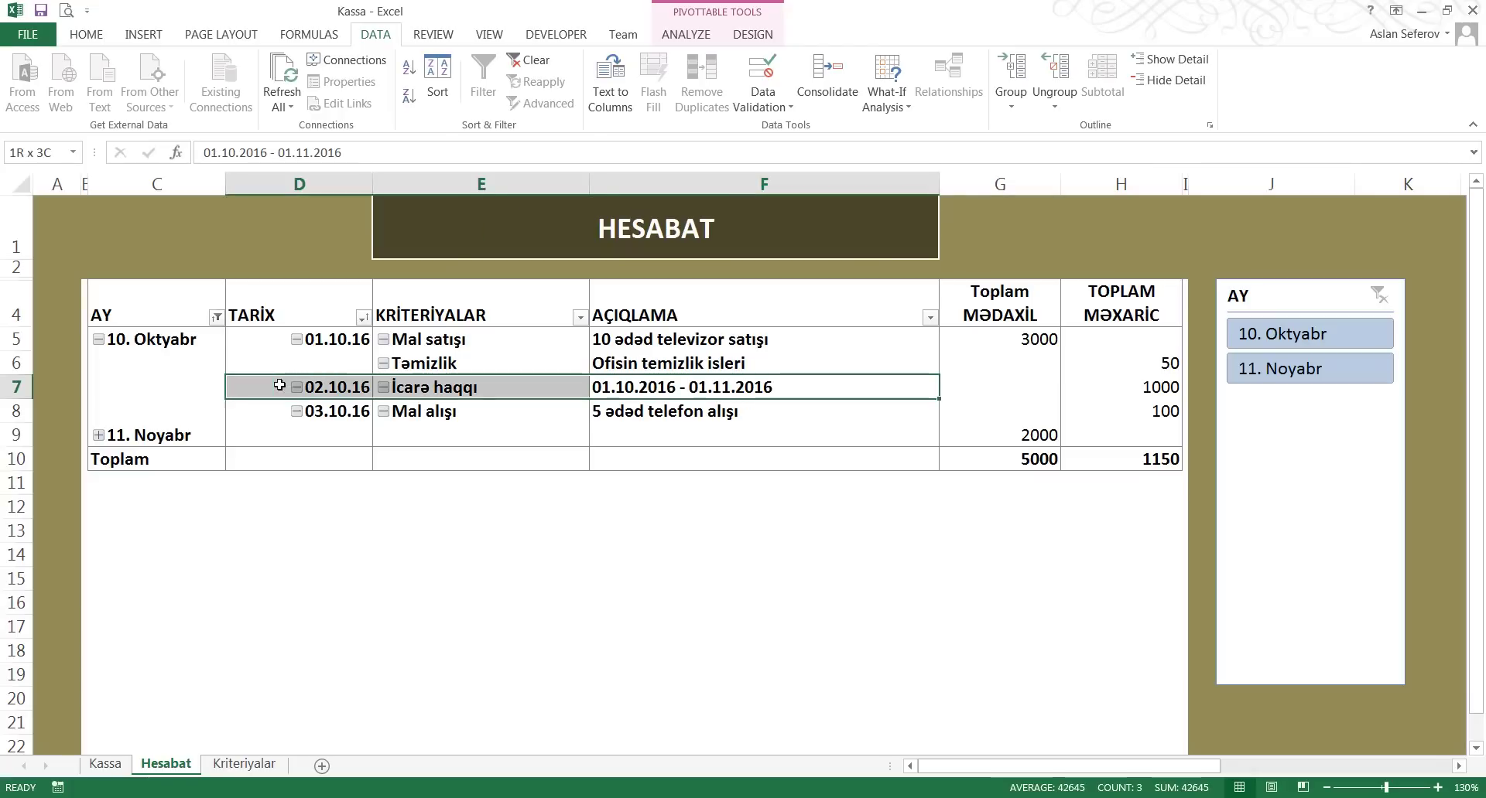
click(480, 411)
click(658, 389)
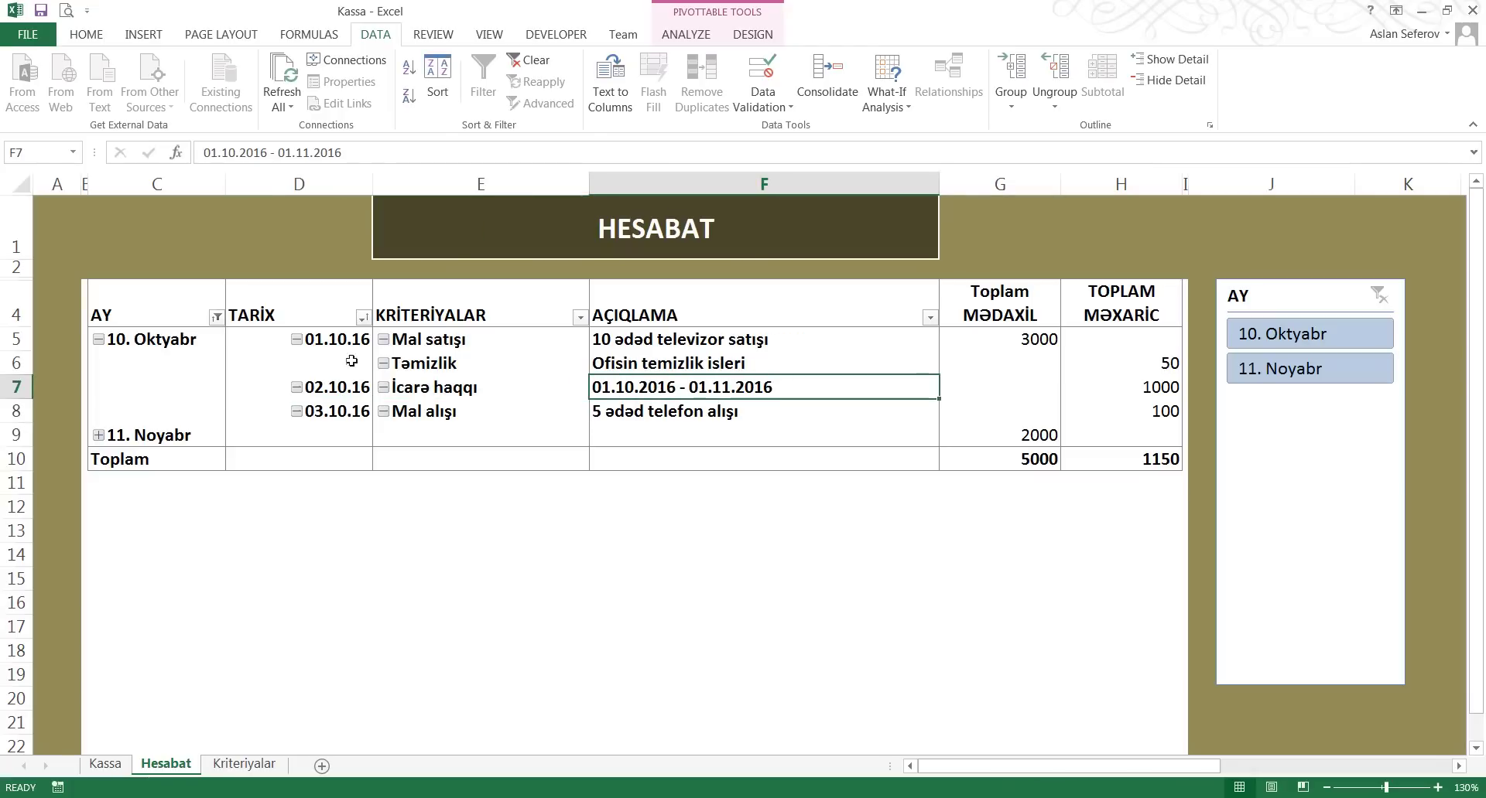
Collapse 10. Oktyabr and 11. Noyabr to monthly totals after checking Noyabr's 01.11.16 sale
click(99, 340)
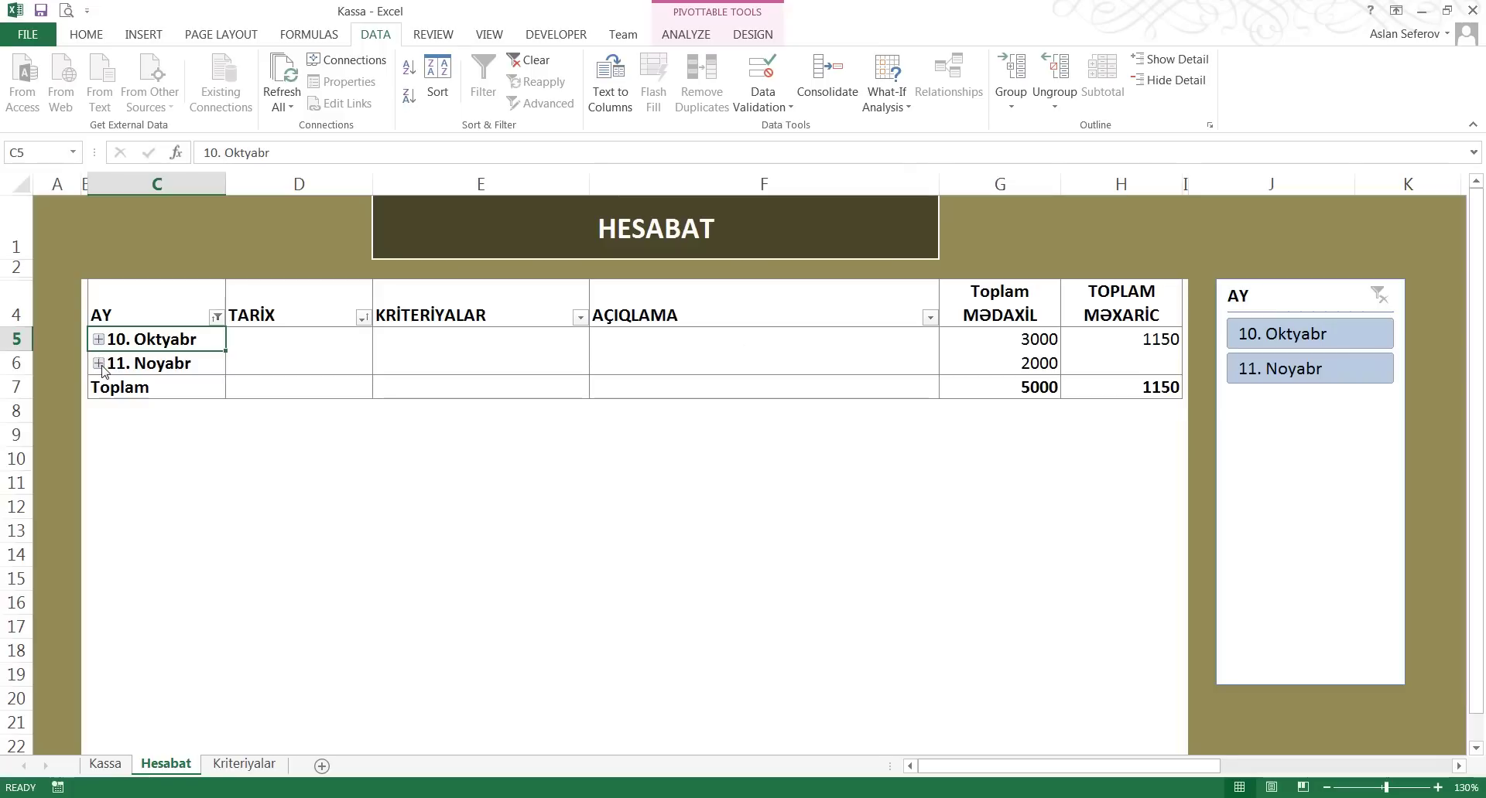
click(99, 340)
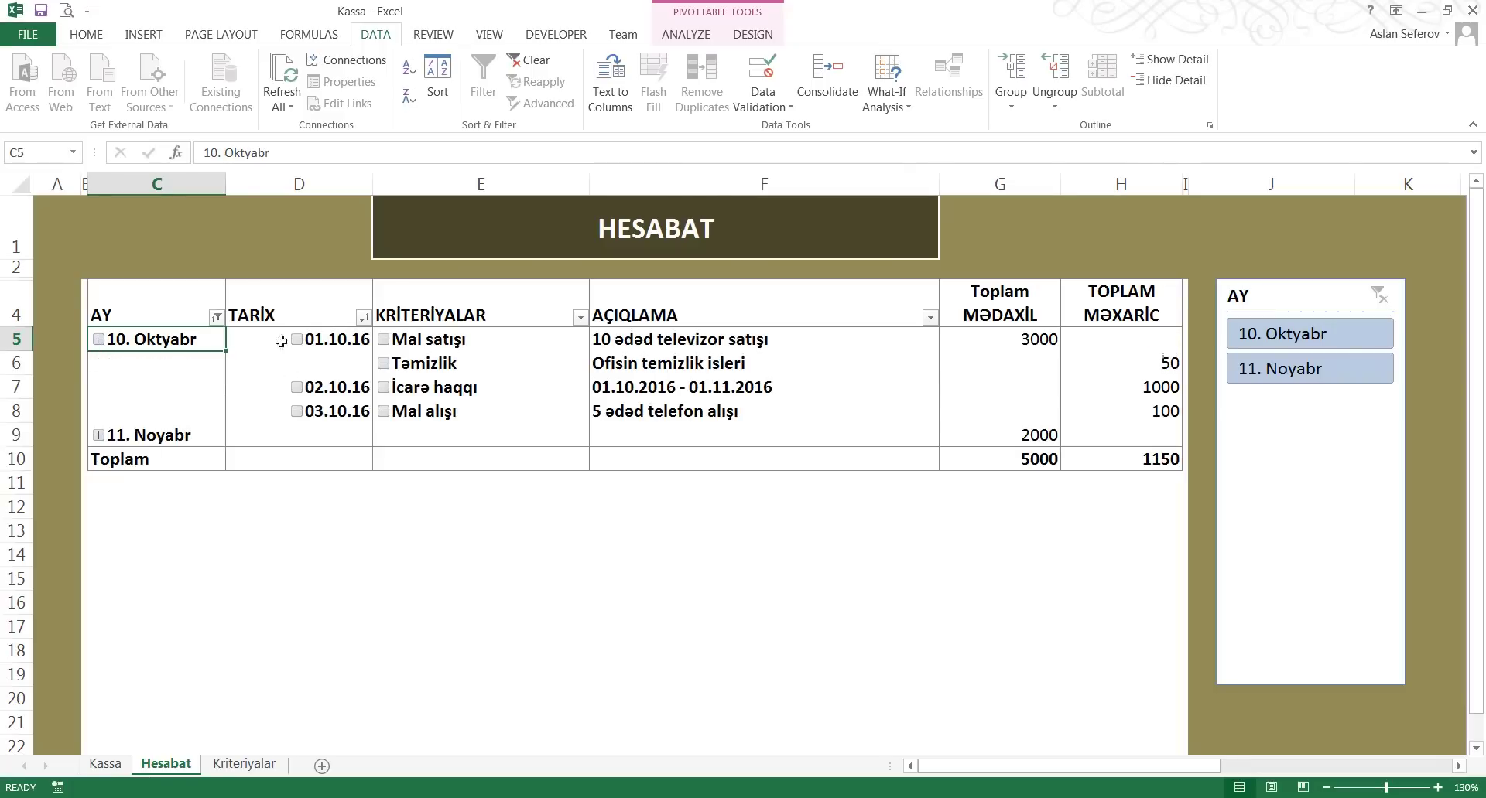
click(99, 339)
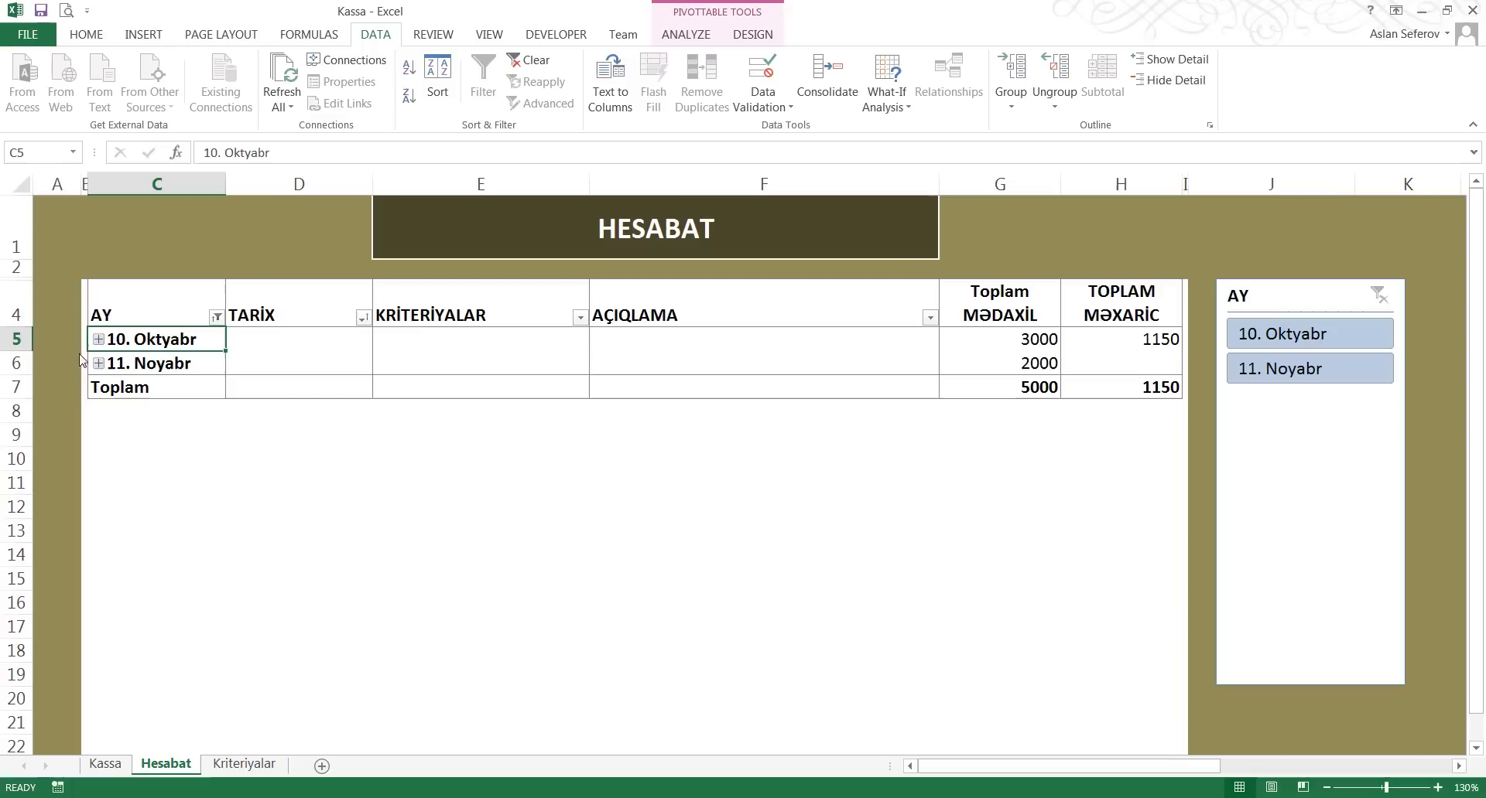
click(98, 363)
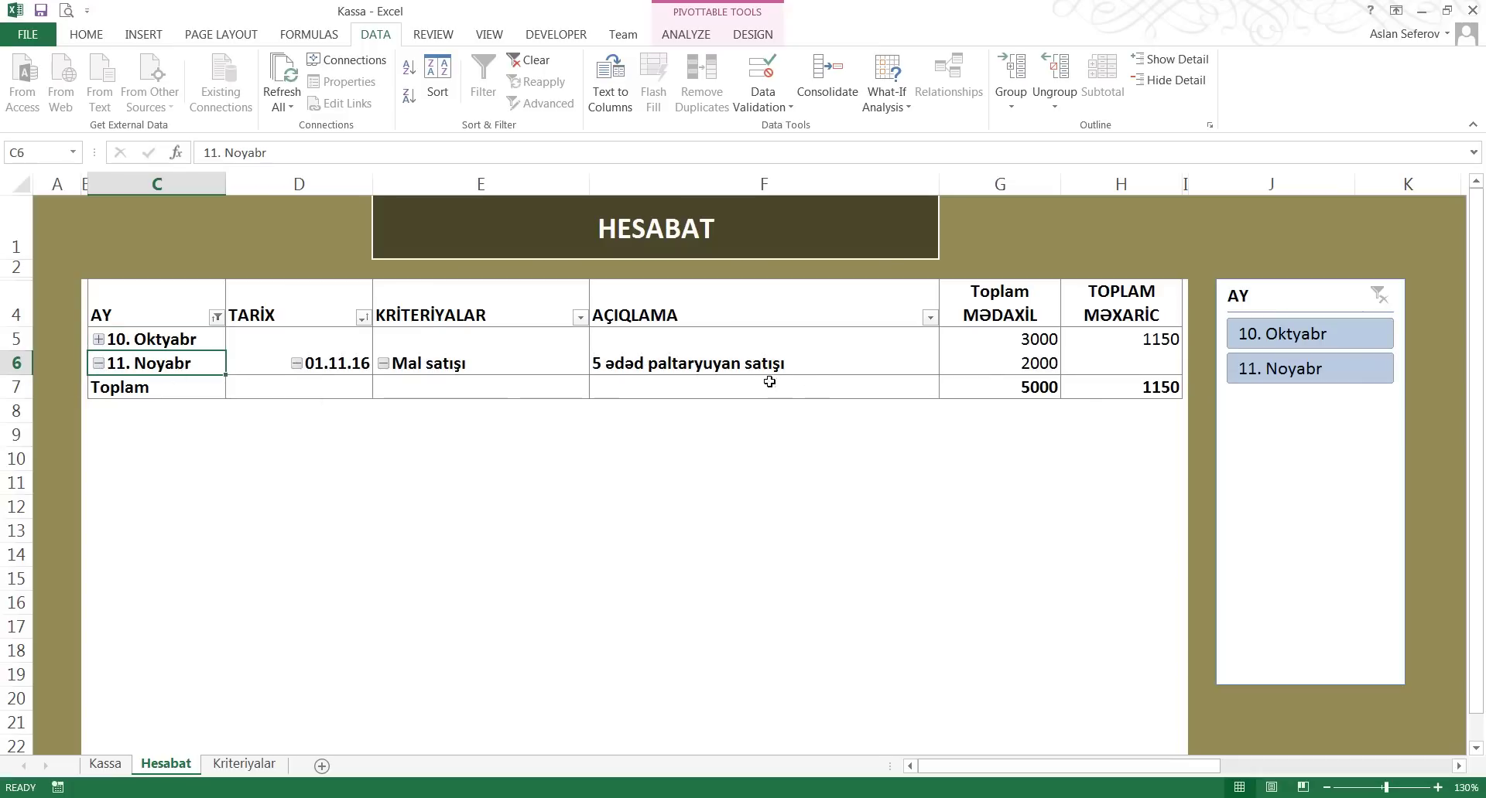
click(98, 363)
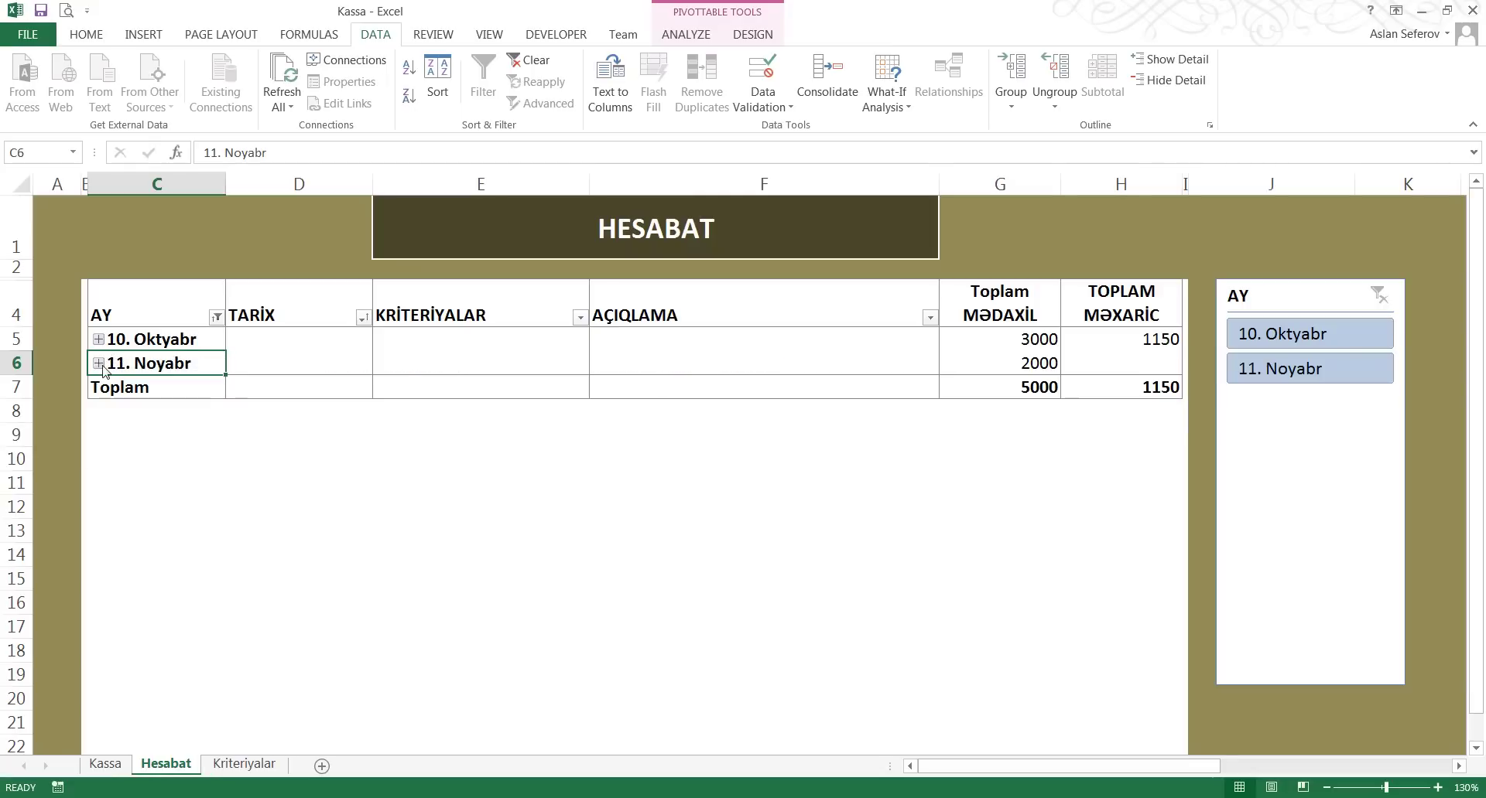
drag(424, 366, 155, 364)
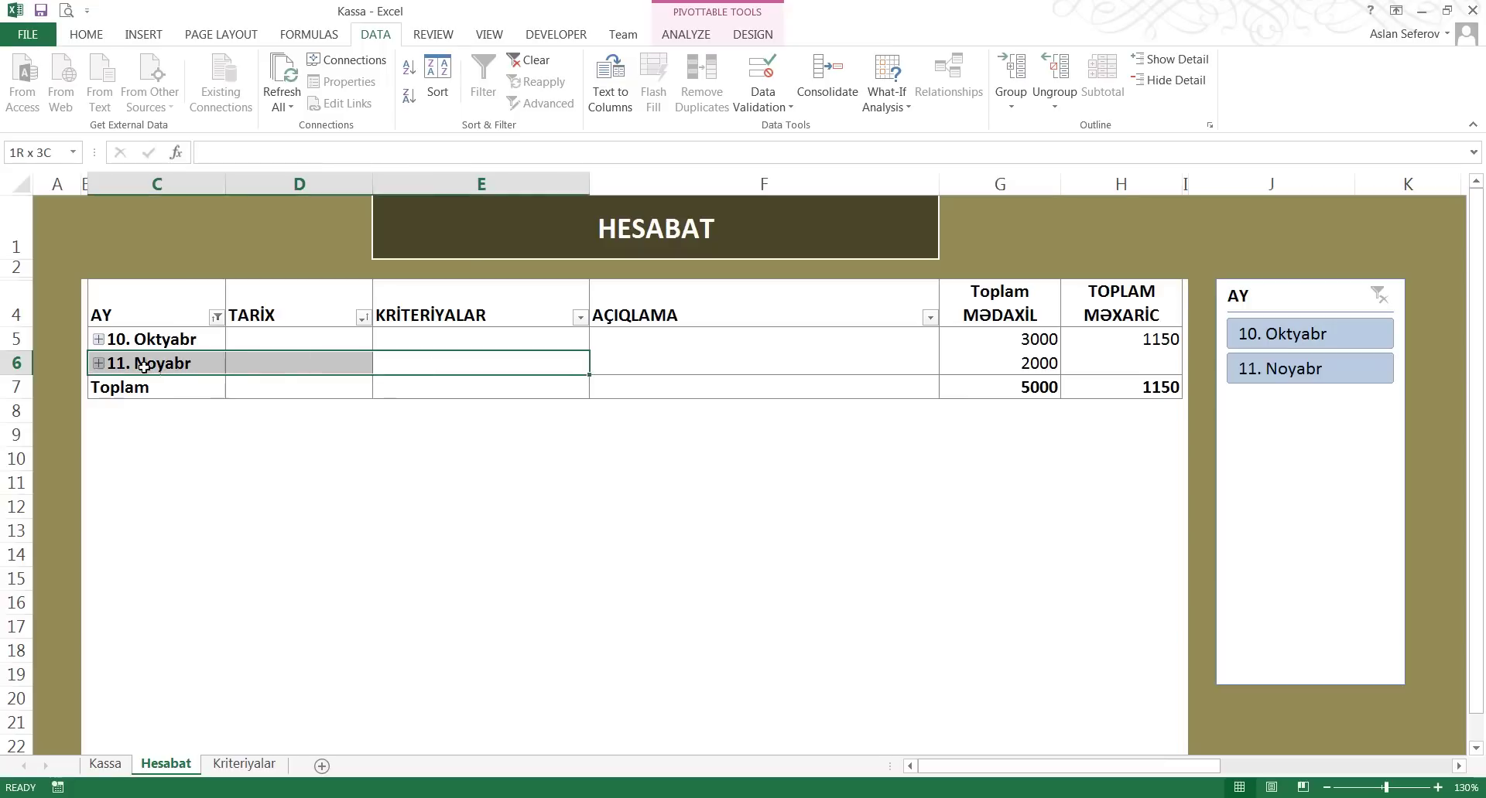
click(155, 364)
click(466, 368)
click(670, 364)
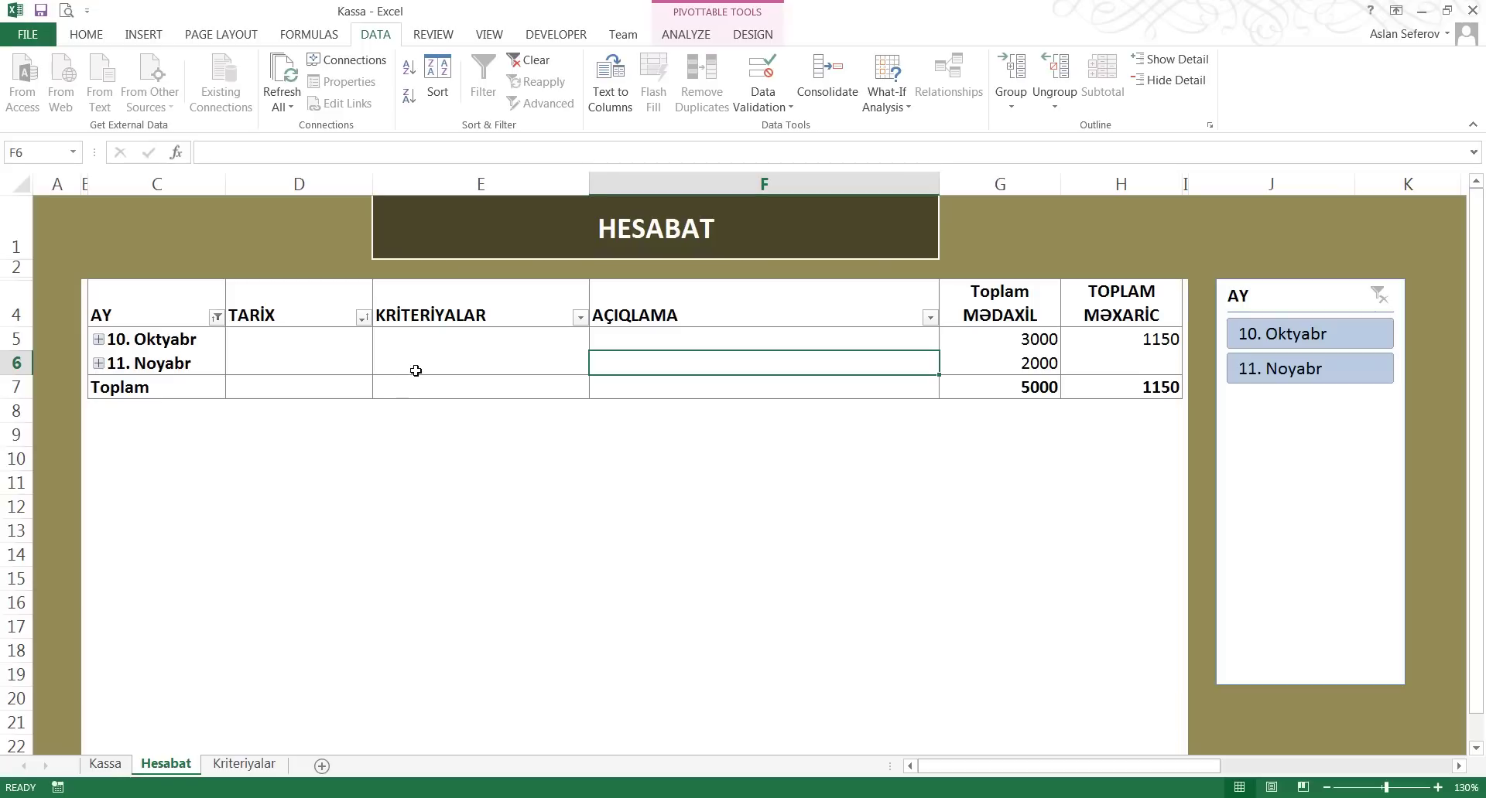
Date the new Kassa row 12 as 02.11.2016 and mark it MƏXARİC
click(236, 767)
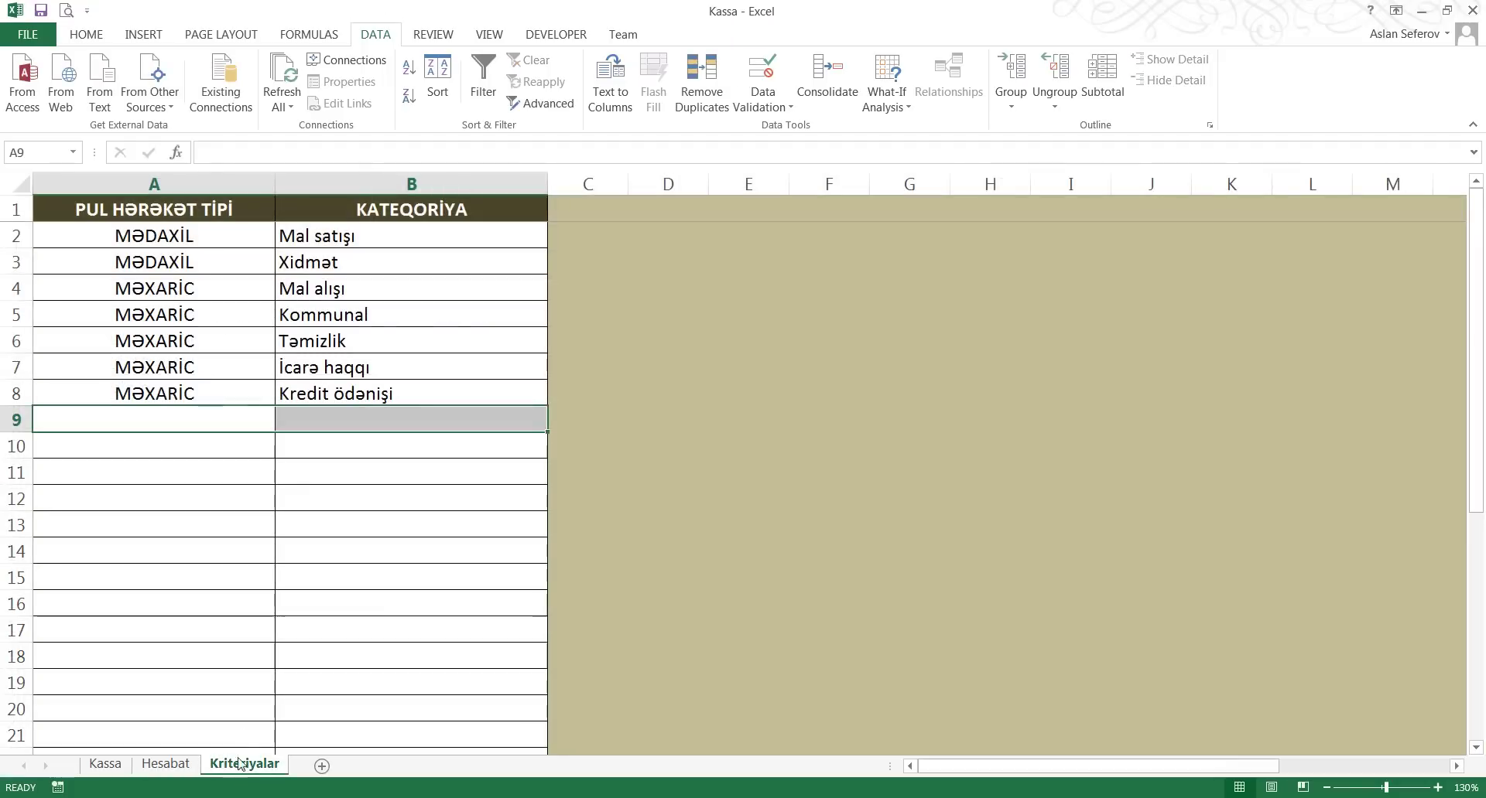
click(105, 765)
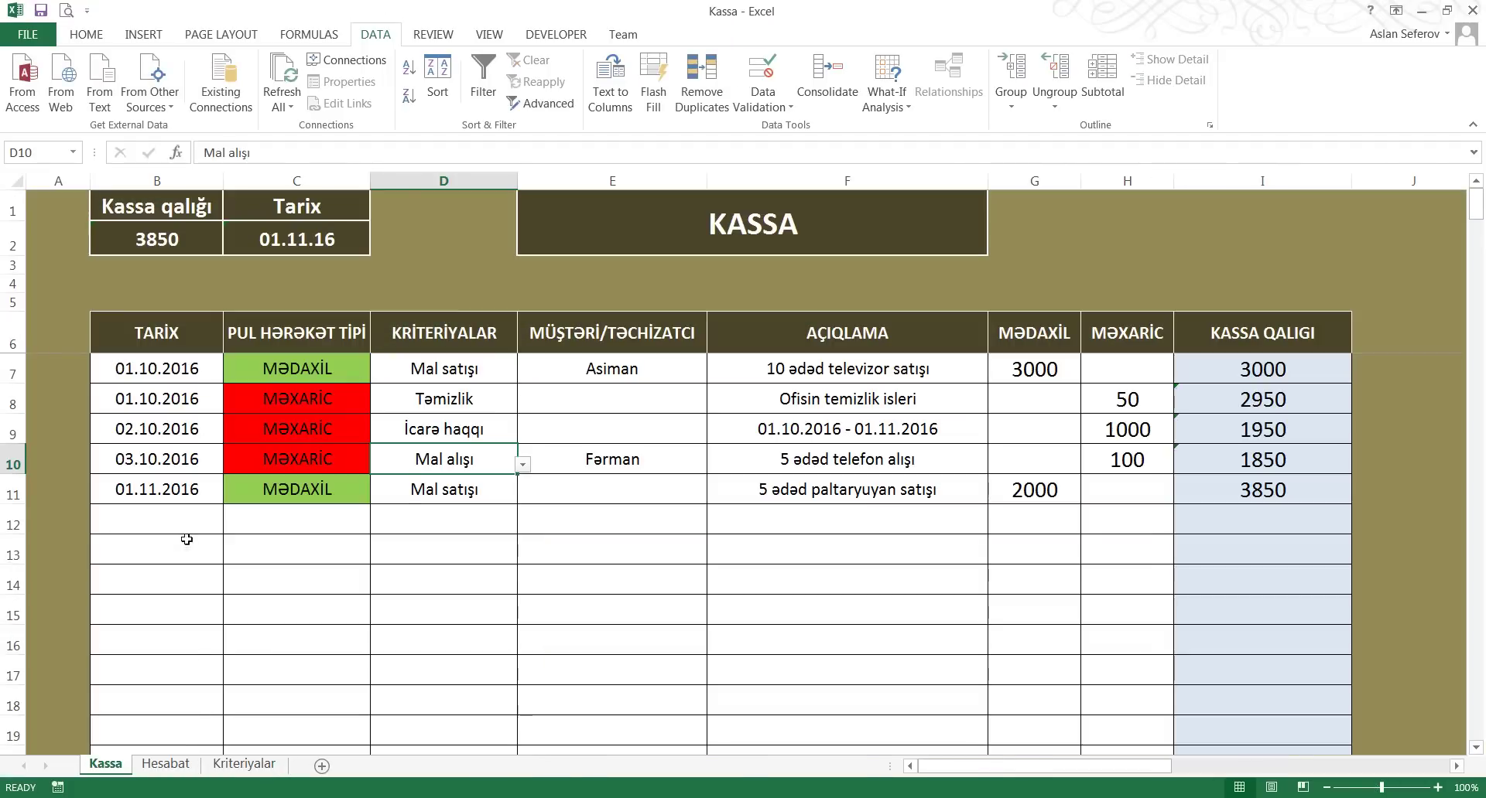
click(294, 520)
click(480, 514)
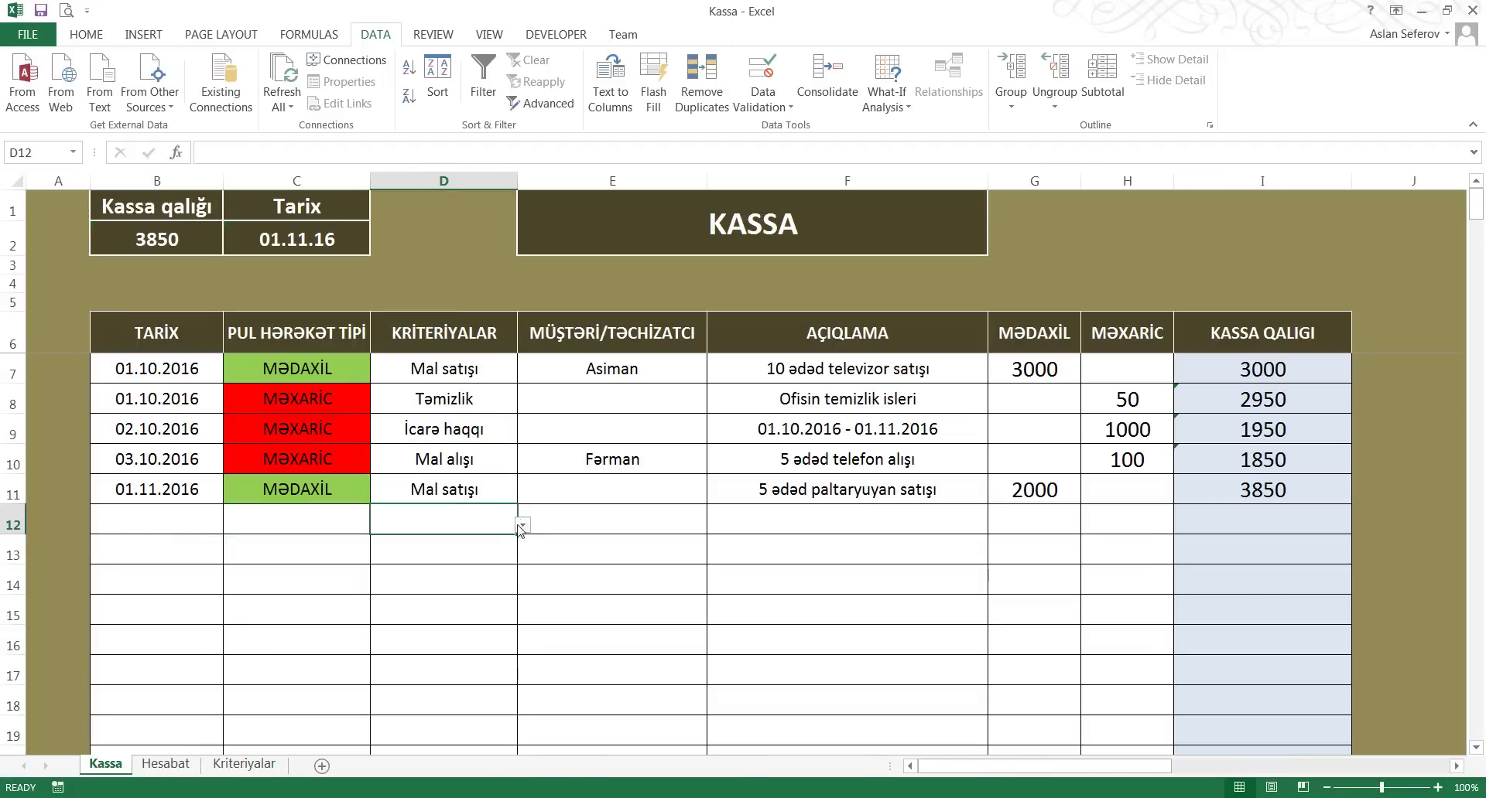
click(322, 520)
click(212, 520)
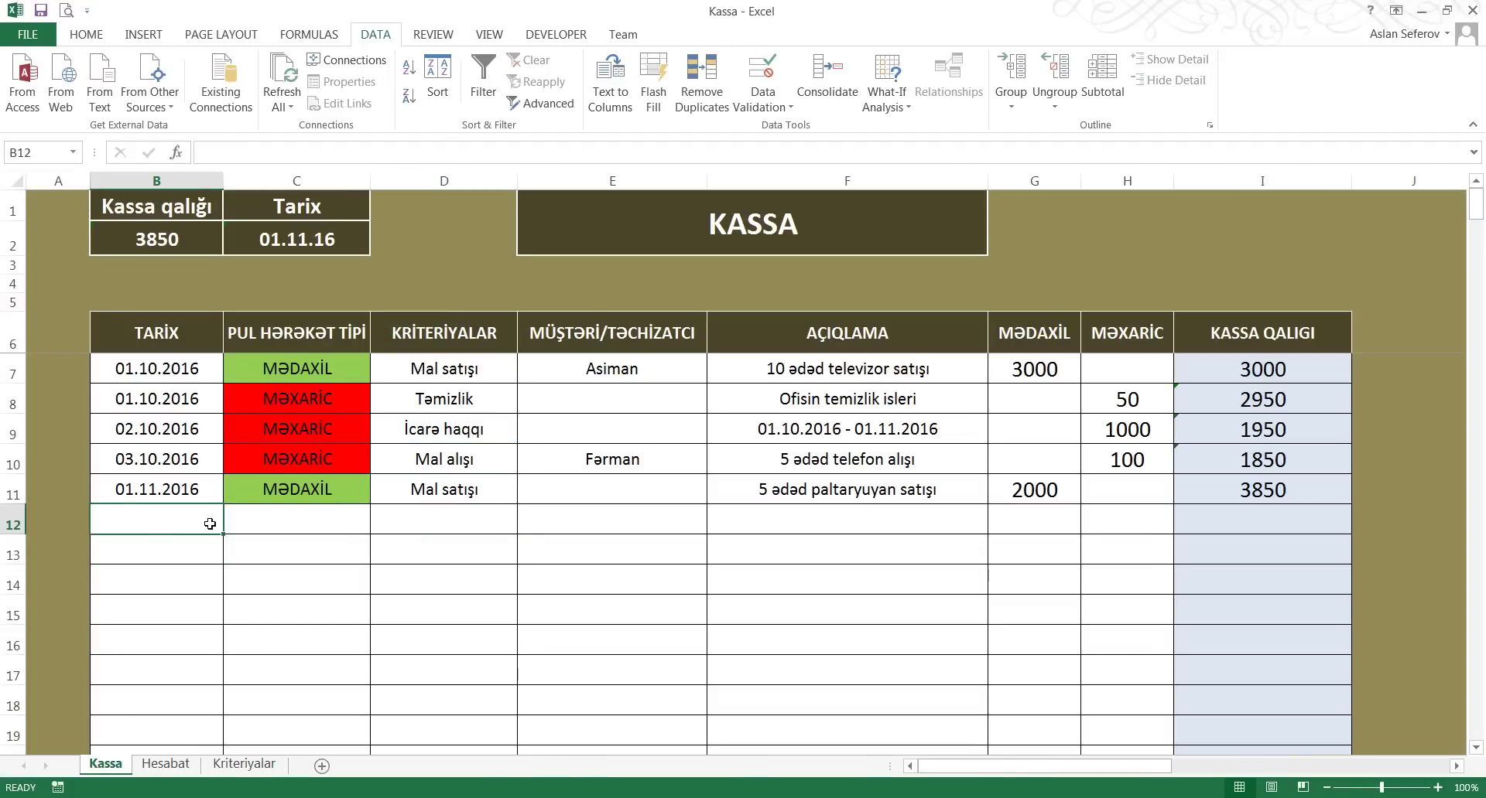
text(02.11)
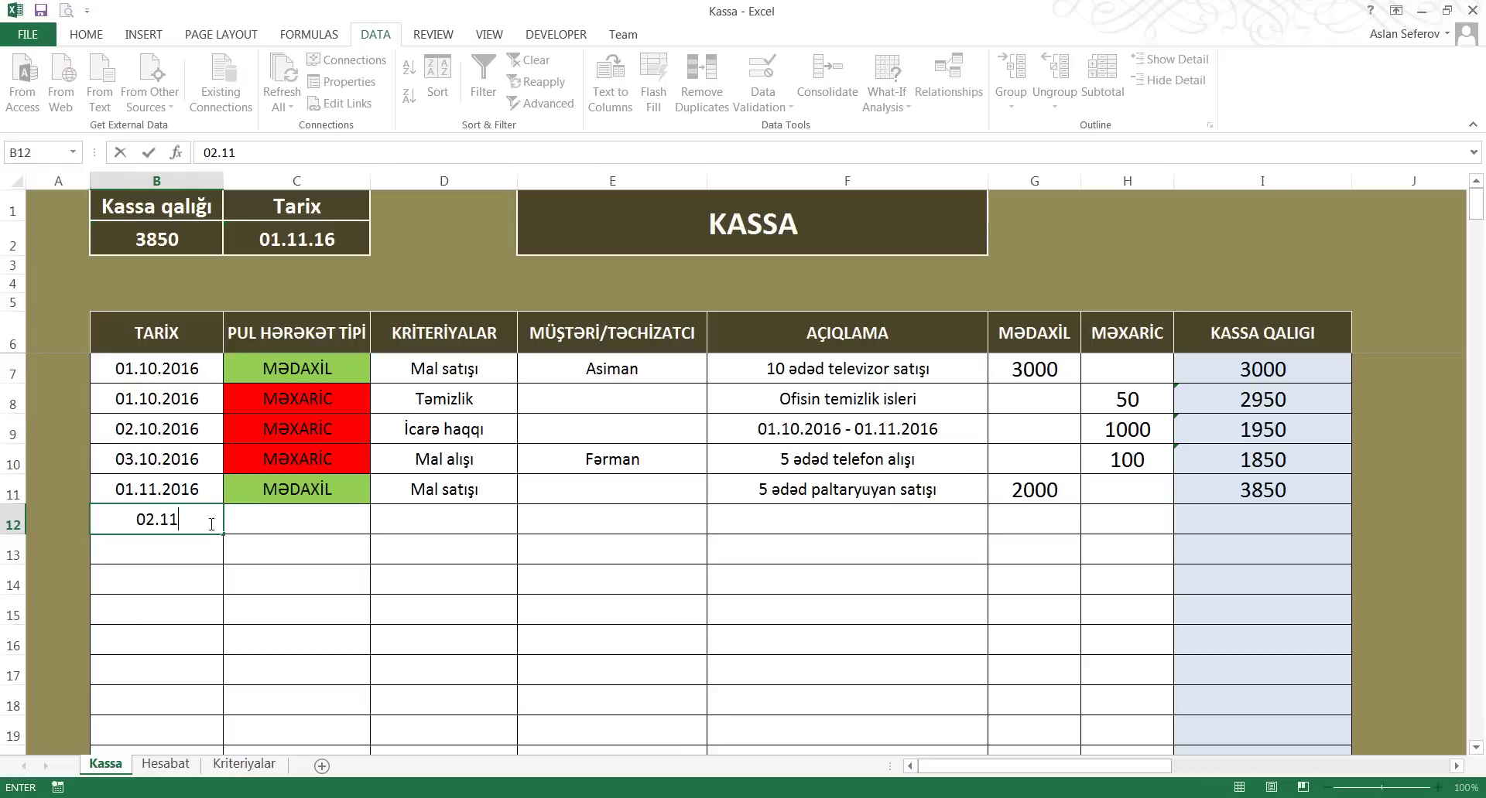
text(.2016)
key(Tab)
key(alt+Down)
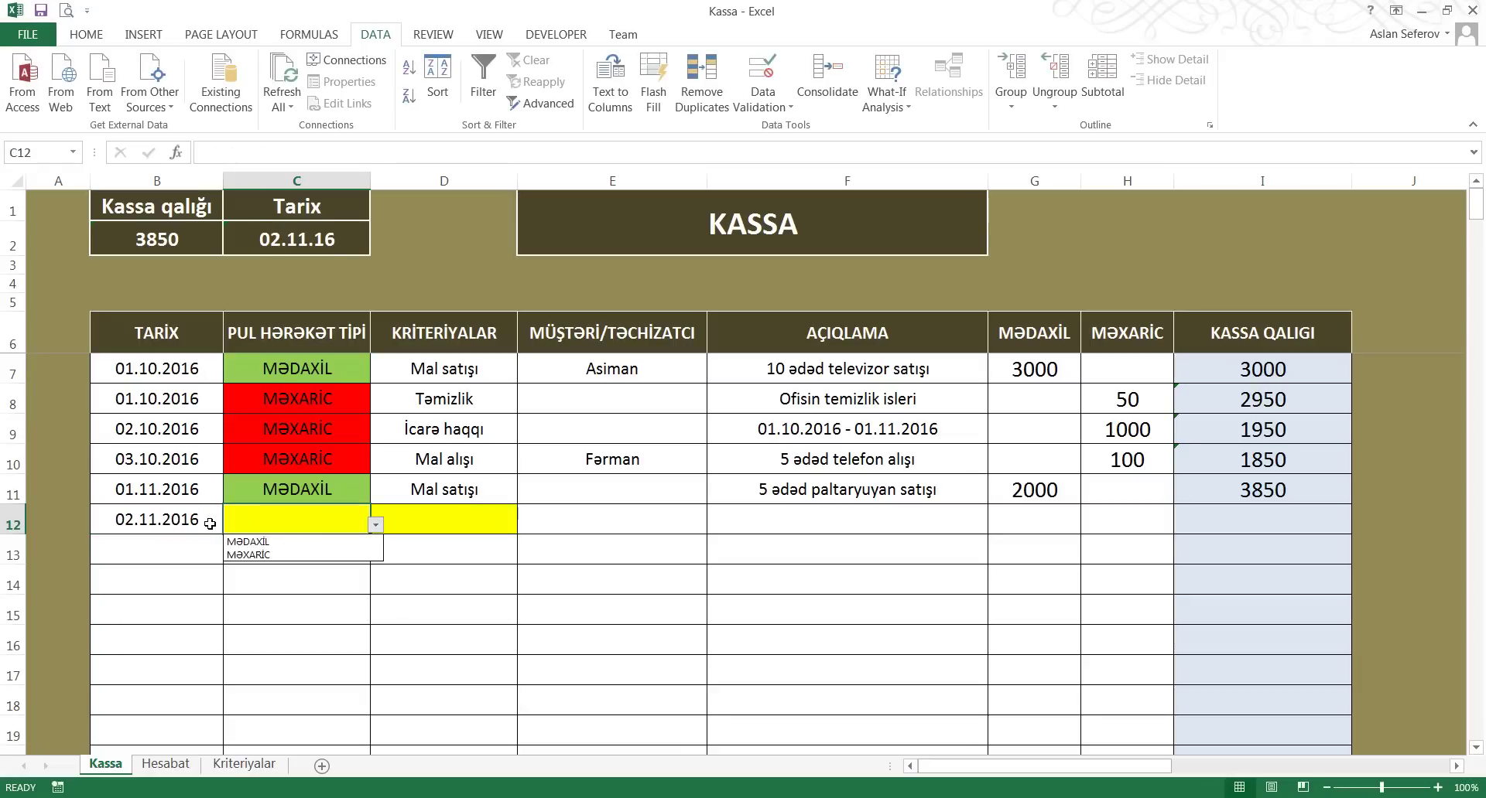
key(Down)
key(Return)
Browse the D12 category list without choosing, leaving the category empty
key(Tab)
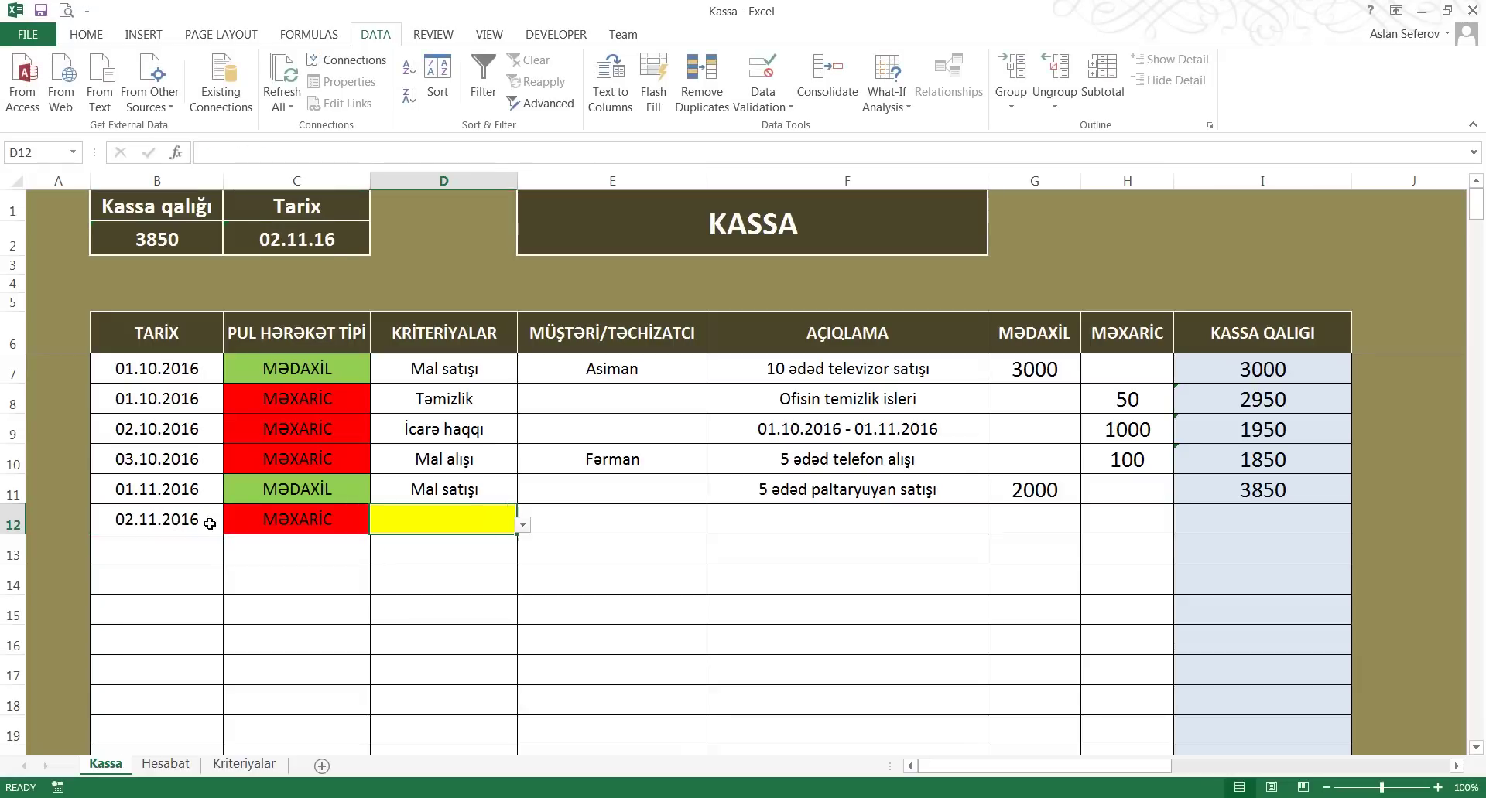
key(alt+Down)
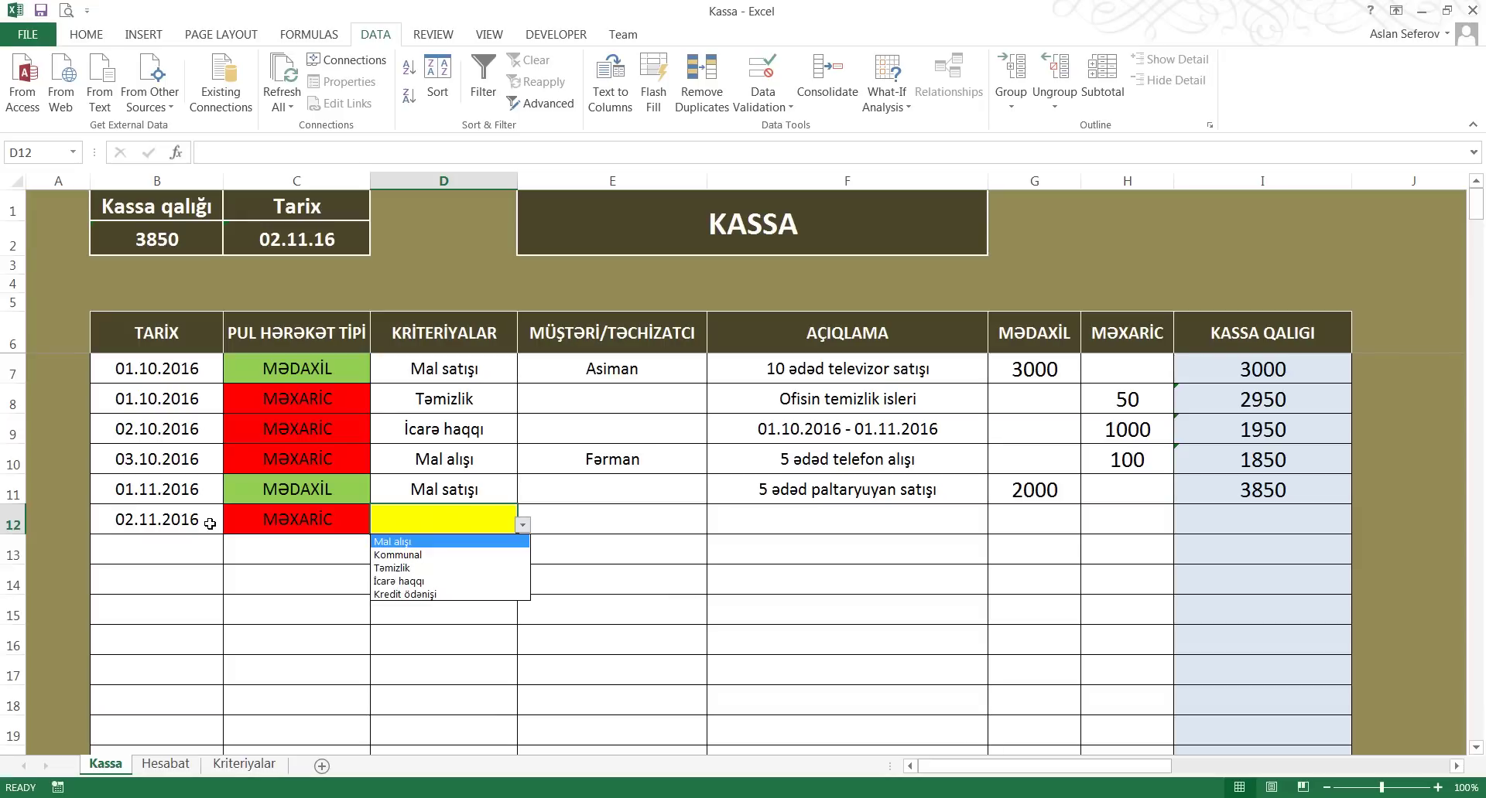
key(Down)
key(Down)
key(Down)
key(Down)
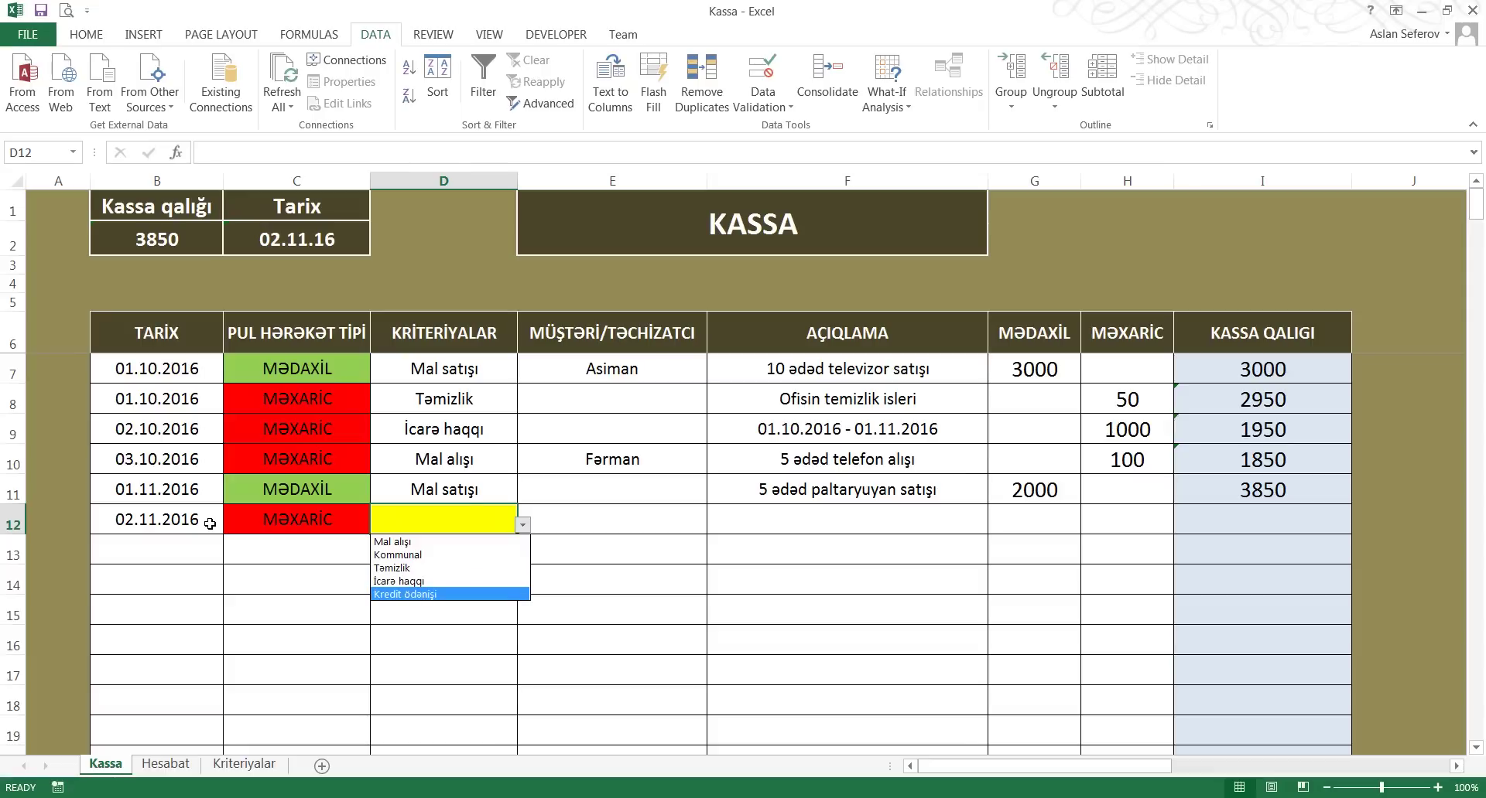
key(Up)
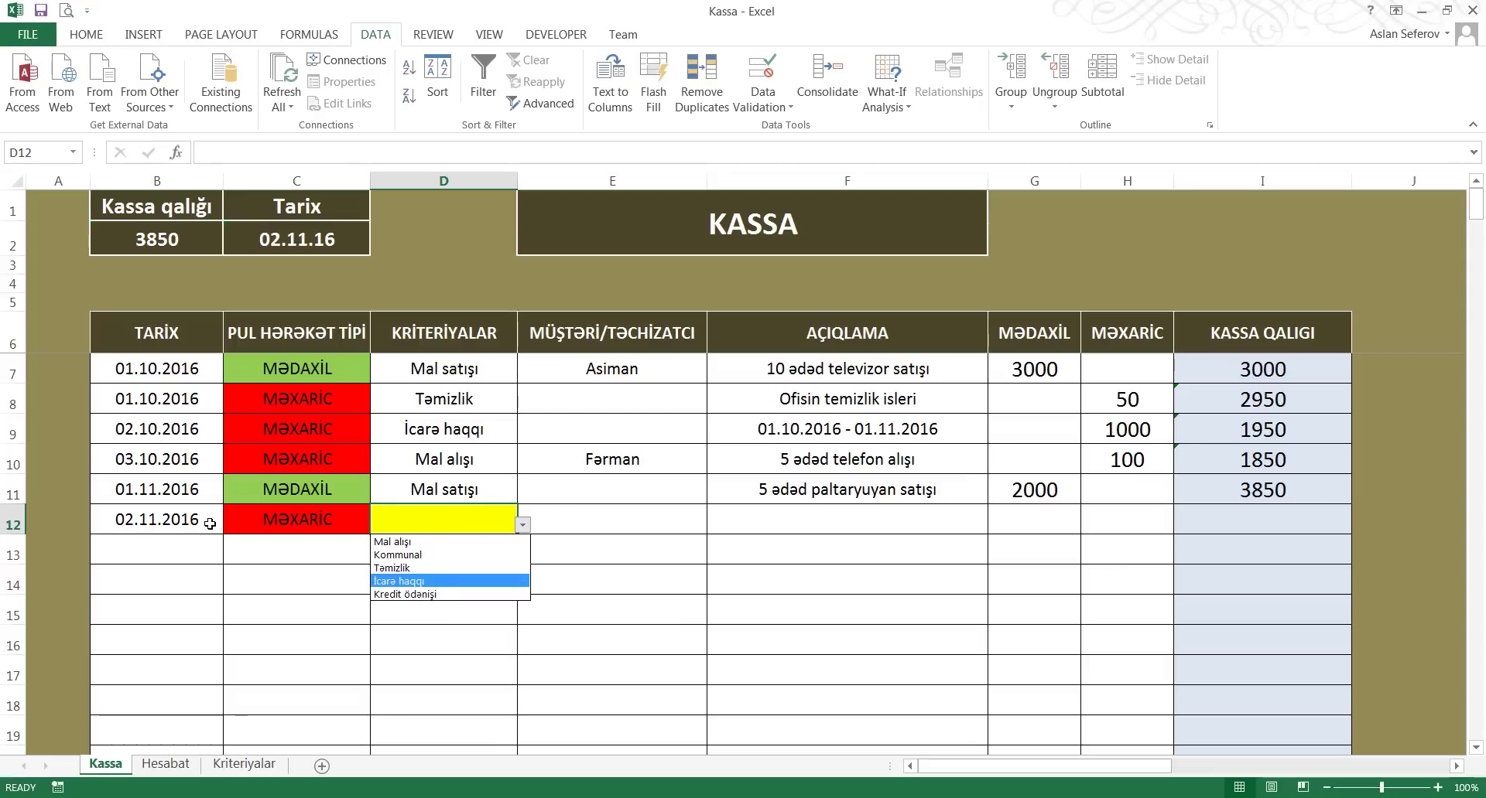
key(Up)
key(Up)
key(Up)
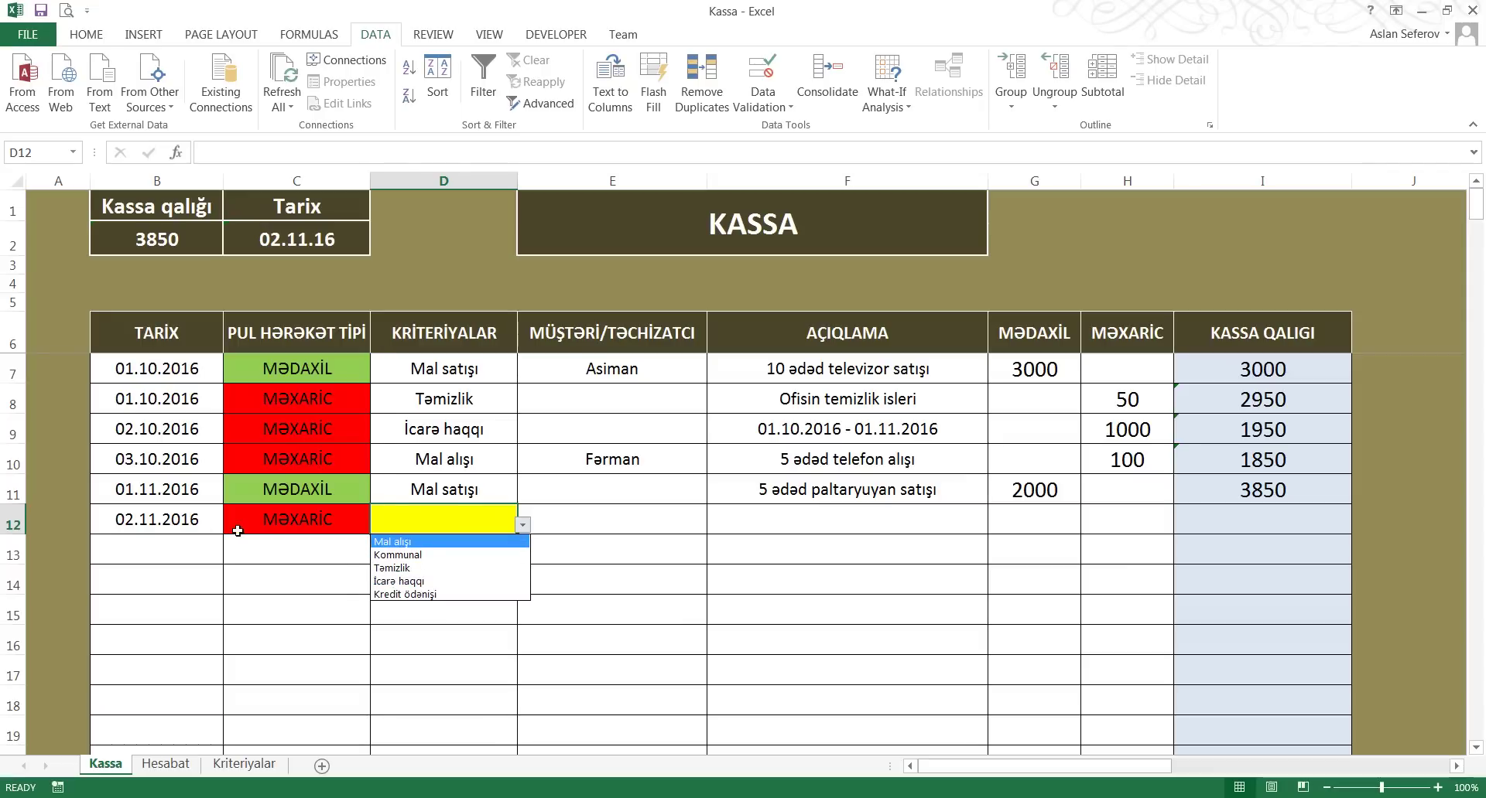
click(237, 530)
click(461, 520)
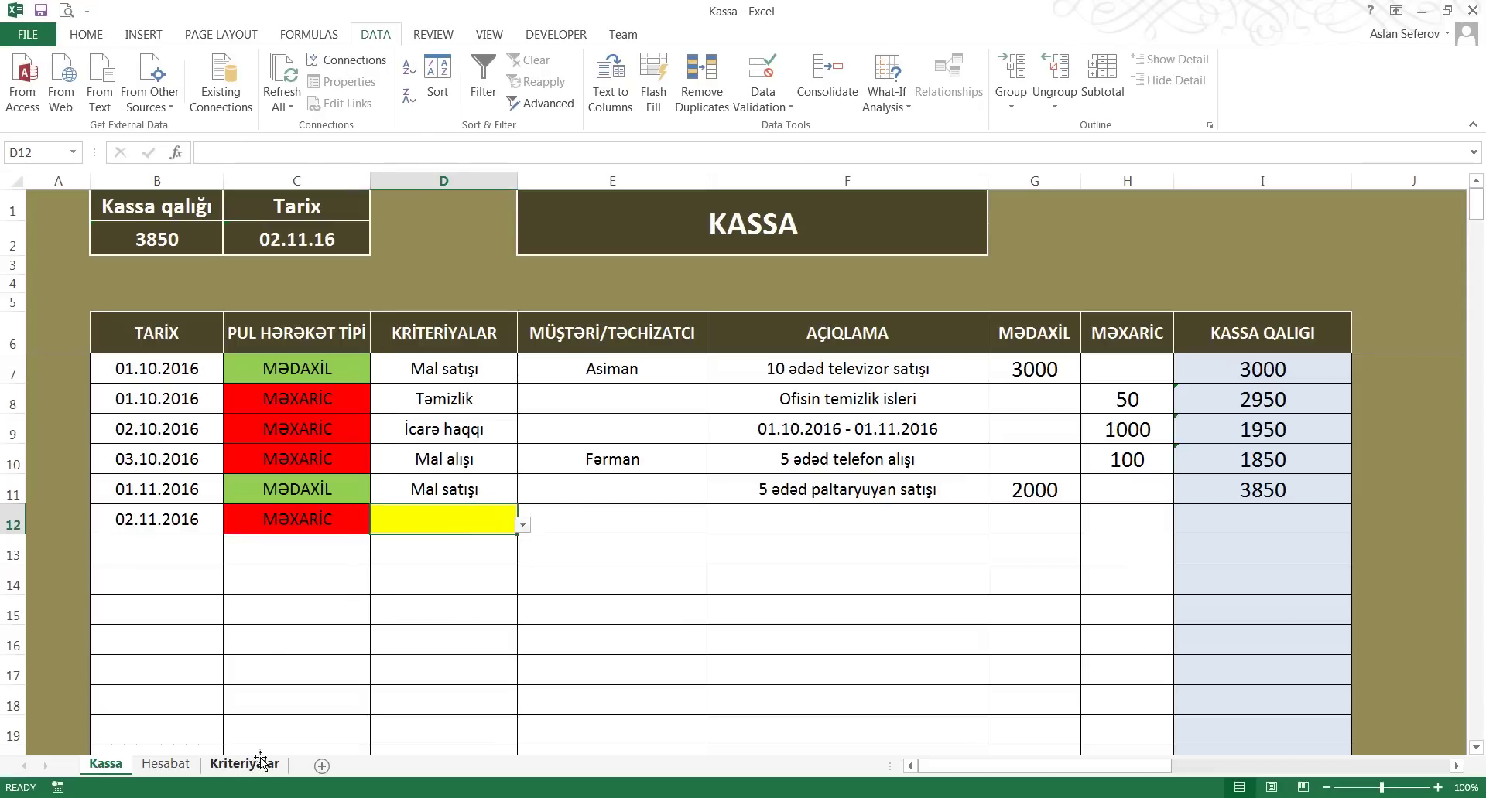
click(261, 763)
Copy MƏXARİC from A8 into A9 on the Kriteriyalar sheet
click(144, 432)
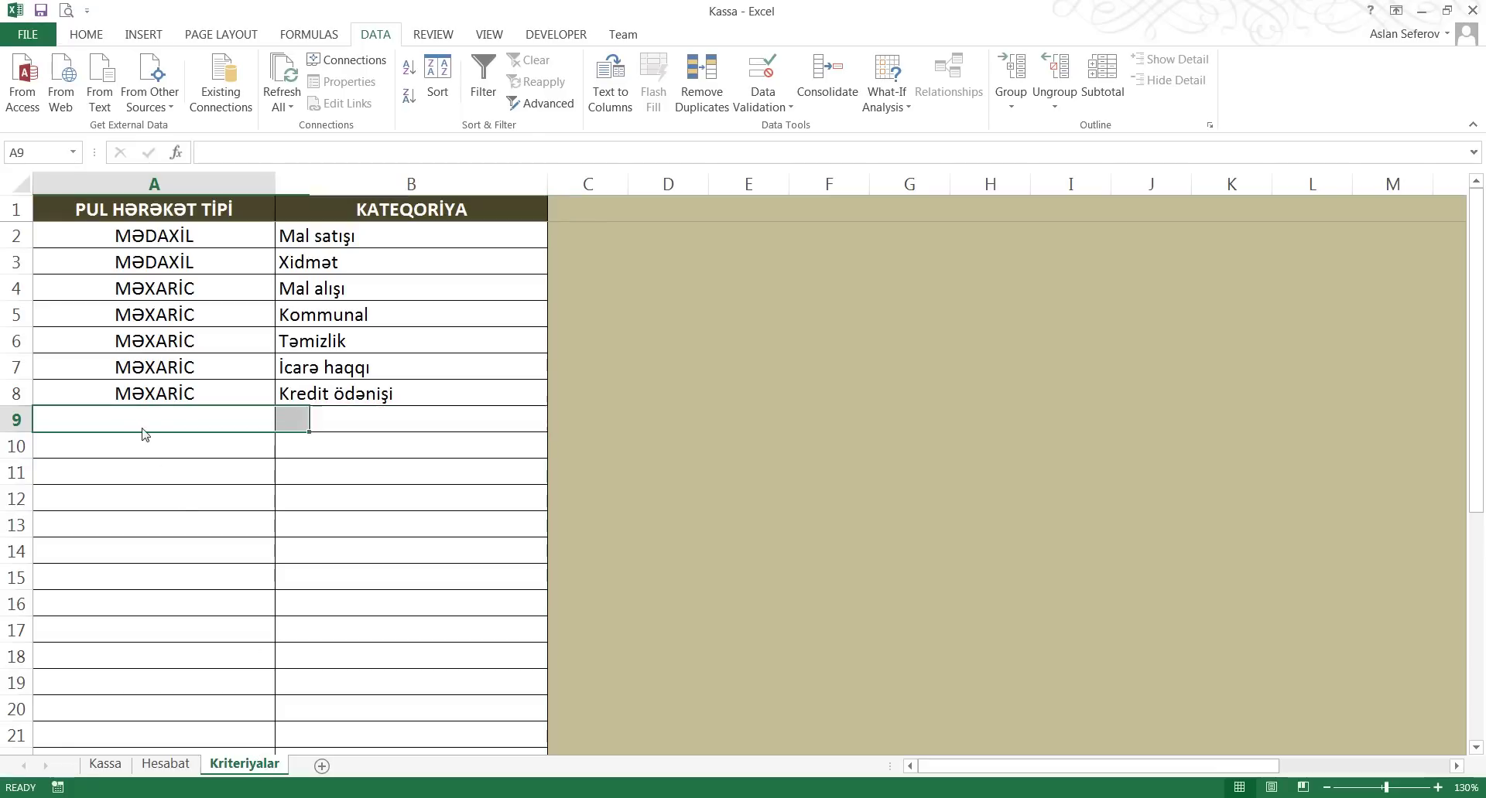
click(228, 394)
click(215, 417)
click(216, 390)
key(ctrl+c)
click(205, 416)
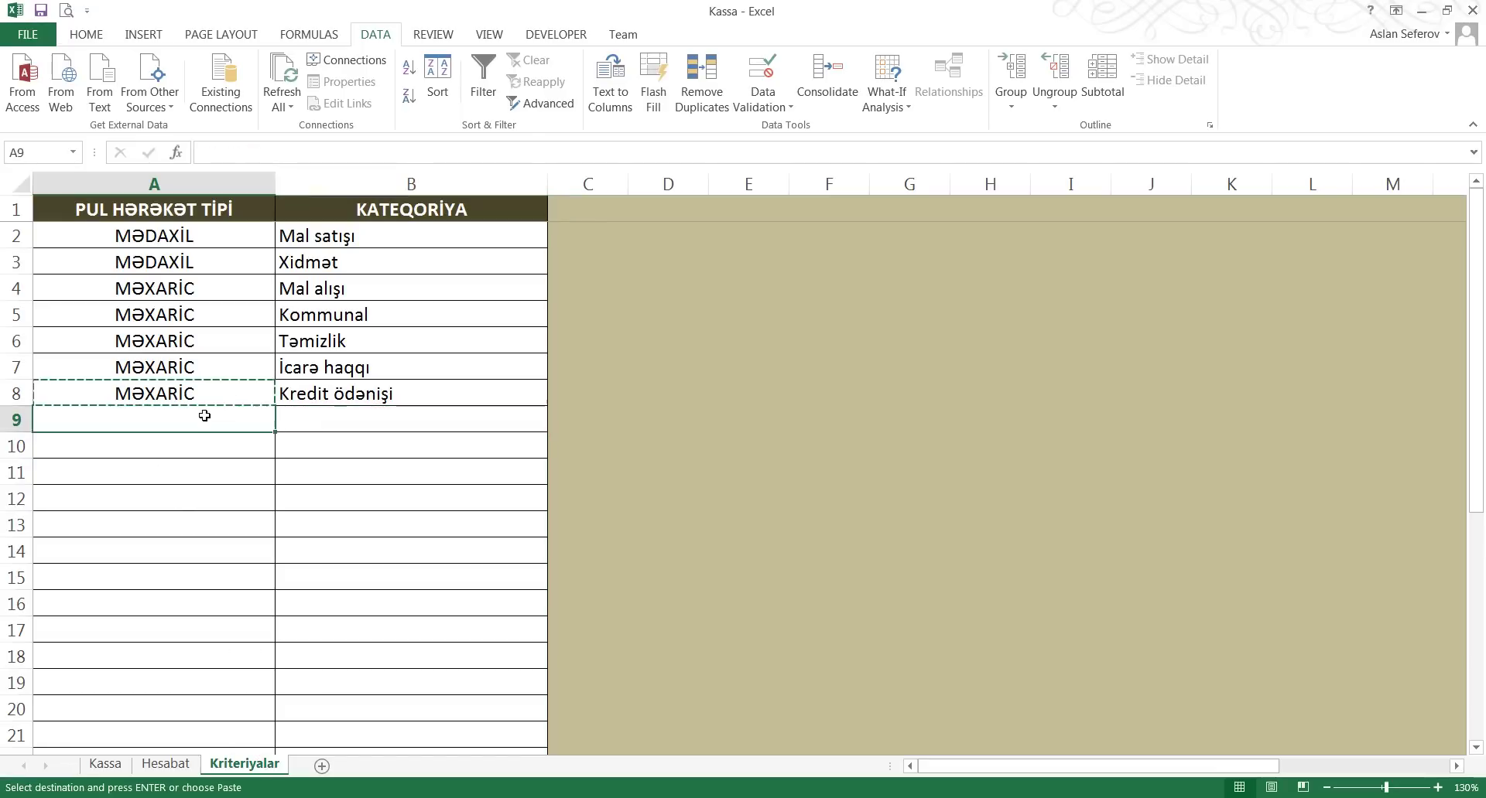
key(ctrl+v)
key(Escape)
click(315, 421)
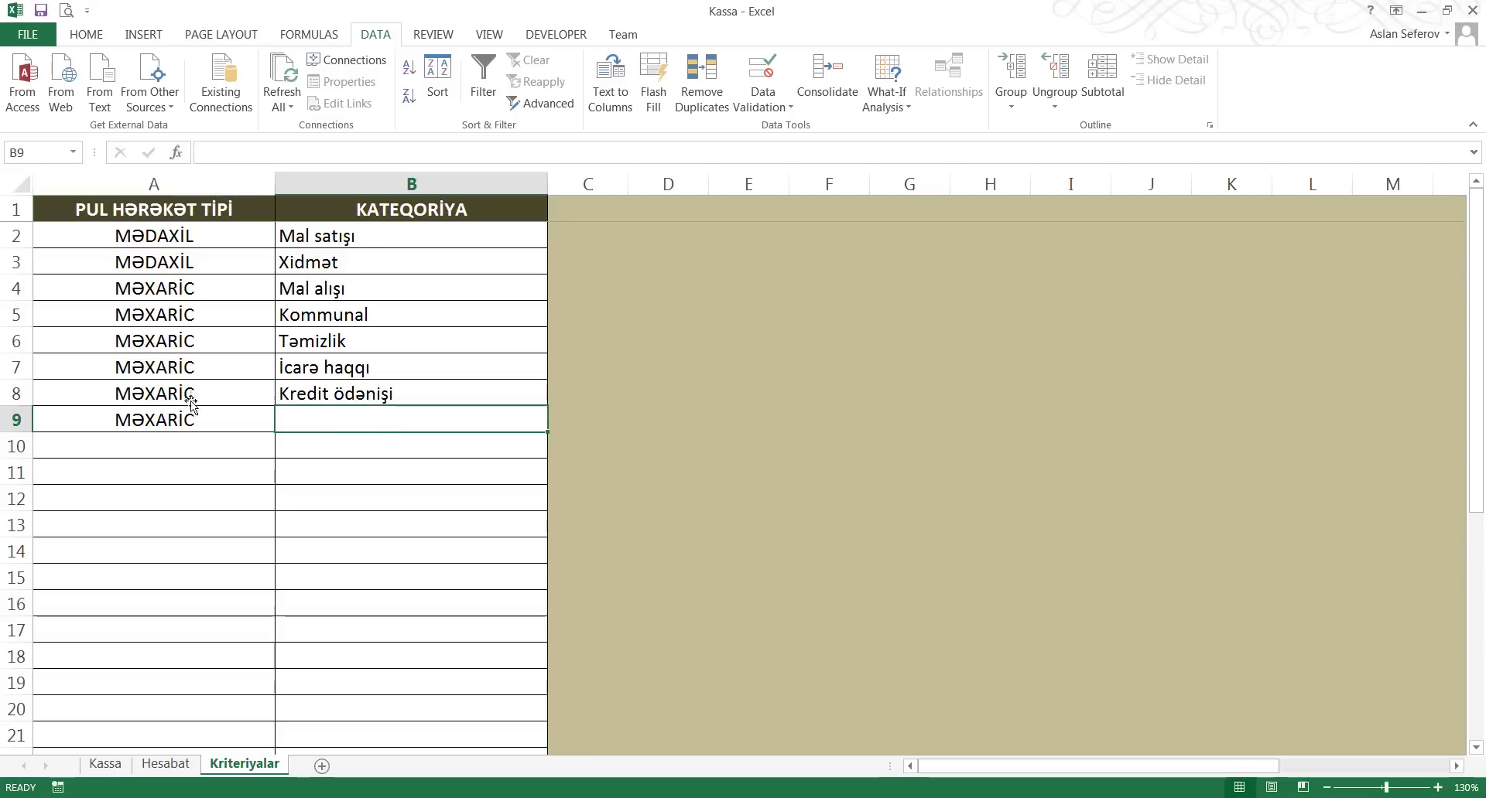
Head the criteria column KRİTERİYALAR
click(429, 208)
text(K)
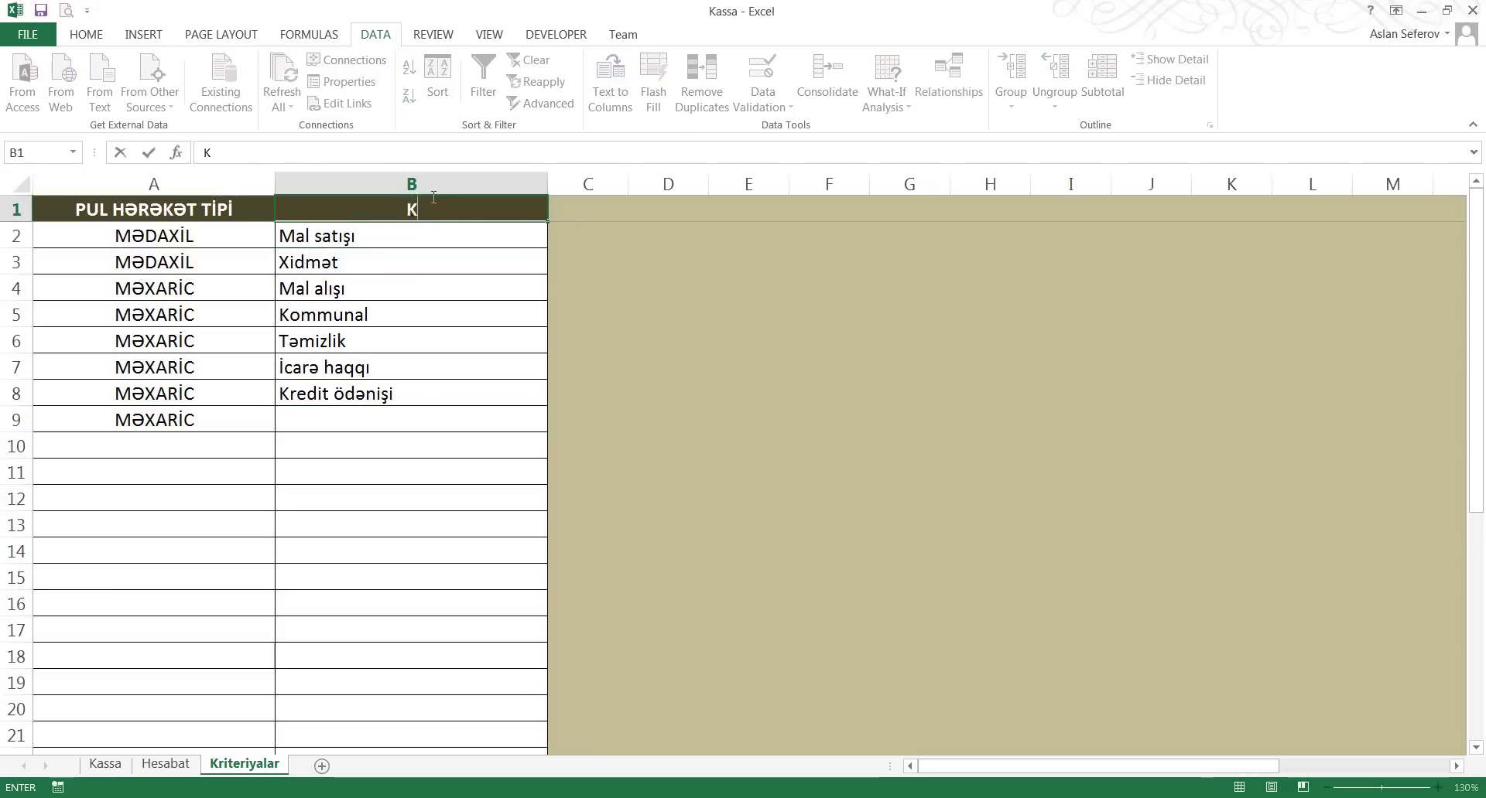
text(RİTERİ)
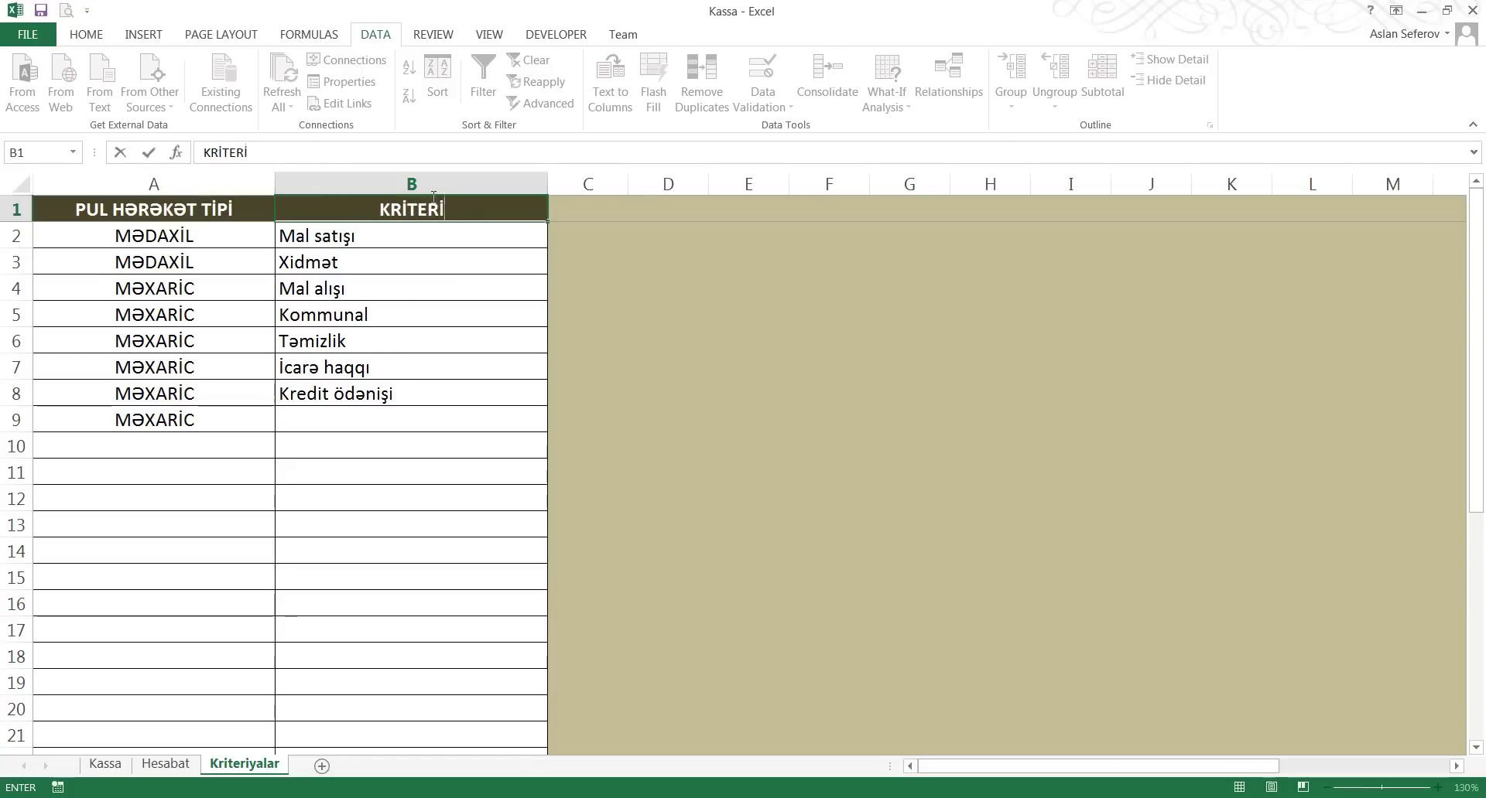
text(YALAR)
key(Return)
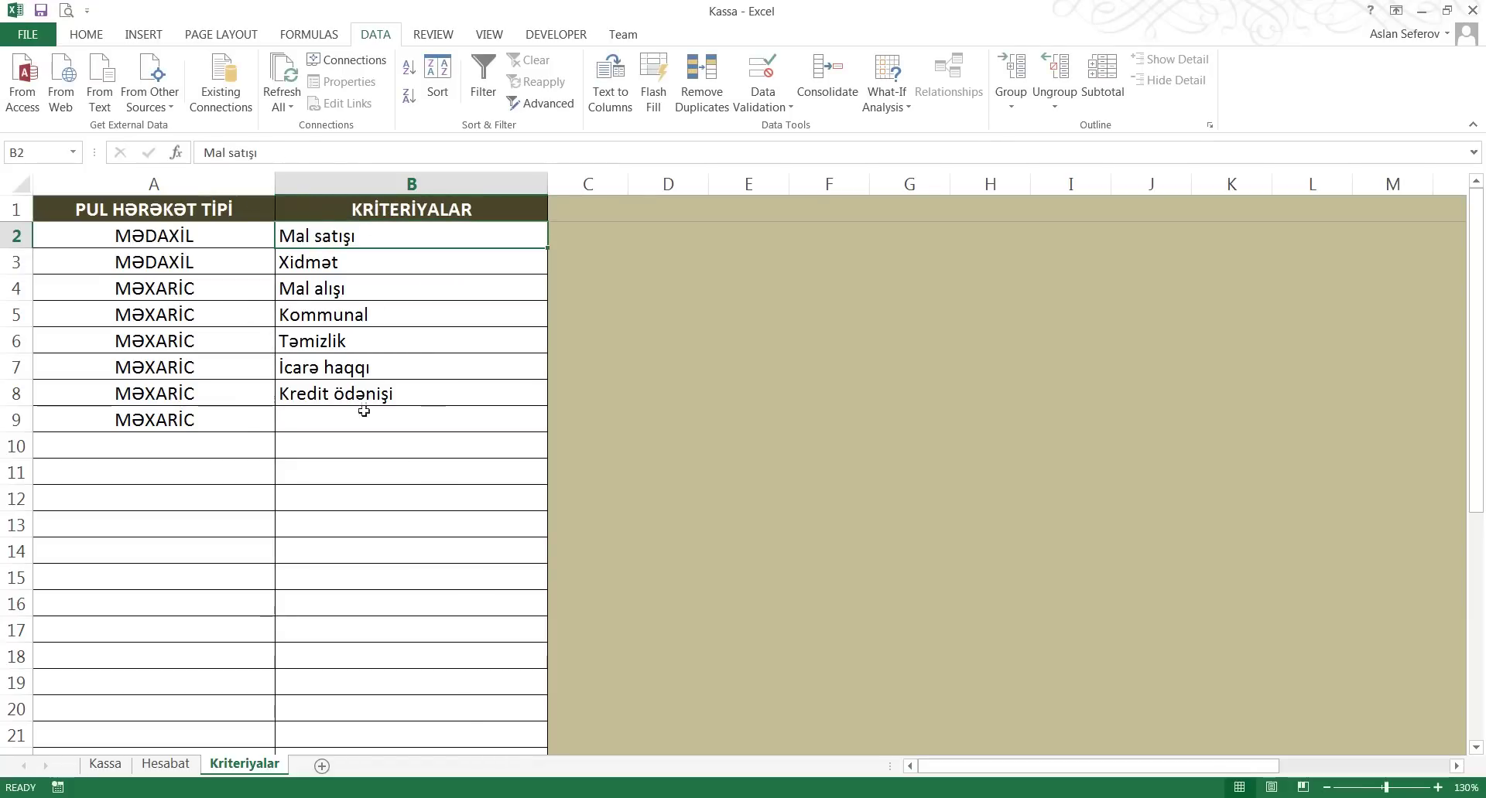
Add Digər xərclər as the new category in B9
drag(236, 422, 308, 423)
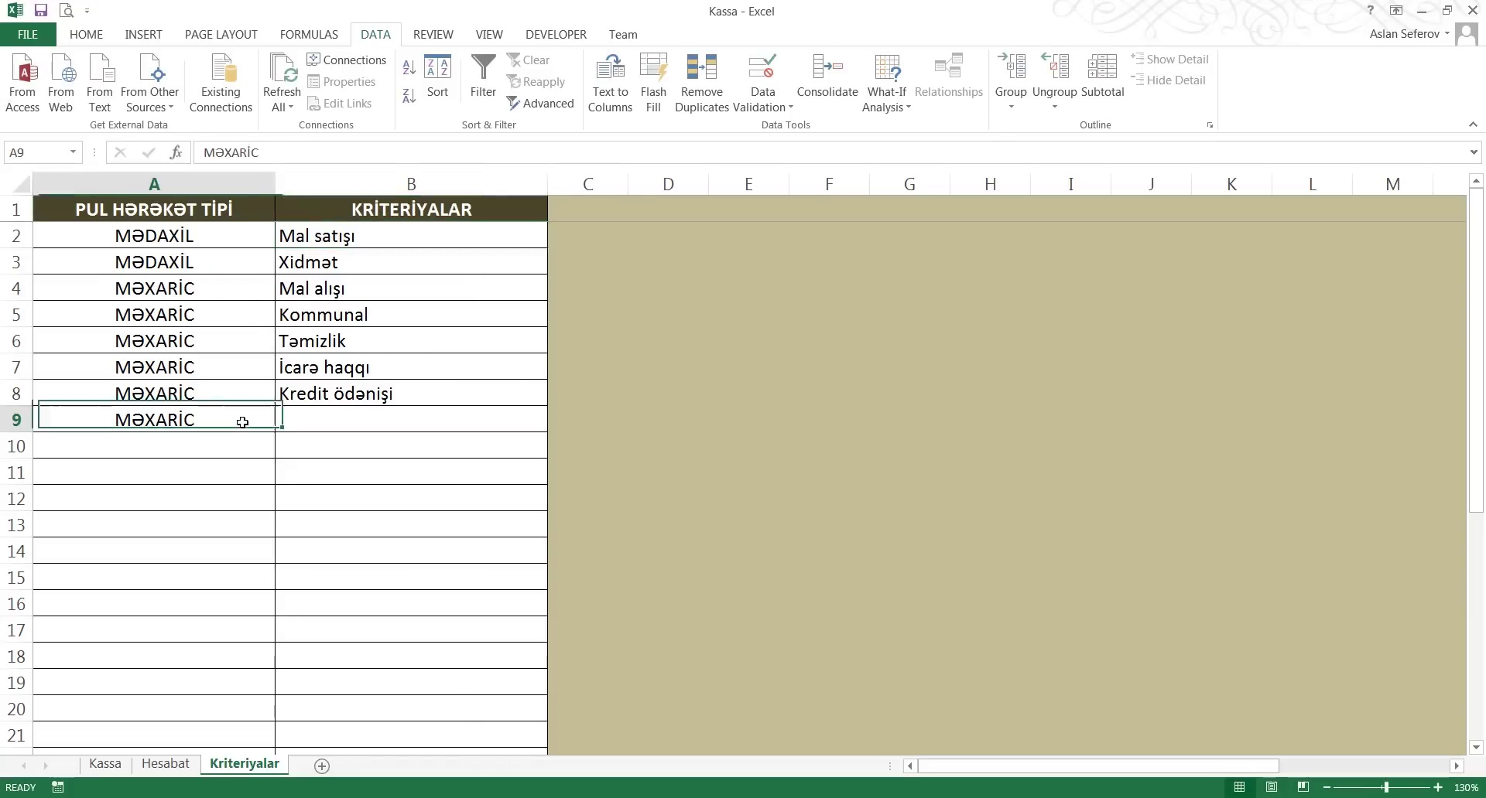
click(308, 423)
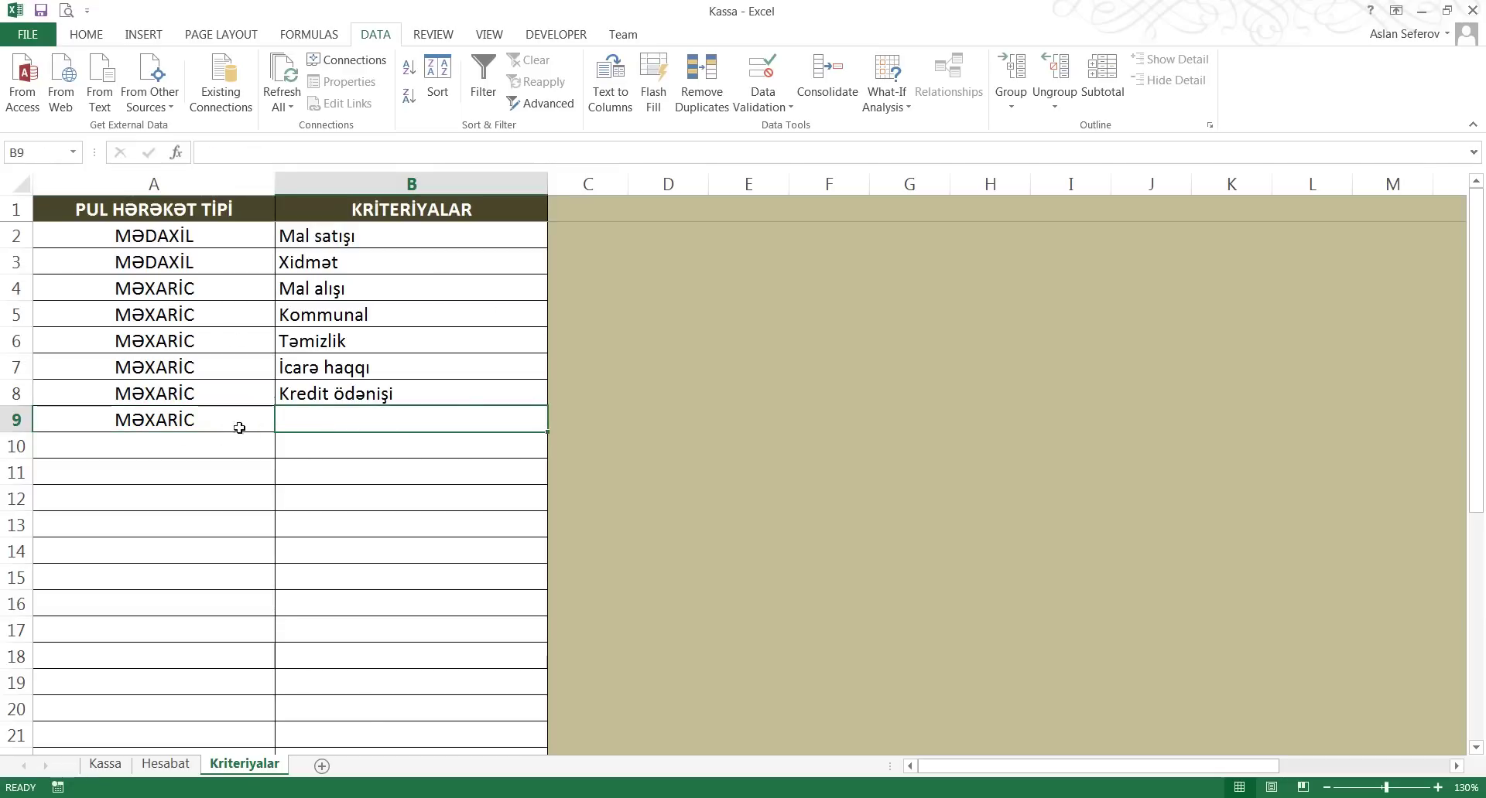
drag(239, 428, 288, 422)
click(353, 425)
text(Dİ)
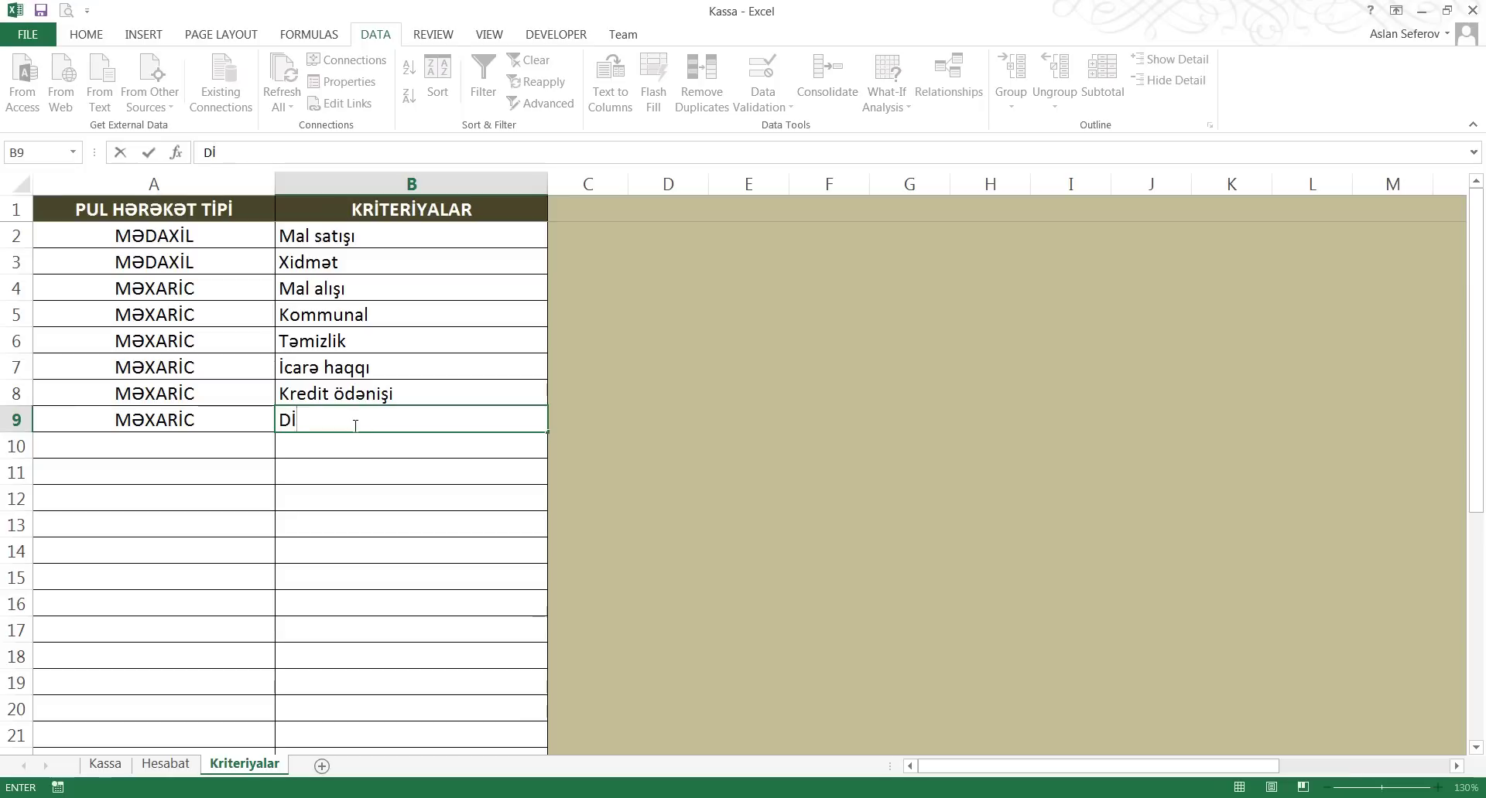
text(g)
text(ər x)
text(ərclər)
key(Return)
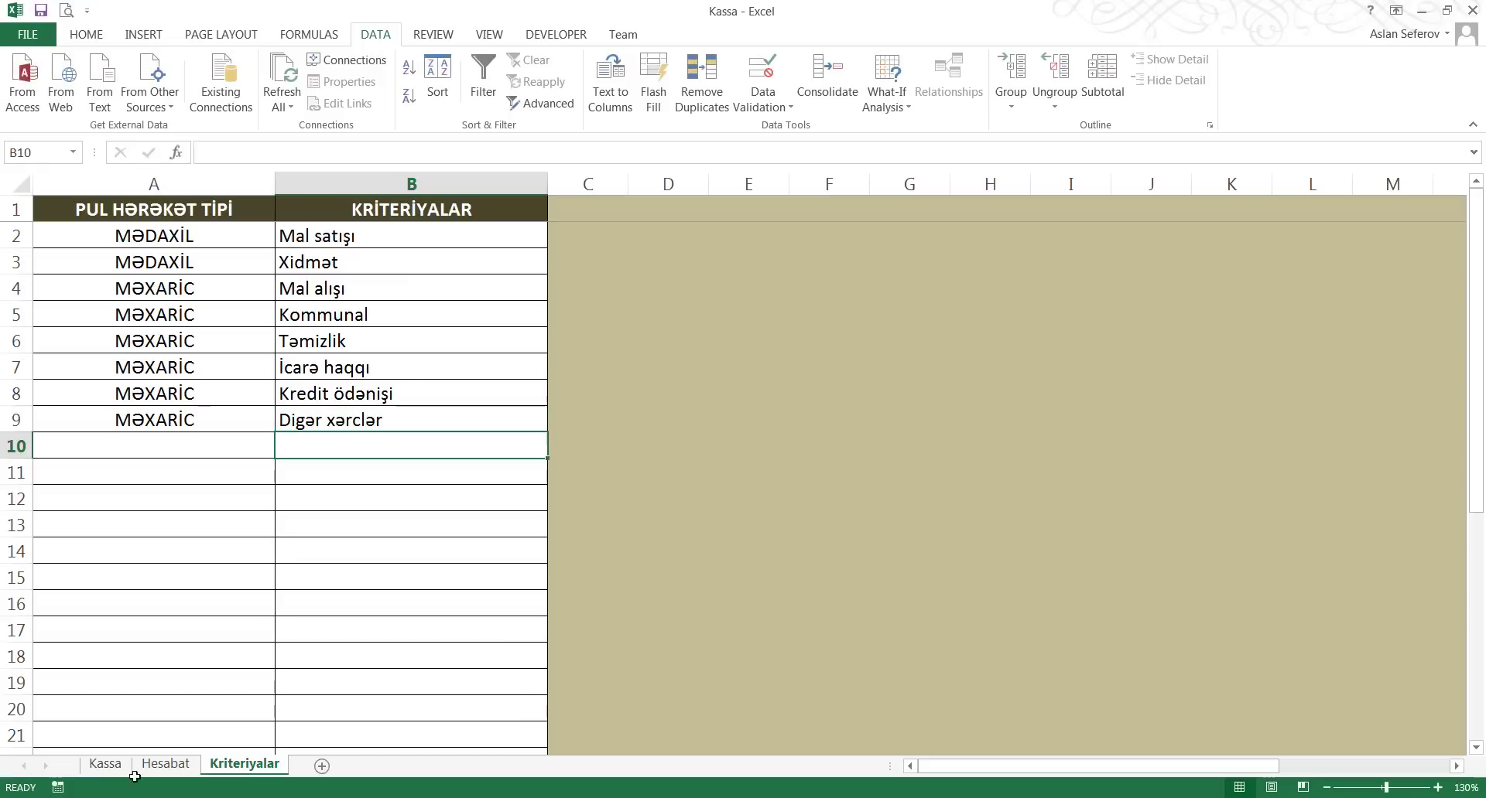
Categorise row 12 as Digər xərclər and record a 100 expense in H12
click(117, 777)
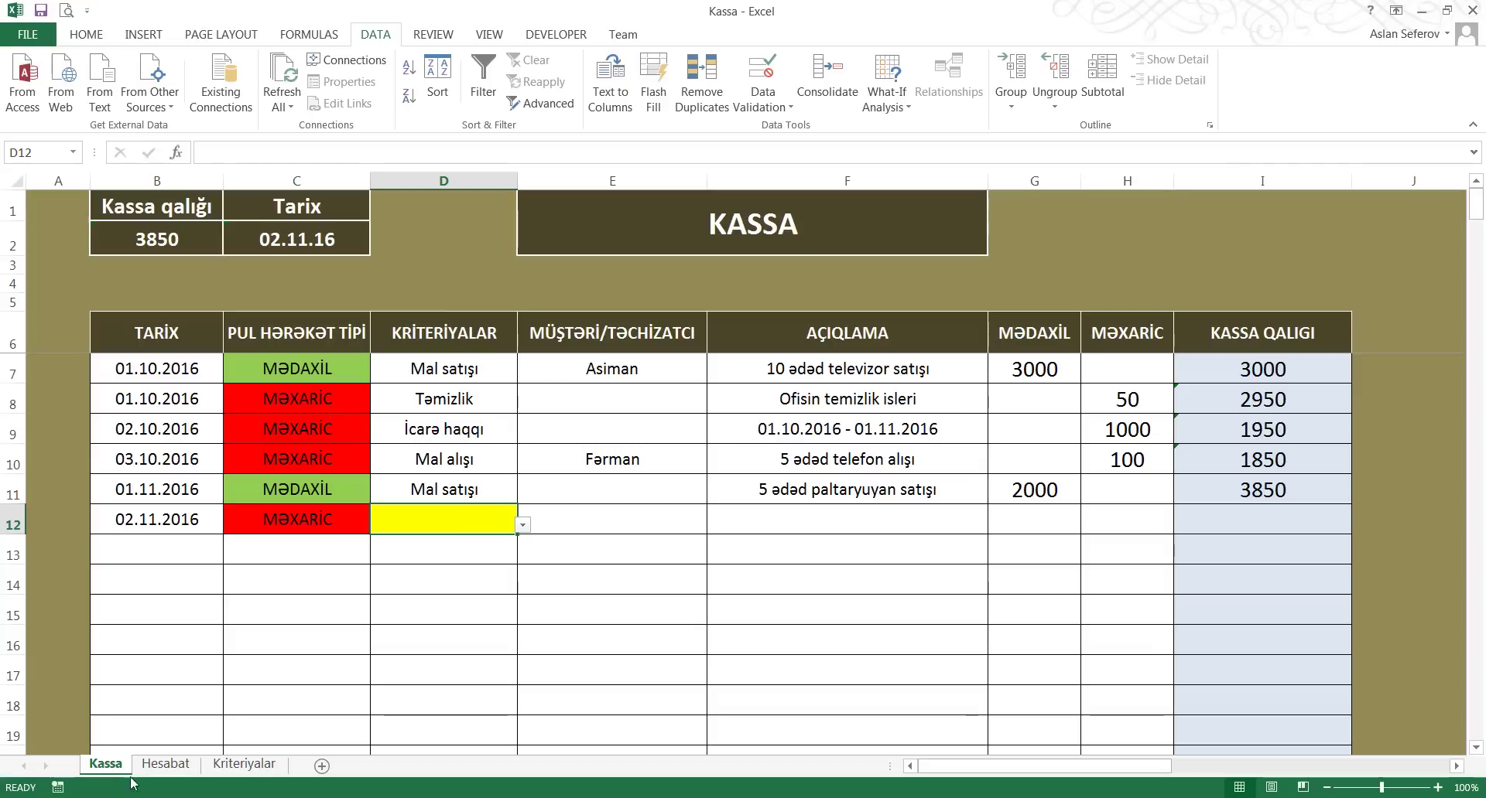
click(523, 525)
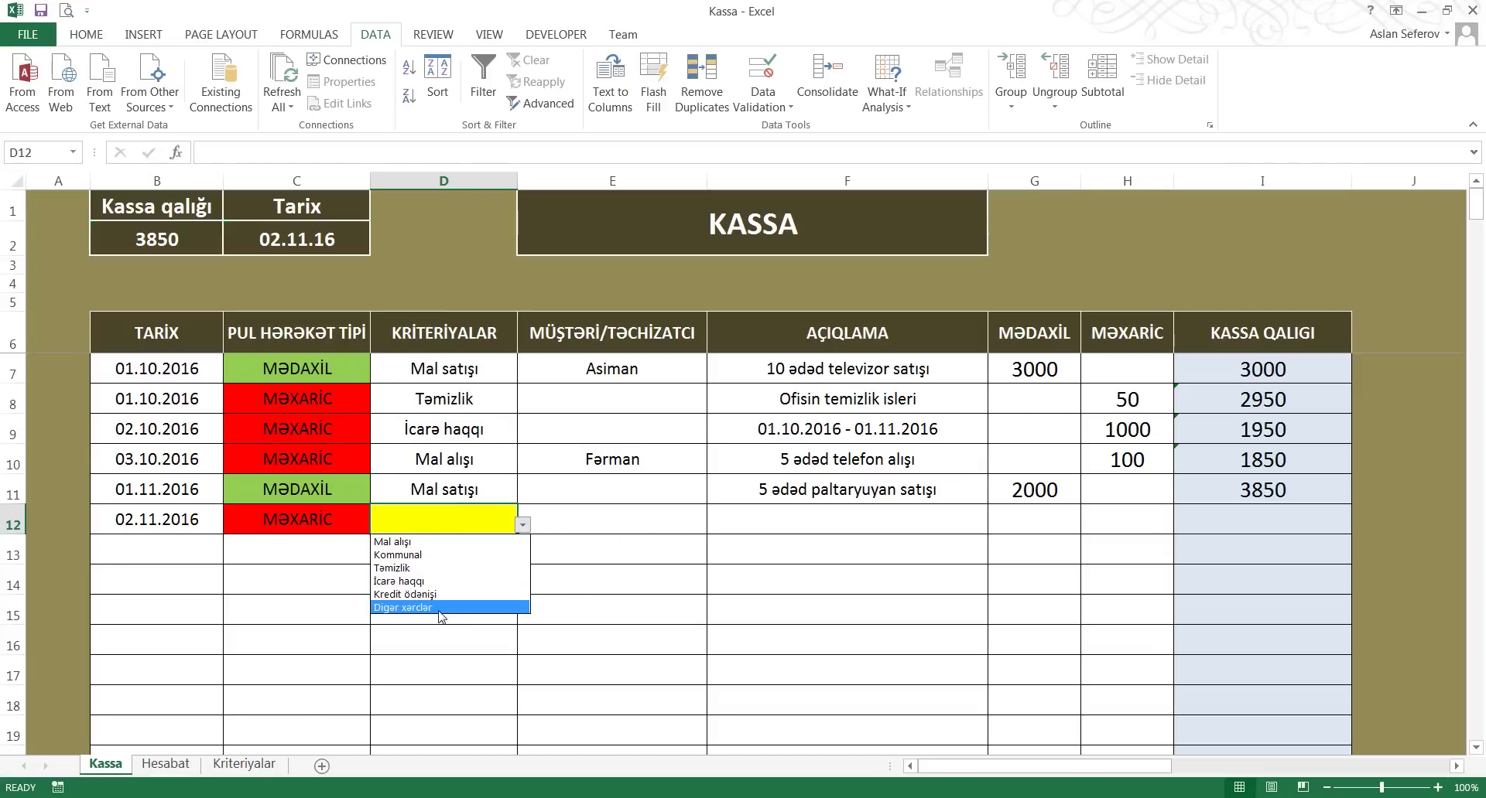
click(440, 608)
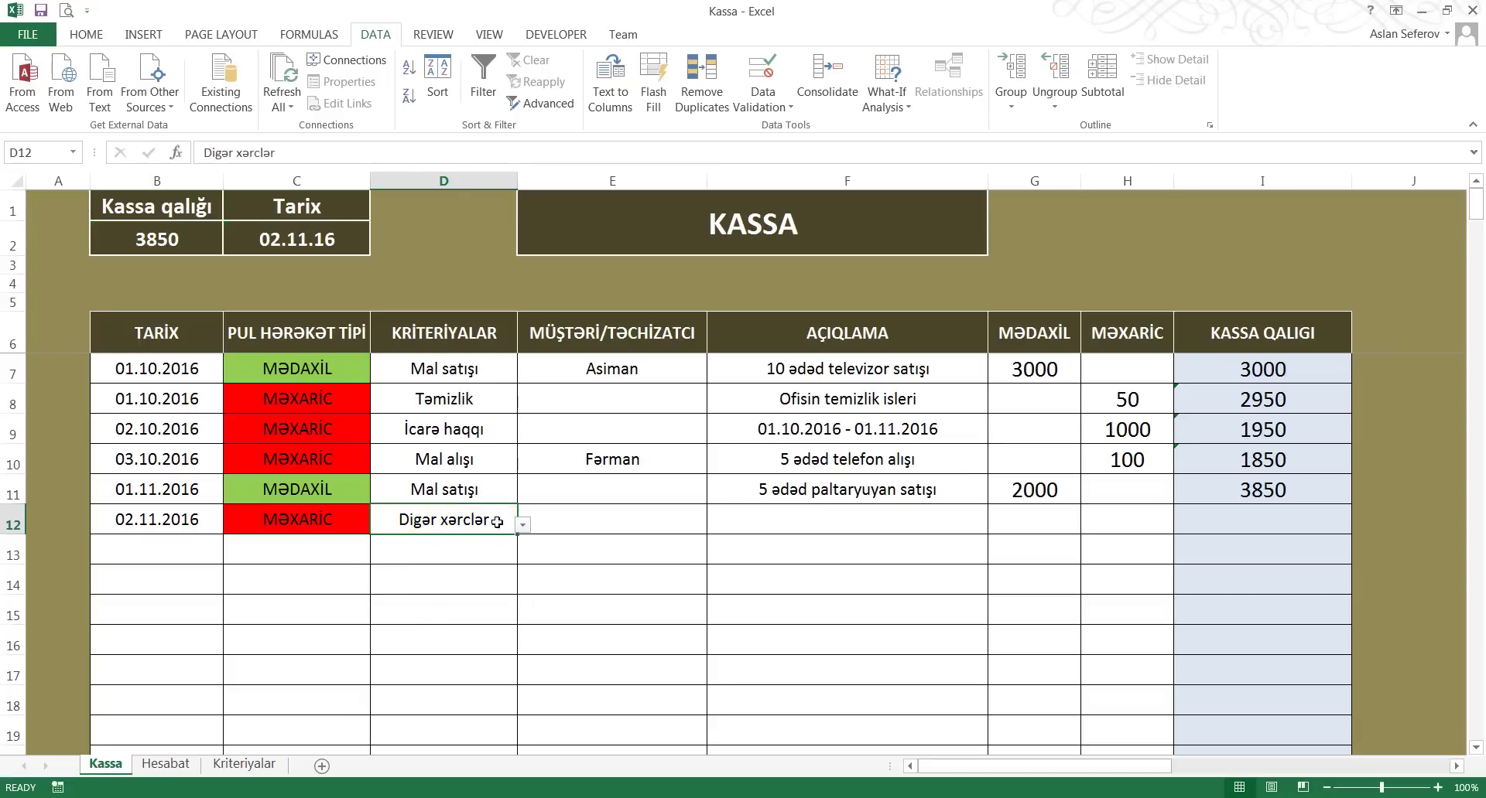
click(588, 523)
click(484, 529)
click(684, 511)
click(851, 522)
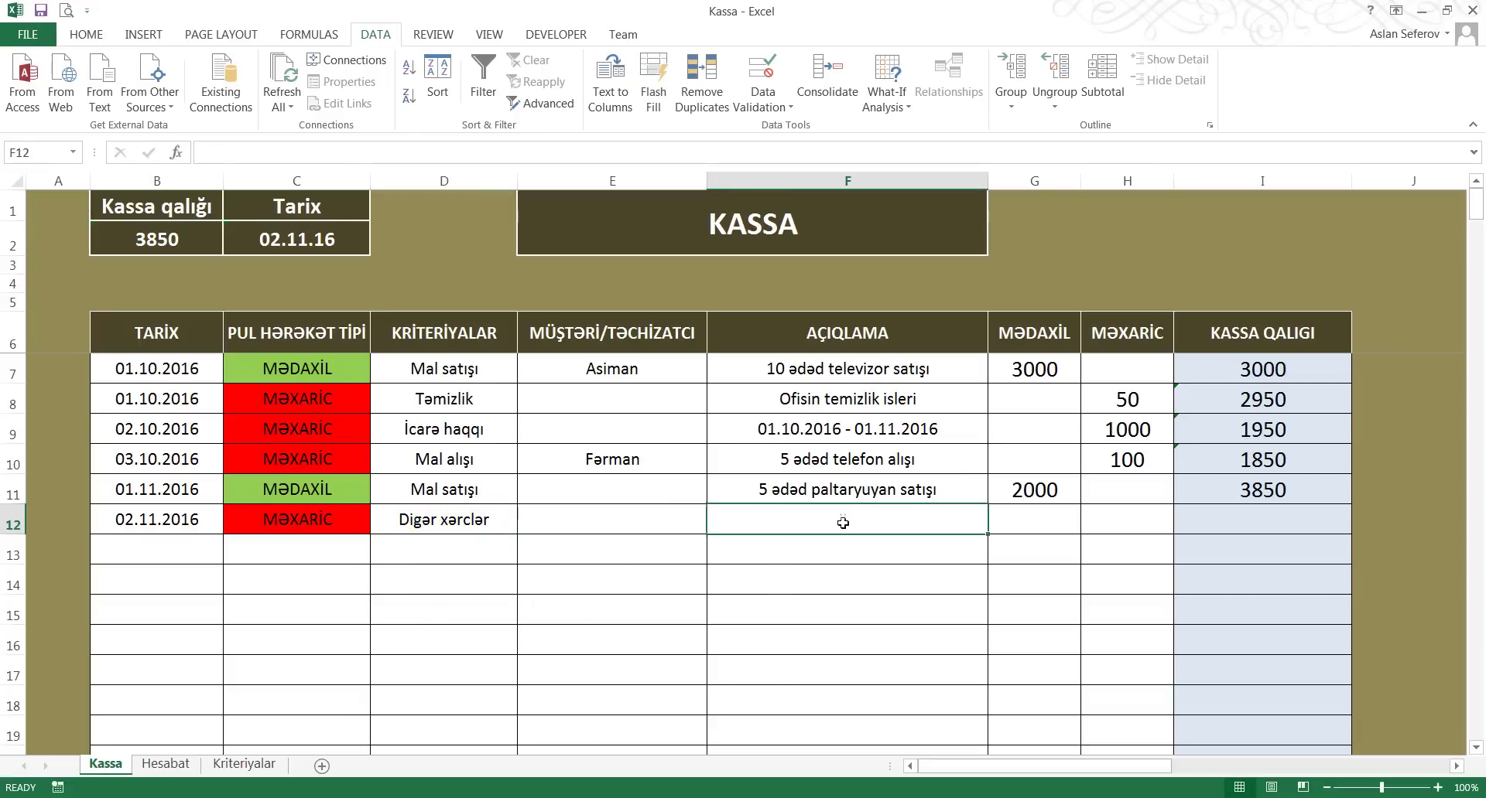
click(1003, 513)
click(1122, 512)
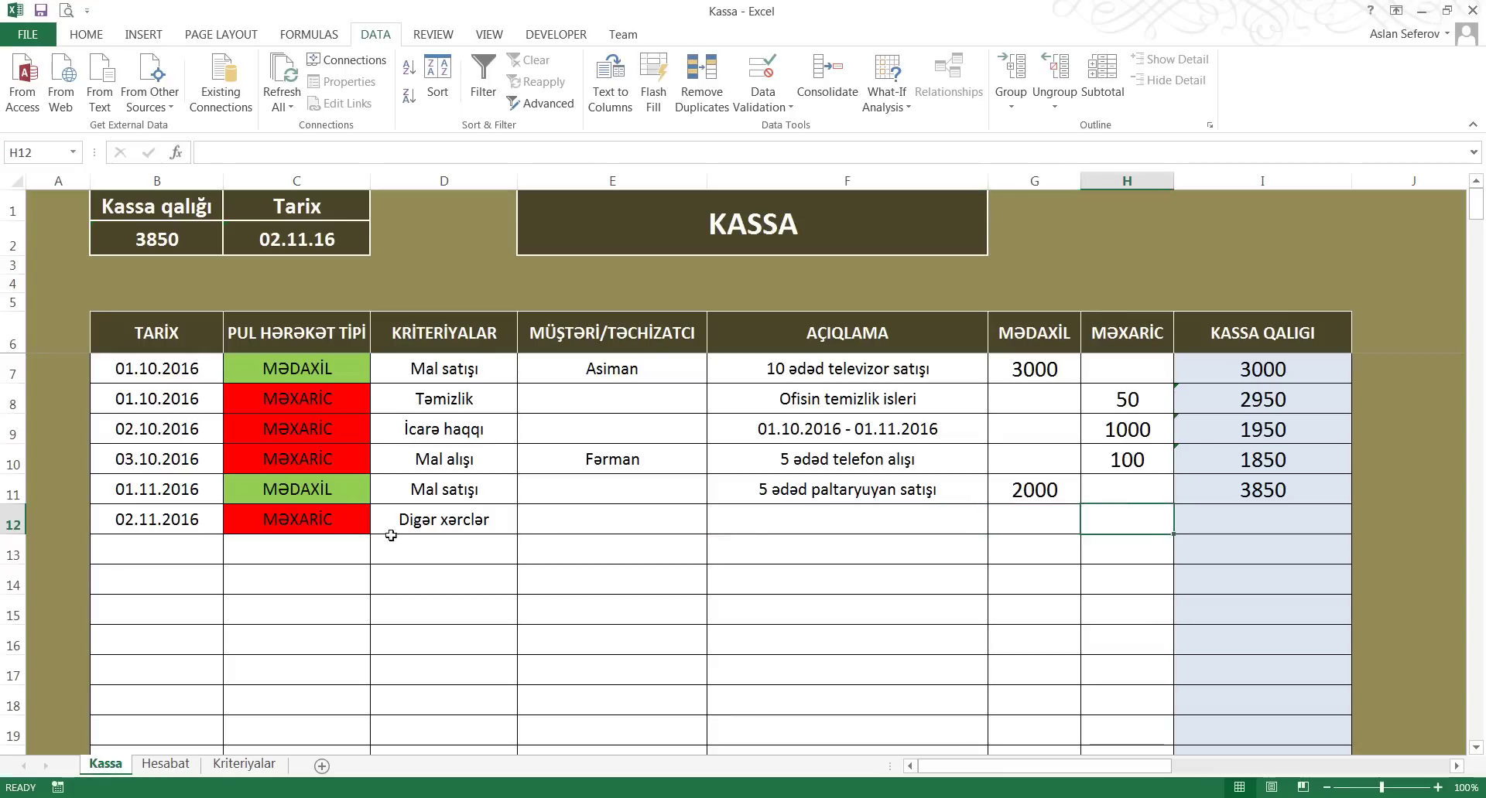
text(1)
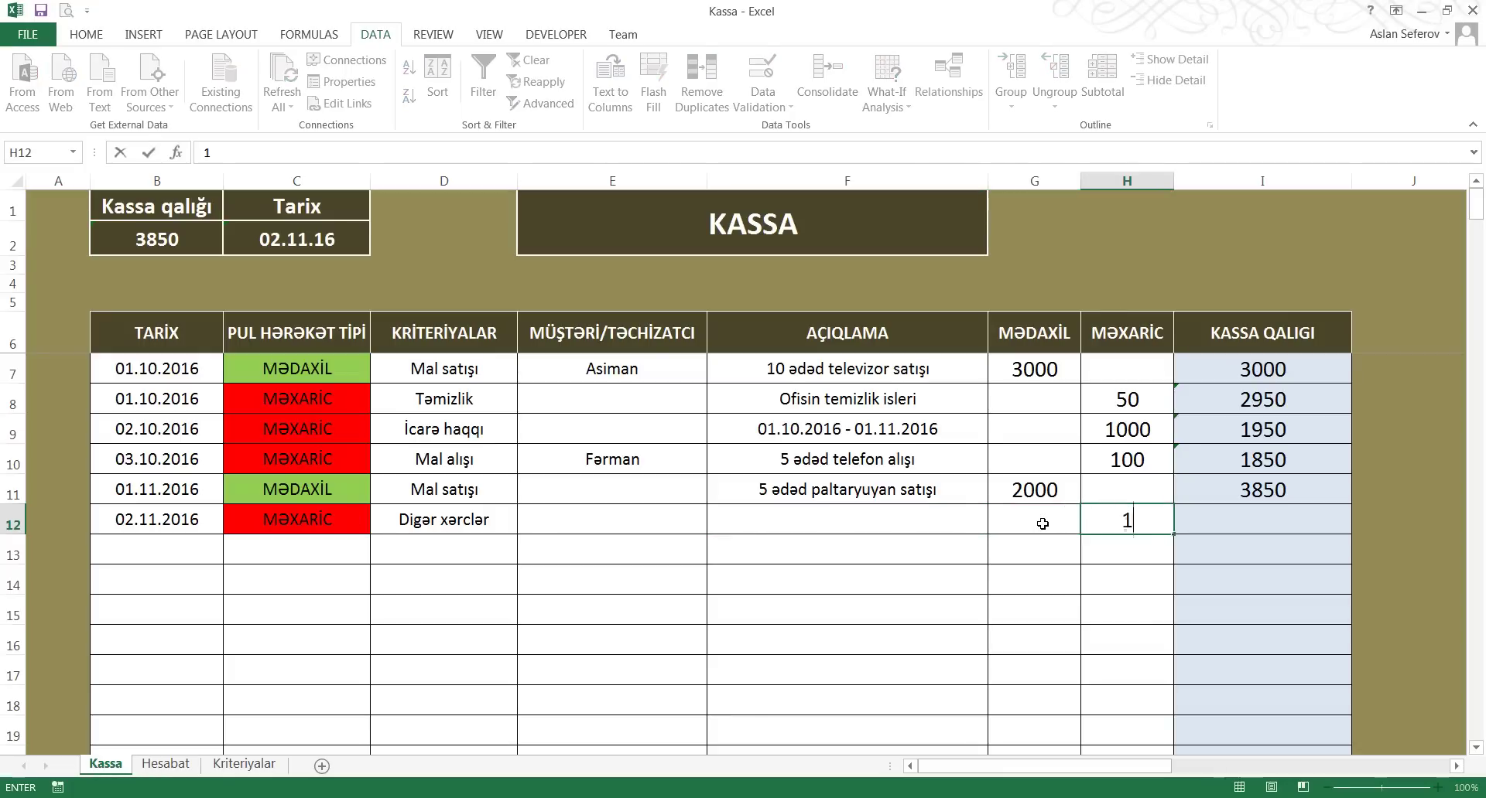
text(00)
key(Return)
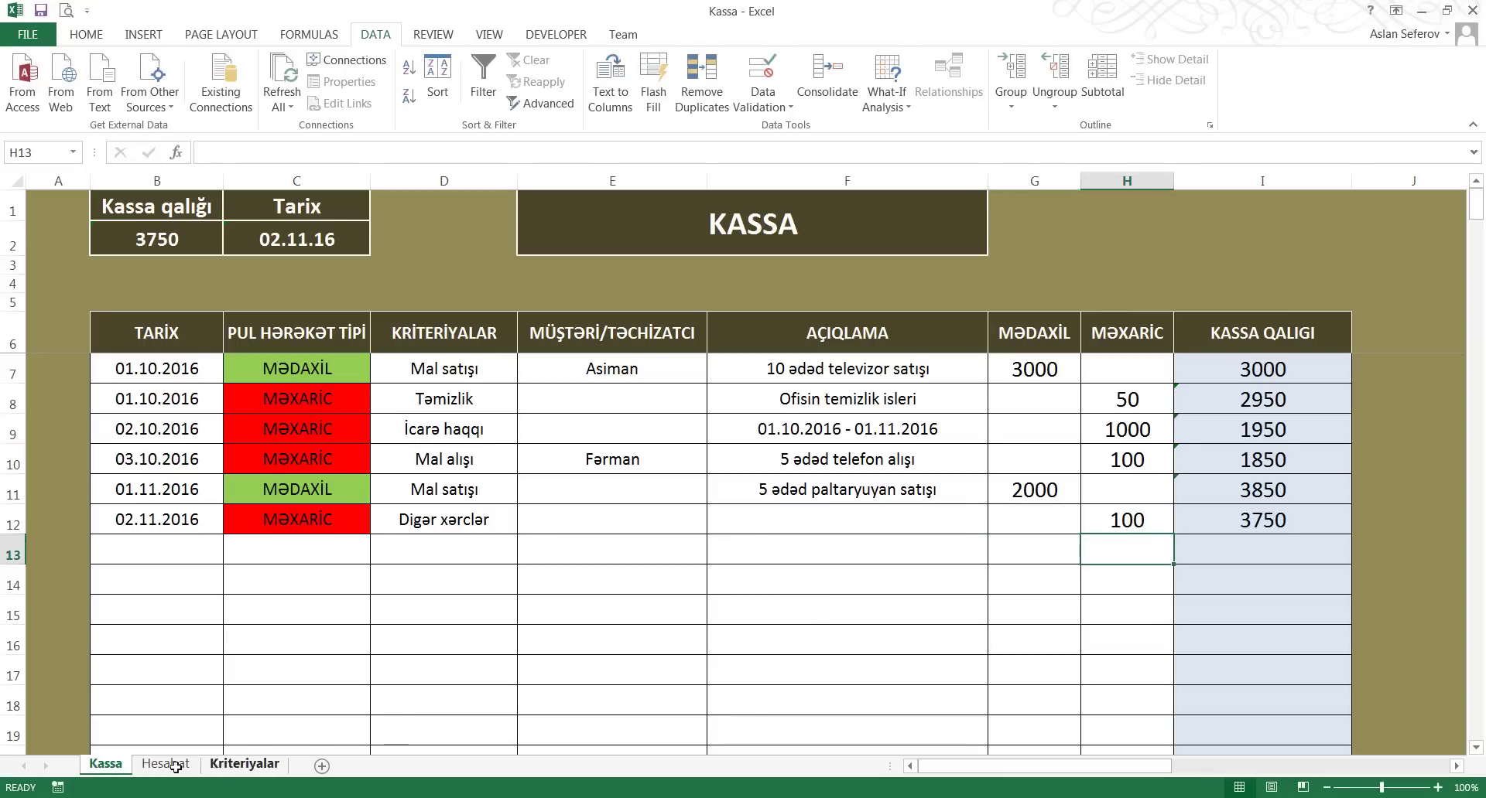
Check the Hesabat pivot's 1250 expense total, then inspect the B2 balance formula on Kassa
click(155, 764)
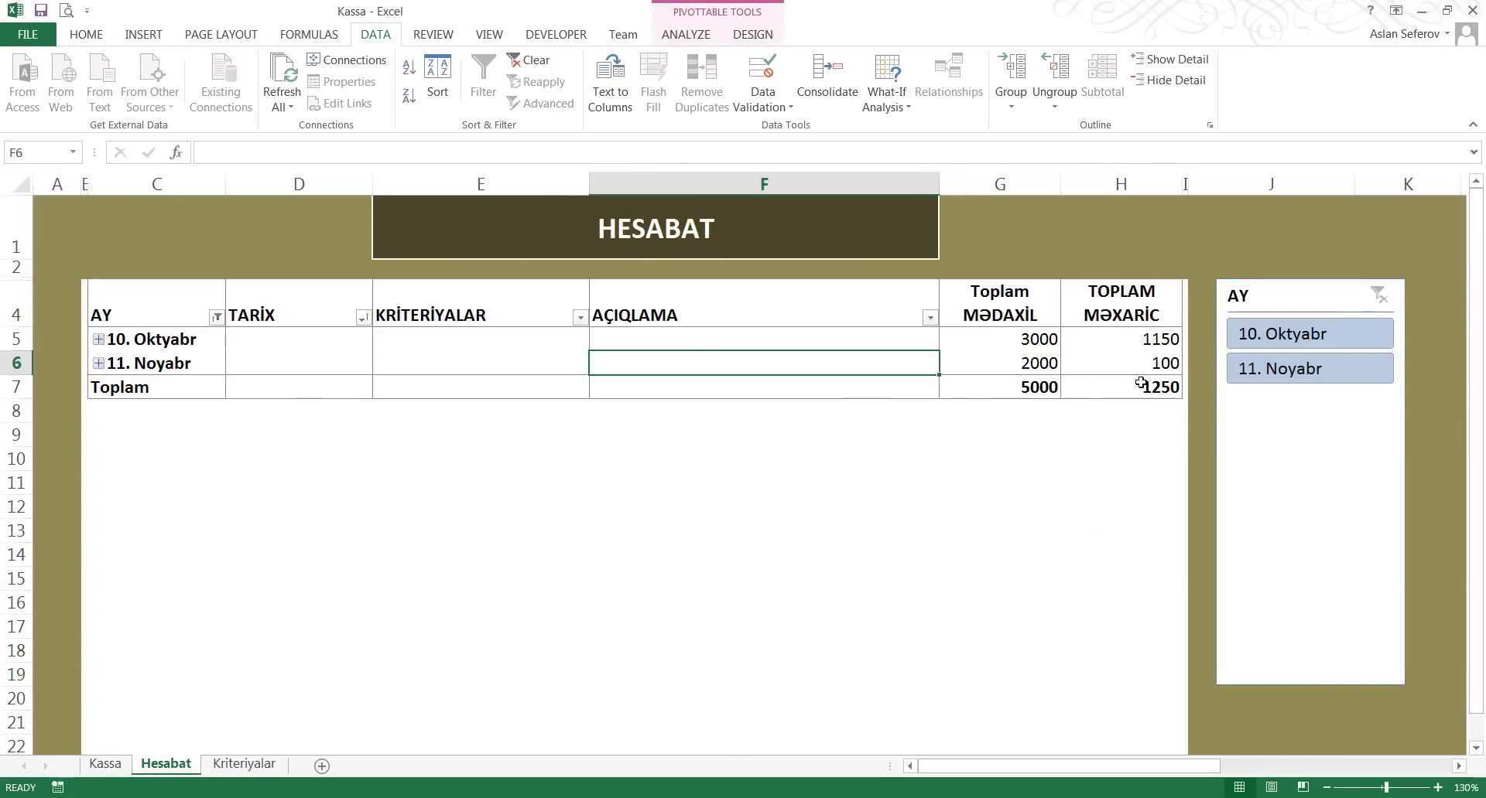
click(1021, 387)
click(1114, 385)
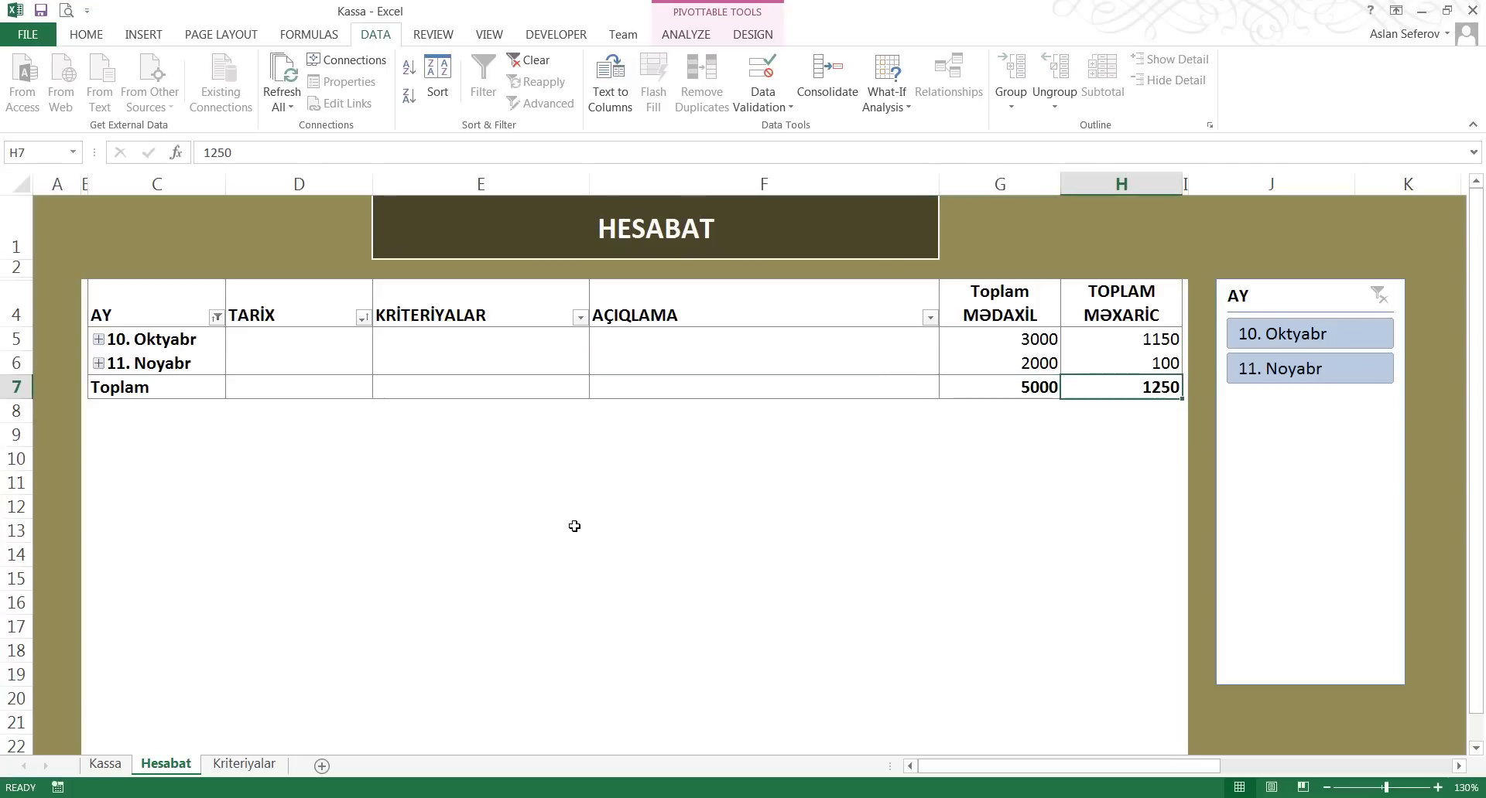
click(105, 766)
click(162, 240)
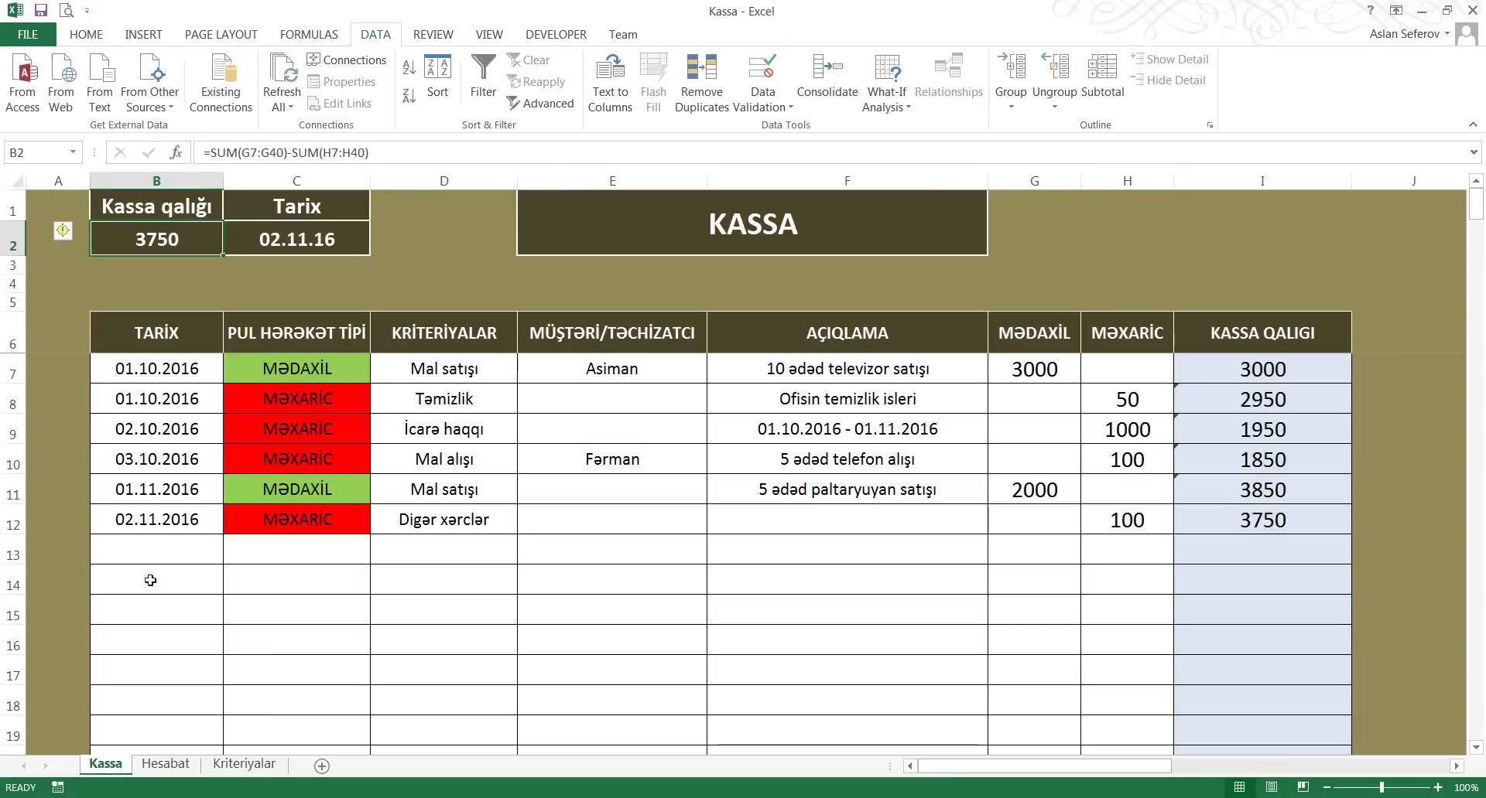
click(190, 401)
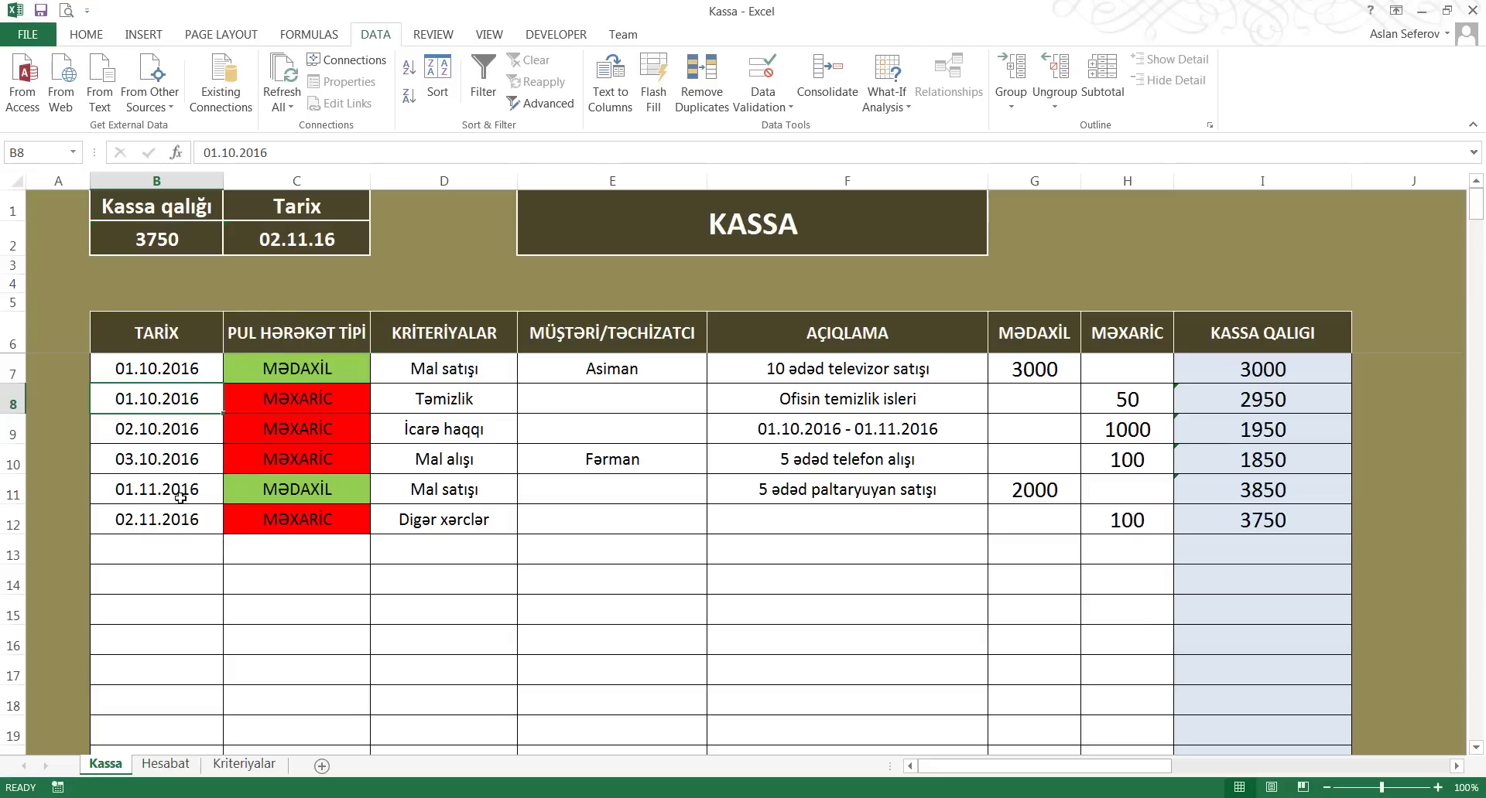
click(168, 460)
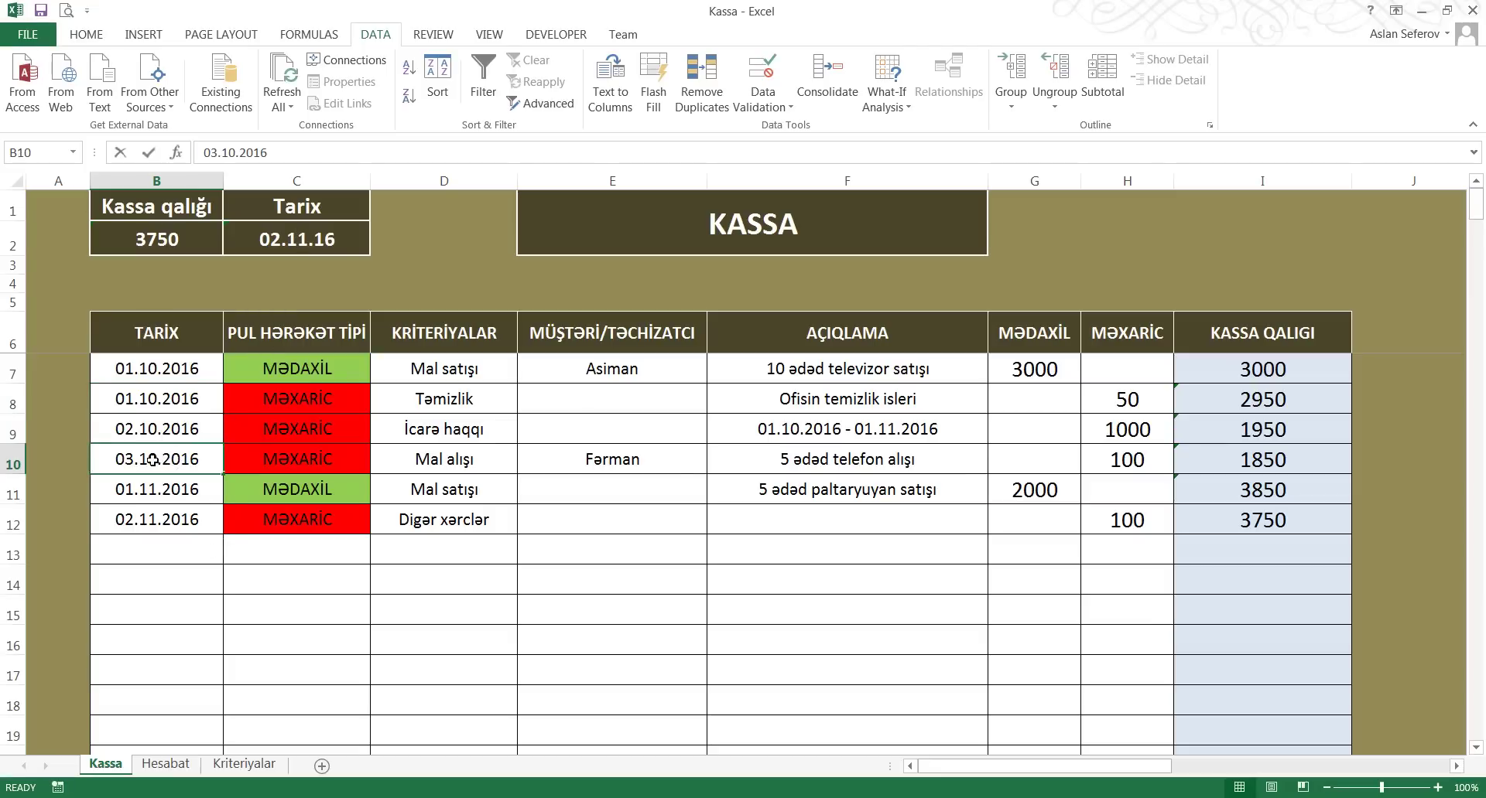
double_click(153, 459)
double_click(153, 460)
text(12)
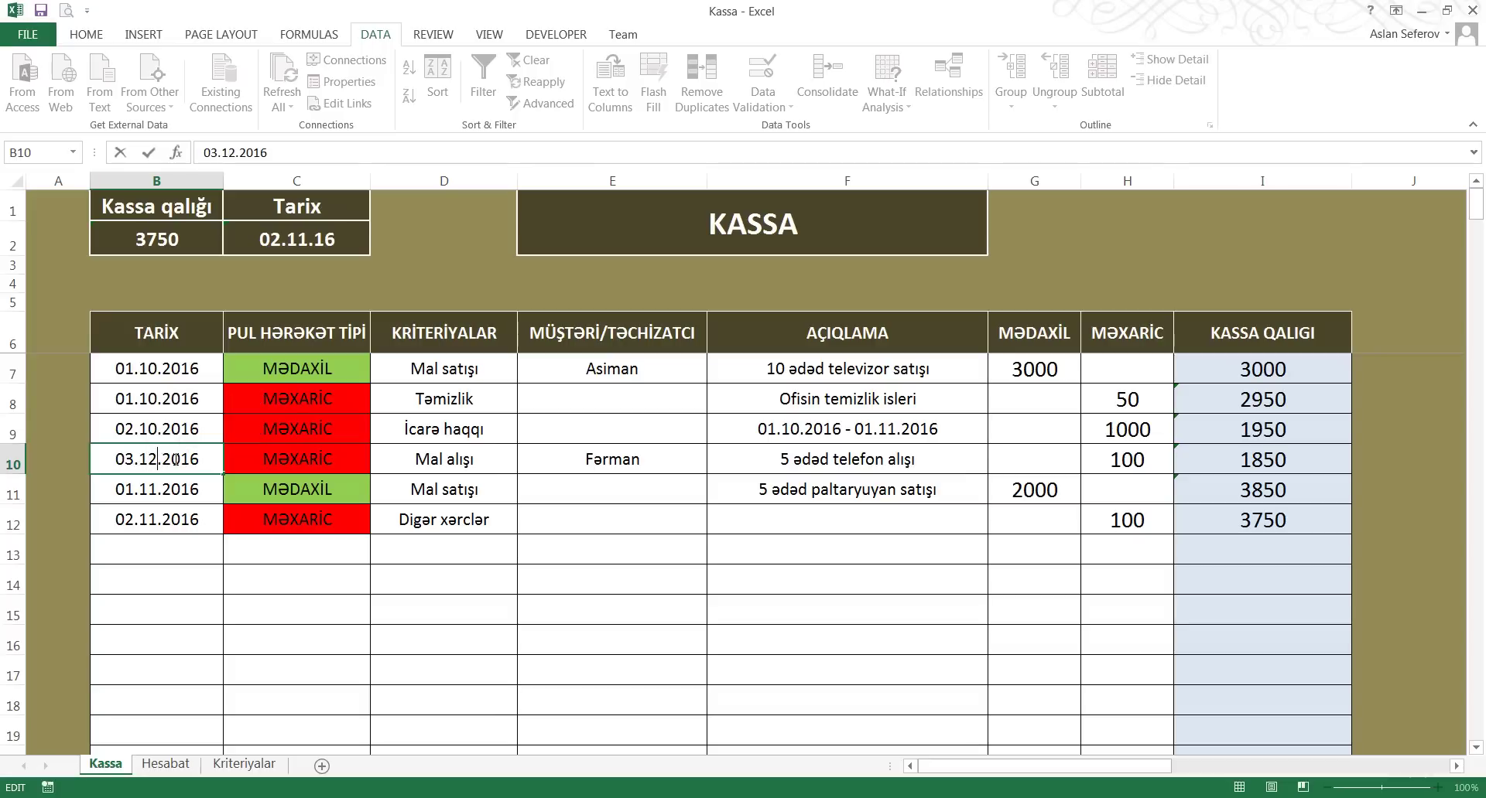
key(Return)
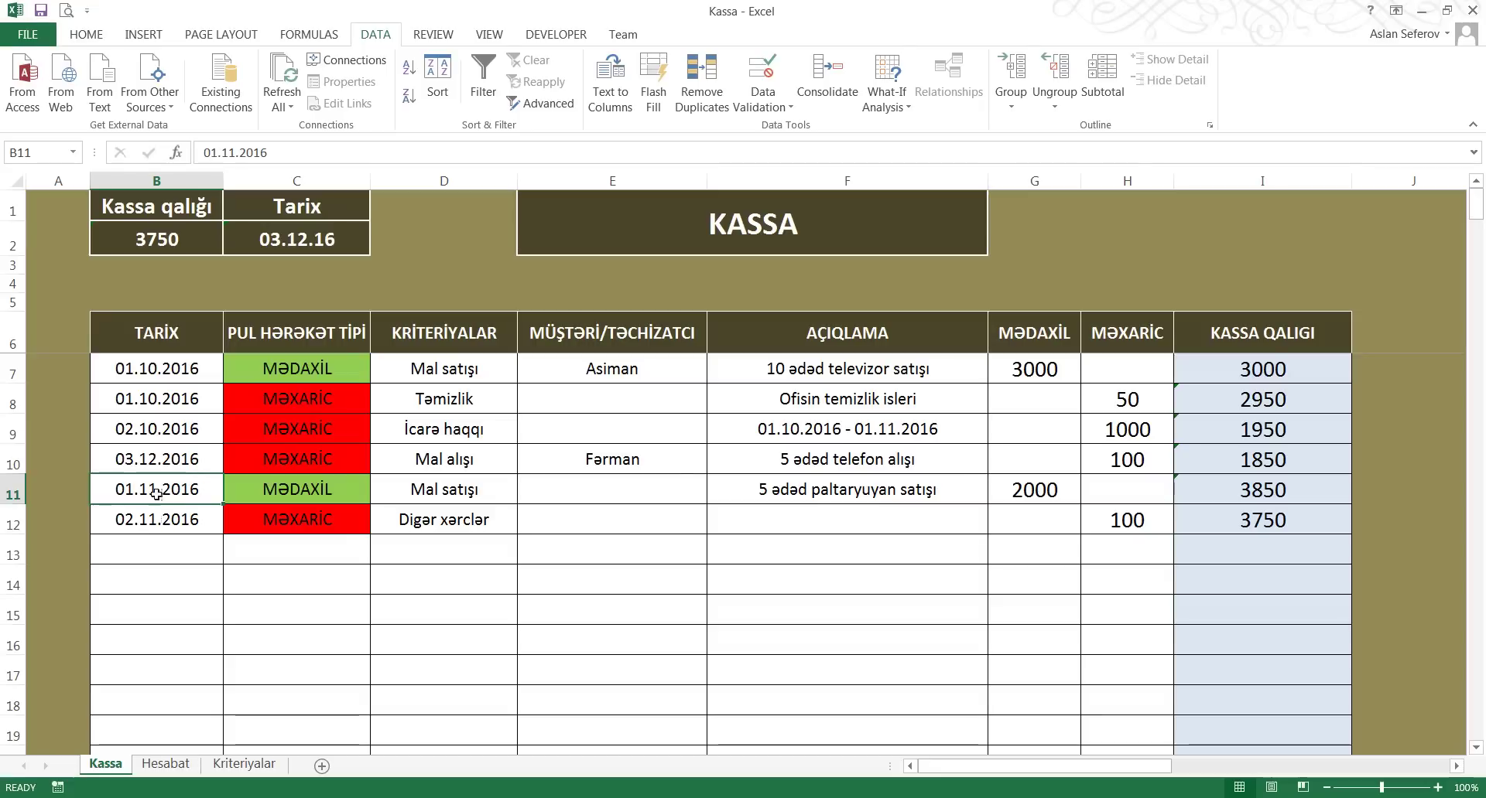
click(162, 460)
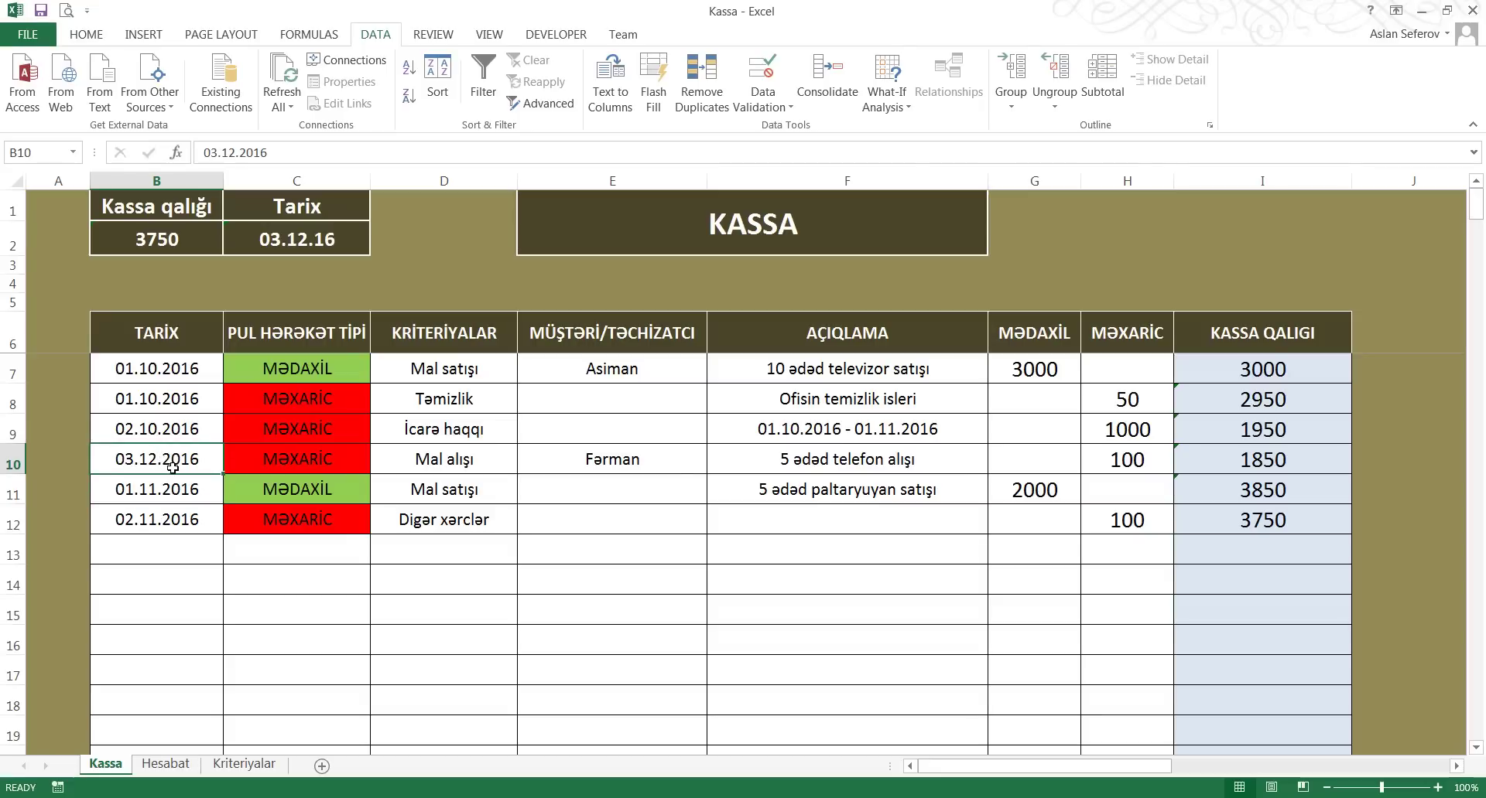
key(ctrl+z)
double_click(161, 461)
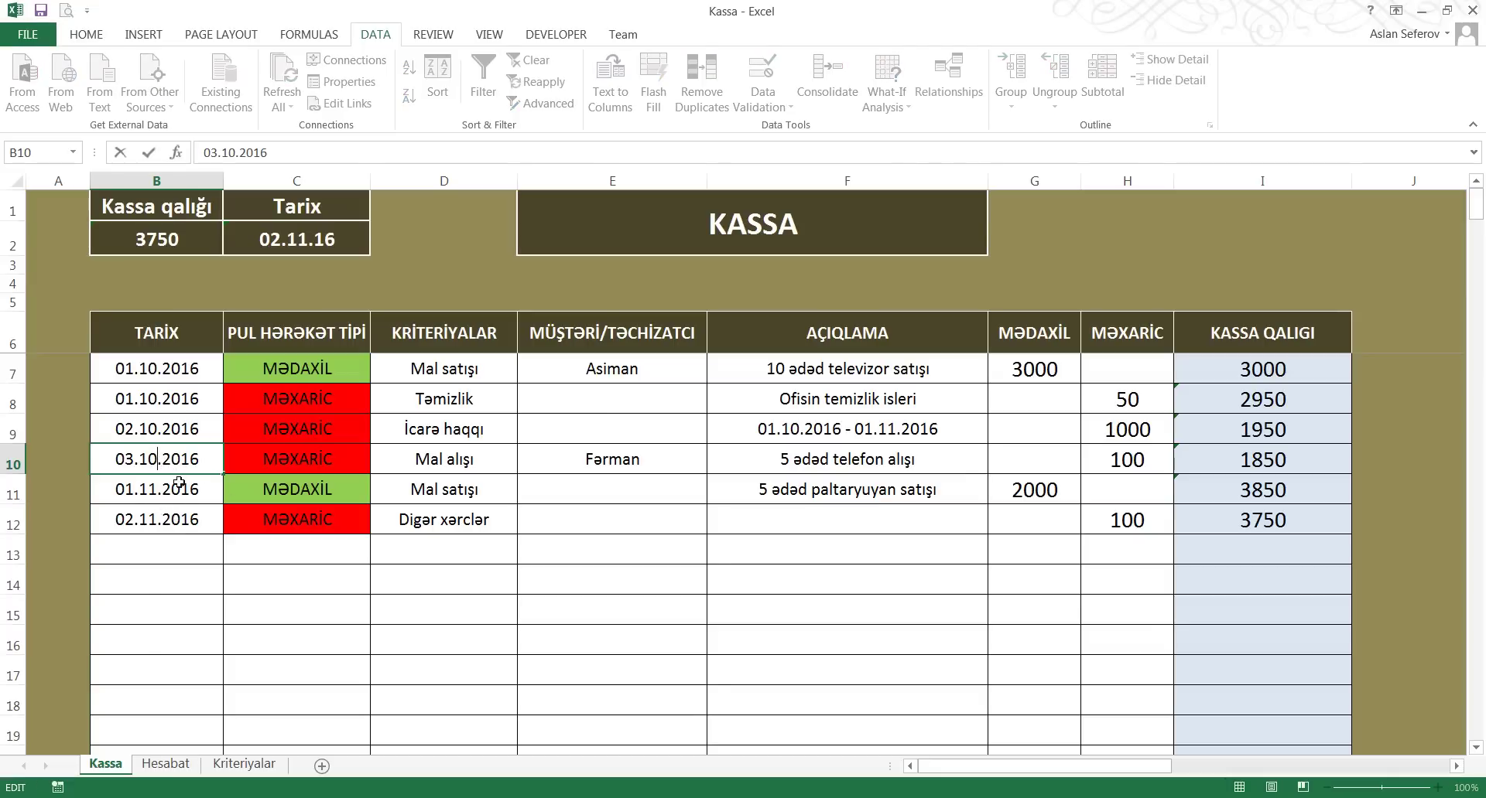
mouse_move(173, 369)
mouse_down()
mouse_move(964, 507)
mouse_move(1091, 504)
mouse_up()
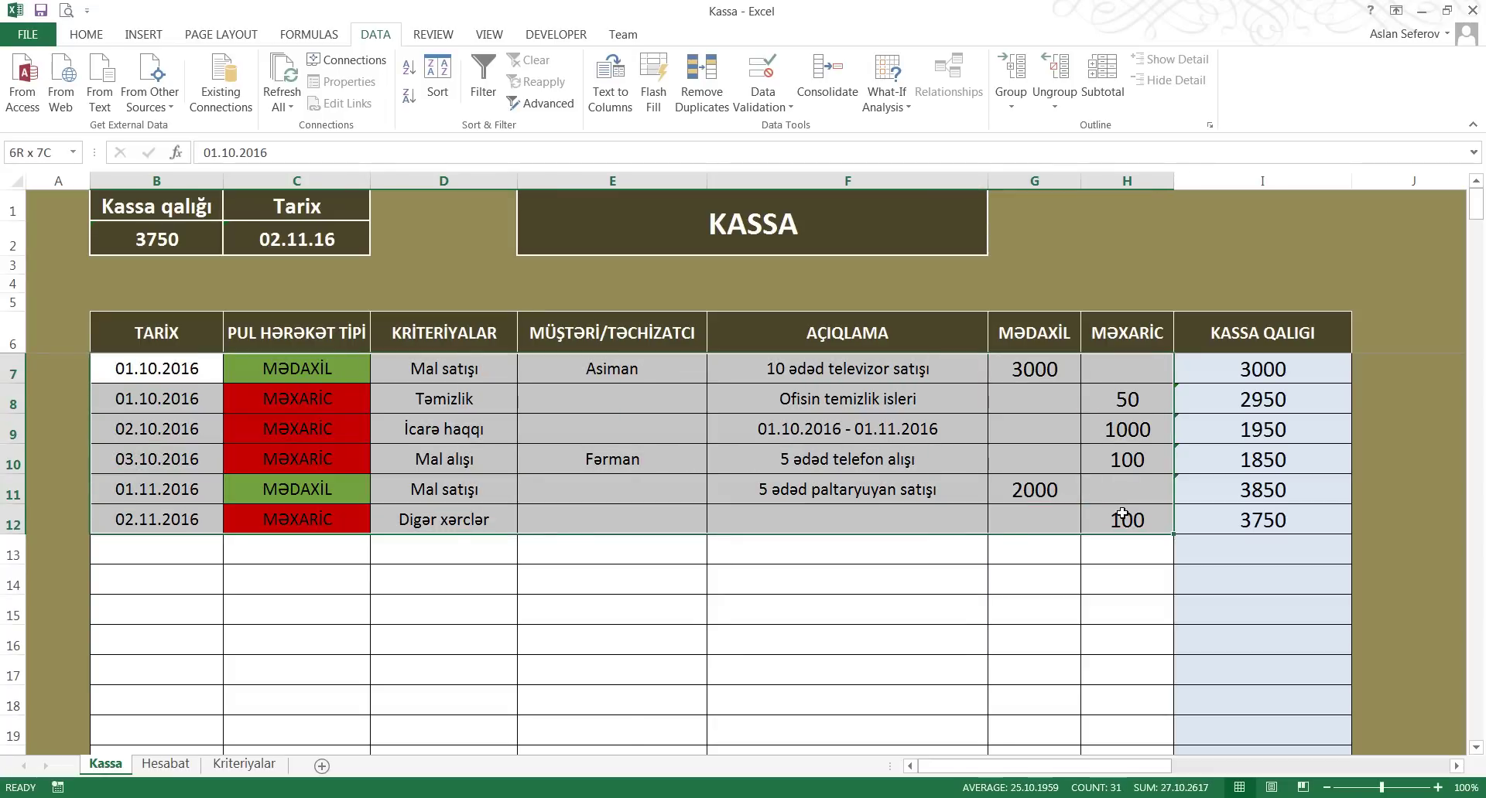
click(199, 531)
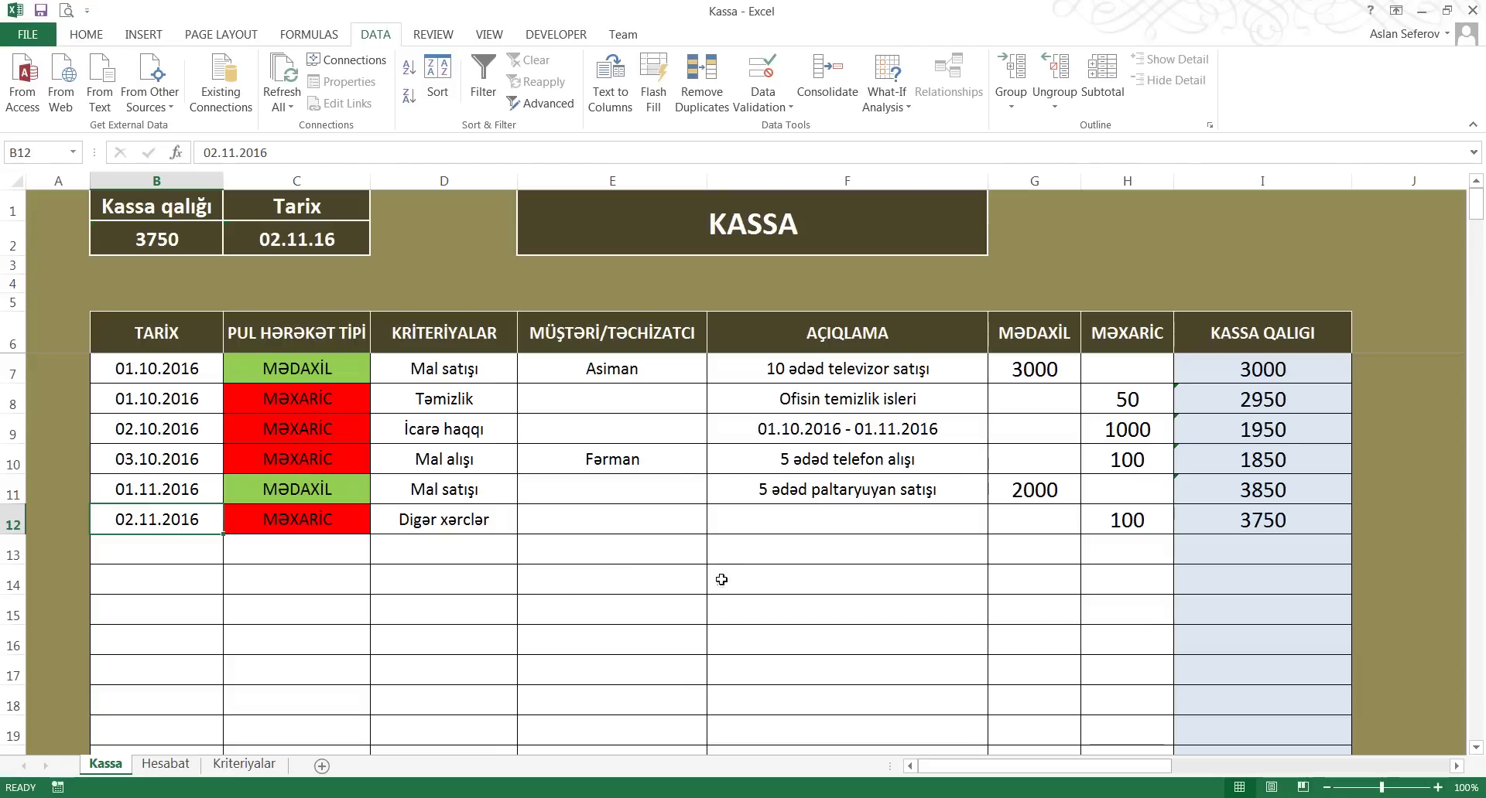
click(310, 517)
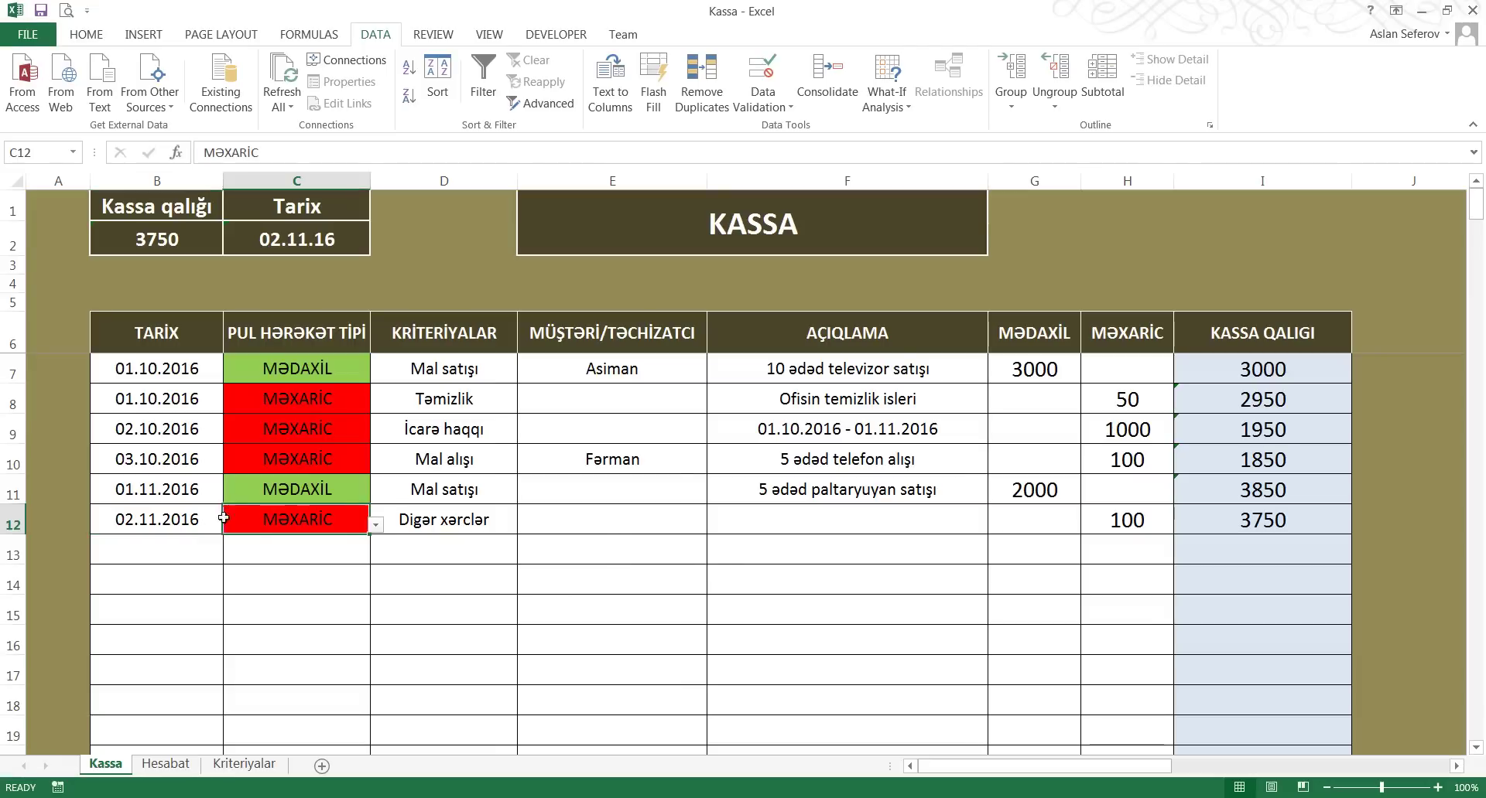
click(205, 524)
click(404, 515)
click(170, 523)
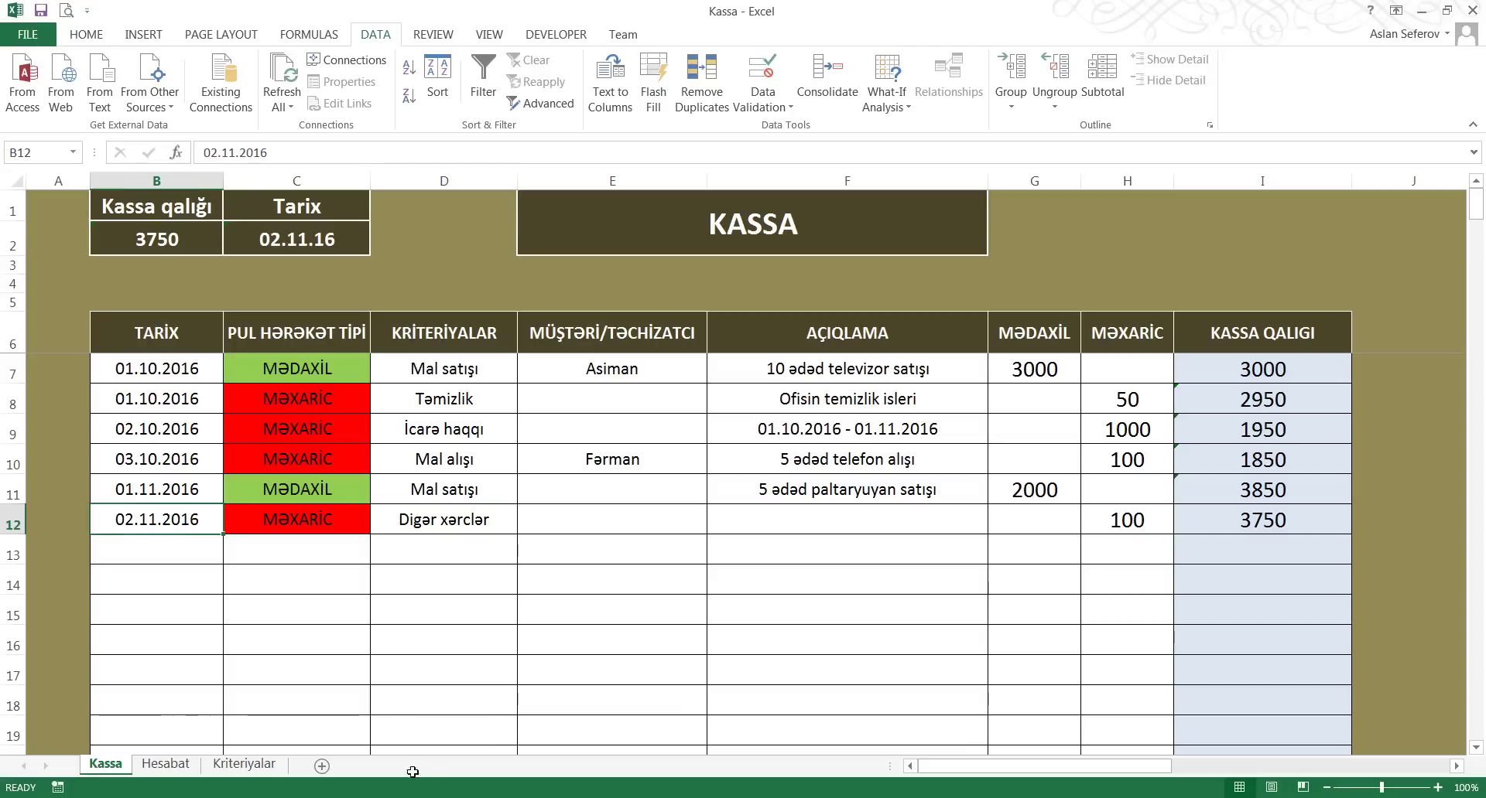